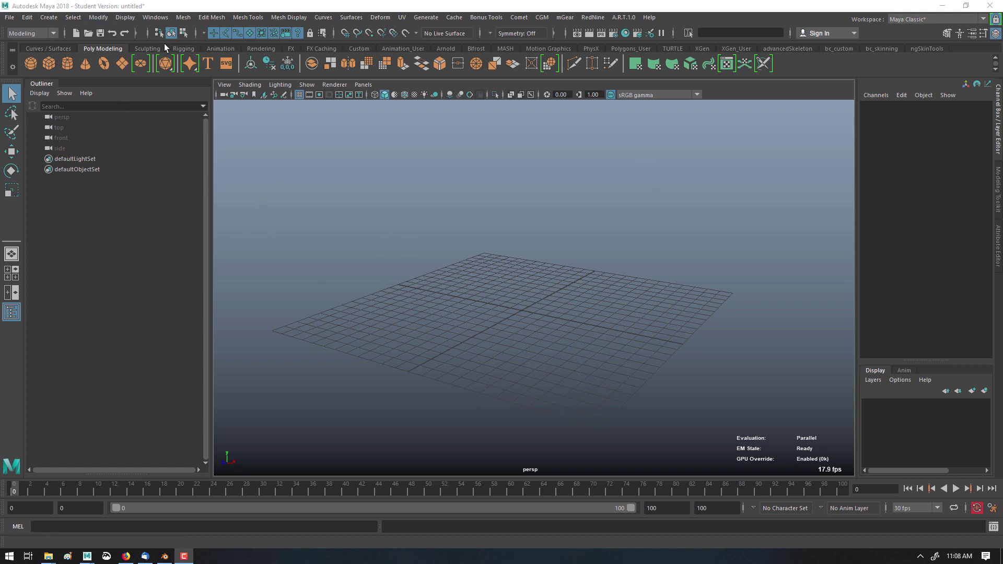
Create a polygon sphere at the origin and frame it in the perspective view.
{"action": "left_click", "coordinate": [49, 17]}
{"action": "mouse_move", "coordinate": [80, 54]}
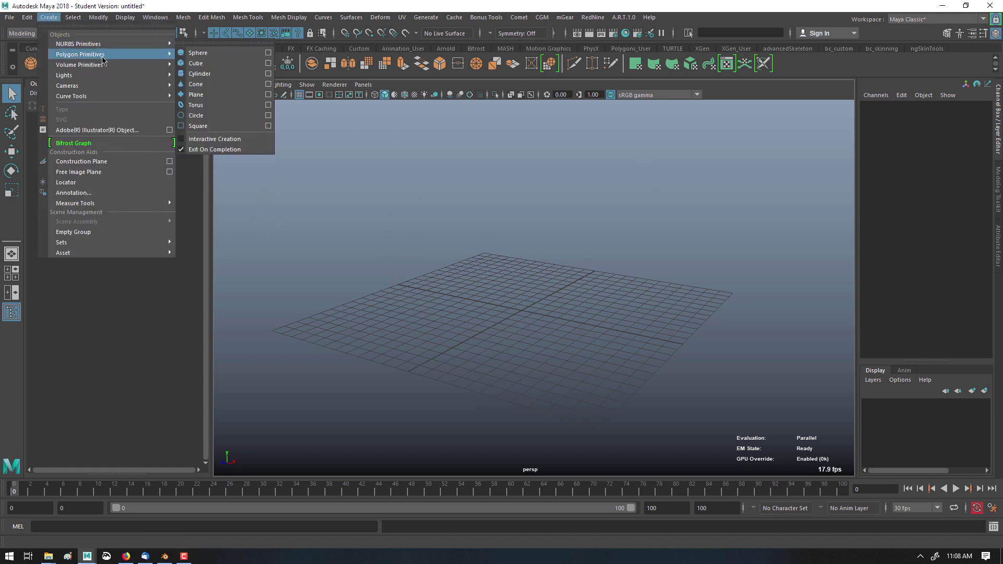
{"action": "left_click", "coordinate": [201, 64]}
{"action": "mouse_move", "coordinate": [559, 276]}
{"action": "left_mouse_down", "text": "alt"}
{"action": "mouse_move", "coordinate": [518, 286]}
{"action": "mouse_move", "coordinate": [551, 279]}
{"action": "left_mouse_up", "text": "alt"}
{"action": "key", "text": "f"}
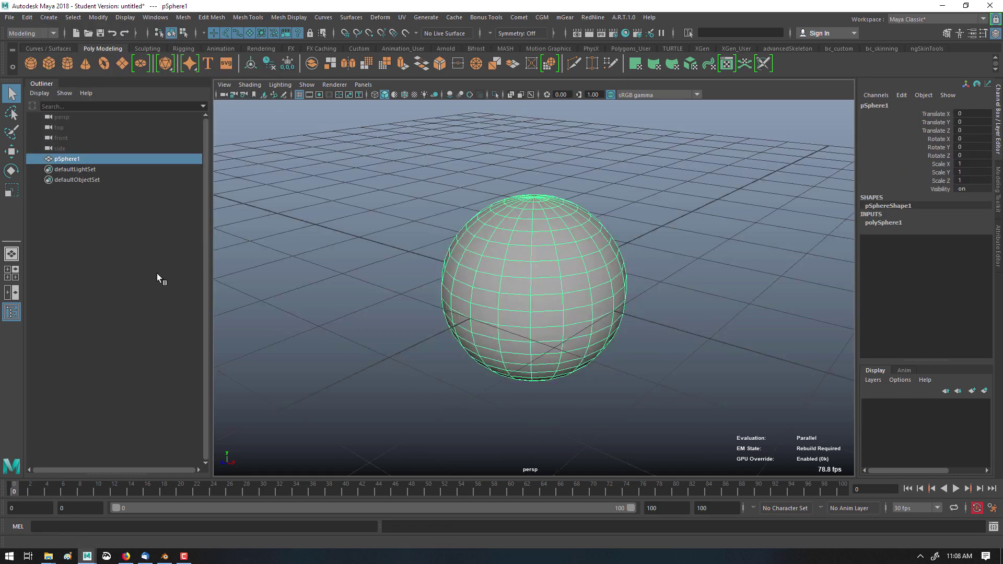
{"action": "scroll", "coordinate": [432, 262], "scroll_direction": "down", "scroll_amount": 5}
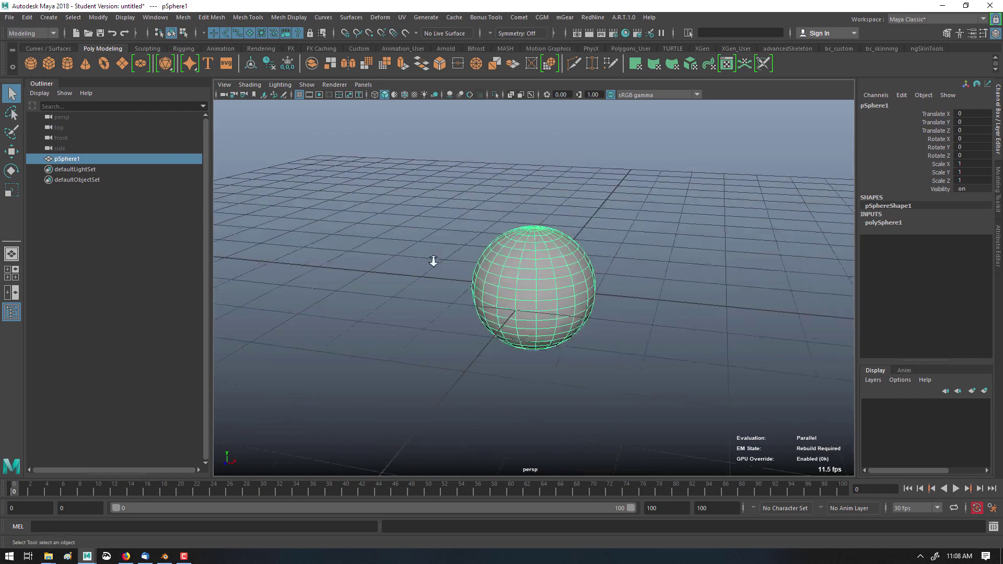
{"action": "left_click_drag", "start_coordinate": [433, 264], "coordinate": [470, 194], "text": "alt"}
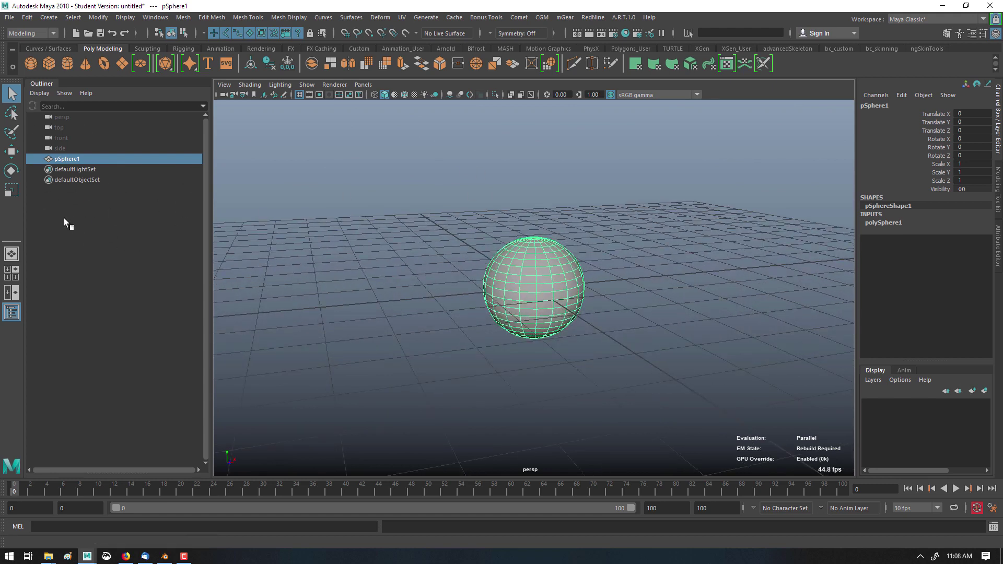
{"action": "left_click_drag", "start_coordinate": [502, 336], "coordinate": [508, 347], "text": "alt"}
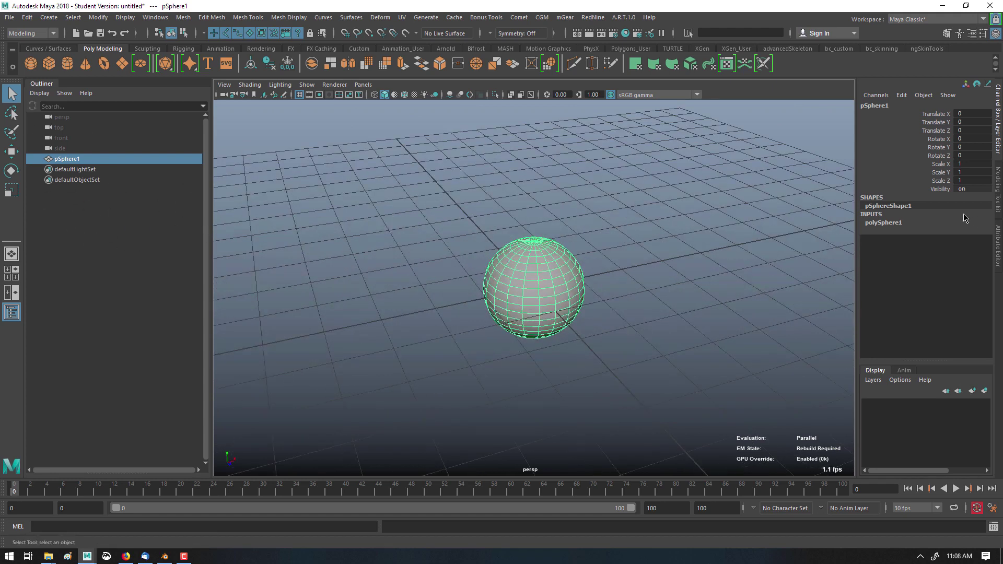
Set the polygon sphere's radius to 1.4 in its construction inputs.
{"action": "left_click", "coordinate": [888, 222]}
{"action": "left_click", "coordinate": [894, 231]}
{"action": "mouse_move", "coordinate": [737, 271]}
{"action": "middle_mouse_down"}
{"action": "mouse_move", "coordinate": [720, 279]}
{"action": "mouse_move", "coordinate": [750, 284]}
{"action": "middle_mouse_up"}
{"action": "left_click_drag", "start_coordinate": [751, 284], "coordinate": [738, 275], "text": "alt"}
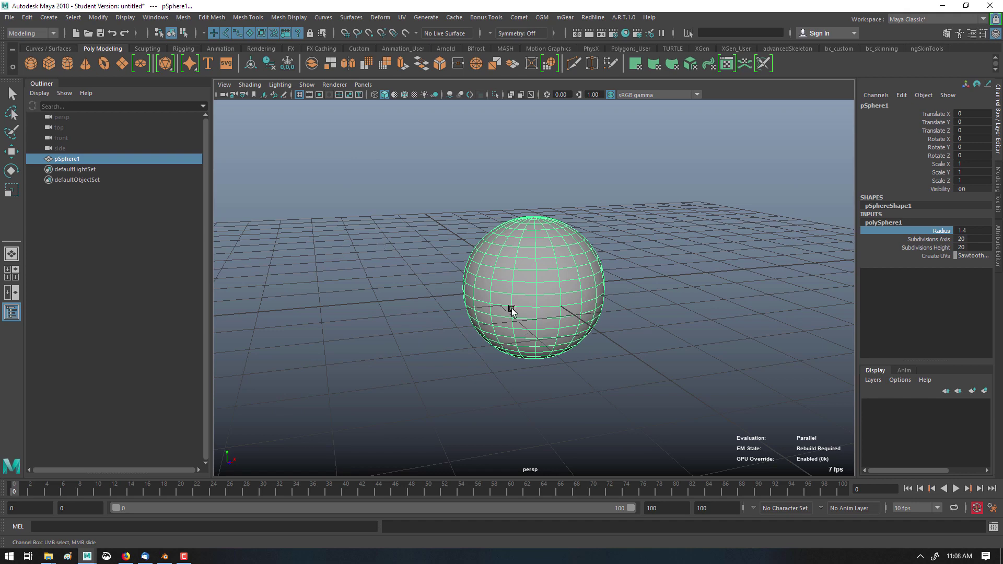
{"action": "left_click_drag", "start_coordinate": [399, 293], "coordinate": [463, 291], "text": "alt"}
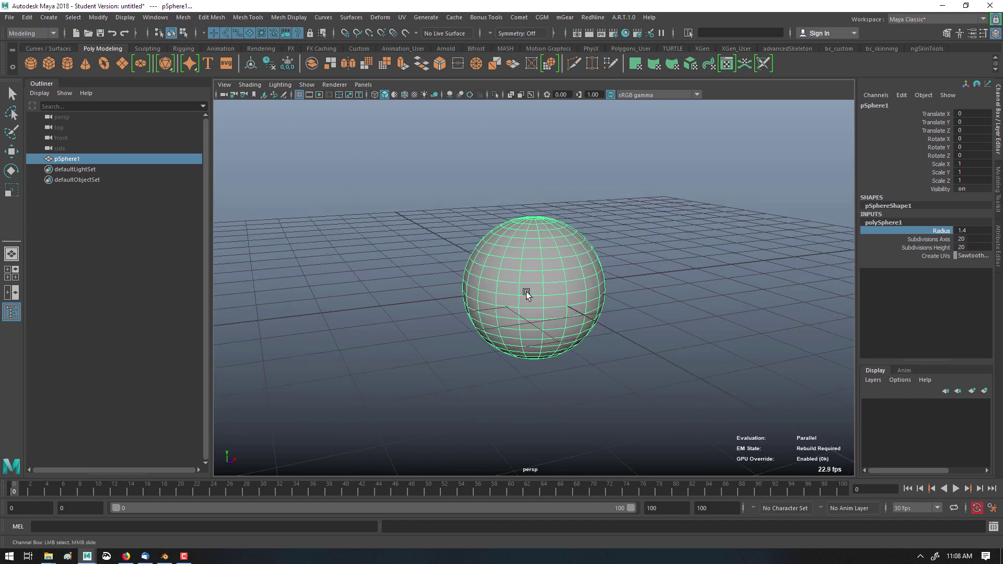
Duplicate the sphere and move the copy beside the original, to about X -3.54, Y -0.149, Z -0.931.
{"action": "key", "text": "ctrl+d"}
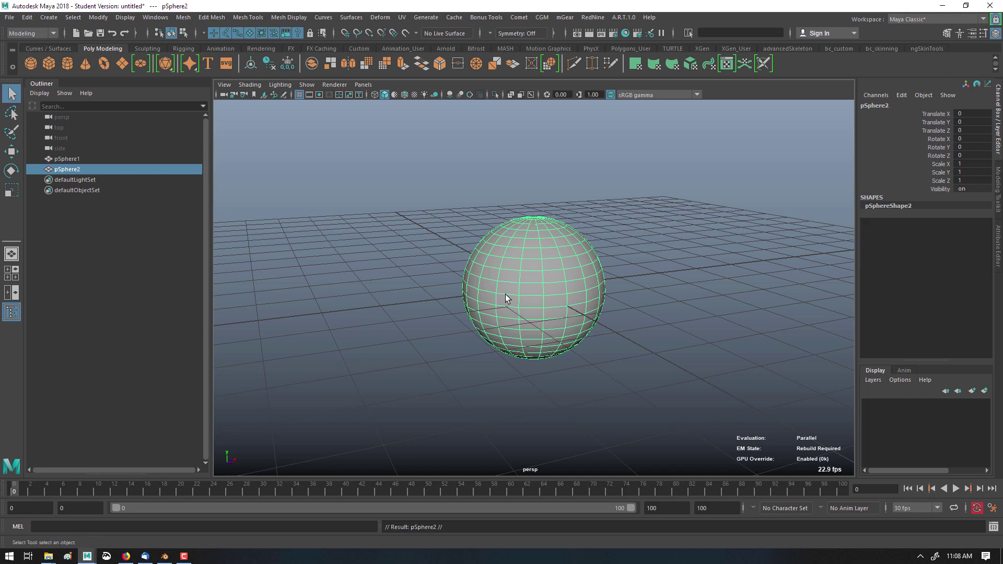
{"action": "key", "text": "w"}
{"action": "middle_click_drag", "start_coordinate": [434, 299], "coordinate": [312, 306]}
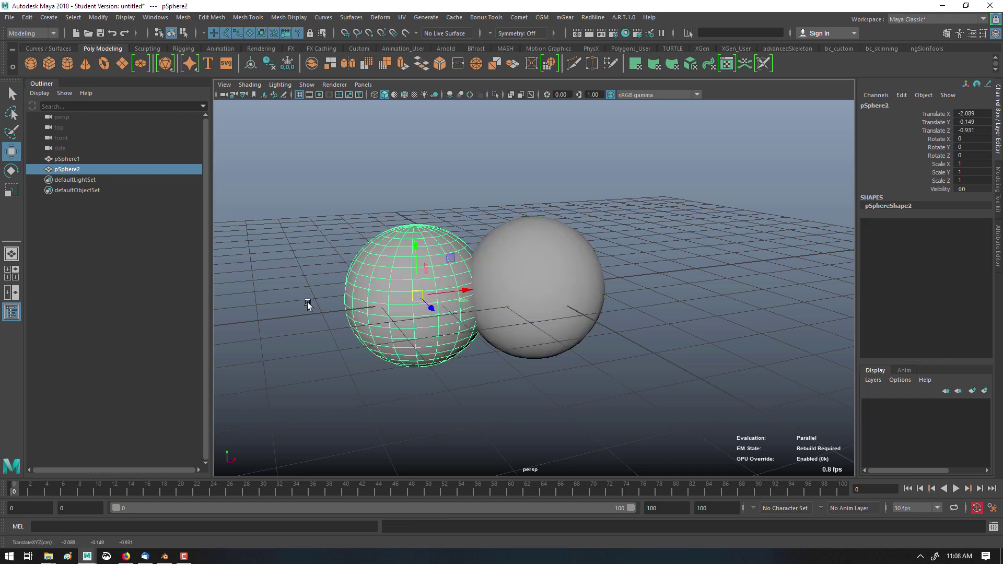
{"action": "middle_click_drag", "start_coordinate": [813, 233], "coordinate": [671, 242]}
Duplicate the second sphere and move the new copy straight up to about Y 4.663.
{"action": "scroll", "coordinate": [672, 242], "scroll_direction": "down", "scroll_amount": 3}
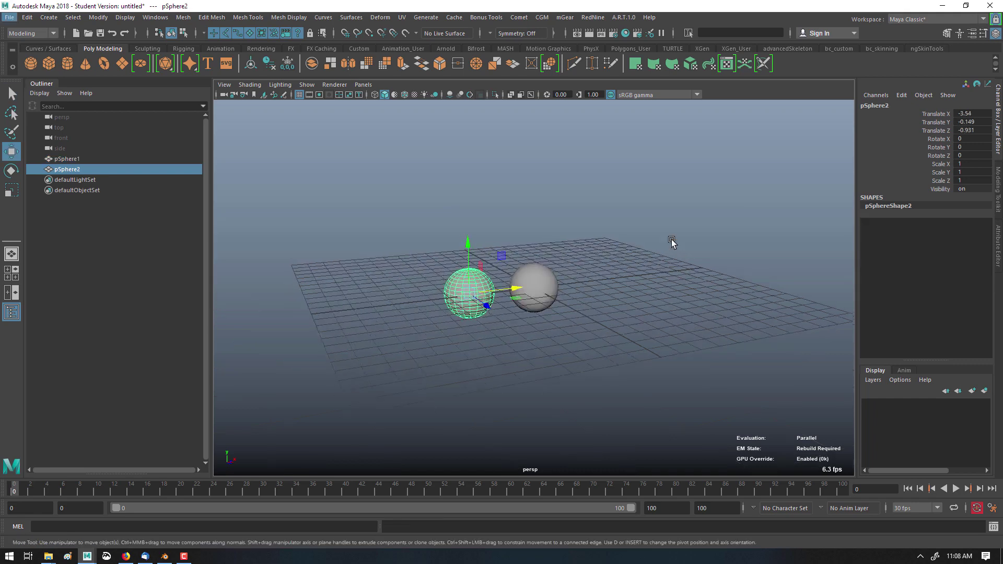
{"action": "left_click_drag", "start_coordinate": [672, 242], "coordinate": [666, 267], "text": "alt"}
{"action": "key", "text": "ctrl+d"}
{"action": "middle_click_drag", "start_coordinate": [673, 337], "coordinate": [658, 265]}
{"action": "left_click", "coordinate": [658, 266]}
{"action": "left_click_drag", "start_coordinate": [658, 266], "coordinate": [633, 268], "text": "alt"}
Select all three spheres together, and examine the transform values of each one individually.
{"action": "left_click_drag", "start_coordinate": [313, 171], "coordinate": [595, 324]}
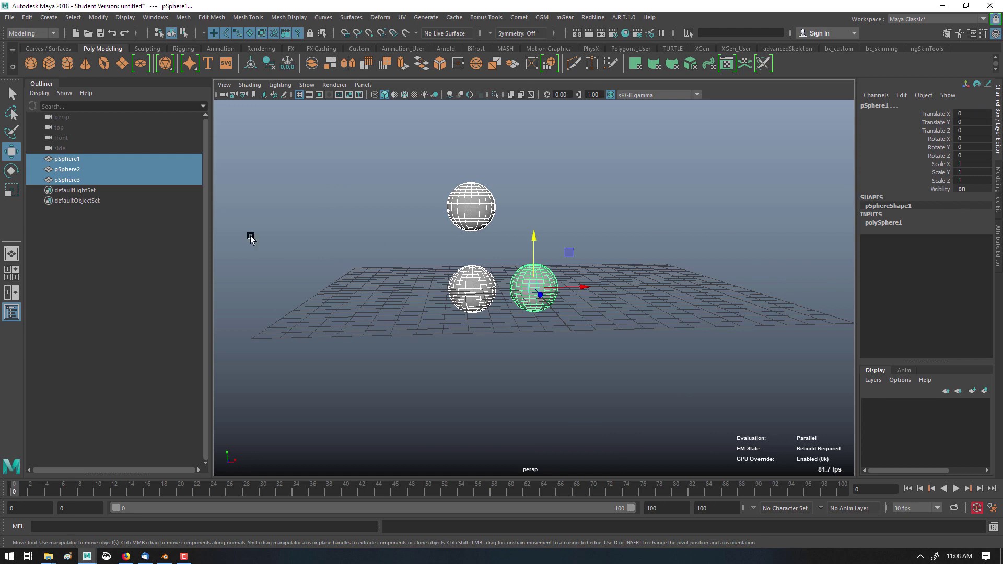
{"action": "key", "text": "5"}
{"action": "left_click", "coordinate": [175, 158]}
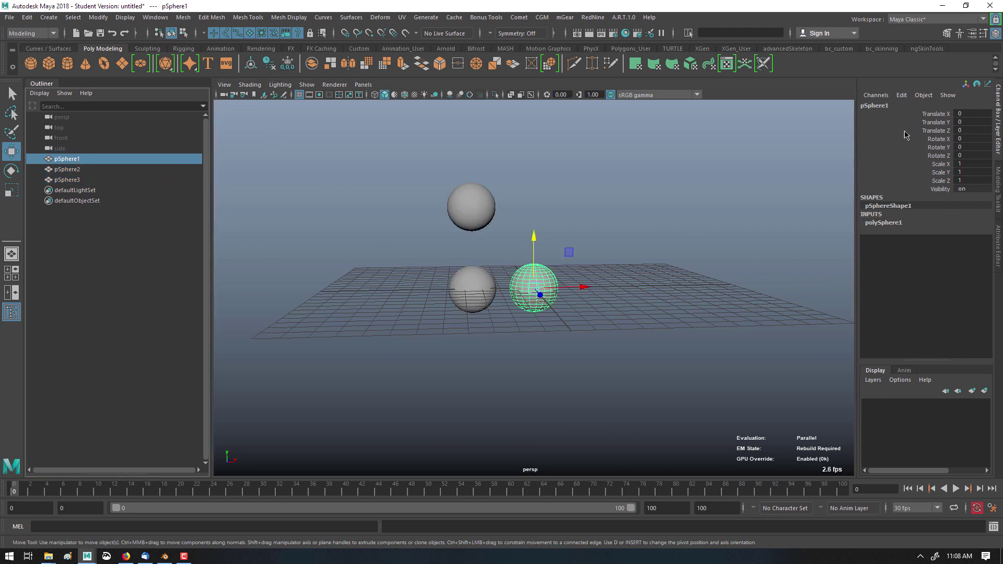
{"action": "left_click", "coordinate": [83, 180]}
{"action": "left_click", "coordinate": [84, 169]}
{"action": "left_click", "coordinate": [587, 235]}
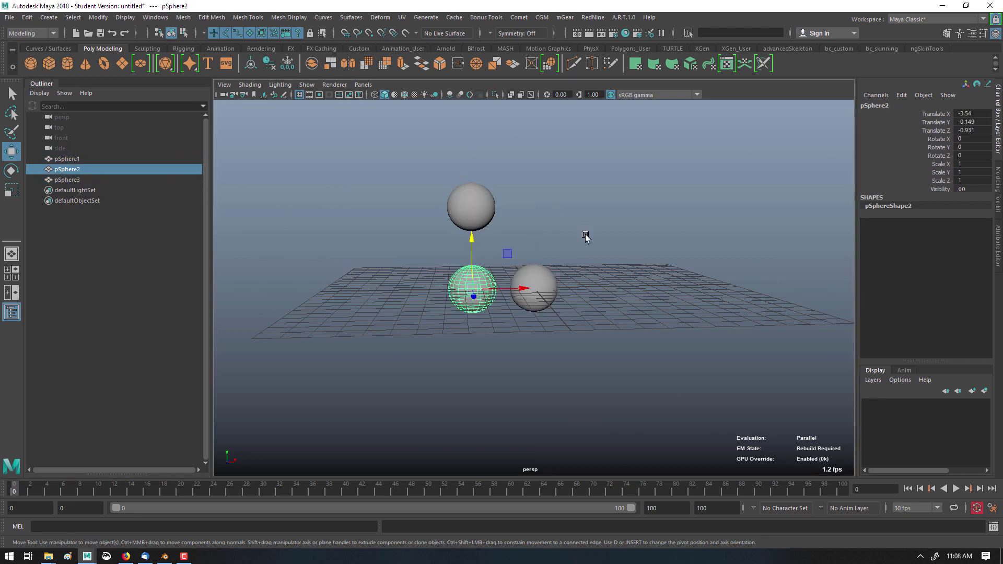
Try to move the pivot of the sphere at the origin off its centre, and undo the pivot move.
{"action": "left_click_drag", "start_coordinate": [586, 235], "coordinate": [502, 323], "text": "alt"}
{"action": "left_click", "coordinate": [535, 292]}
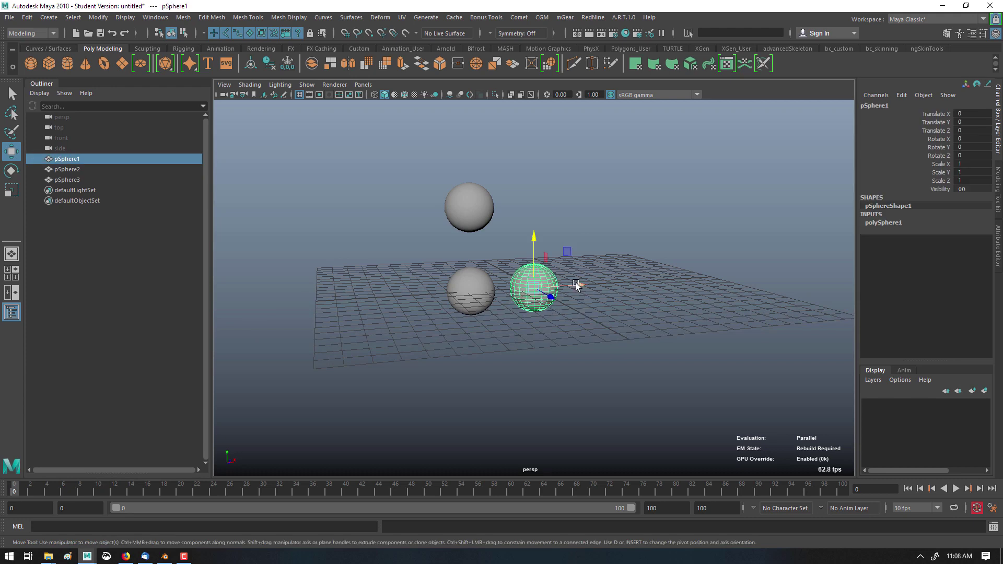
{"action": "middle_click_drag", "start_coordinate": [591, 247], "coordinate": [665, 274]}
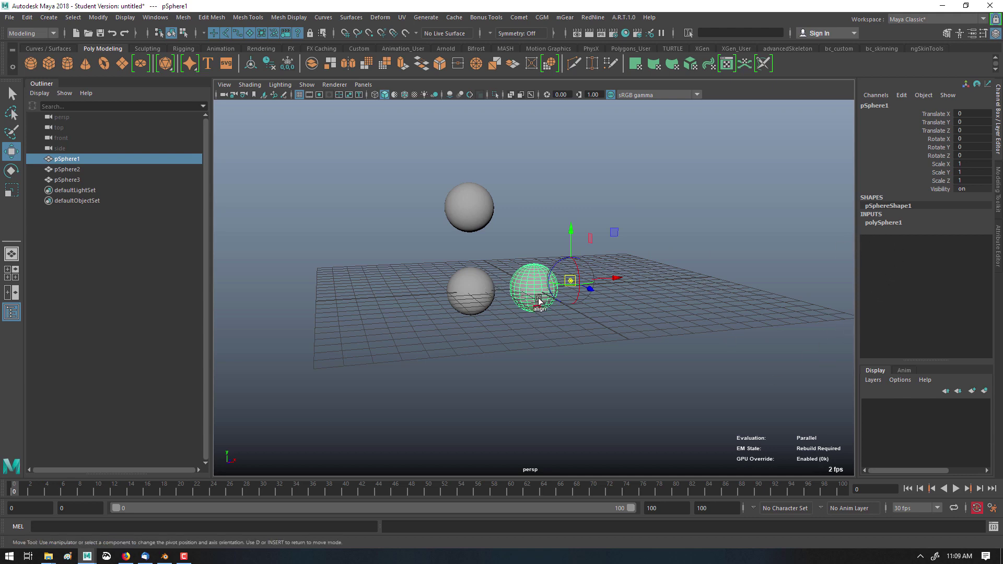
{"action": "key", "text": "ctrl+z"}
{"action": "key", "text": "ctrl+z"}
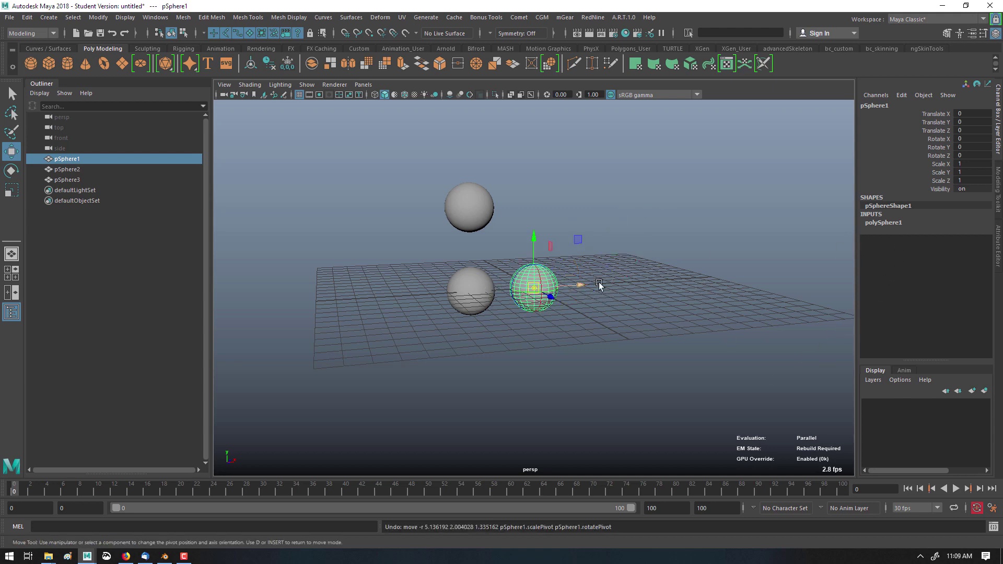
{"action": "left_click", "coordinate": [610, 282]}
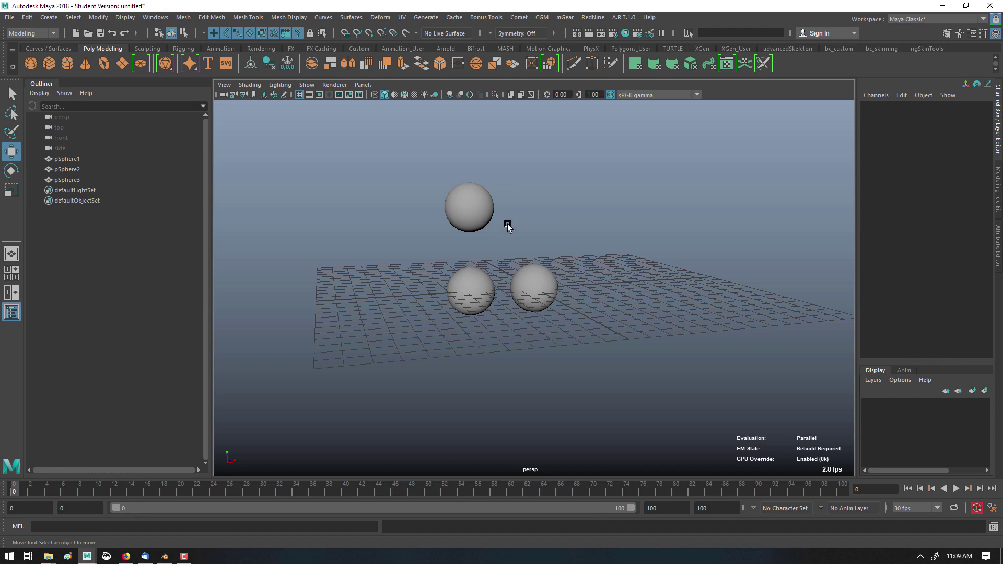
{"action": "left_click_drag", "start_coordinate": [542, 300], "coordinate": [559, 309], "text": "alt"}
{"action": "left_click", "coordinate": [550, 297]}
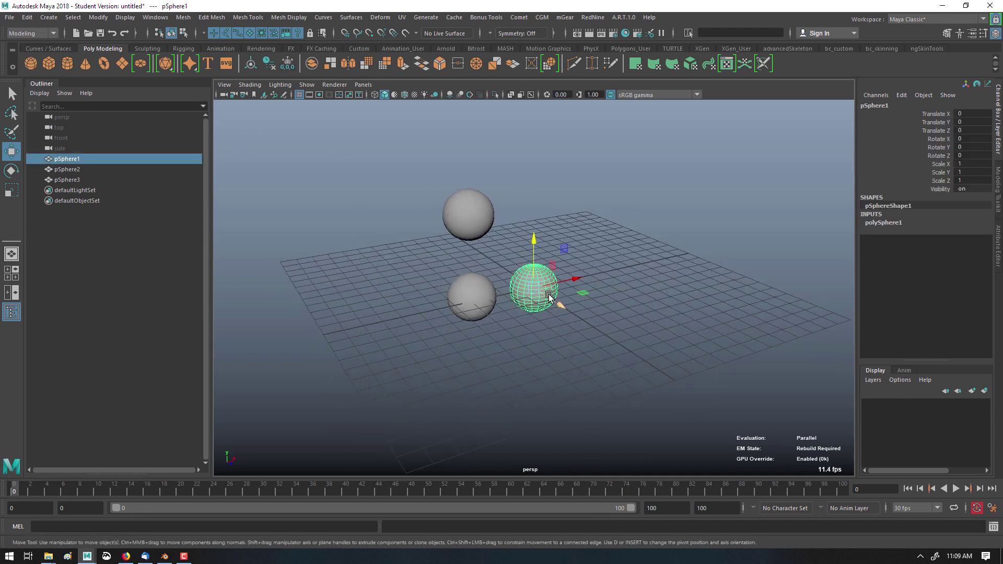
{"action": "left_click", "coordinate": [643, 246]}
{"action": "left_click_drag", "start_coordinate": [642, 246], "coordinate": [608, 249], "text": "alt"}
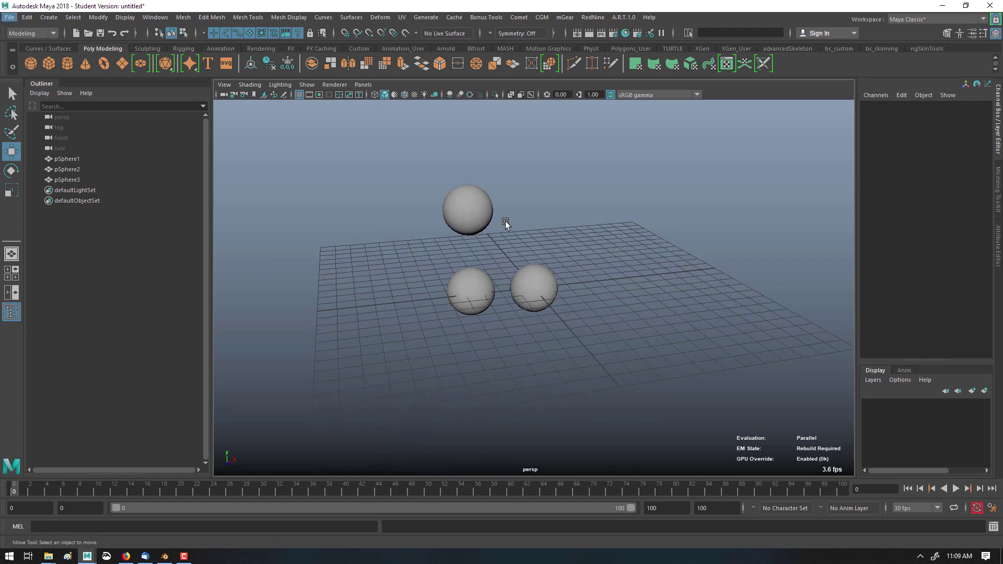
{"action": "left_click_drag", "start_coordinate": [80, 163], "coordinate": [81, 177]}
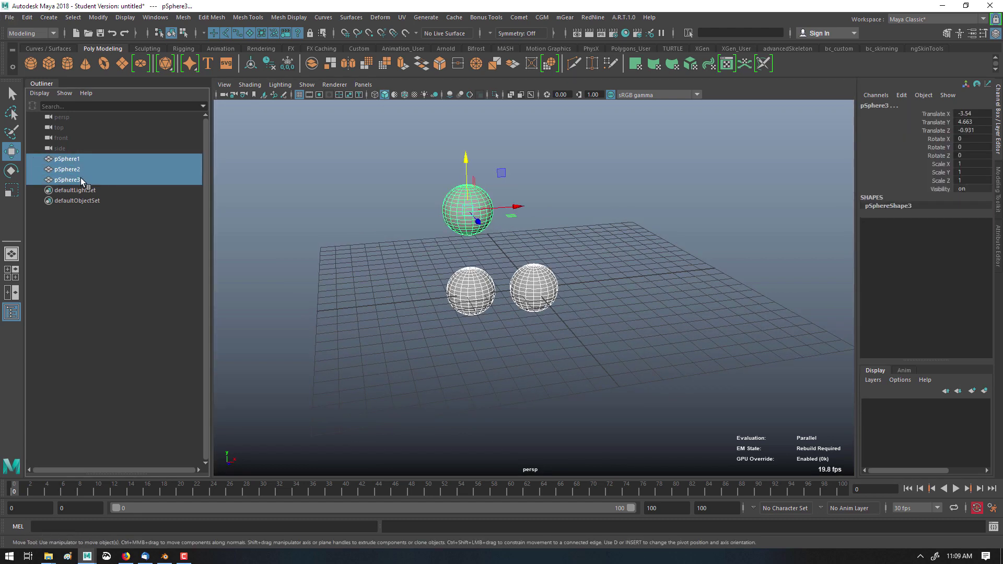
{"action": "left_click", "coordinate": [493, 243]}
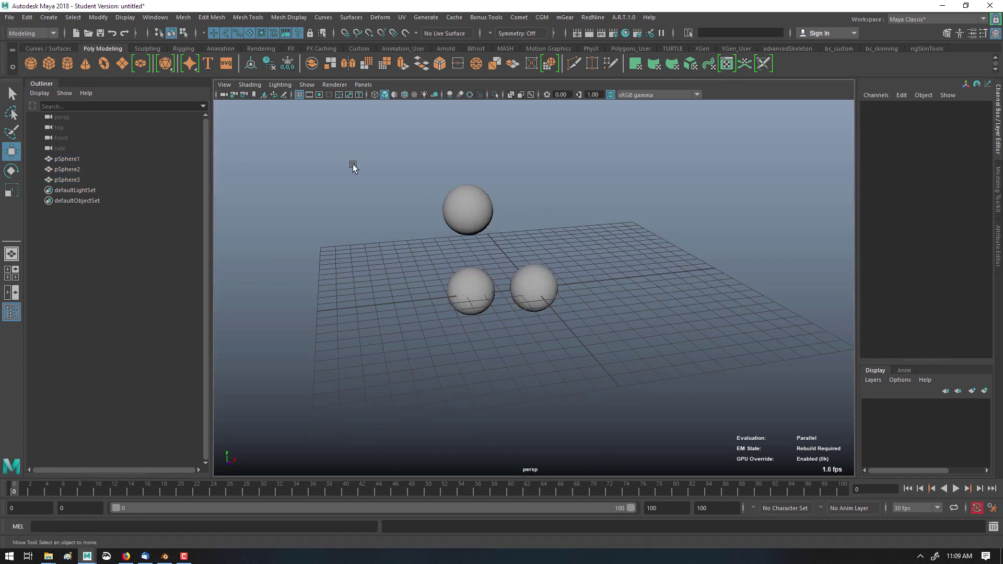
Create a display layer from all three spheres and name it "sphere".
{"action": "left_click_drag", "start_coordinate": [404, 184], "coordinate": [579, 359]}
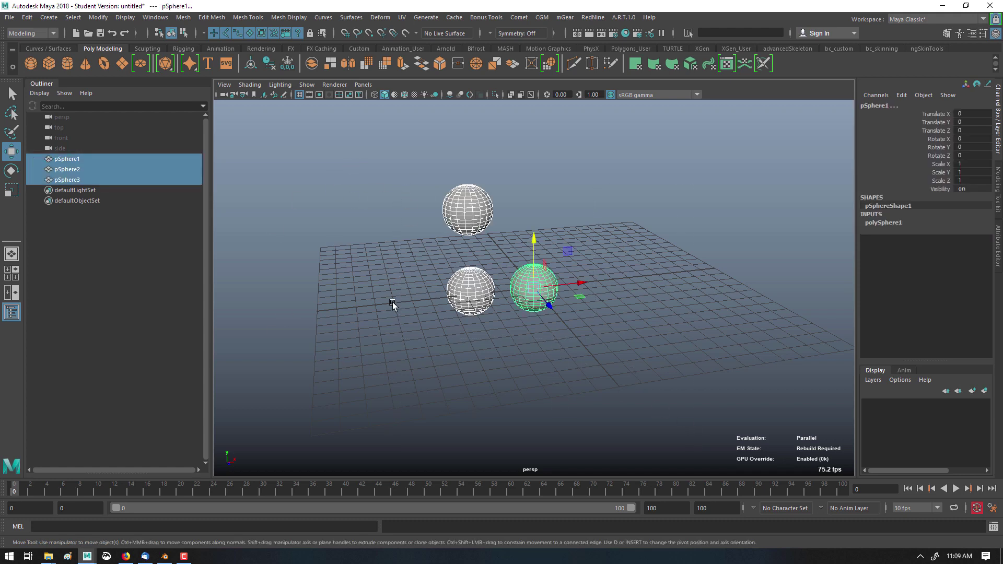
{"action": "left_click", "coordinate": [984, 391]}
{"action": "double_click", "coordinate": [914, 404]}
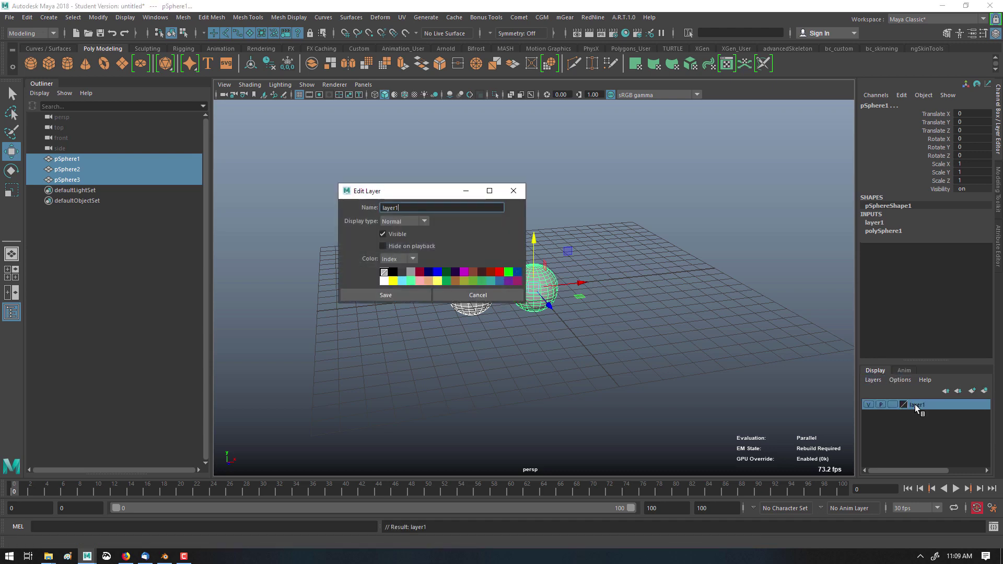
{"action": "key", "text": "ctrl+a"}
{"action": "type", "text": "sphere"}
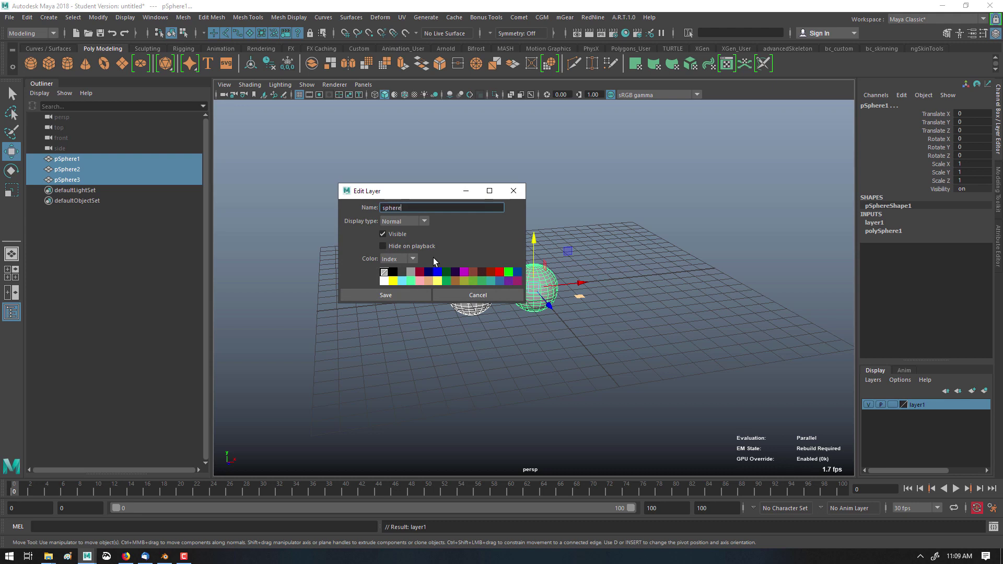
{"action": "left_click", "coordinate": [400, 293]}
Hide and show the sphere layer again, cycle its display type back to Normal, and deselect everything.
{"action": "left_click", "coordinate": [868, 404]}
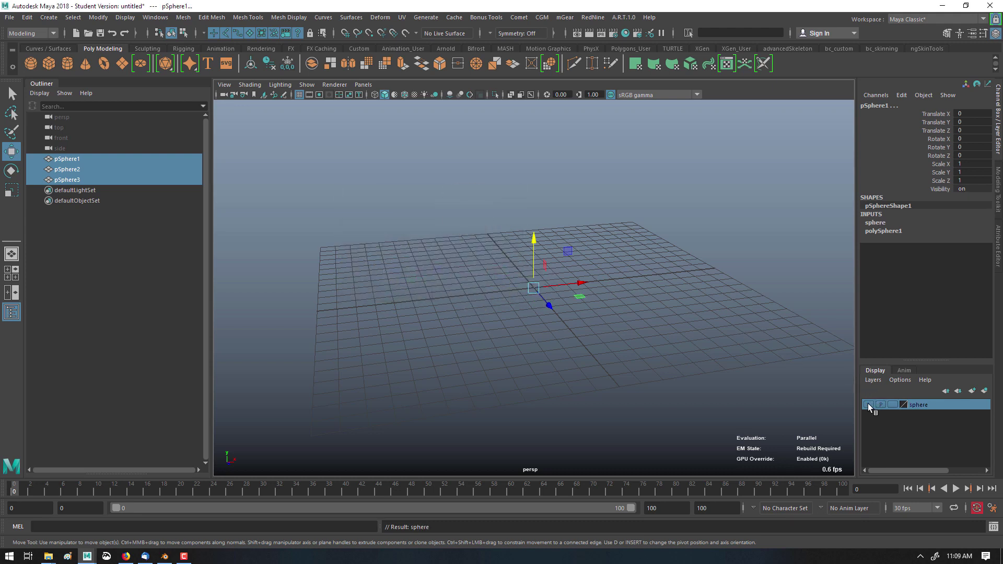
{"action": "left_click", "coordinate": [868, 405]}
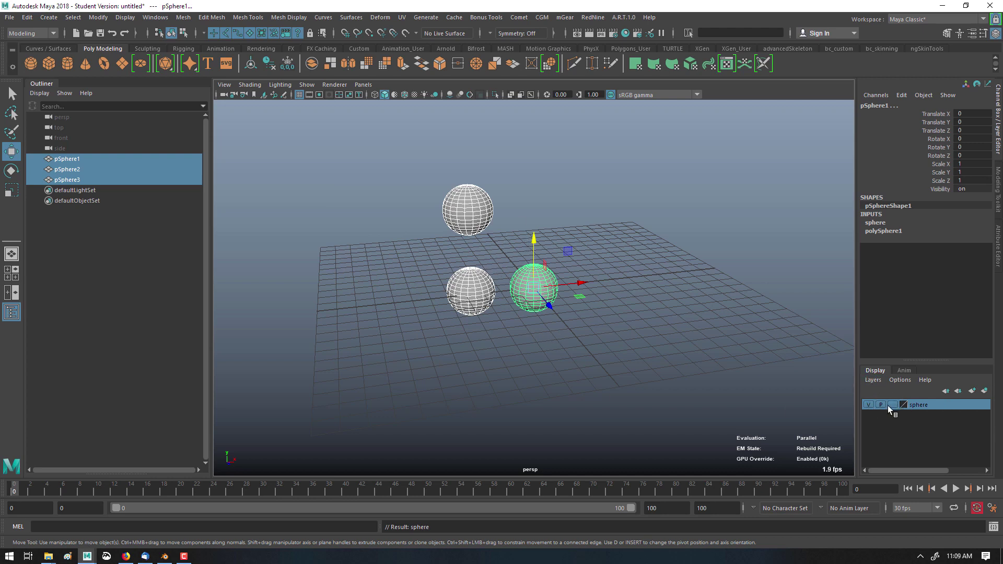
{"action": "left_click", "coordinate": [889, 406]}
{"action": "left_click", "coordinate": [893, 406]}
{"action": "left_click", "coordinate": [891, 406]}
{"action": "left_click", "coordinate": [711, 396]}
{"action": "key", "text": "5"}
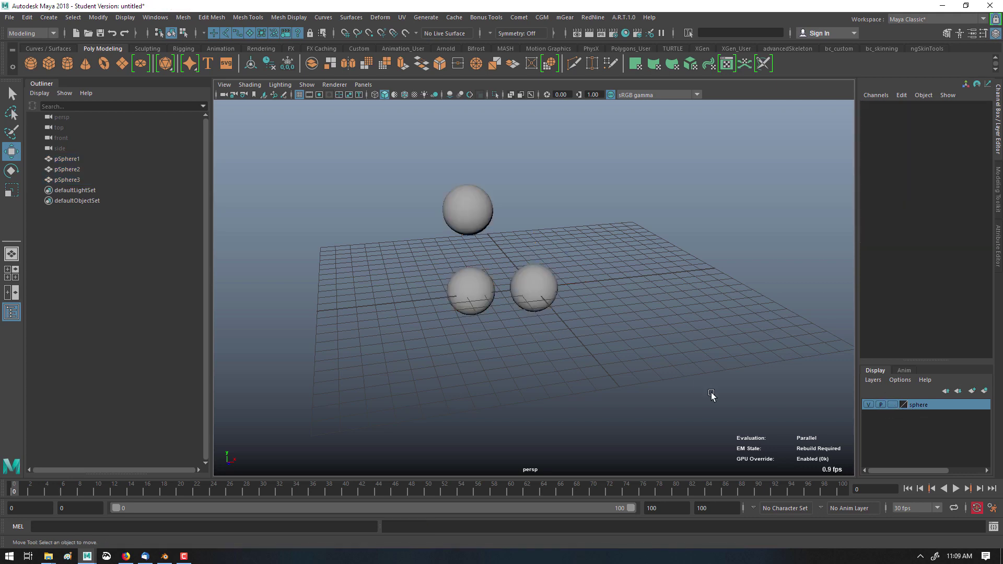
Select all objects belonging to the sphere layer, and clear the selection.
{"action": "right_click", "coordinate": [935, 408]}
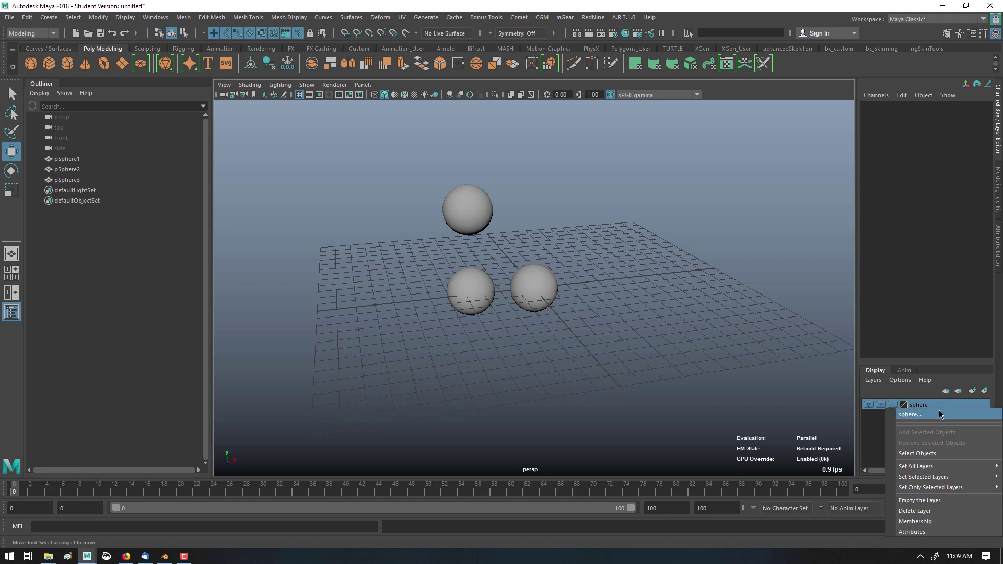
{"action": "left_click", "coordinate": [927, 452]}
{"action": "left_click", "coordinate": [375, 311]}
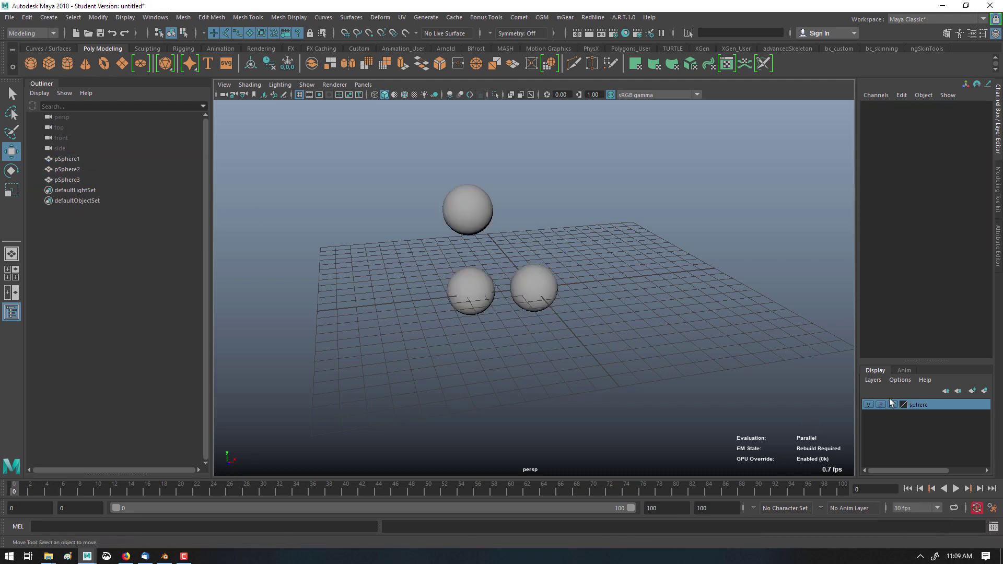
Turn off Show DAG Objects Only so the Outliner lists every node in the scene.
{"action": "right_click", "coordinate": [119, 286]}
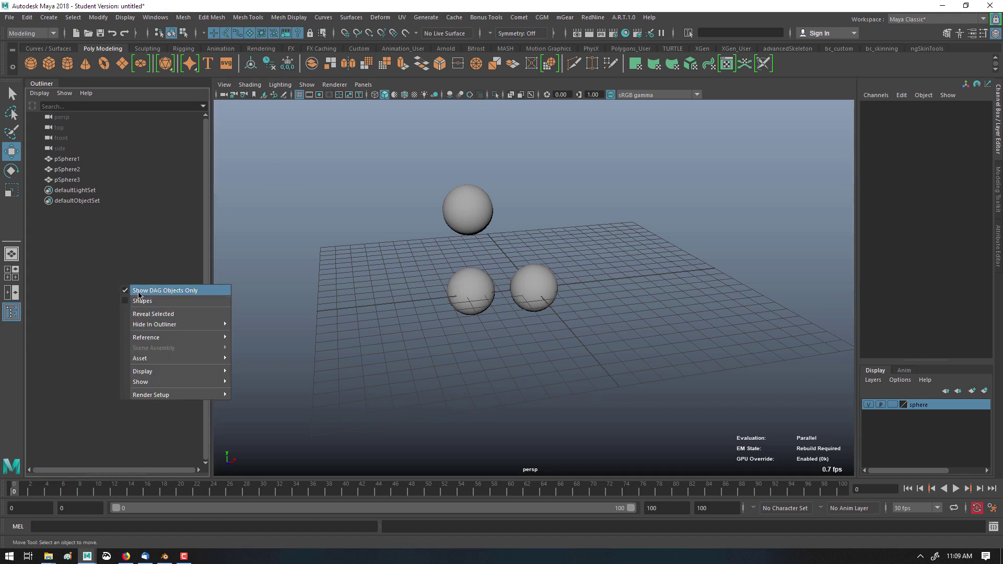
{"action": "left_click", "coordinate": [157, 290]}
{"action": "left_click_drag", "start_coordinate": [109, 231], "coordinate": [105, 430]}
{"action": "left_click", "coordinate": [248, 251]}
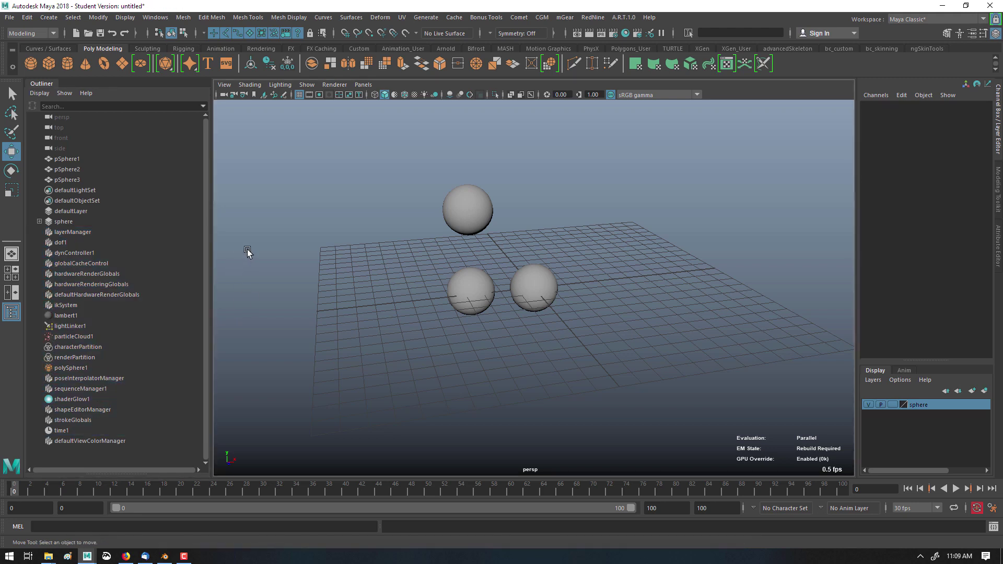
Examine the attributes of the hardwareRenderGlobals, ikSystem, globalCacheControl and dof1 nodes.
{"action": "left_click", "coordinate": [96, 275]}
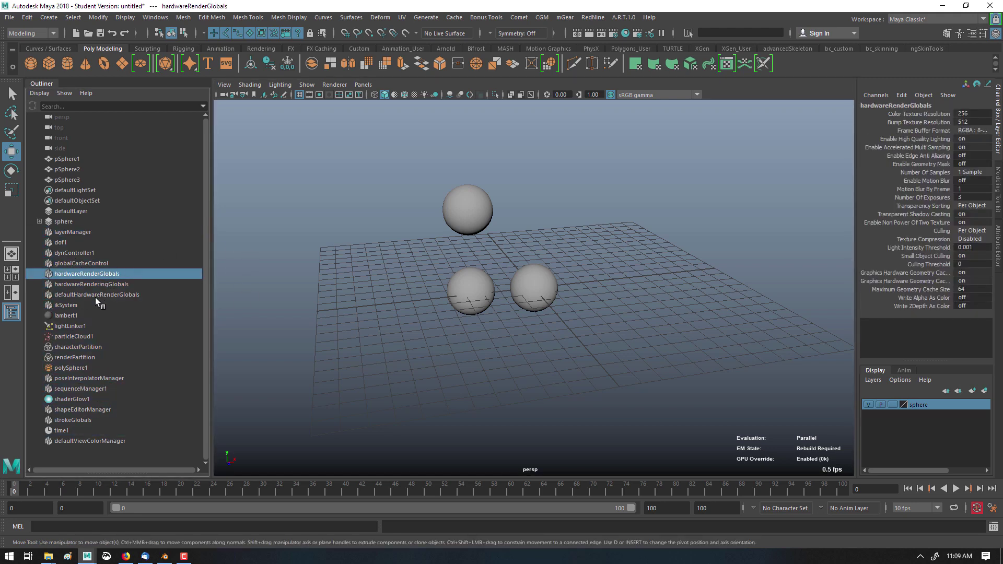
{"action": "left_click", "coordinate": [89, 305]}
{"action": "left_click", "coordinate": [113, 261]}
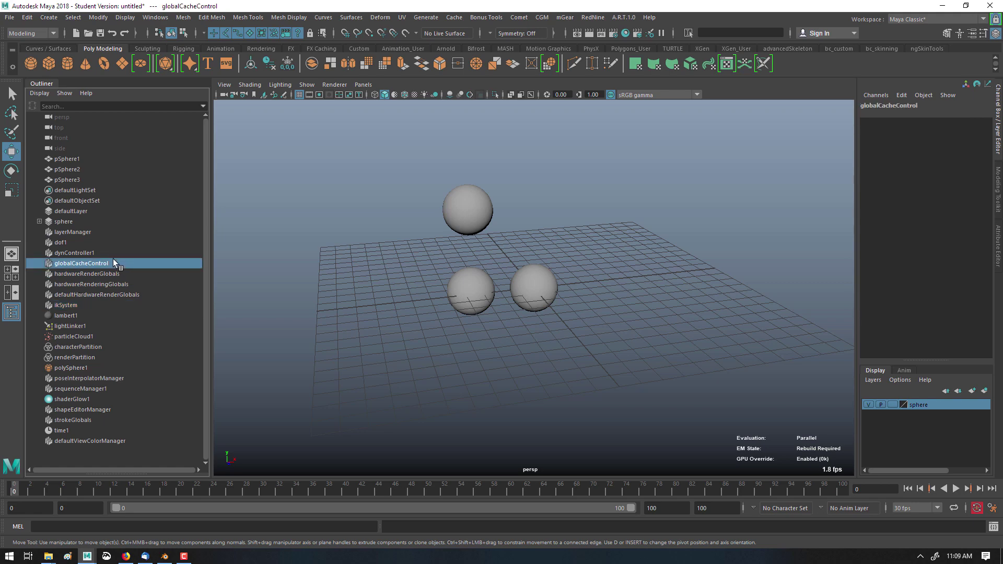
{"action": "left_click", "coordinate": [131, 243]}
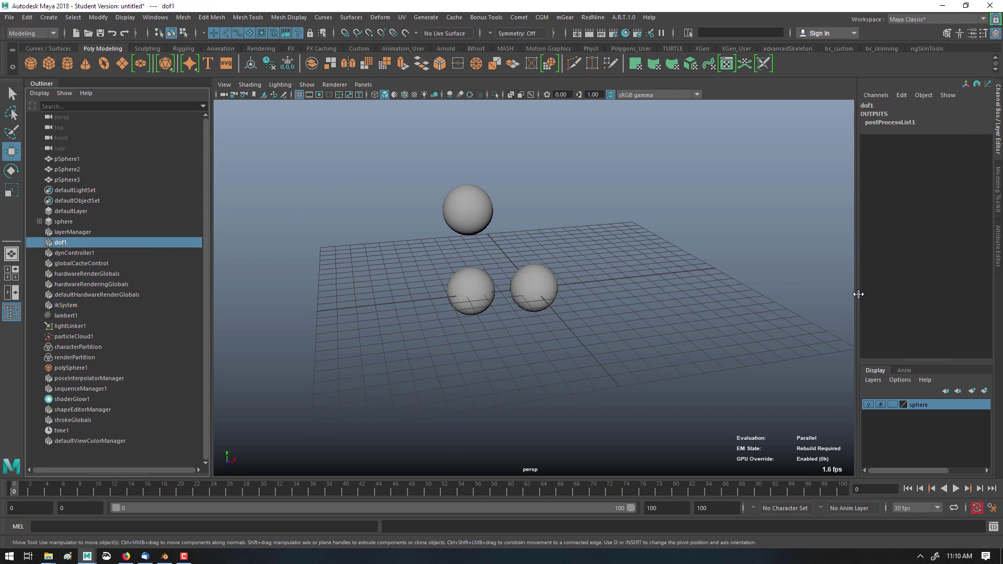
{"action": "key", "text": "ctrl+a"}
{"action": "key", "text": "ctrl+a"}
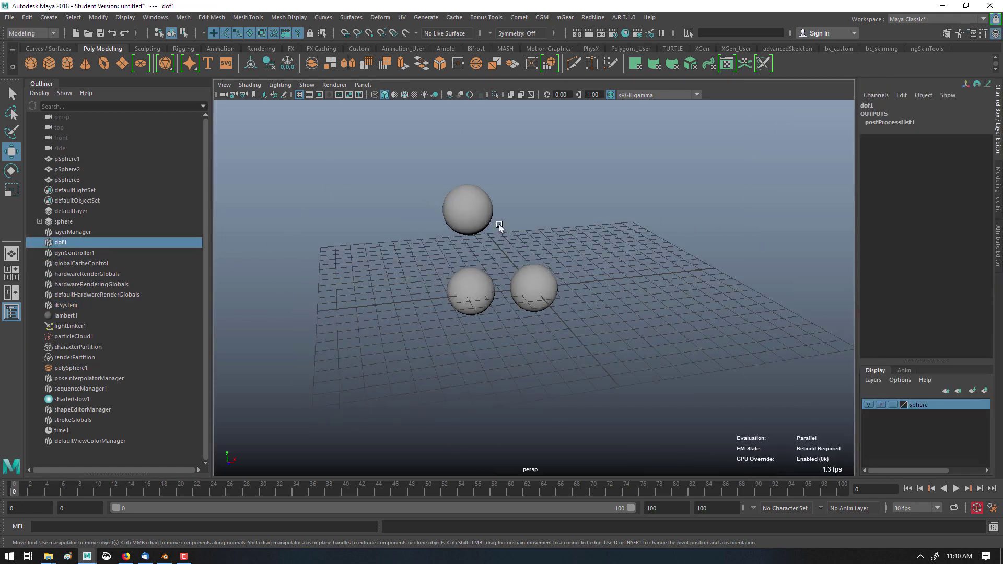
Turn Show DAG Objects Only back on in the Outliner and clear the selection.
{"action": "right_click", "coordinate": [173, 224]}
{"action": "left_click", "coordinate": [189, 226]}
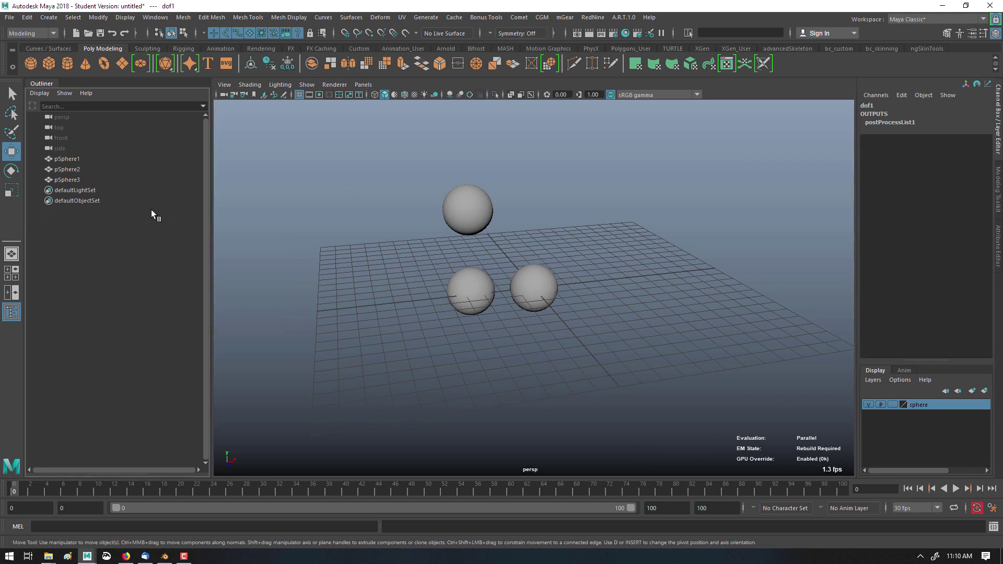
{"action": "left_click_drag", "start_coordinate": [426, 229], "coordinate": [567, 310]}
{"action": "left_click", "coordinate": [557, 221]}
{"action": "key", "text": "5"}
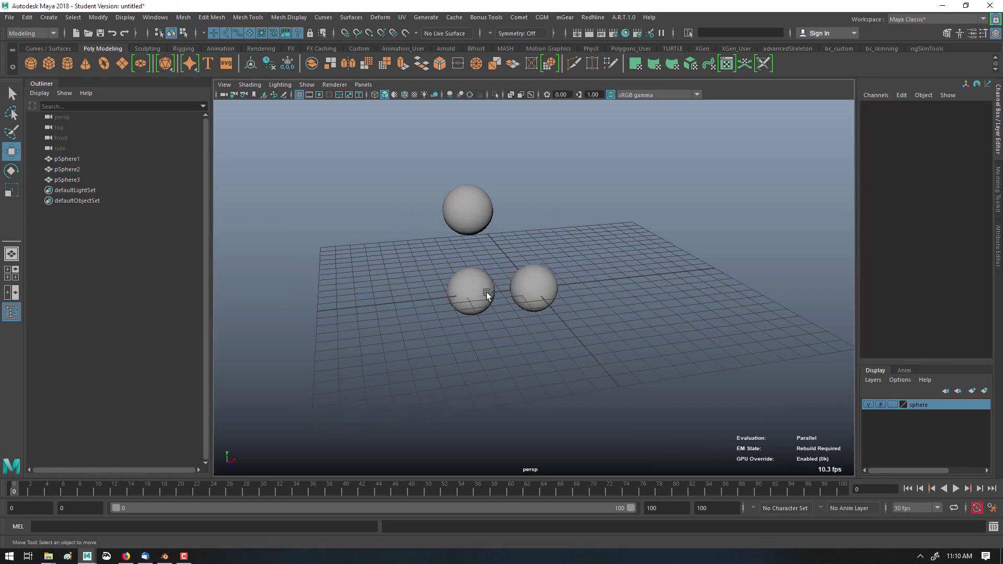
Select the spheres one after another in the viewport, ending with pSphere1.
{"action": "left_click_drag", "start_coordinate": [488, 293], "coordinate": [503, 285], "text": "alt"}
{"action": "left_click", "coordinate": [468, 282]}
{"action": "left_click", "coordinate": [538, 216]}
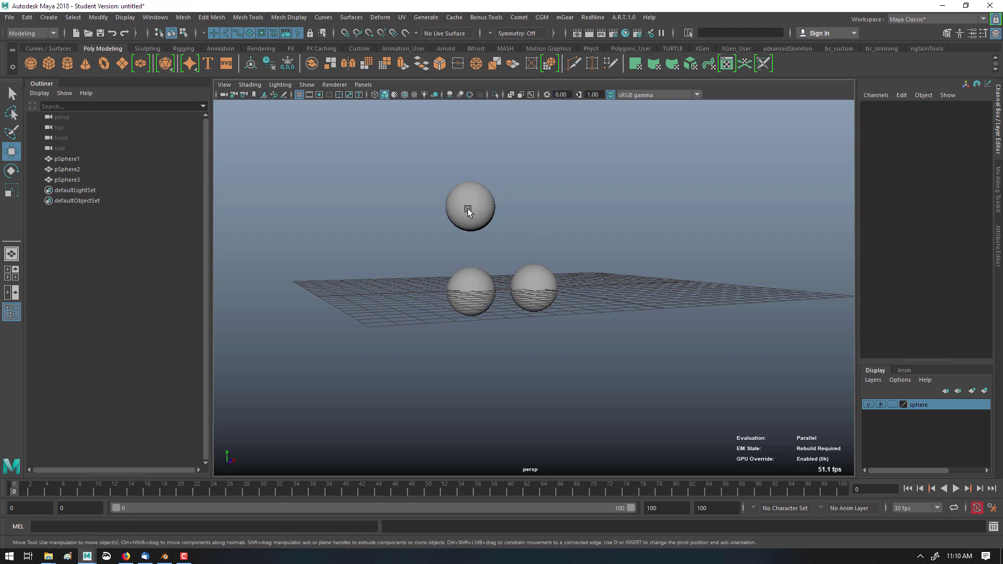
{"action": "left_click", "coordinate": [466, 206]}
{"action": "left_click", "coordinate": [537, 293]}
{"action": "left_click_drag", "start_coordinate": [553, 363], "coordinate": [537, 372], "text": "alt"}
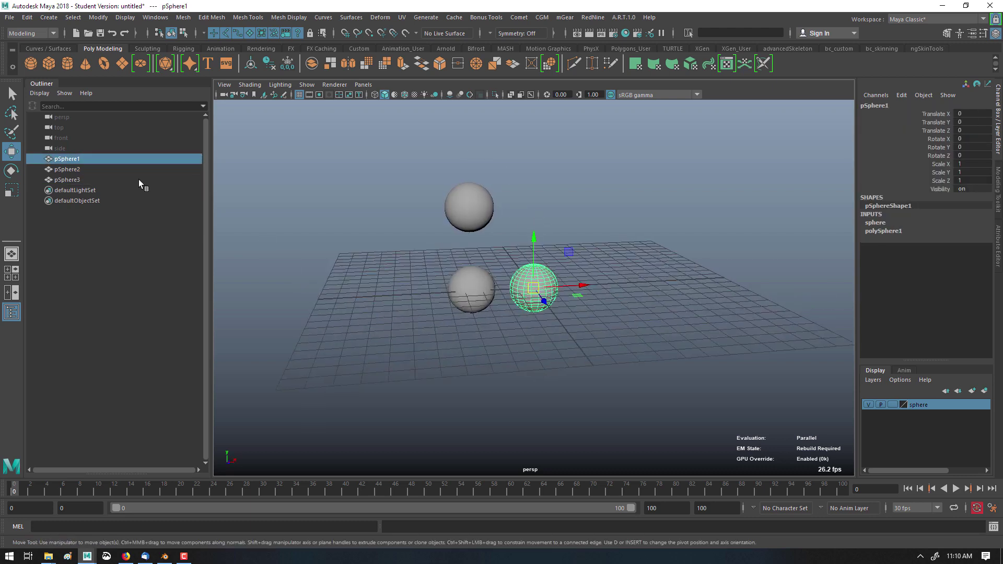
Parent pSphere1 under pSphere2.
{"action": "left_click", "coordinate": [435, 282]}
{"action": "left_click", "coordinate": [553, 283]}
{"action": "left_click", "coordinate": [475, 305], "text": "shift"}
{"action": "key", "text": "p"}
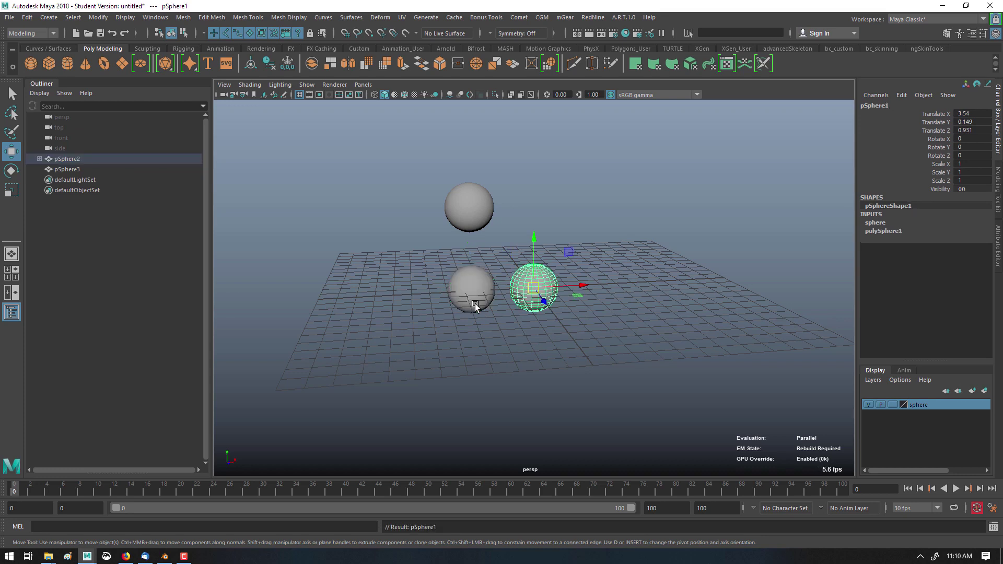
Parent pSphere2 under pSphere3 and expand the whole hierarchy in the Outliner.
{"action": "left_click", "coordinate": [465, 217], "text": "shift"}
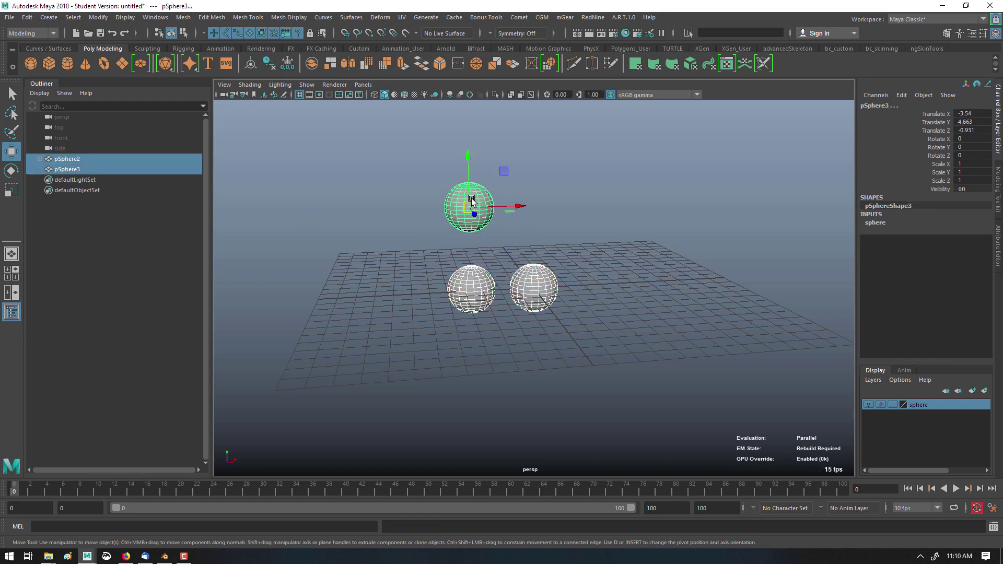
{"action": "key", "text": "p"}
{"action": "left_click", "coordinate": [39, 160], "text": "shift"}
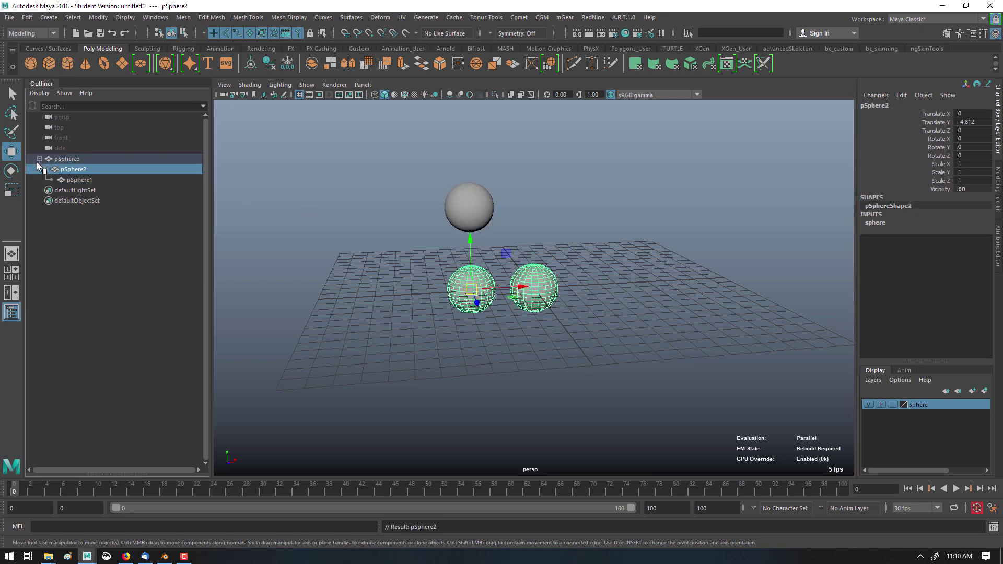
Select each level of the sphere hierarchy in turn to examine which children are included with pSphere1, pSphere2 and pSphere3.
{"action": "left_click", "coordinate": [75, 179]}
{"action": "left_click", "coordinate": [77, 170]}
{"action": "left_click", "coordinate": [79, 160]}
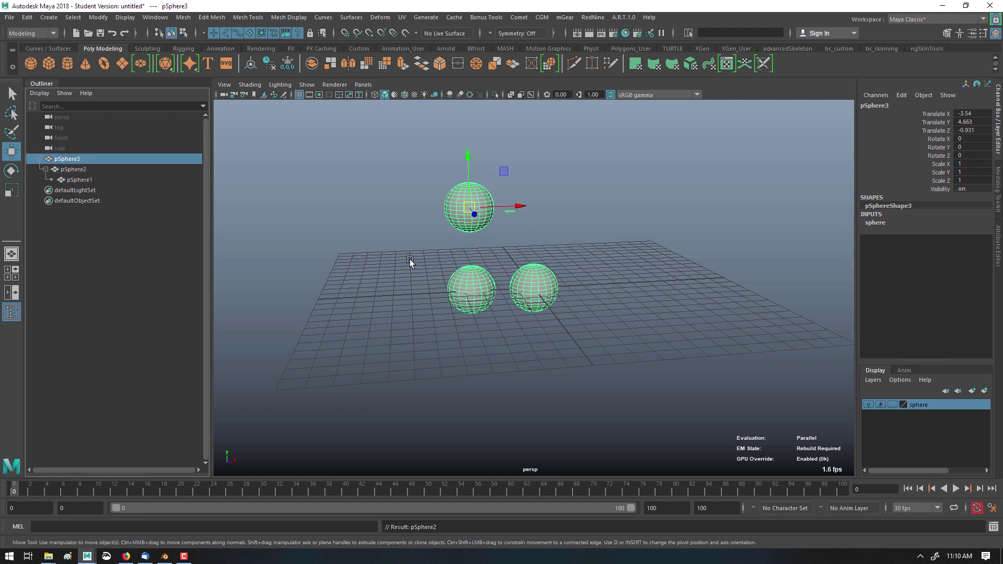
{"action": "left_click", "coordinate": [387, 262]}
{"action": "left_click", "coordinate": [81, 162]}
{"action": "left_click", "coordinate": [78, 170]}
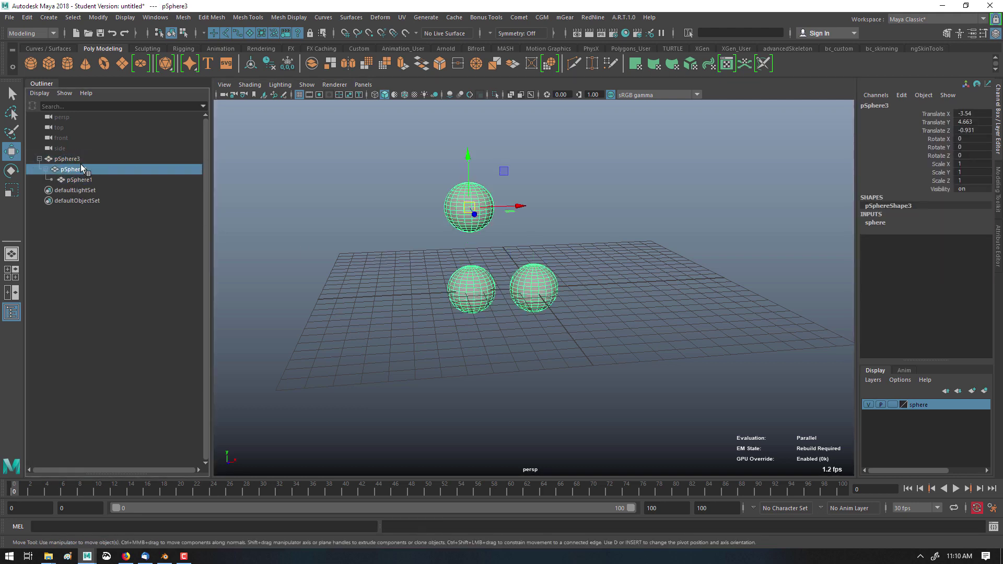
{"action": "left_click", "coordinate": [100, 178]}
{"action": "left_click", "coordinate": [110, 155]}
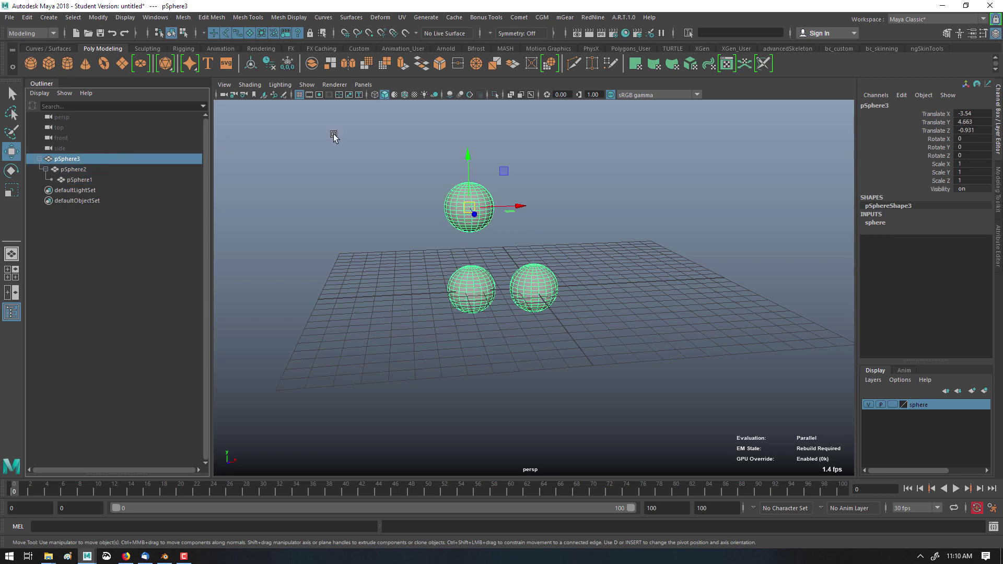
Move pSphere3 with its children to about X -7.4, Y 5.4, Z -1.9 and rotate it about -44, 6.5 and 34 degrees.
{"action": "left_click_drag", "start_coordinate": [469, 208], "coordinate": [418, 180]}
{"action": "key", "text": "e"}
{"action": "left_click", "coordinate": [79, 169]}
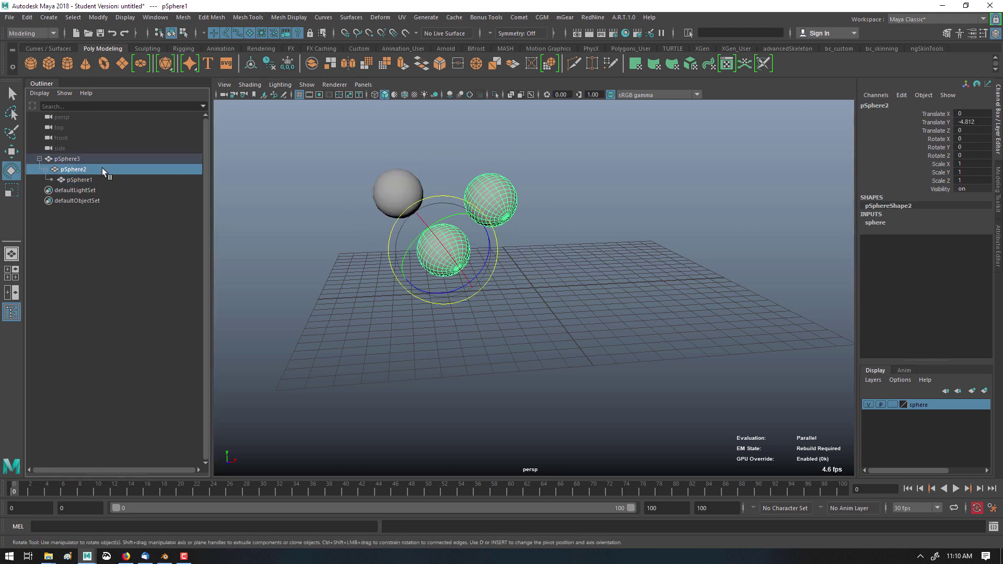
{"action": "left_click", "coordinate": [119, 181]}
{"action": "left_click", "coordinate": [119, 159]}
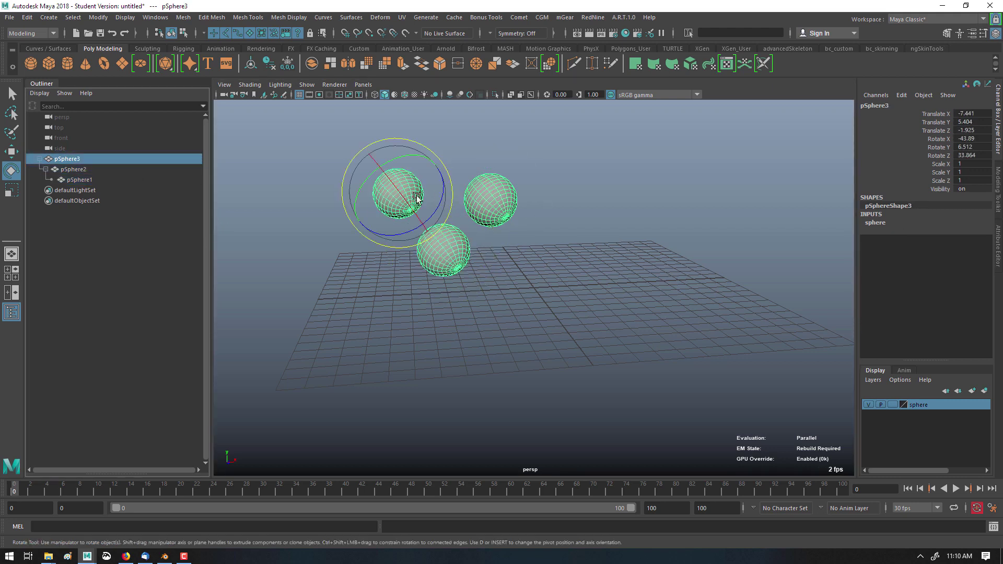
{"action": "mouse_move", "coordinate": [347, 170]}
{"action": "left_mouse_down"}
{"action": "mouse_move", "coordinate": [415, 225]}
{"action": "mouse_move", "coordinate": [317, 167]}
{"action": "mouse_move", "coordinate": [332, 192]}
{"action": "left_mouse_up"}
{"action": "left_click_drag", "start_coordinate": [508, 205], "coordinate": [566, 234]}
Deselect the spheres and switch the sphere layer's visibility off and on twice.
{"action": "key", "text": "Escape"}
{"action": "left_click", "coordinate": [867, 406]}
{"action": "left_click", "coordinate": [868, 406]}
{"action": "left_click", "coordinate": [454, 305]}
{"action": "left_click", "coordinate": [868, 406]}
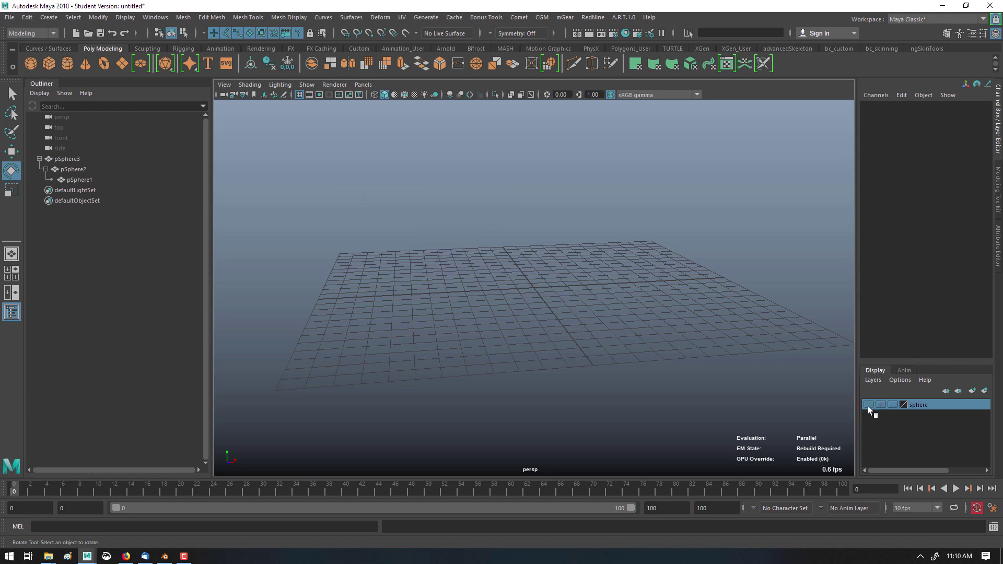
{"action": "left_click", "coordinate": [867, 406]}
{"action": "middle_click_drag", "start_coordinate": [484, 262], "coordinate": [495, 291], "text": "alt"}
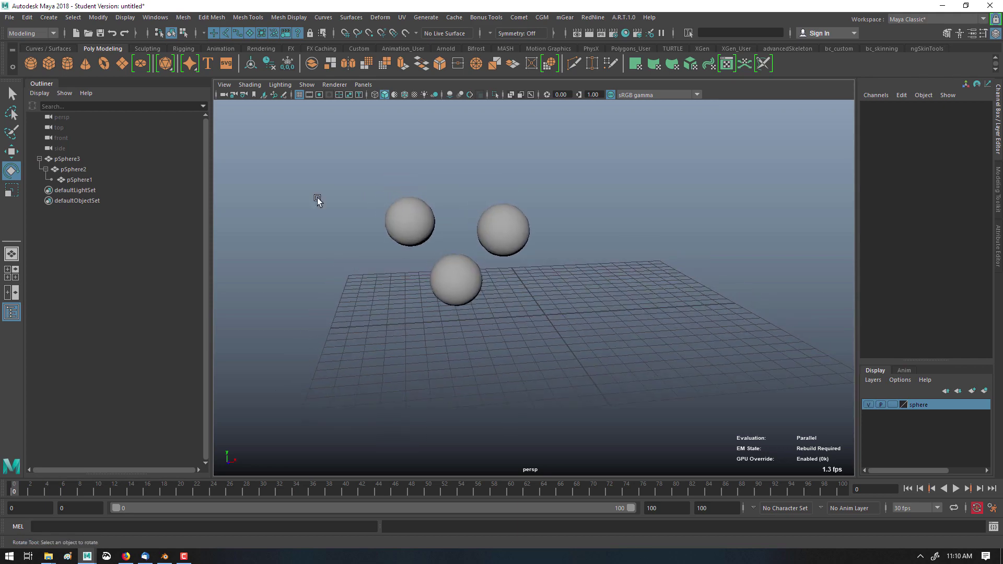
Rotate pSphere3 to about -24 degrees in X and scale it uniformly to about 1.64 together with its children.
{"action": "left_click", "coordinate": [405, 218]}
{"action": "left_click_drag", "start_coordinate": [409, 219], "coordinate": [542, 214]}
{"action": "key", "text": "r"}
Set pSphere3's Visibility to off to hide the whole hierarchy, and set it back to on.
{"action": "double_click", "coordinate": [969, 189]}
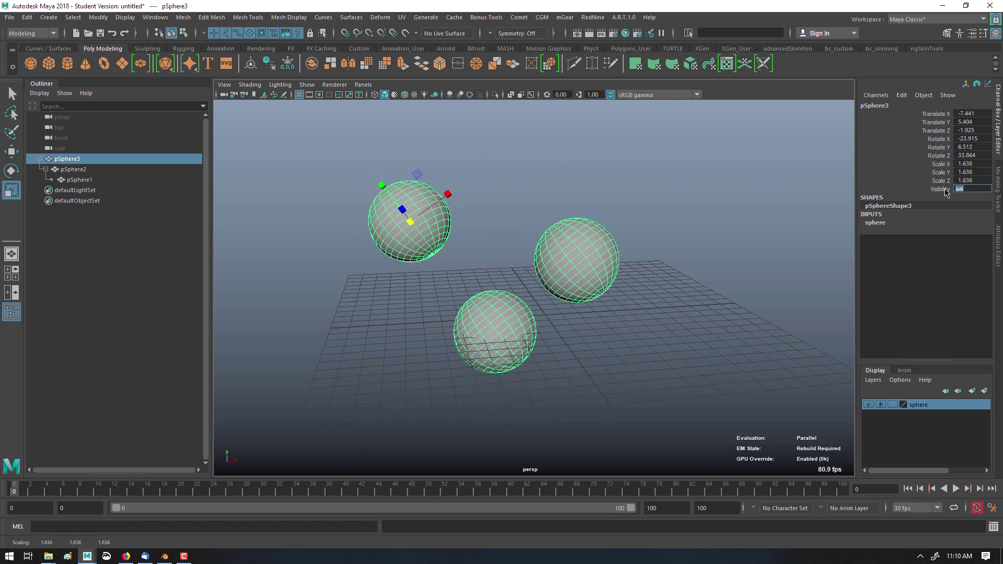
{"action": "type", "text": "0"}
{"action": "key", "text": "Return"}
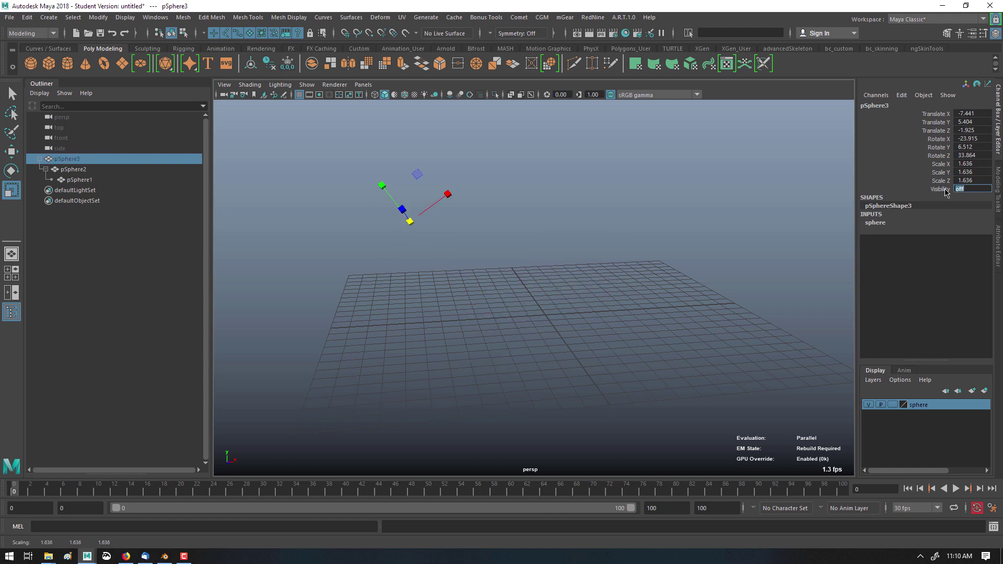
{"action": "key", "text": "Return"}
{"action": "type", "text": "1"}
{"action": "key", "text": "Return"}
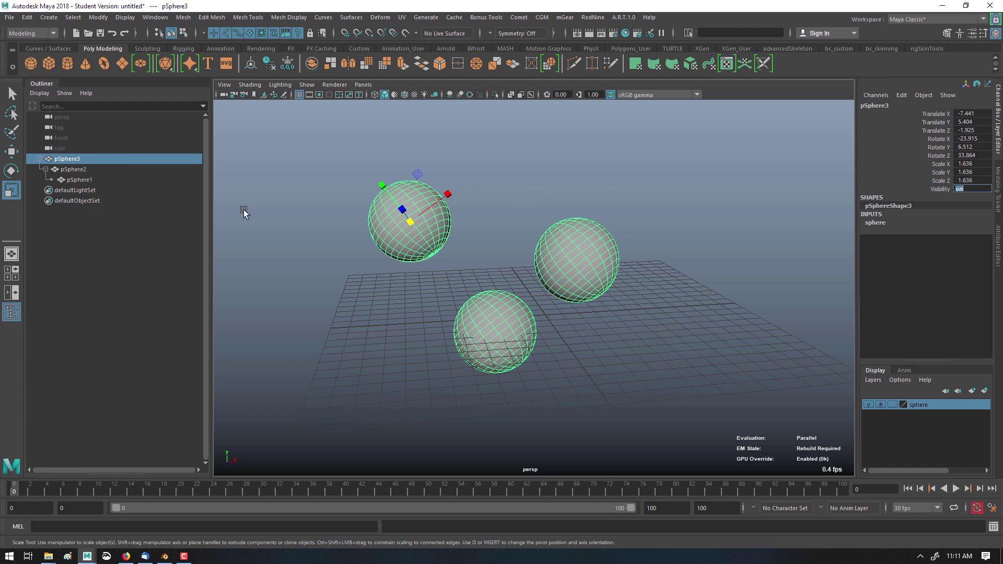
Step through pSphere1, pSphere2 and pSphere3 in the Outliner to examine the parent-child order, and clear the selection.
{"action": "left_click", "coordinate": [66, 170]}
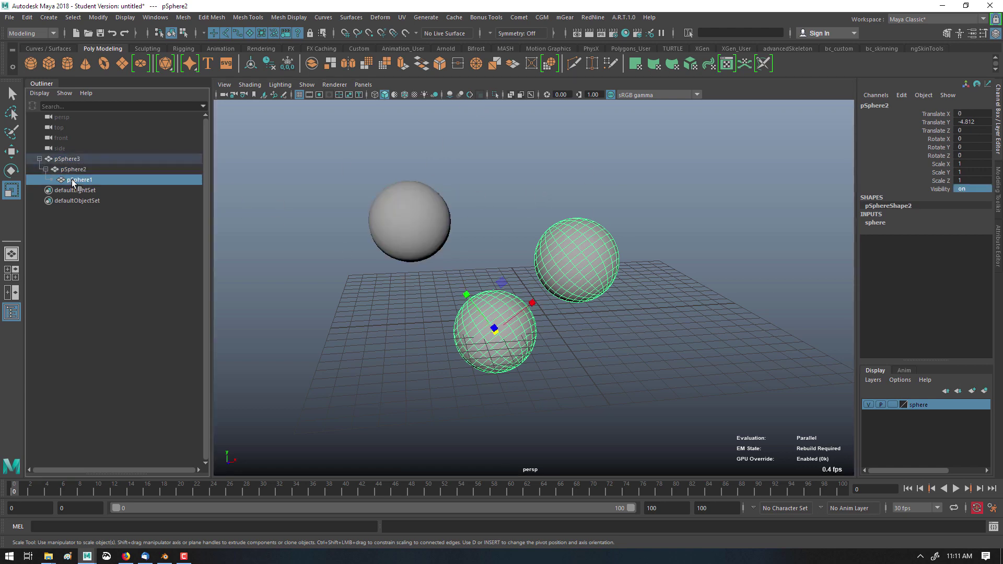
{"action": "left_click", "coordinate": [71, 180]}
{"action": "left_click", "coordinate": [85, 148]}
{"action": "left_click", "coordinate": [97, 159]}
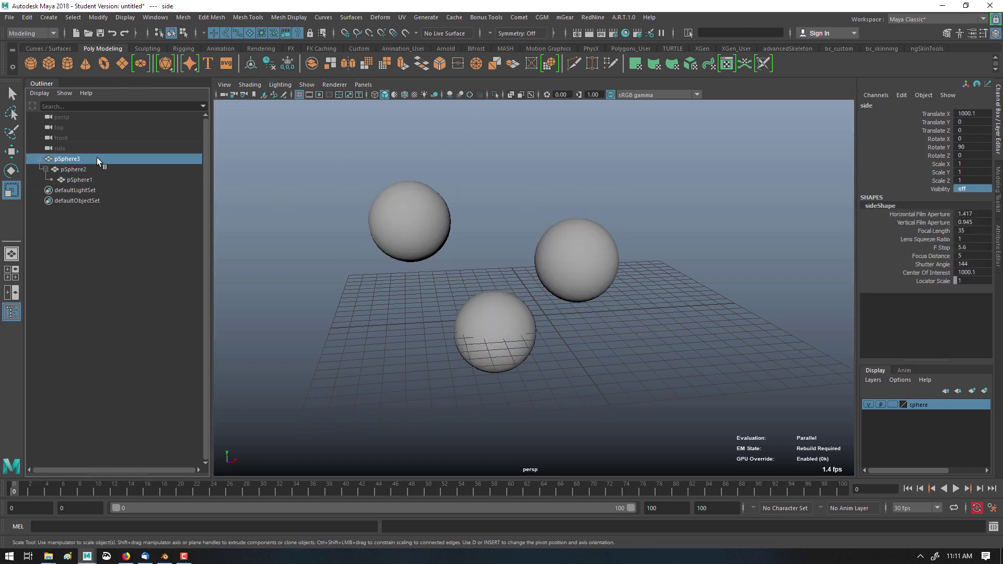
{"action": "left_click", "coordinate": [97, 179]}
{"action": "left_click", "coordinate": [93, 169]}
{"action": "left_click", "coordinate": [96, 159]}
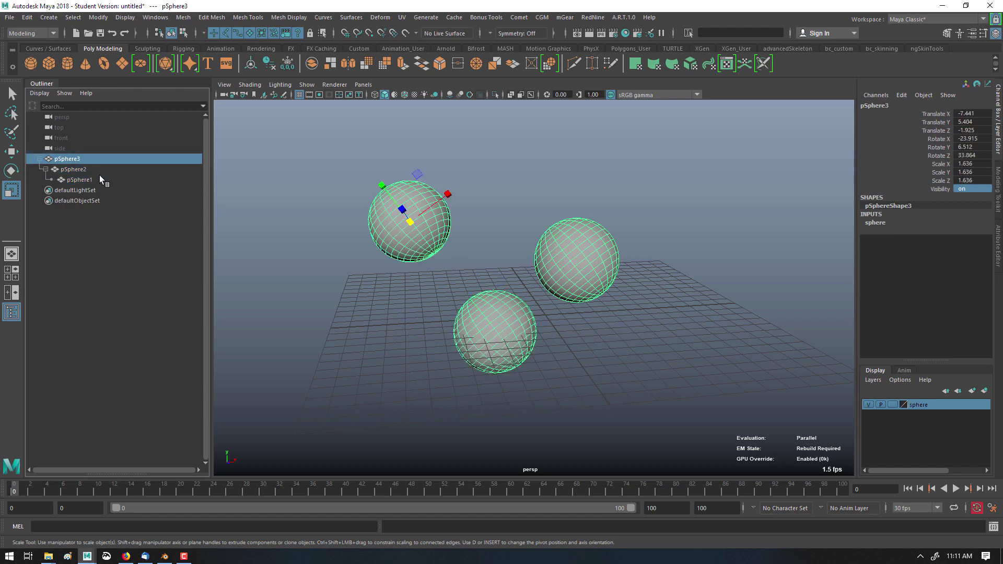
{"action": "left_click", "coordinate": [99, 177]}
{"action": "left_click", "coordinate": [99, 170]}
{"action": "left_click", "coordinate": [98, 160]}
{"action": "left_click", "coordinate": [552, 350]}
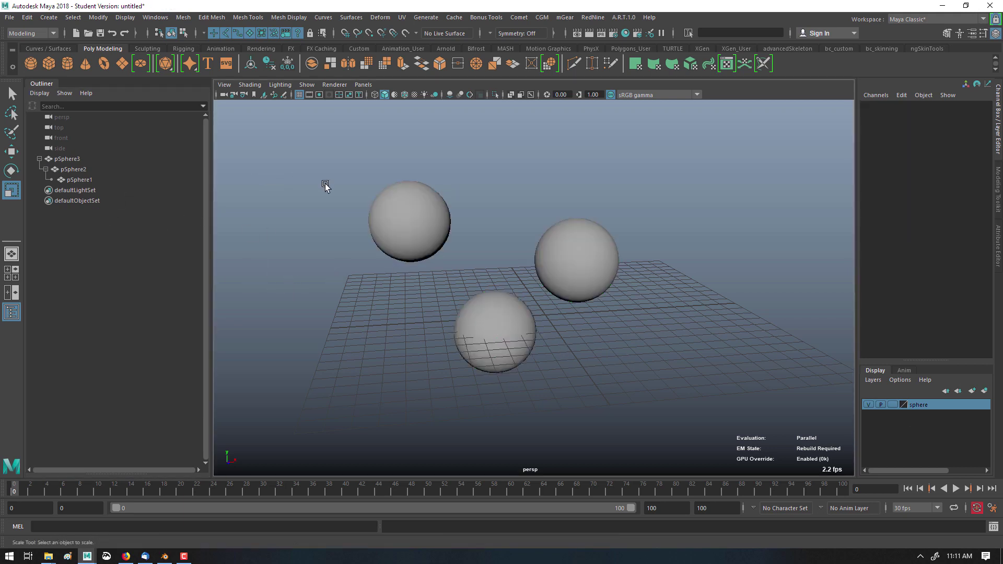
Create a locator and move it beside the spheres, to about X 9.4, Y 1.4, Z 1.5.
{"action": "left_click", "coordinate": [78, 18]}
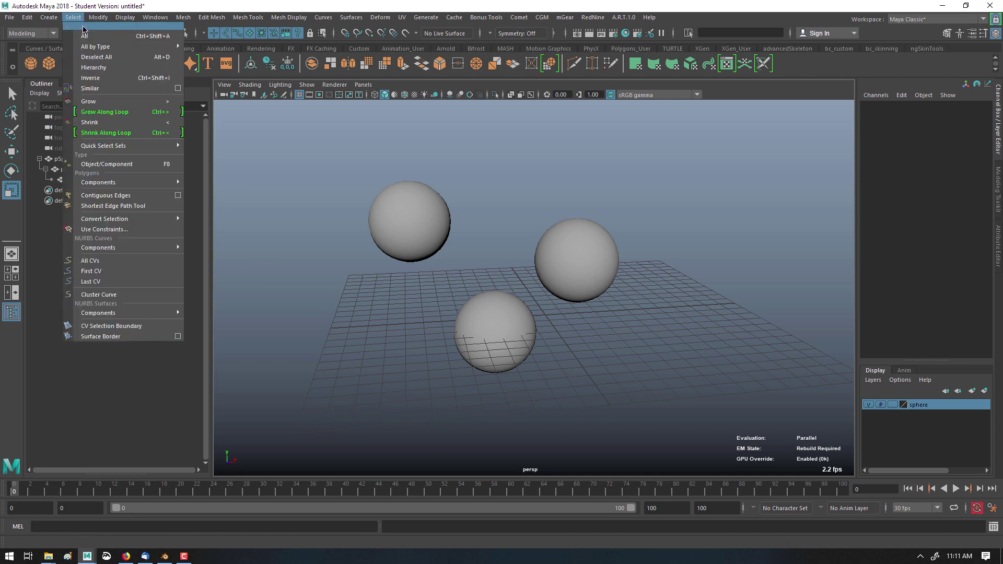
{"action": "mouse_move", "coordinate": [49, 18]}
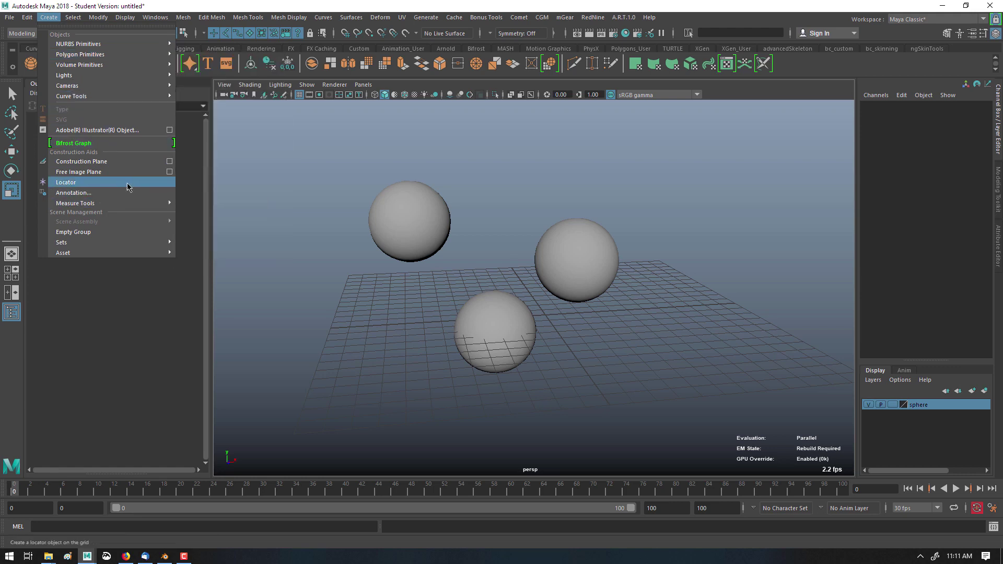
{"action": "left_click", "coordinate": [148, 182]}
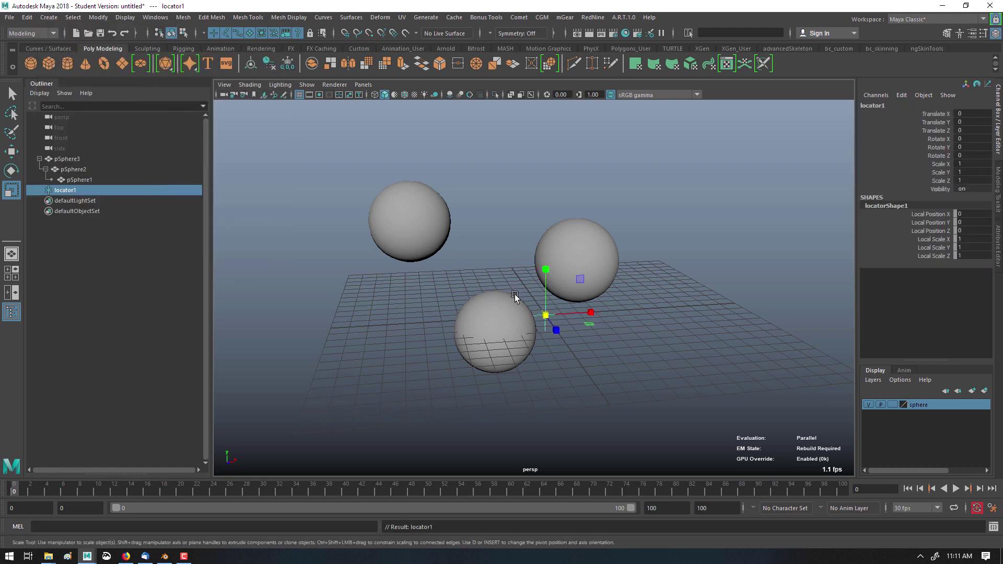
{"action": "key", "text": "w"}
{"action": "left_click_drag", "start_coordinate": [545, 315], "coordinate": [683, 217]}
Duplicate the locator twice, placing one copy below the original and one above it, and clear the selection.
{"action": "key", "text": "ctrl+d"}
{"action": "key", "text": "ctrl+d"}
{"action": "left_click", "coordinate": [344, 263]}
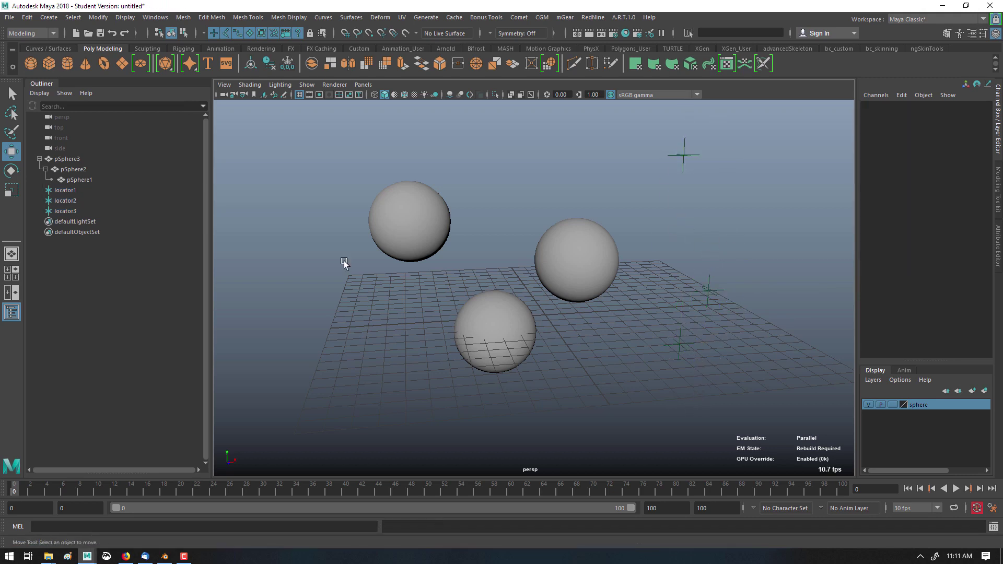
Select the three locators and pSphere3 individually, select the whole range from pSphere3 to locator3, and deselect everything.
{"action": "left_click", "coordinate": [81, 211]}
{"action": "left_click", "coordinate": [83, 190]}
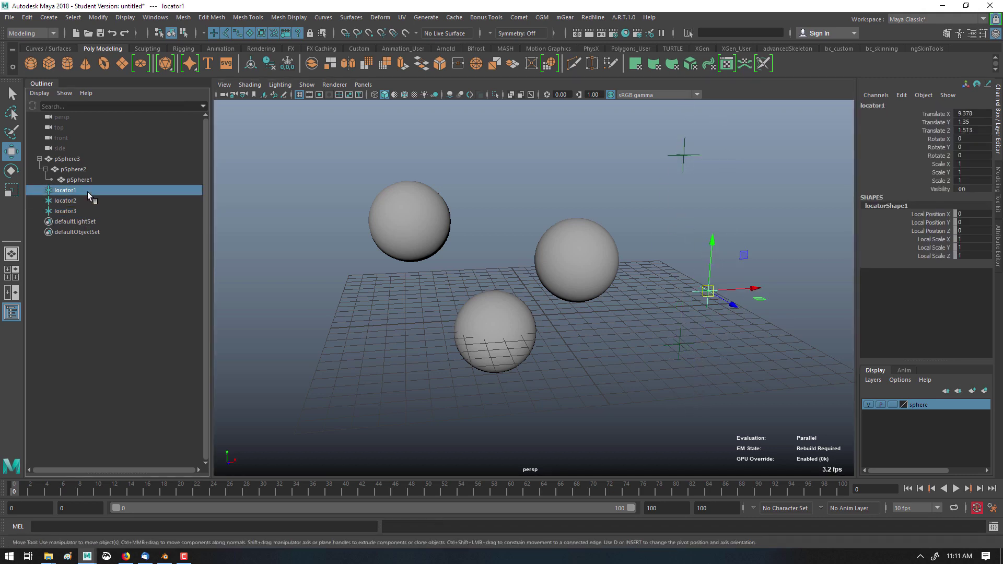
{"action": "left_click", "coordinate": [81, 201]}
{"action": "left_click", "coordinate": [81, 211]}
{"action": "left_click", "coordinate": [76, 158]}
{"action": "left_click", "coordinate": [291, 230]}
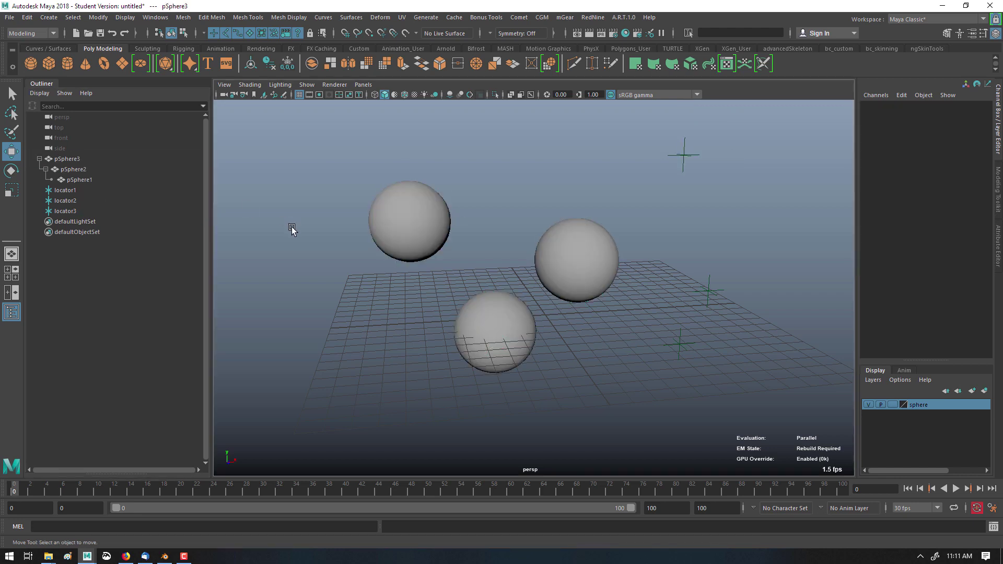
{"action": "left_click", "coordinate": [79, 209]}
{"action": "left_click", "coordinate": [77, 160], "text": "shift"}
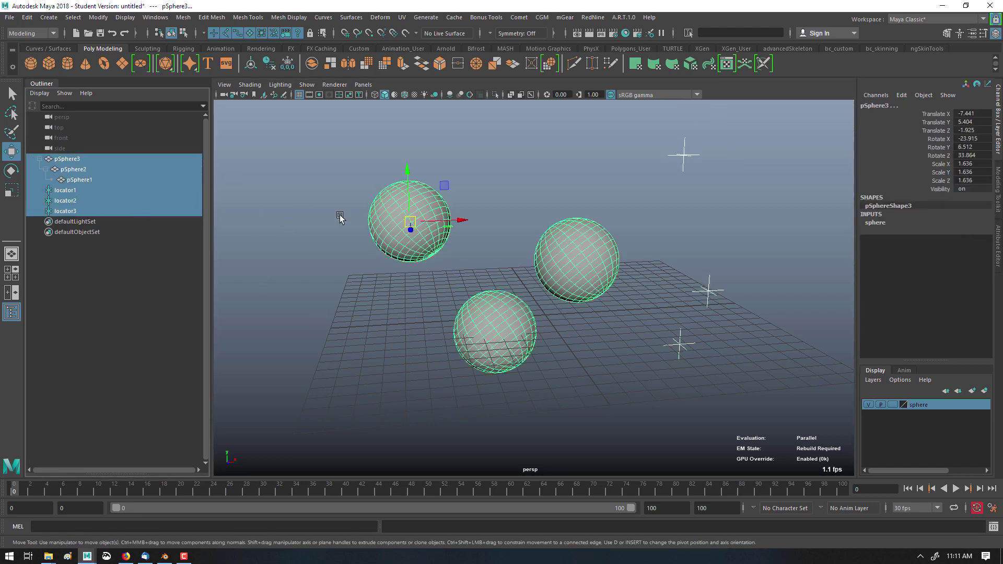
{"action": "left_click", "coordinate": [549, 184]}
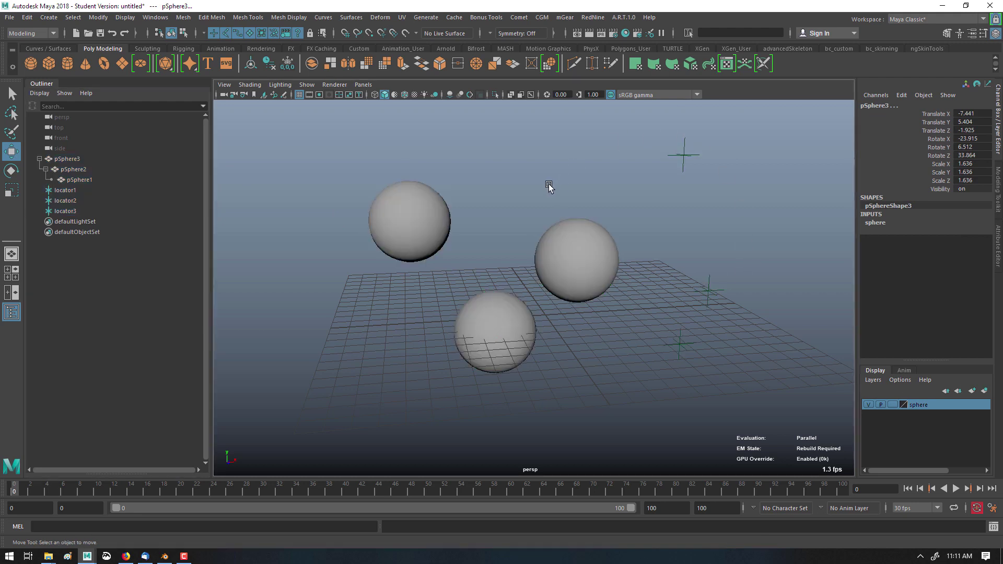
Create an empty group with nothing selected, keep its default name and deselect it.
{"action": "key", "text": "ctrl+g"}
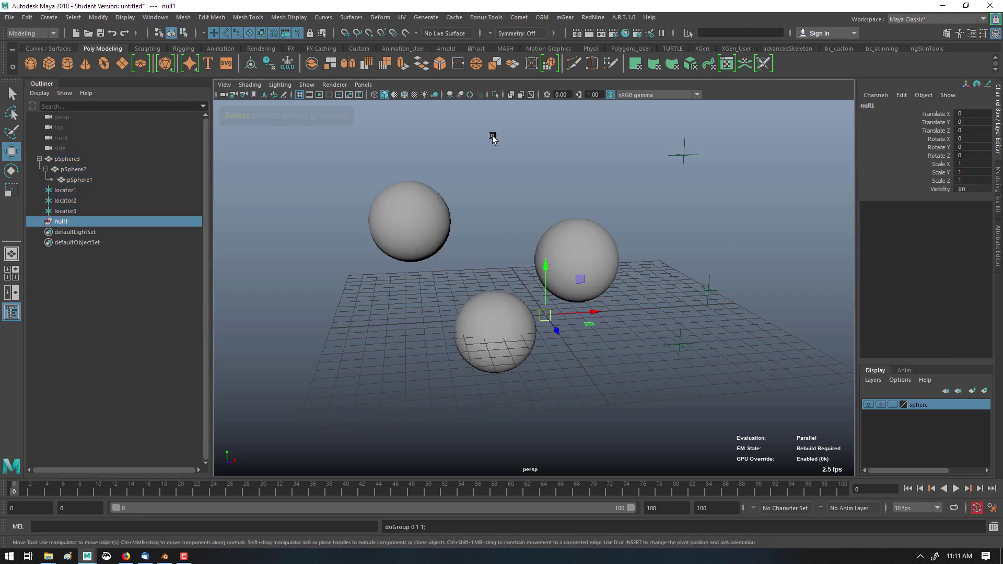
{"action": "double_click", "coordinate": [67, 224]}
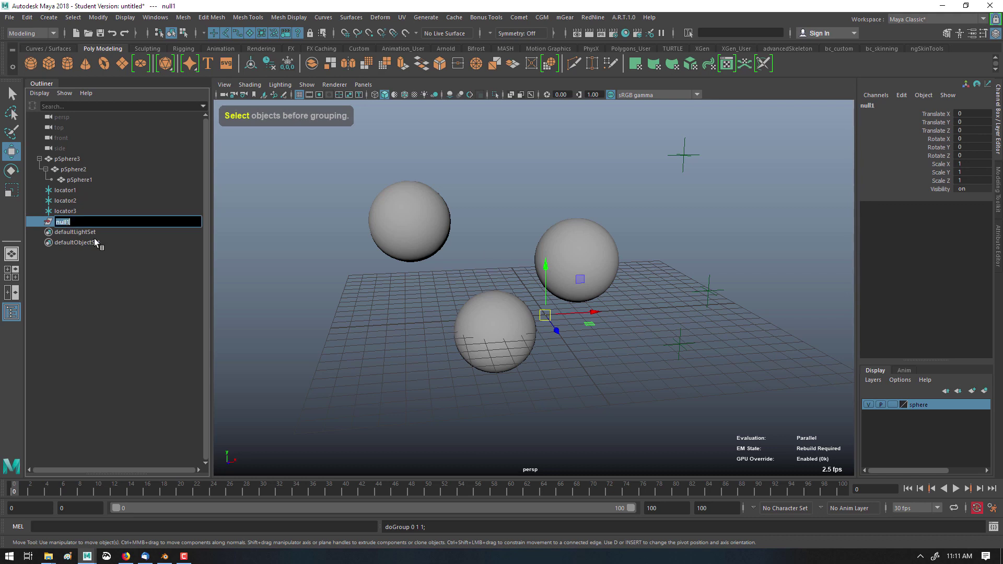
{"action": "left_click", "coordinate": [365, 288]}
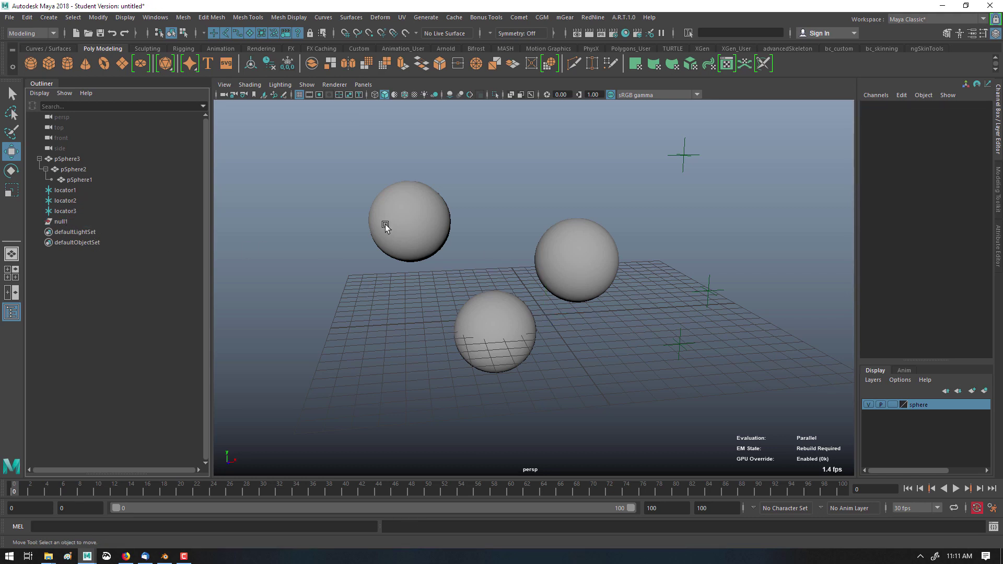
Select locator3 and the empty group null1 to compare them, and display shape nodes in the Outliner.
{"action": "left_click", "coordinate": [706, 150]}
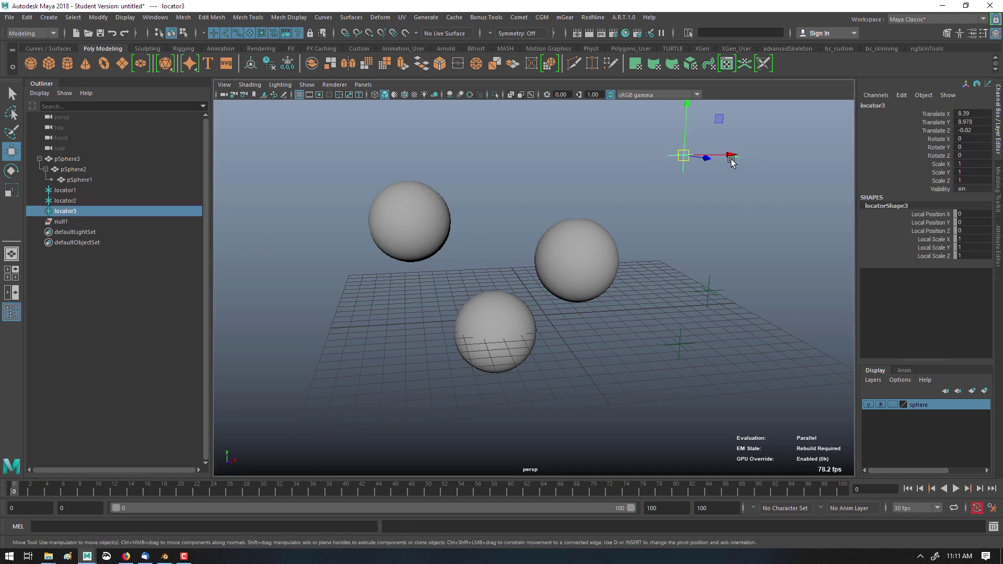
{"action": "double_click", "coordinate": [123, 223]}
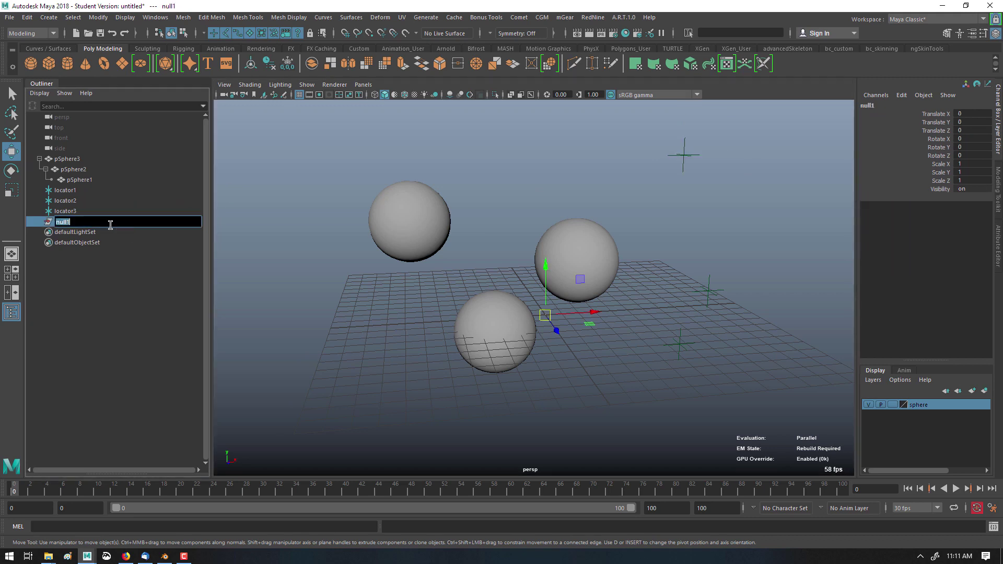
{"action": "left_click", "coordinate": [63, 210]}
{"action": "right_click", "coordinate": [62, 209]}
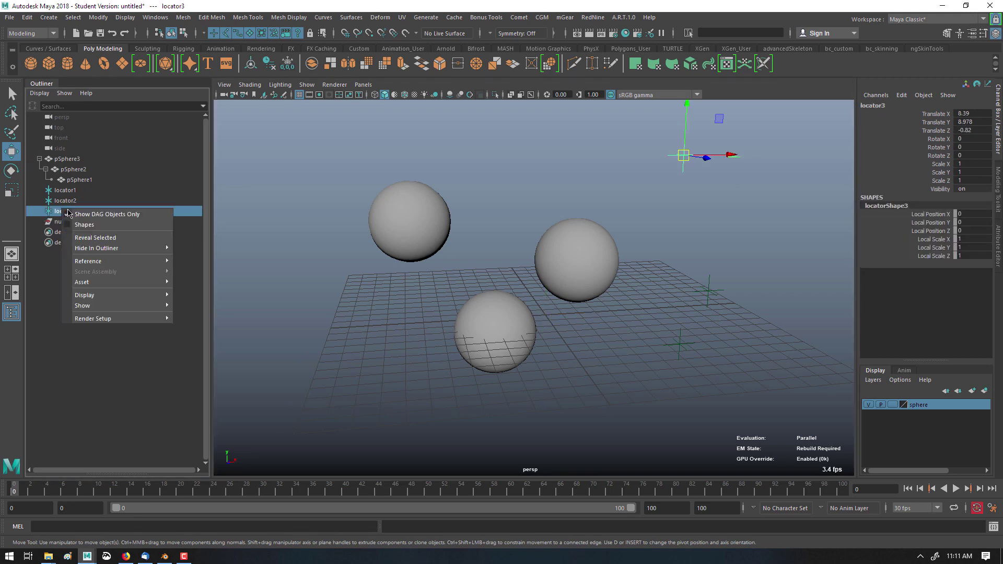
{"action": "left_click", "coordinate": [65, 220]}
Inspect the shape node under locator3, compare it with the empty group null1, and clear the selection.
{"action": "left_click", "coordinate": [39, 243]}
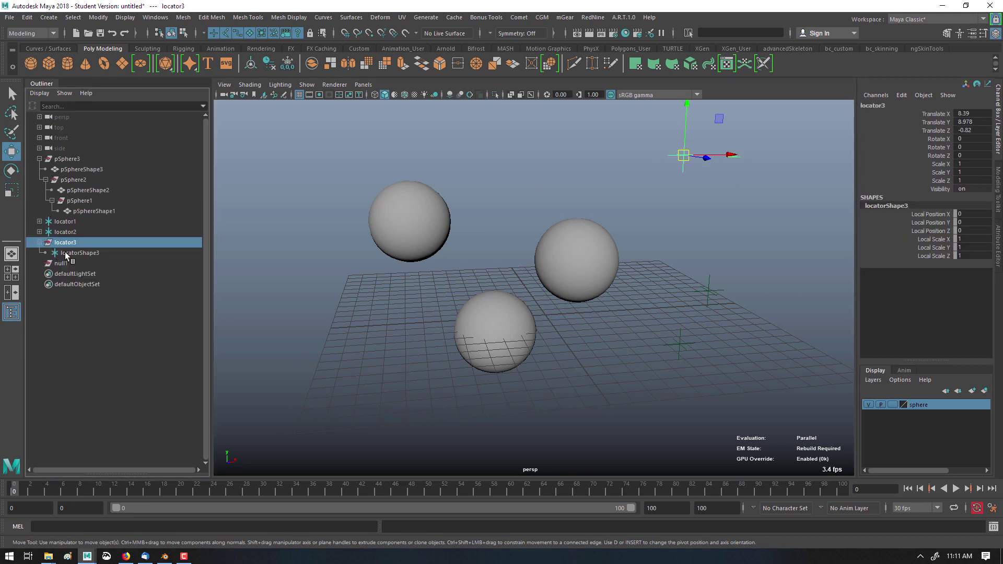
{"action": "left_click", "coordinate": [83, 253]}
{"action": "left_click", "coordinate": [38, 243]}
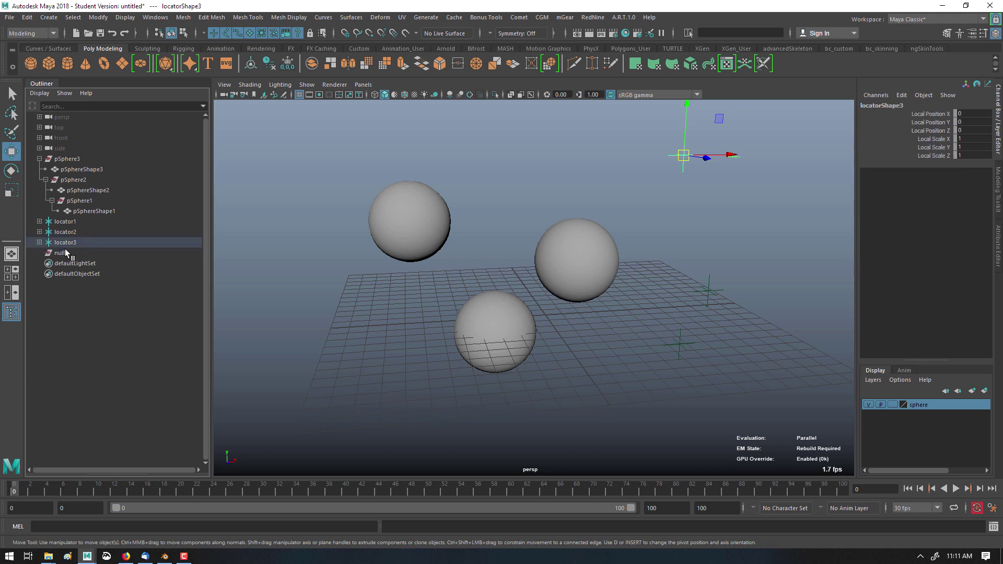
{"action": "left_click", "coordinate": [63, 253]}
{"action": "double_click", "coordinate": [97, 252]}
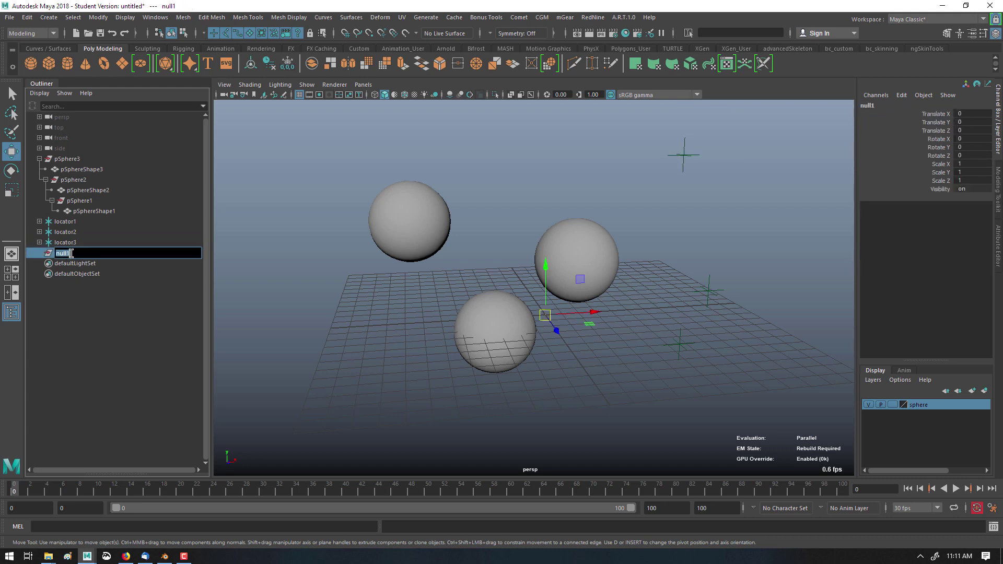
{"action": "left_click_drag", "start_coordinate": [94, 253], "coordinate": [87, 261]}
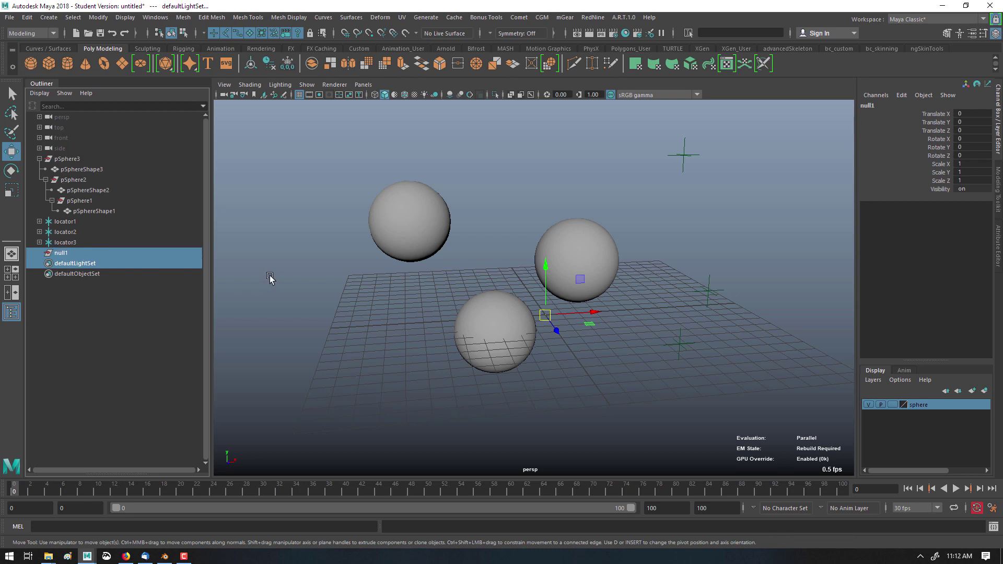
{"action": "left_click", "coordinate": [269, 278]}
Move the empty group null1 to about X -6.1, Y 4.2, Z -2.4 near pSphere3, and delete it.
{"action": "left_click", "coordinate": [80, 256]}
{"action": "middle_click_drag", "start_coordinate": [538, 217], "coordinate": [411, 204]}
{"action": "left_click", "coordinate": [412, 204]}
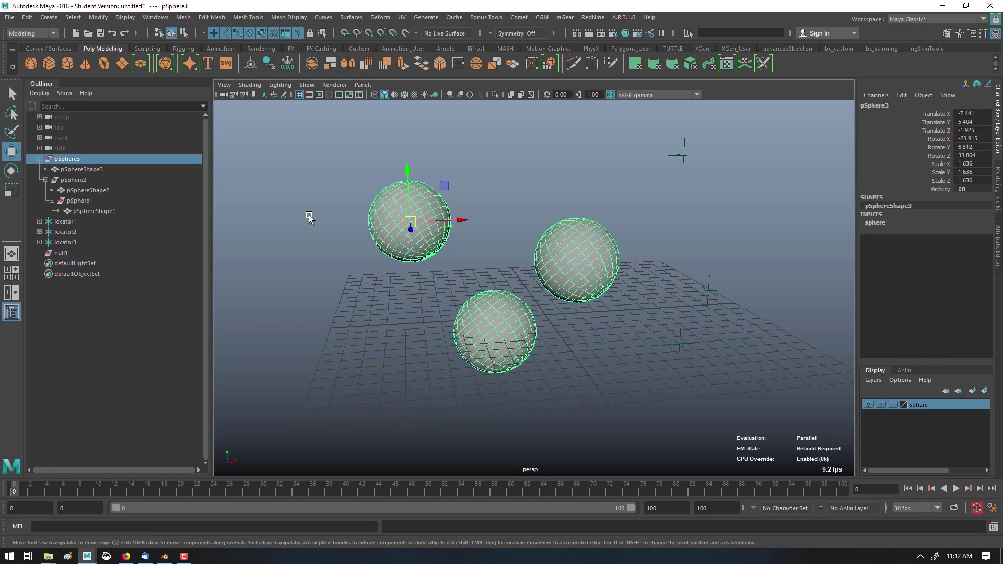
{"action": "left_click", "coordinate": [111, 253]}
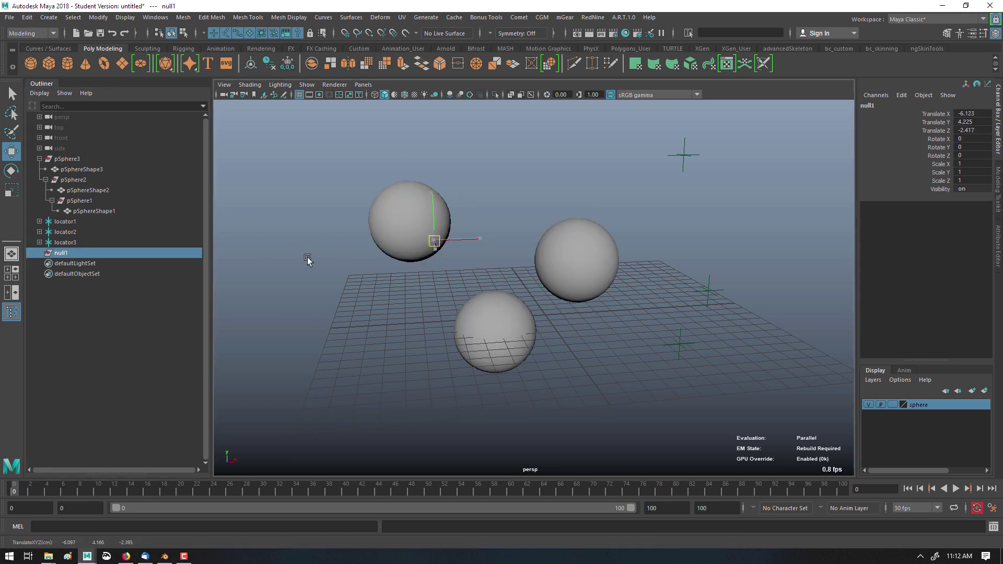
{"action": "middle_click_drag", "start_coordinate": [307, 259], "coordinate": [320, 302]}
{"action": "key", "text": "Delete"}
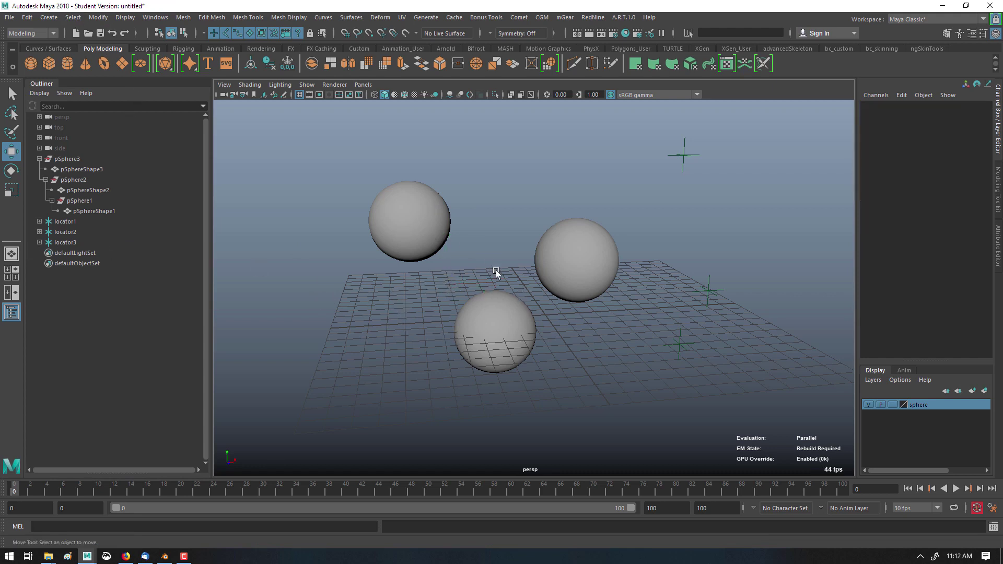
Create another empty group with nothing selected, try range selections among the Outliner items, and delete the group.
{"action": "key", "text": "ctrl+g"}
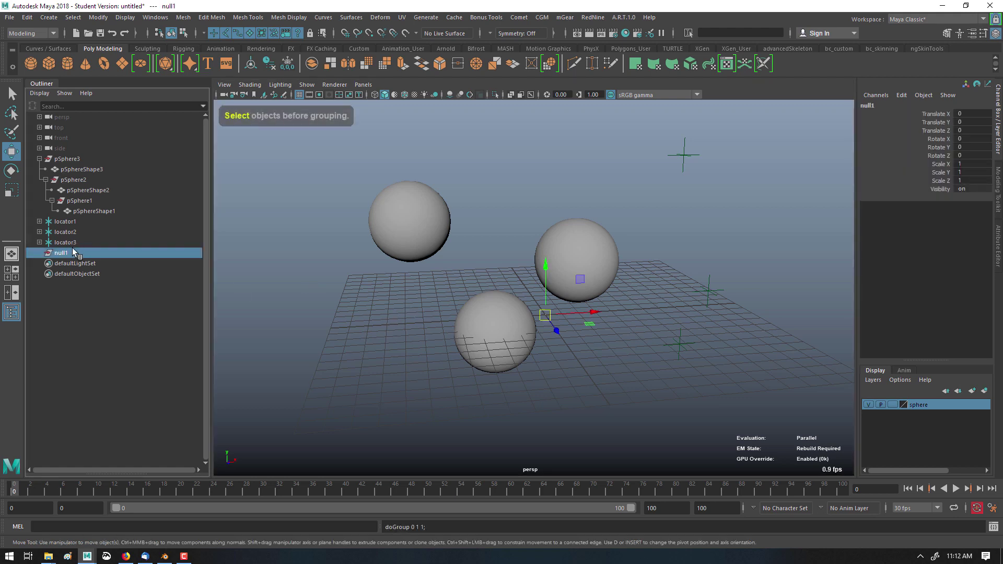
{"action": "left_click", "coordinate": [64, 242]}
{"action": "left_click", "coordinate": [85, 159], "text": "shift"}
{"action": "left_click", "coordinate": [78, 159]}
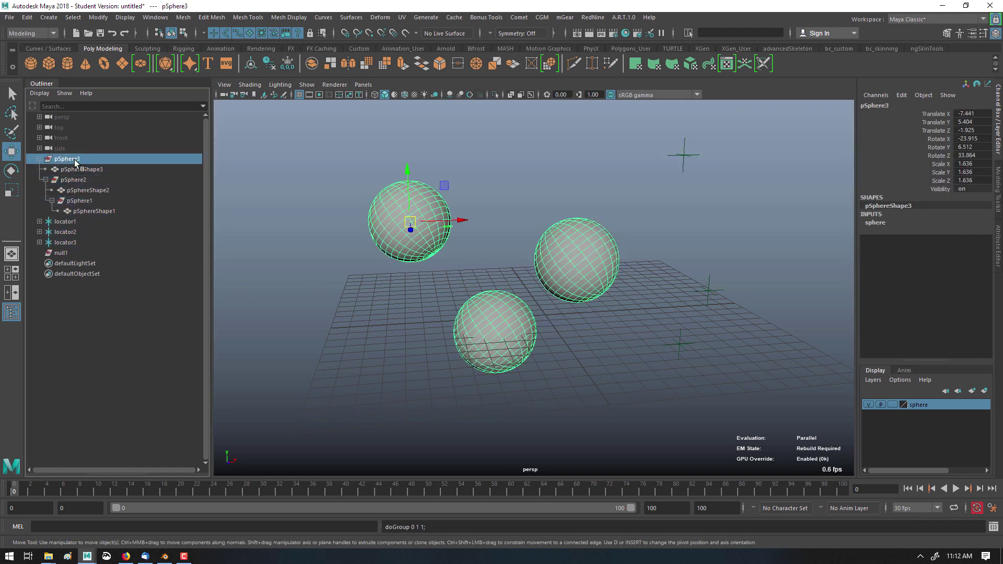
{"action": "left_click", "coordinate": [67, 222], "text": "shift"}
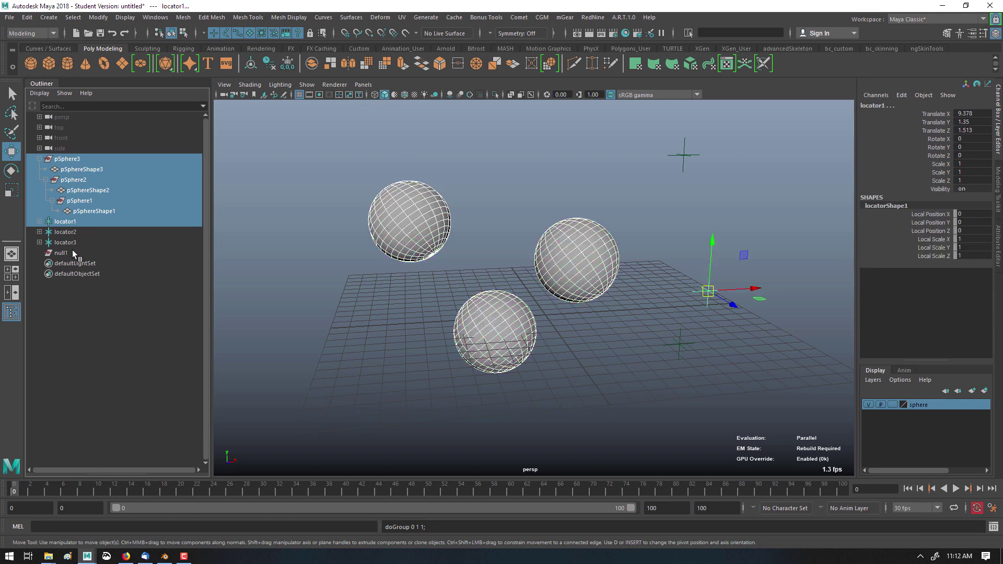
{"action": "left_click", "coordinate": [72, 252]}
{"action": "left_click", "coordinate": [67, 192], "text": "shift"}
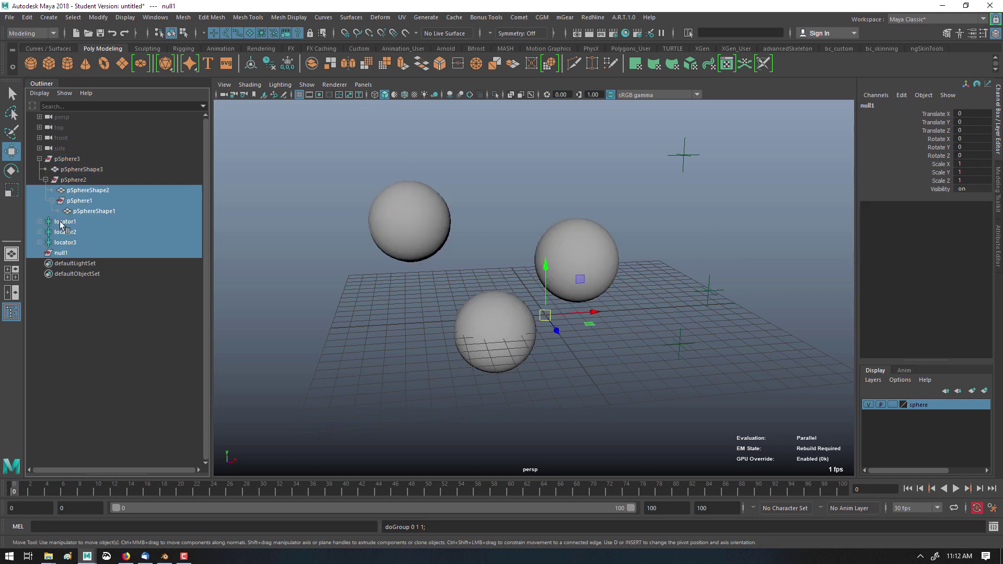
{"action": "left_click", "coordinate": [61, 253]}
{"action": "key", "text": "Delete"}
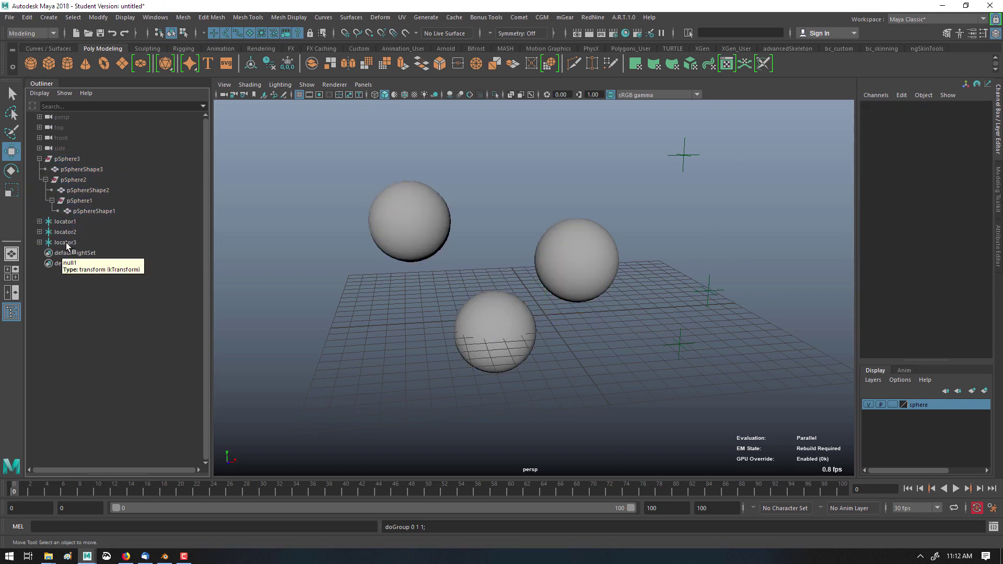
Create a set containing everything from pSphere3 through locator3, and expand it in the Outliner.
{"action": "left_click", "coordinate": [77, 243]}
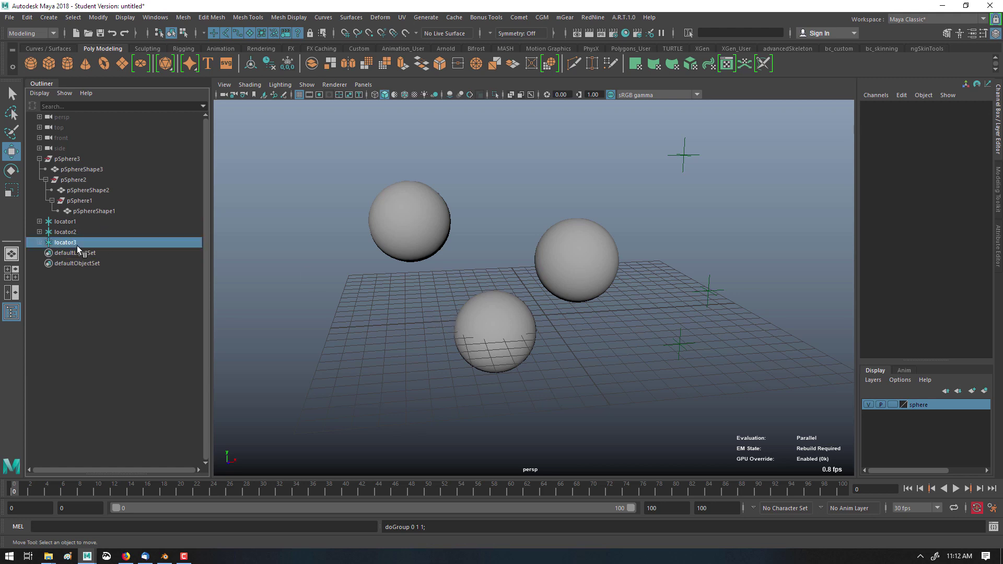
{"action": "left_click", "coordinate": [77, 160], "text": "shift"}
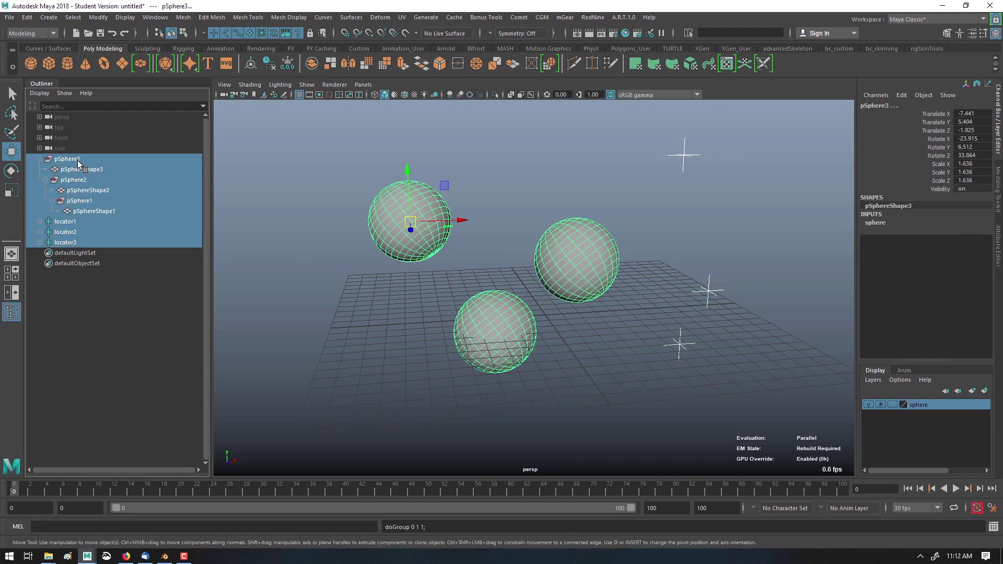
{"action": "left_click", "coordinate": [69, 20]}
{"action": "mouse_move", "coordinate": [59, 19]}
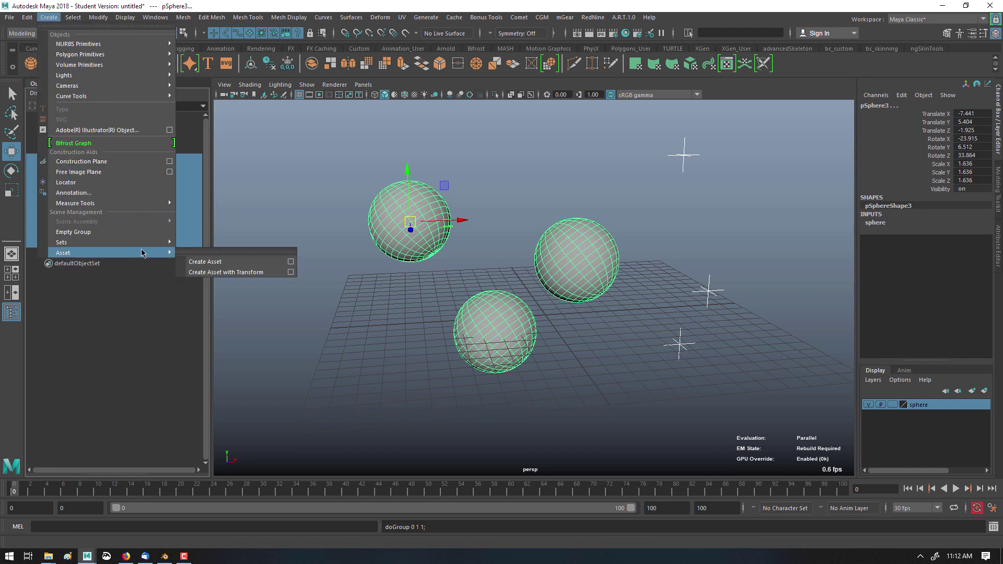
{"action": "mouse_move", "coordinate": [143, 242]}
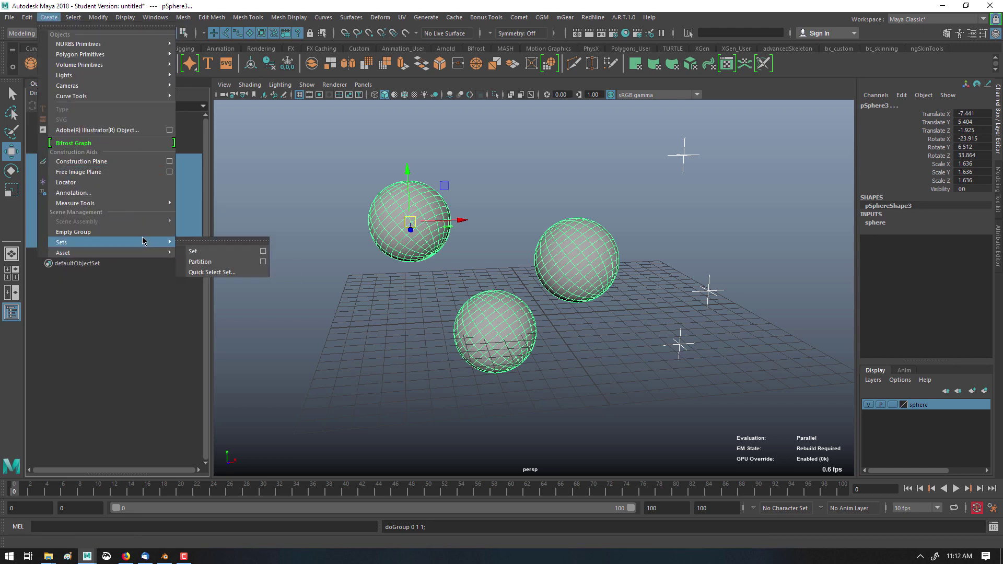
{"action": "left_click", "coordinate": [233, 243]}
{"action": "left_click", "coordinate": [272, 259]}
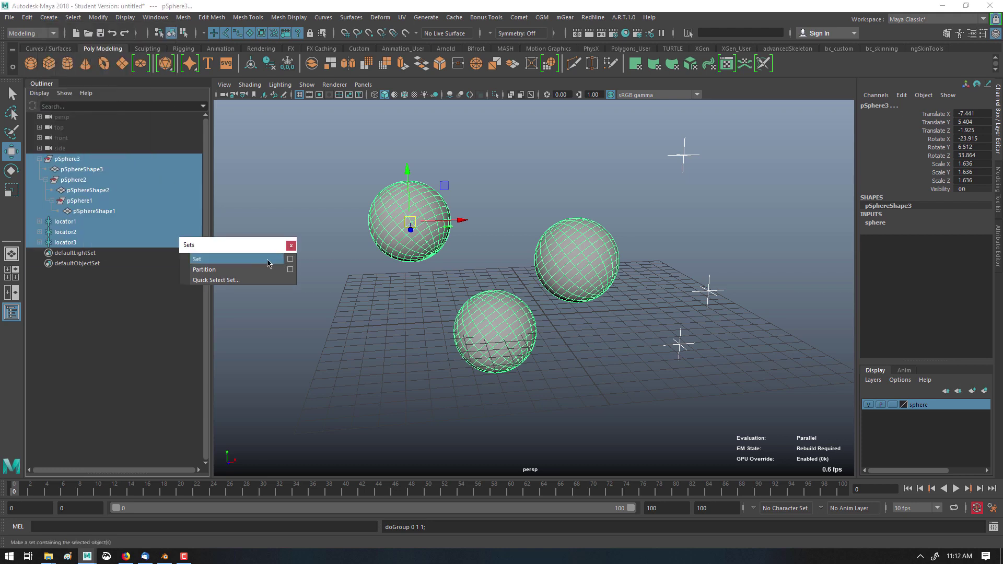
{"action": "left_click", "coordinate": [39, 273]}
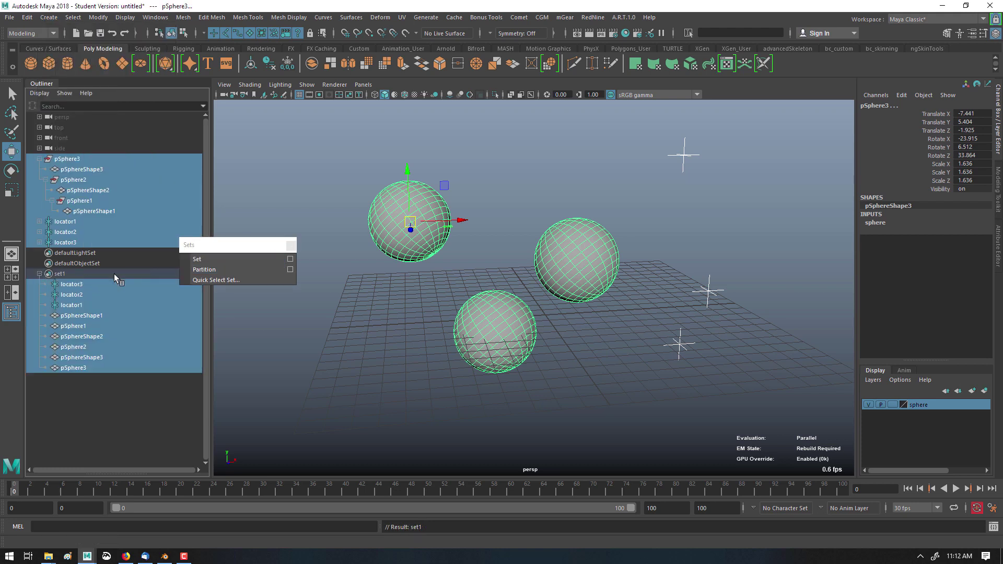
{"action": "left_click", "coordinate": [290, 245]}
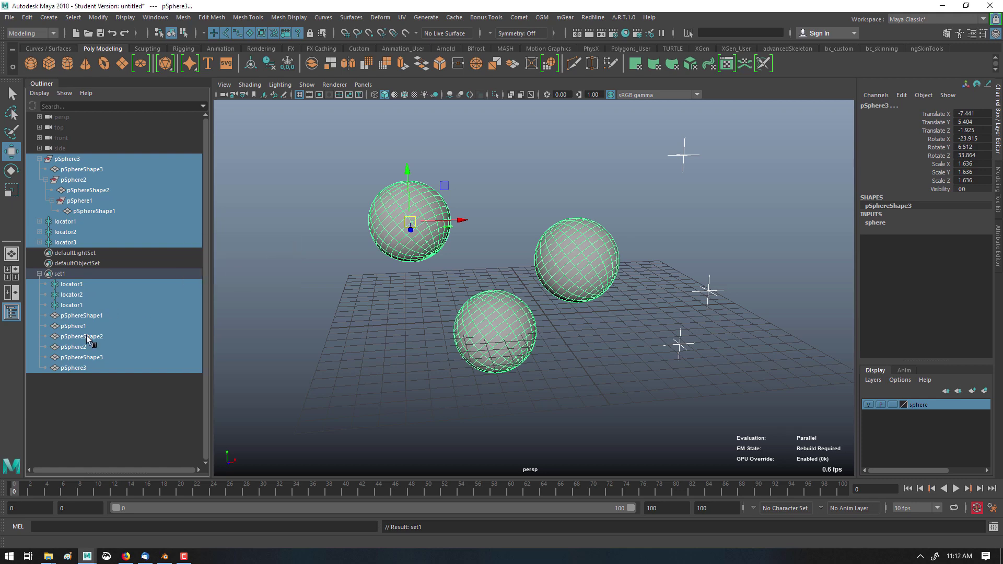
Select pSphere3, locator2 and locator3 one at a time from the members of set1.
{"action": "left_click", "coordinate": [86, 367]}
{"action": "left_click", "coordinate": [79, 294]}
{"action": "left_click", "coordinate": [83, 284]}
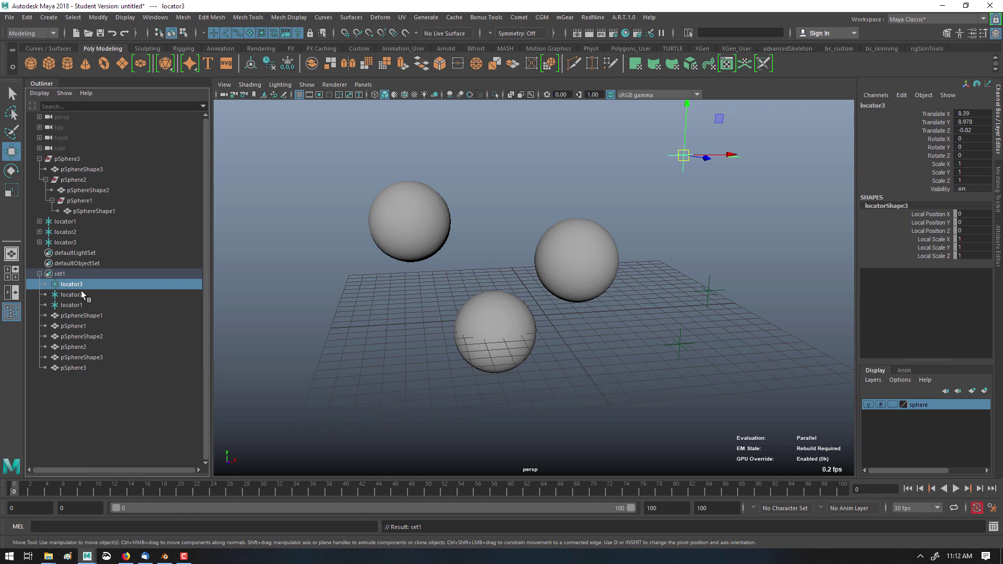
Rename the set as collection.
{"action": "left_click", "coordinate": [100, 276]}
{"action": "double_click", "coordinate": [93, 274]}
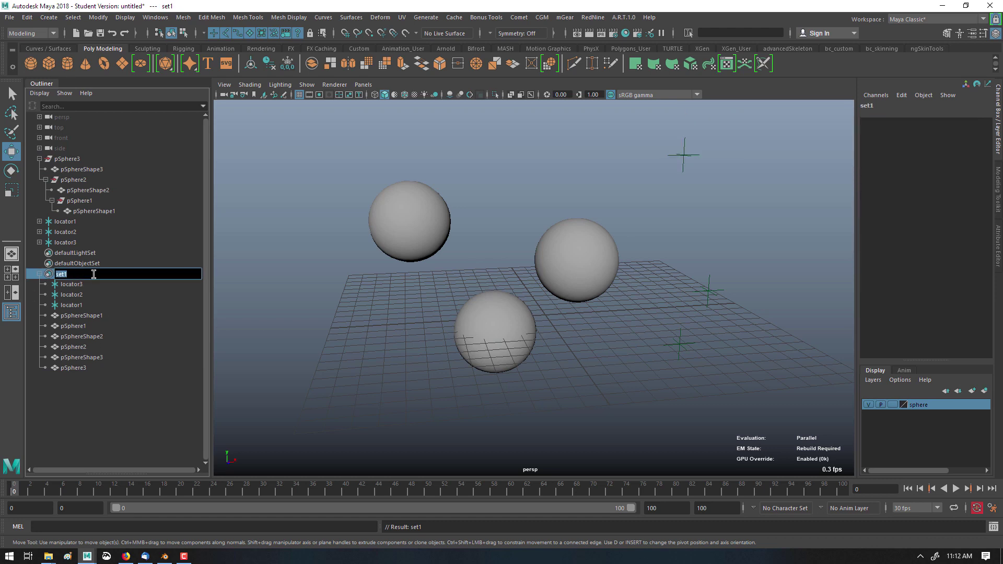
{"action": "type", "text": "collection"}
{"action": "key", "text": "Return"}
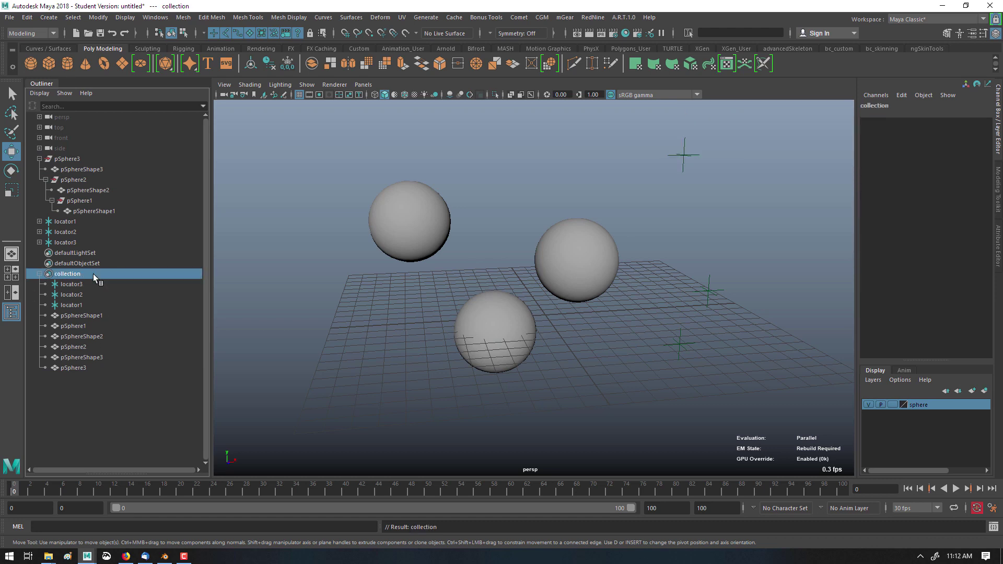
Review the Outliner options available for the collection set, and select its members locator3 and pSphereShape3.
{"action": "left_click", "coordinate": [78, 285]}
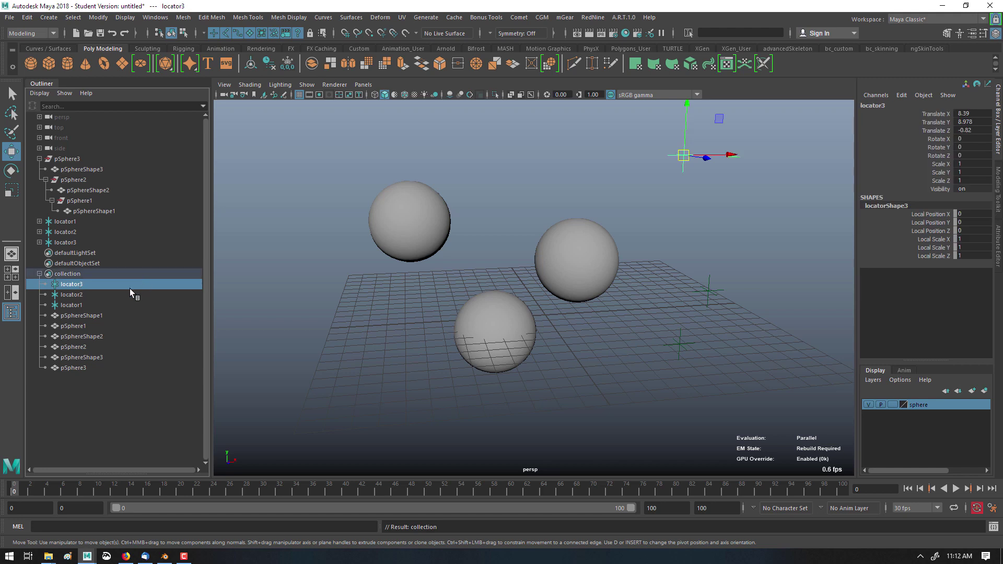
{"action": "left_click", "coordinate": [117, 272]}
{"action": "right_click", "coordinate": [117, 272]}
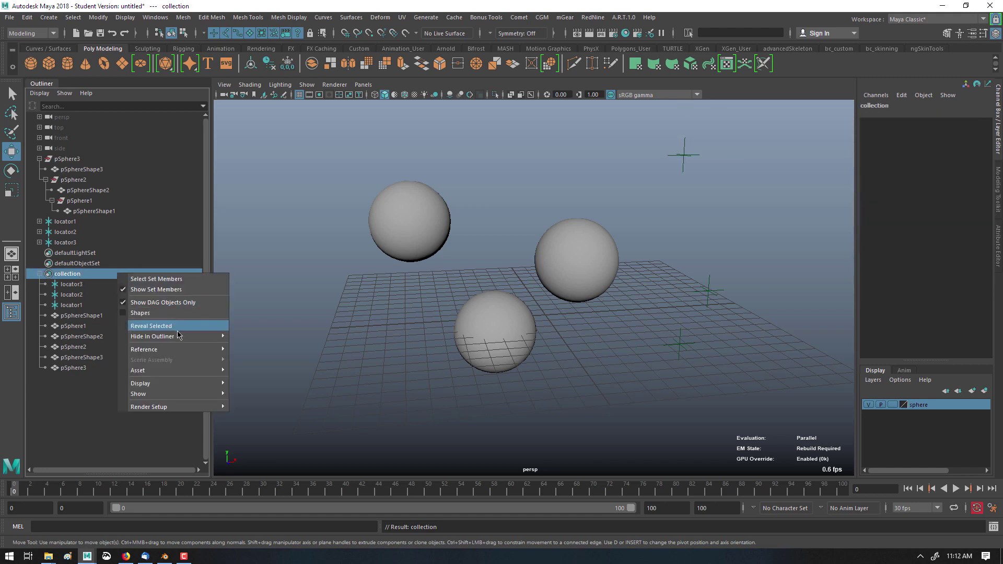
{"action": "left_click", "coordinate": [68, 286]}
{"action": "left_click", "coordinate": [88, 275]}
{"action": "left_click", "coordinate": [92, 358]}
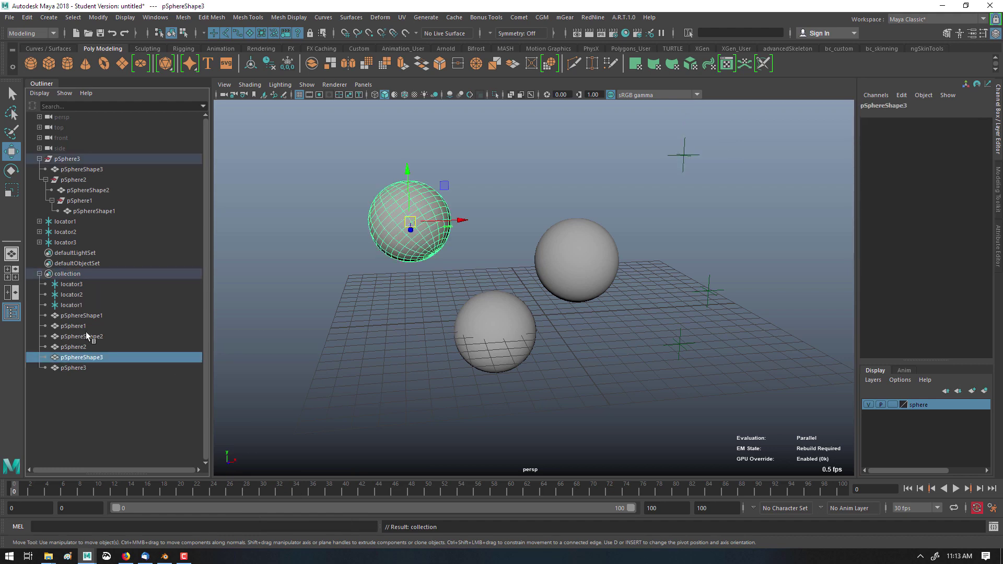
Include non-DAG nodes in the Outliner, collapse the collection set and clear the selection.
{"action": "right_click", "coordinate": [118, 406]}
{"action": "left_click", "coordinate": [157, 408]}
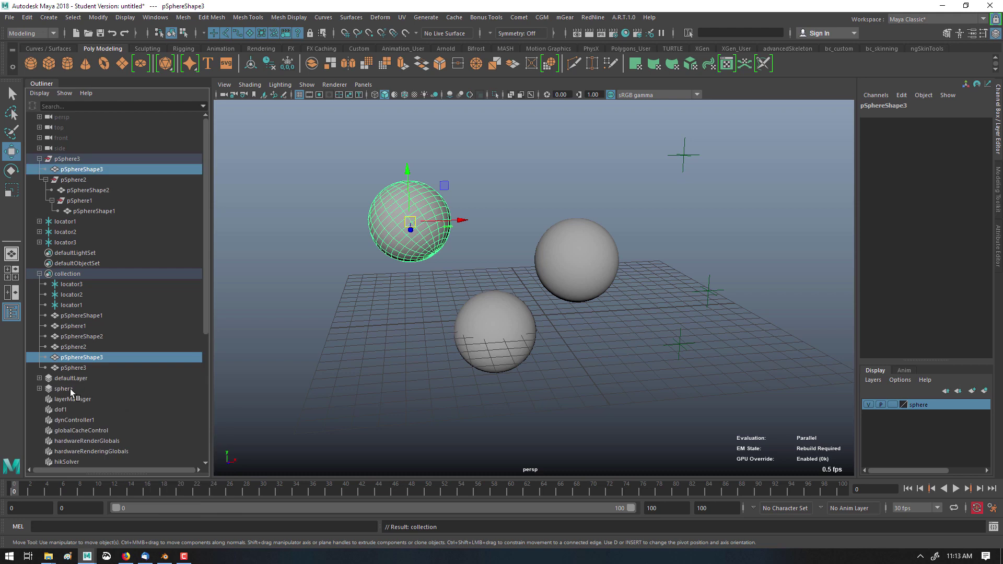
{"action": "scroll", "coordinate": [89, 420], "scroll_direction": "down", "scroll_amount": 5}
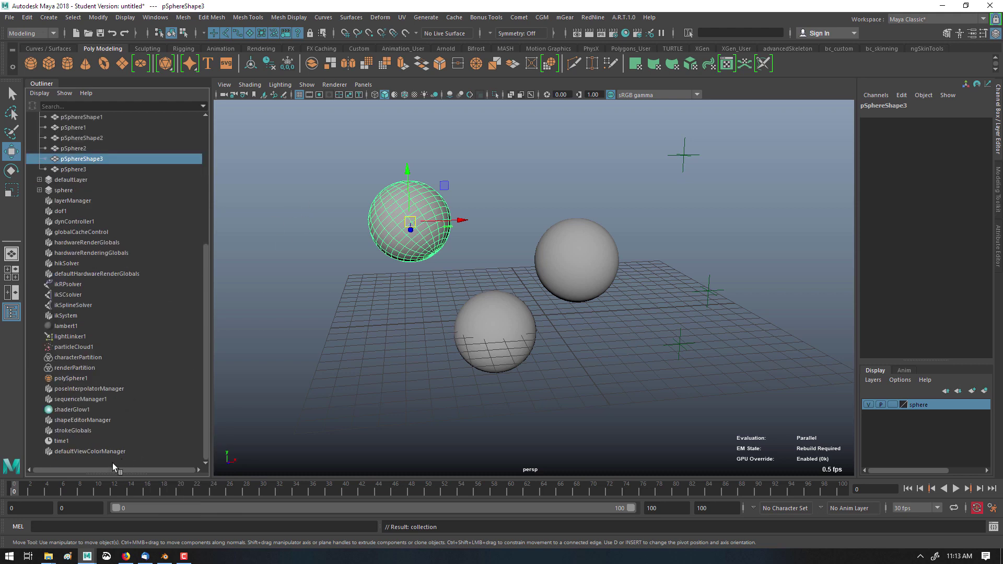
{"action": "scroll", "coordinate": [106, 120], "scroll_direction": "up", "scroll_amount": 5}
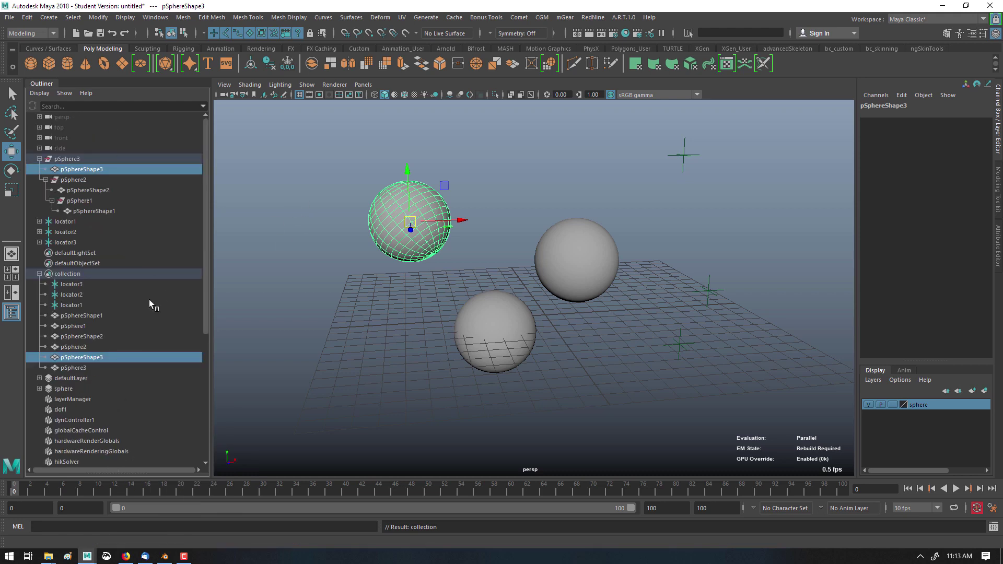
{"action": "left_click", "coordinate": [39, 274]}
{"action": "left_click", "coordinate": [376, 284]}
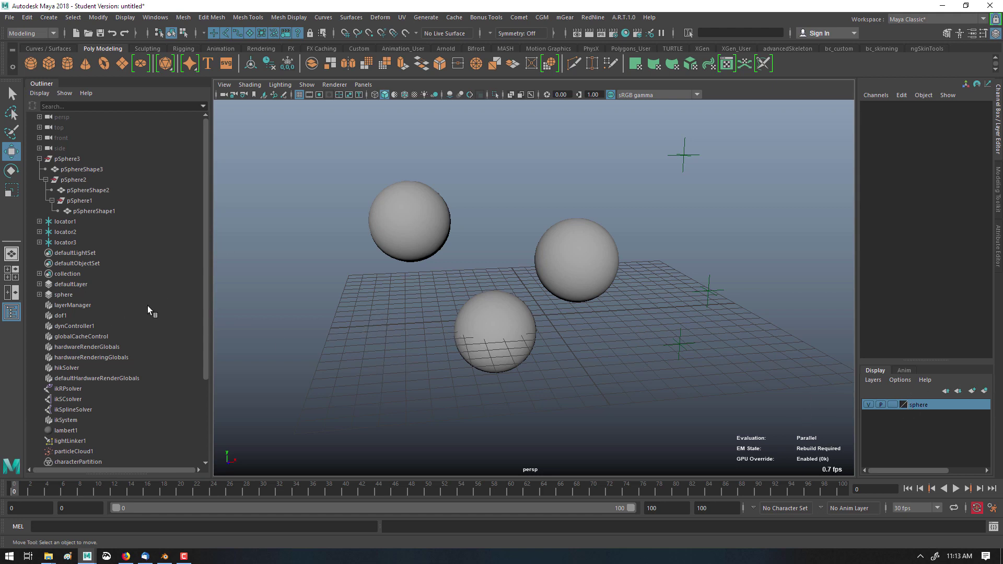
Expand the sphere display layer in the Outliner, select its members and the pSphere3 hierarchy, and clear the selection.
{"action": "left_click", "coordinate": [40, 294]}
{"action": "left_click_drag", "start_coordinate": [67, 305], "coordinate": [74, 336]}
{"action": "left_click_drag", "start_coordinate": [90, 211], "coordinate": [84, 156]}
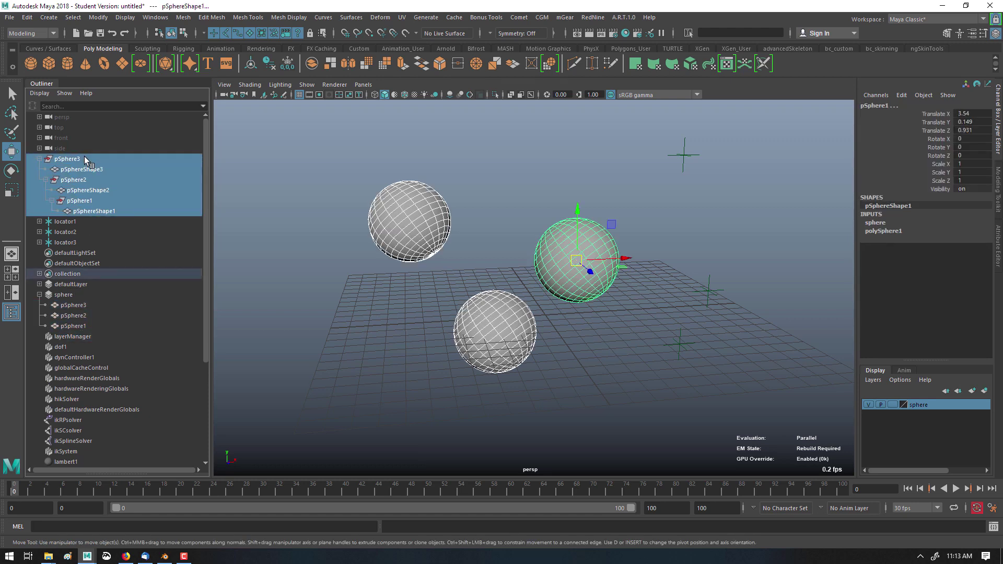
{"action": "left_click", "coordinate": [311, 298]}
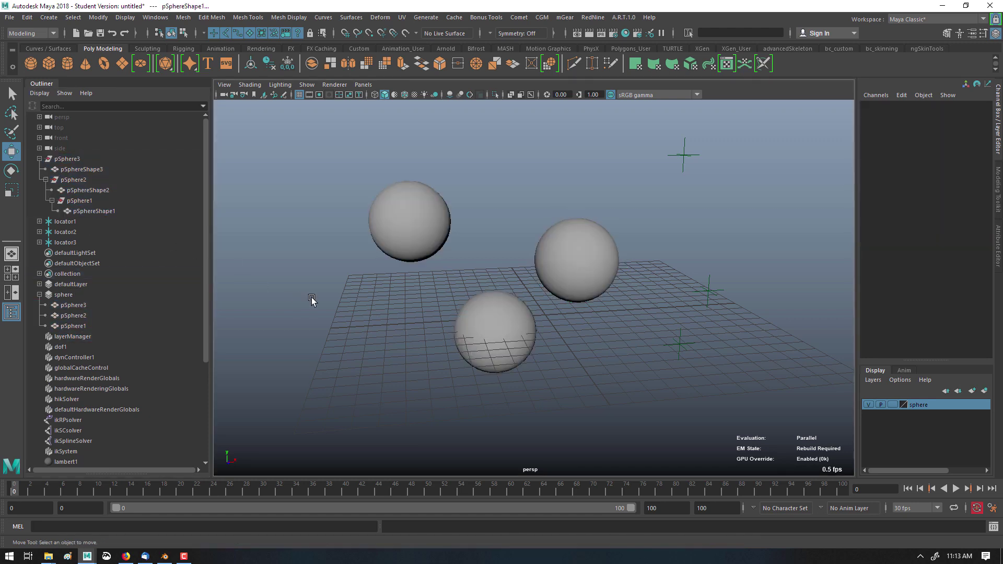
Toggle the sphere display layer's visibility off and back on, and collapse its node in the Outliner.
{"action": "left_click", "coordinate": [869, 404]}
{"action": "left_click", "coordinate": [870, 405]}
{"action": "left_click", "coordinate": [40, 294]}
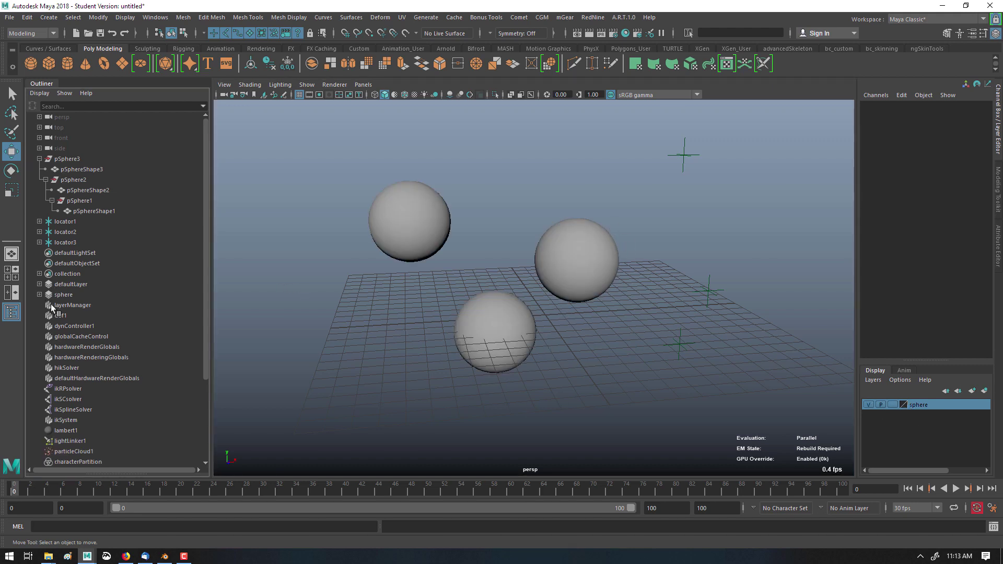
Create a new set containing locator2 and locator3.
{"action": "left_click", "coordinate": [582, 251]}
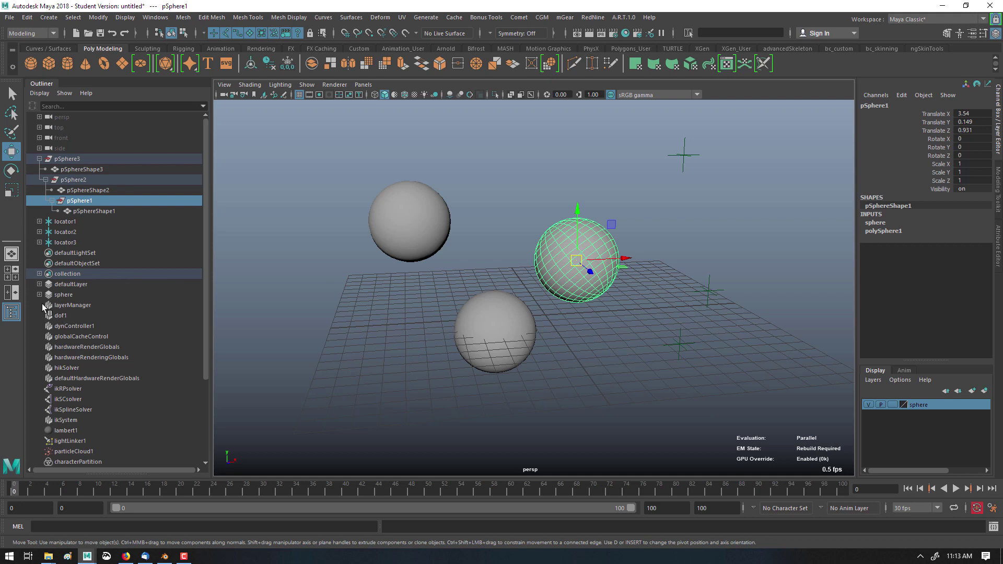
{"action": "left_click", "coordinate": [67, 232]}
{"action": "left_click", "coordinate": [67, 242], "text": "shift"}
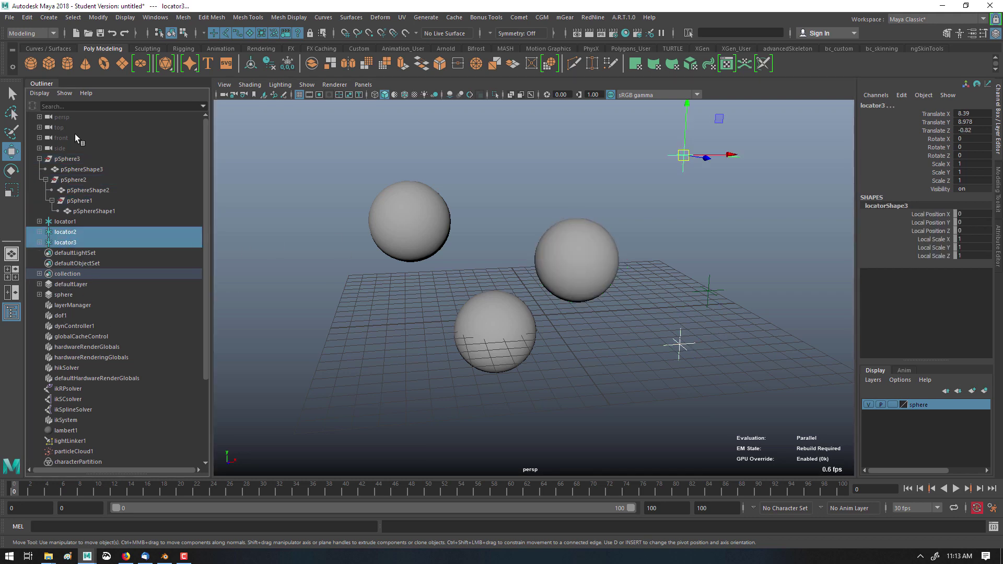
{"action": "left_click", "coordinate": [48, 17]}
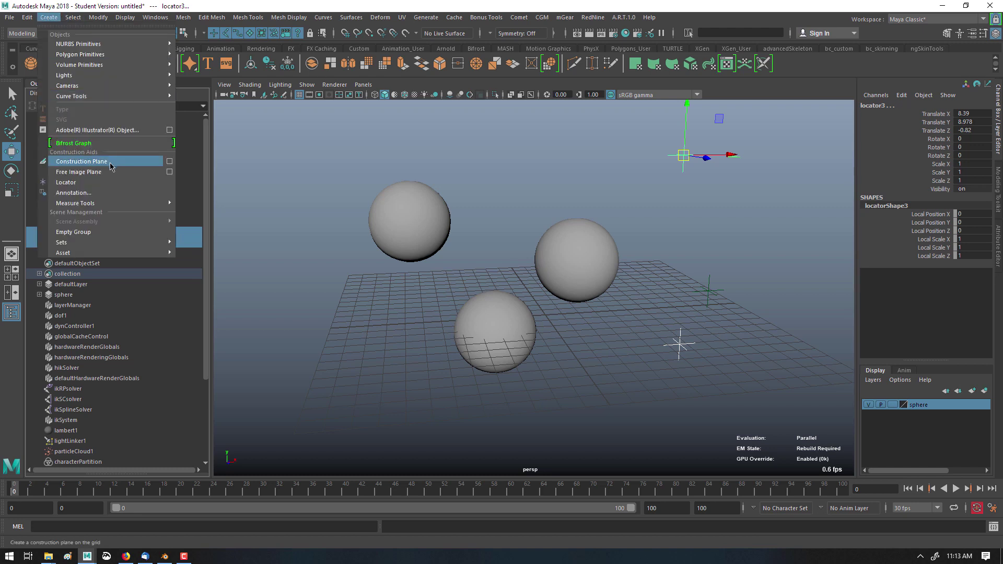
{"action": "mouse_move", "coordinate": [106, 250]}
{"action": "left_click", "coordinate": [199, 251]}
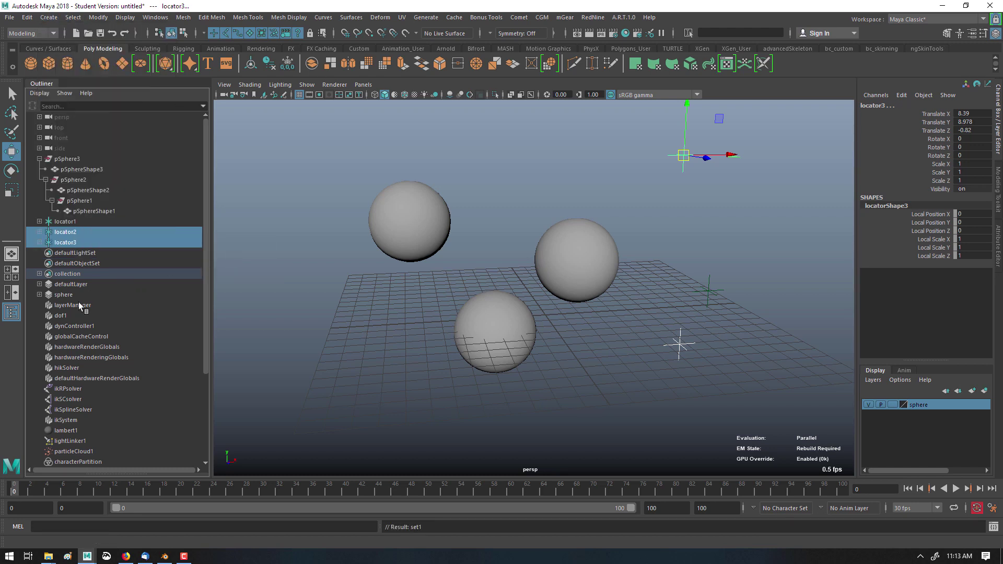
Hide the shape nodes in the Outliner and limit the list to DAG objects only.
{"action": "right_click", "coordinate": [132, 252]}
{"action": "left_click", "coordinate": [146, 267]}
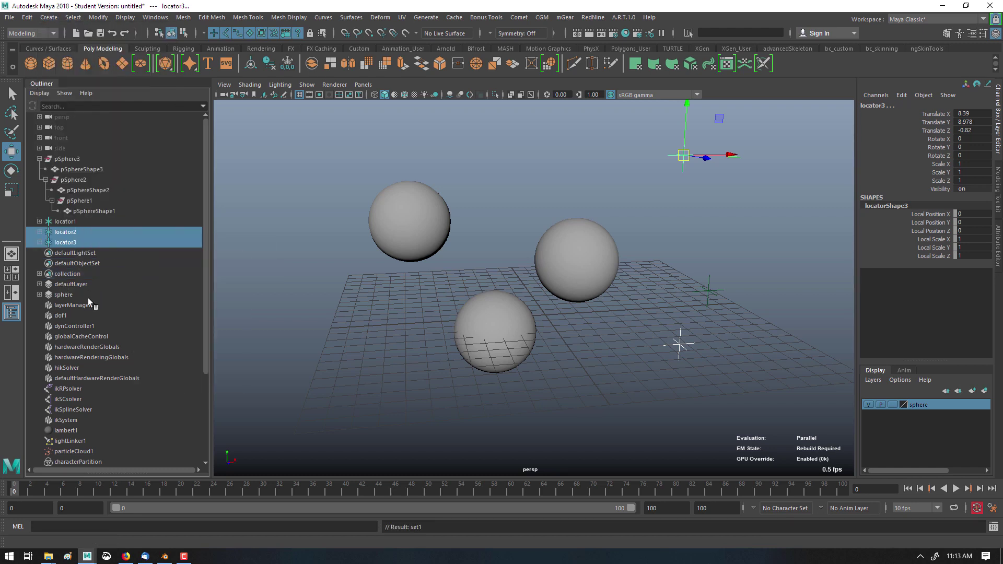
{"action": "right_click", "coordinate": [98, 297]}
{"action": "left_click", "coordinate": [111, 312]}
{"action": "right_click", "coordinate": [115, 312]}
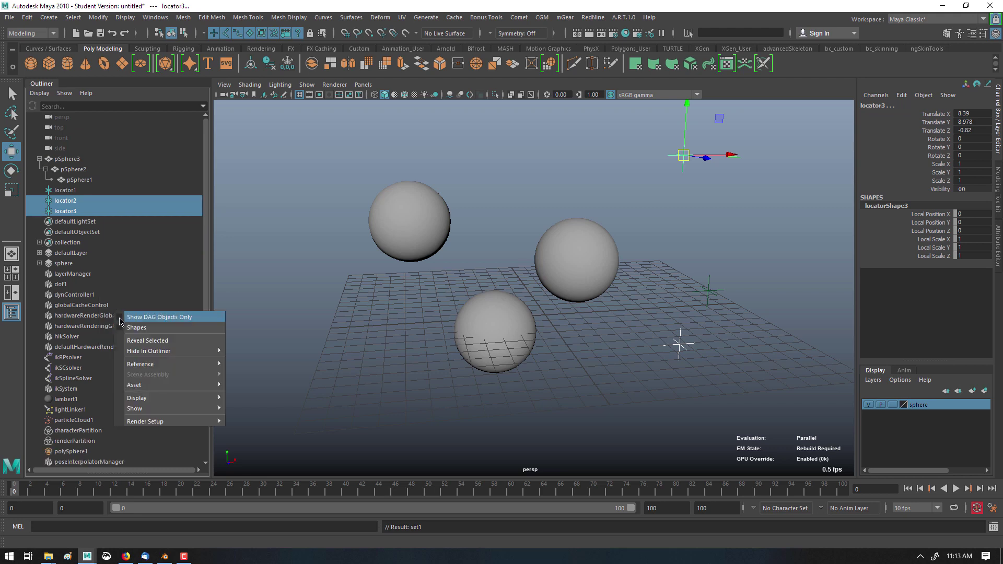
{"action": "left_click", "coordinate": [121, 317]}
Rename the new set as locators and show its attributes in the Attribute Editor.
{"action": "left_click", "coordinate": [55, 256]}
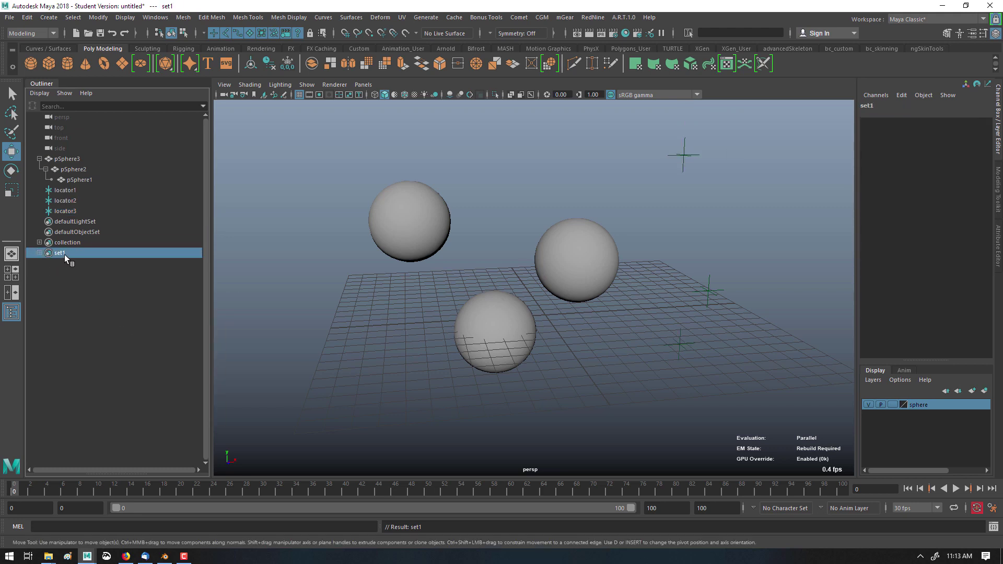
{"action": "double_click", "coordinate": [64, 255]}
{"action": "type", "text": "locators"}
{"action": "key", "text": "Return"}
{"action": "key", "text": "ctrl+a"}
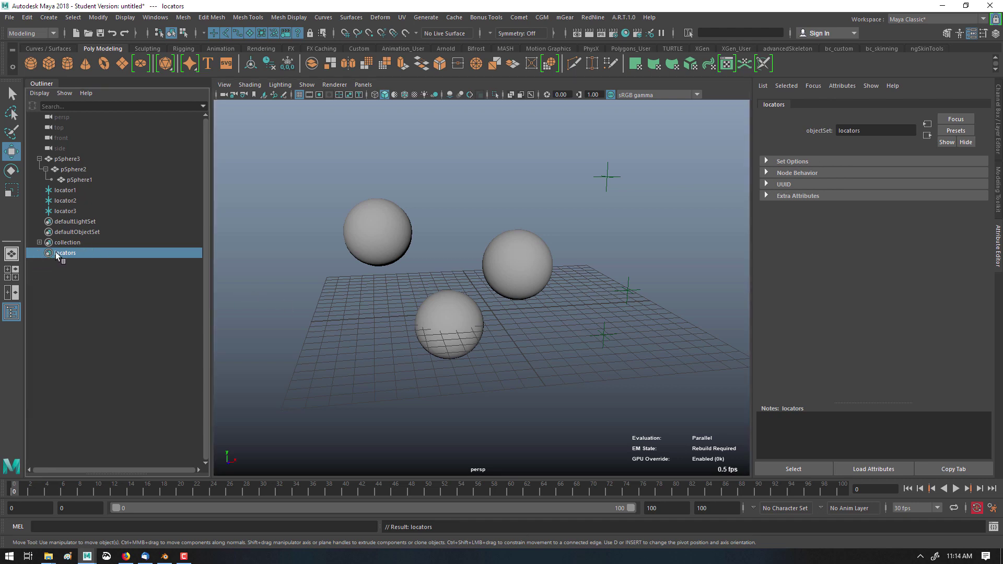
Examine the Set Options attributes of the collection set, and clear the selection.
{"action": "left_click_drag", "start_coordinate": [565, 346], "coordinate": [253, 277], "text": "alt"}
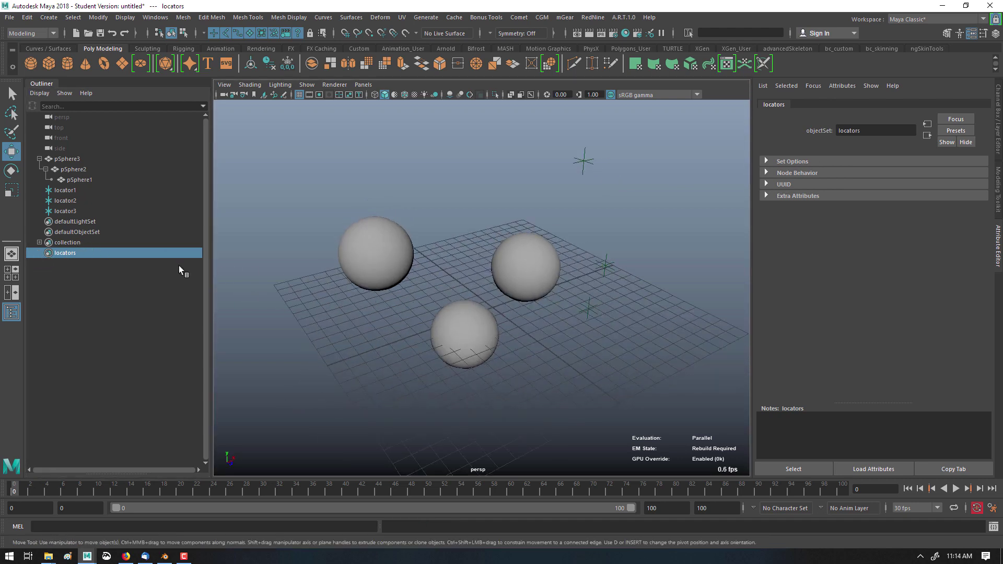
{"action": "left_click", "coordinate": [359, 318]}
{"action": "left_click", "coordinate": [68, 243]}
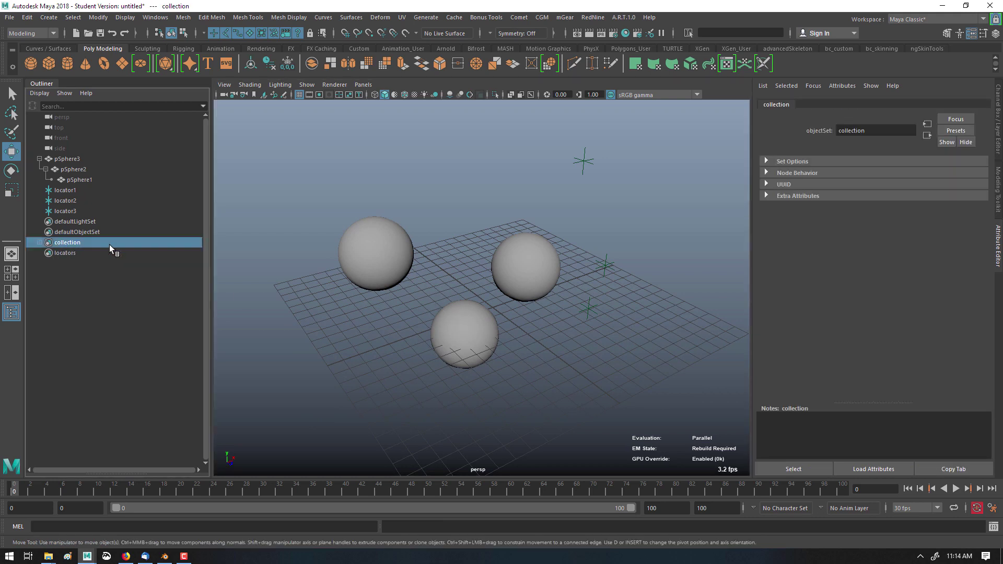
{"action": "left_click", "coordinate": [788, 157]}
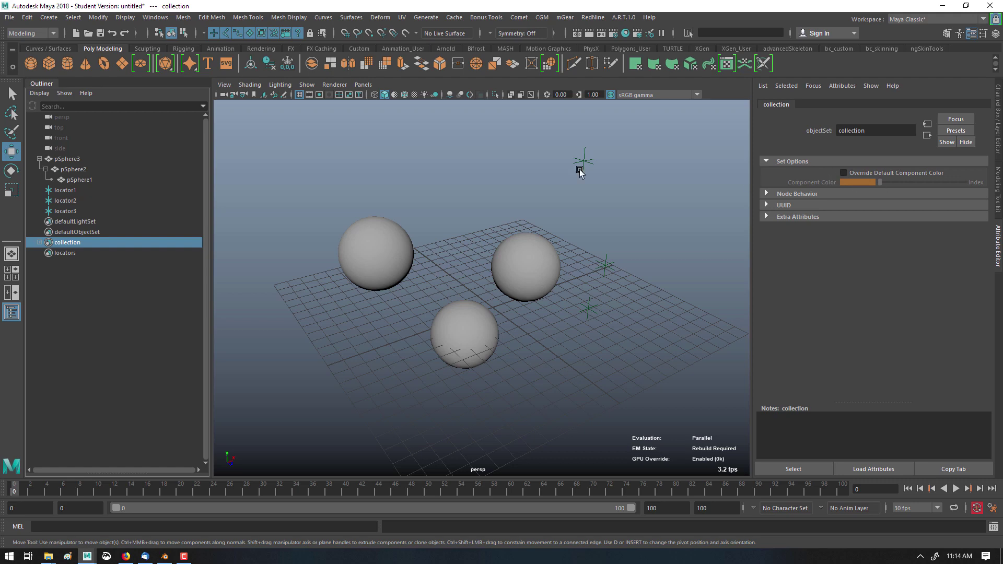
{"action": "left_click", "coordinate": [584, 190]}
{"action": "left_click_drag", "start_coordinate": [391, 203], "coordinate": [363, 214], "text": "alt"}
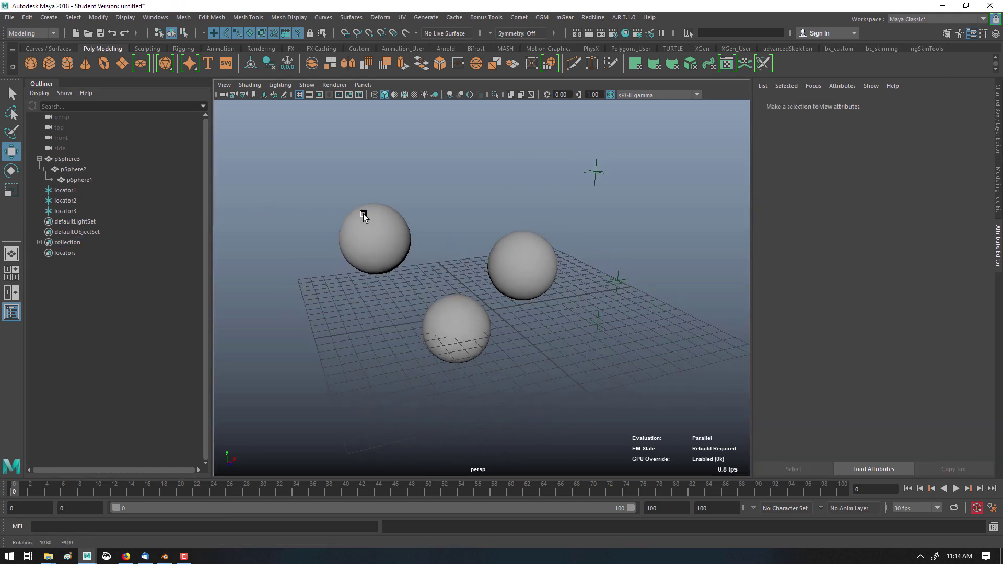
Switch to Blender, add a UV sphere and move it away from the origin along the green axis.
{"action": "left_click", "coordinate": [164, 557]}
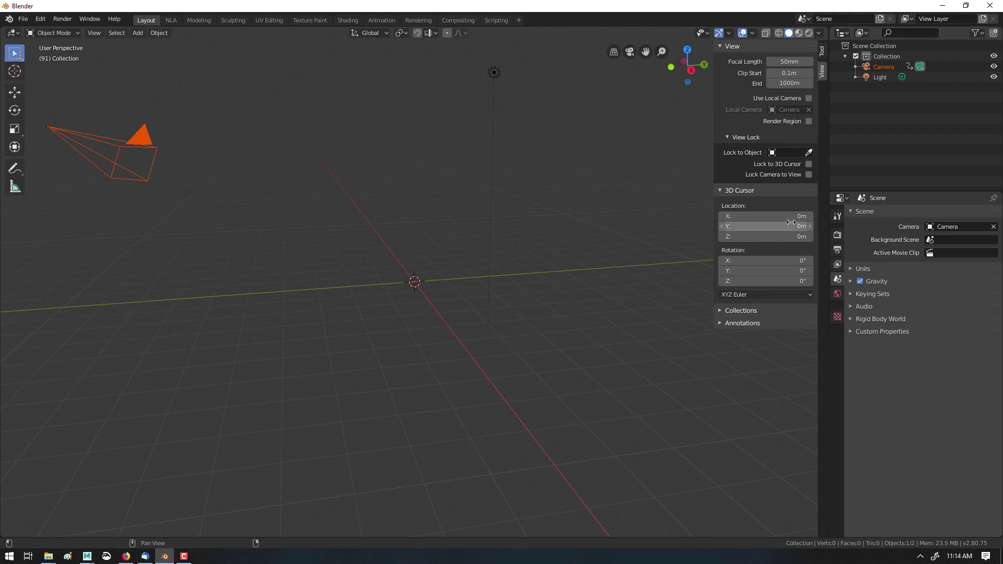
{"action": "left_click", "coordinate": [160, 33]}
{"action": "mouse_move", "coordinate": [129, 33]}
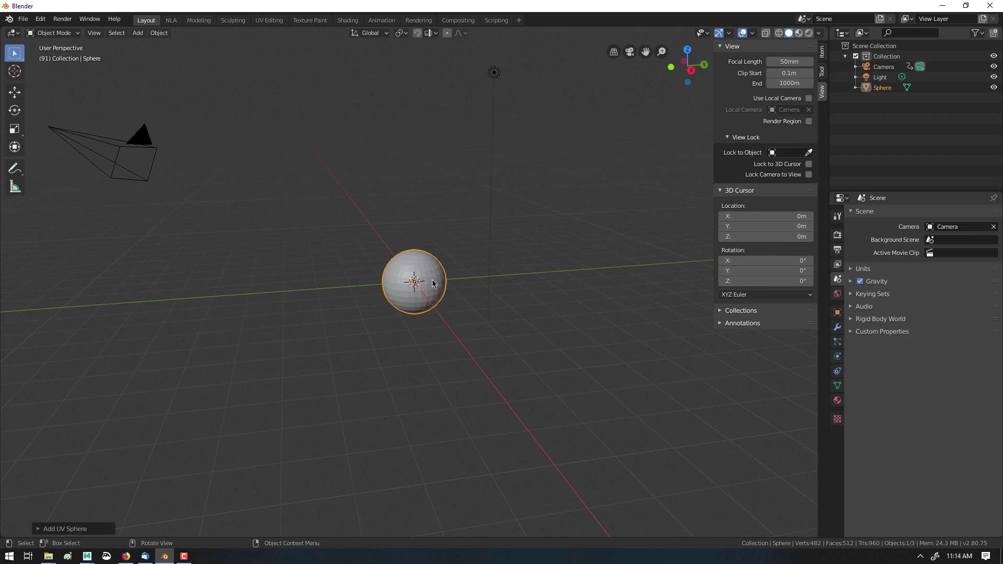
{"action": "left_click_drag", "start_coordinate": [435, 283], "coordinate": [356, 264]}
Duplicate the sphere twice and space the copies out in a row beside the original.
{"action": "key", "text": "shift+d"}
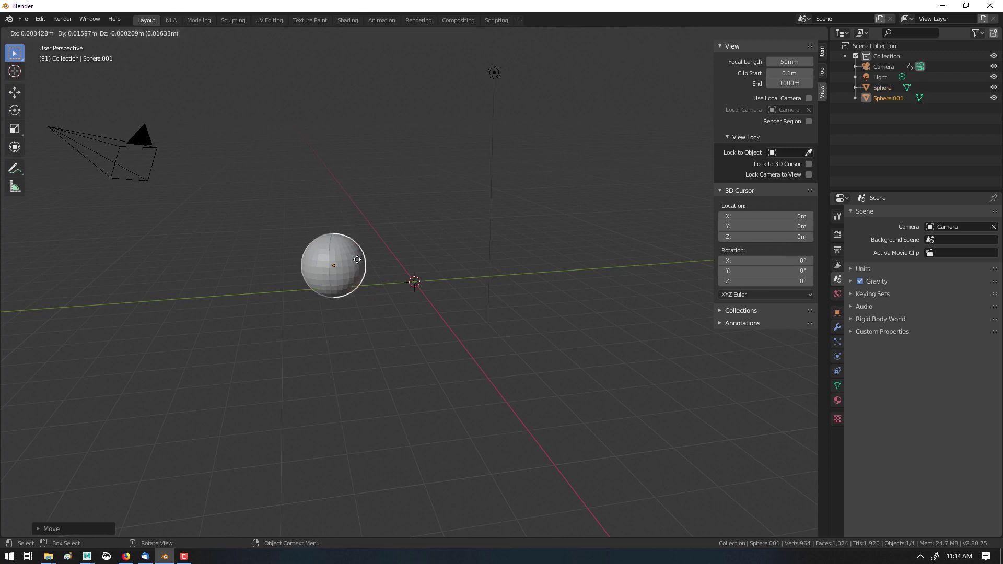
{"action": "left_click", "coordinate": [442, 251]}
{"action": "key", "text": "shift+d"}
{"action": "left_click", "coordinate": [442, 252]}
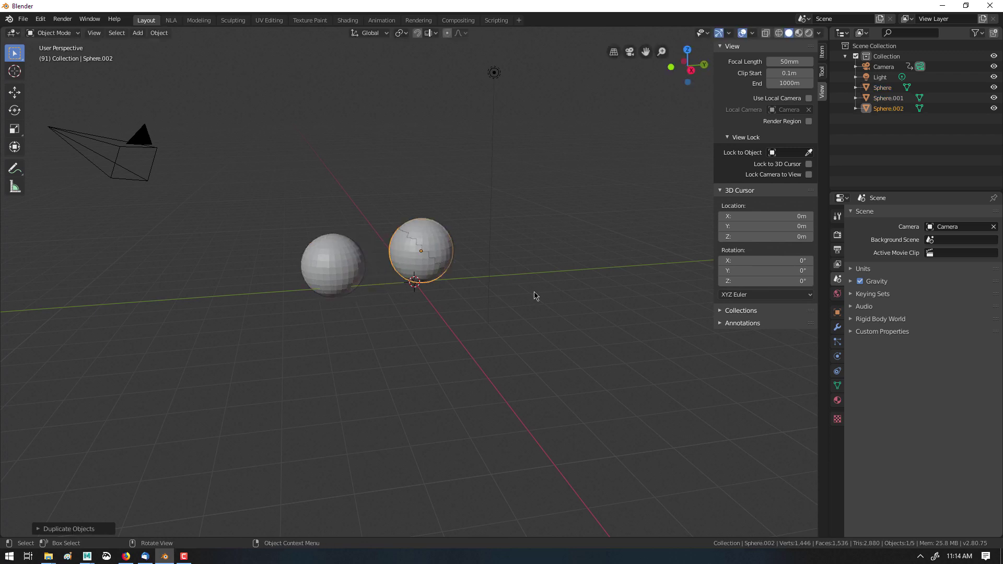
{"action": "left_click_drag", "start_coordinate": [452, 262], "coordinate": [526, 302]}
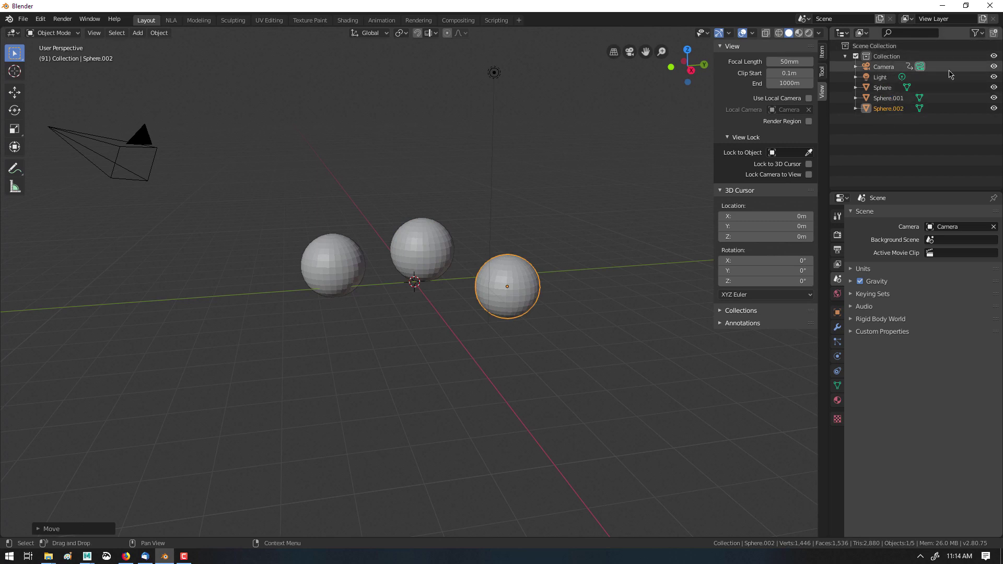
Try to add an empty parent to Sphere.002 and Sphere.001.
{"action": "left_click", "coordinate": [889, 110]}
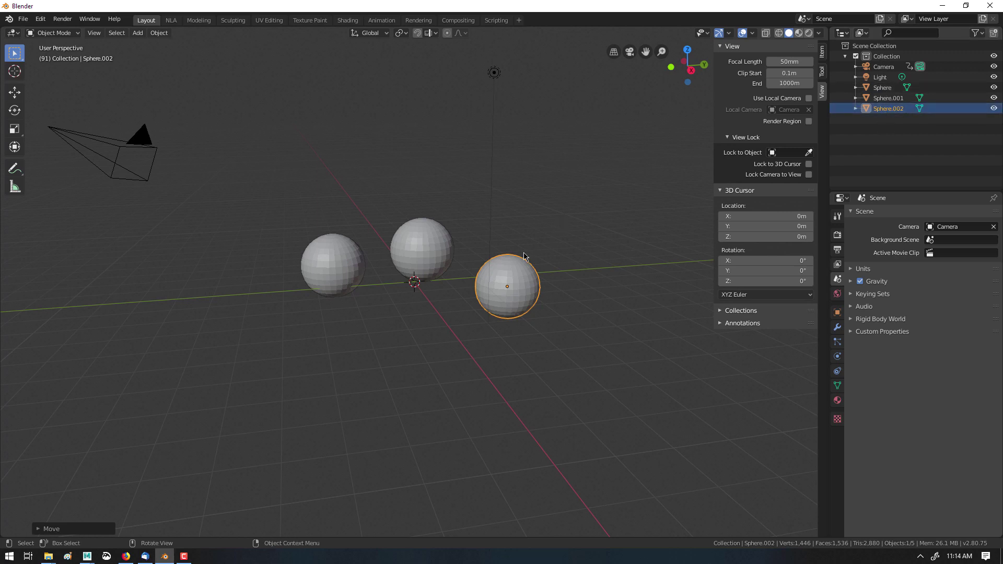
{"action": "left_click", "coordinate": [426, 255], "text": "shift"}
{"action": "key", "text": "ctrl+shift+e"}
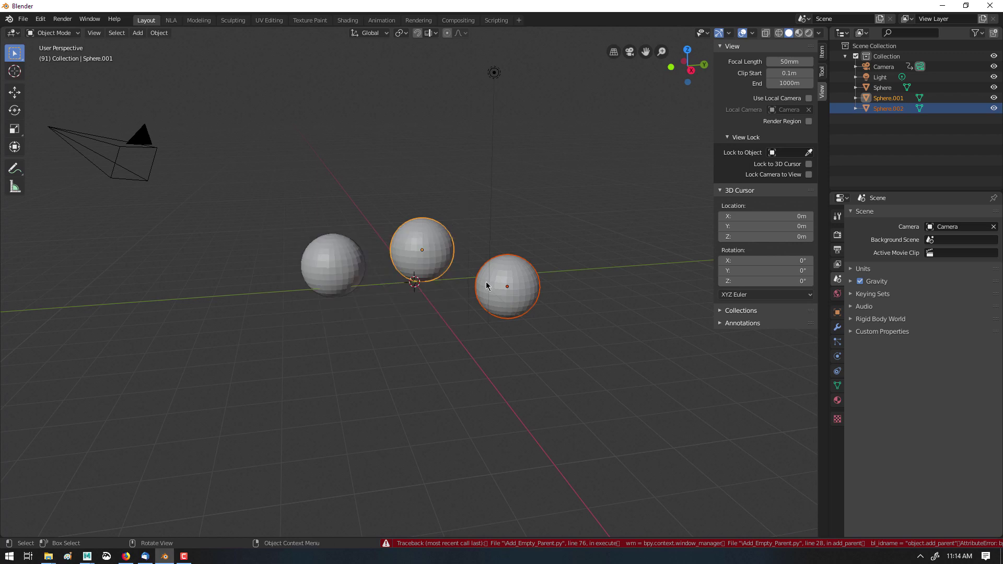
Parent Sphere.002 to Sphere.001 and Sphere.001 to Sphere, and expand the hierarchy in the Outliner.
{"action": "left_click", "coordinate": [885, 108]}
{"action": "left_click_drag", "start_coordinate": [889, 111], "coordinate": [884, 90]}
{"action": "left_click", "coordinate": [855, 99]}
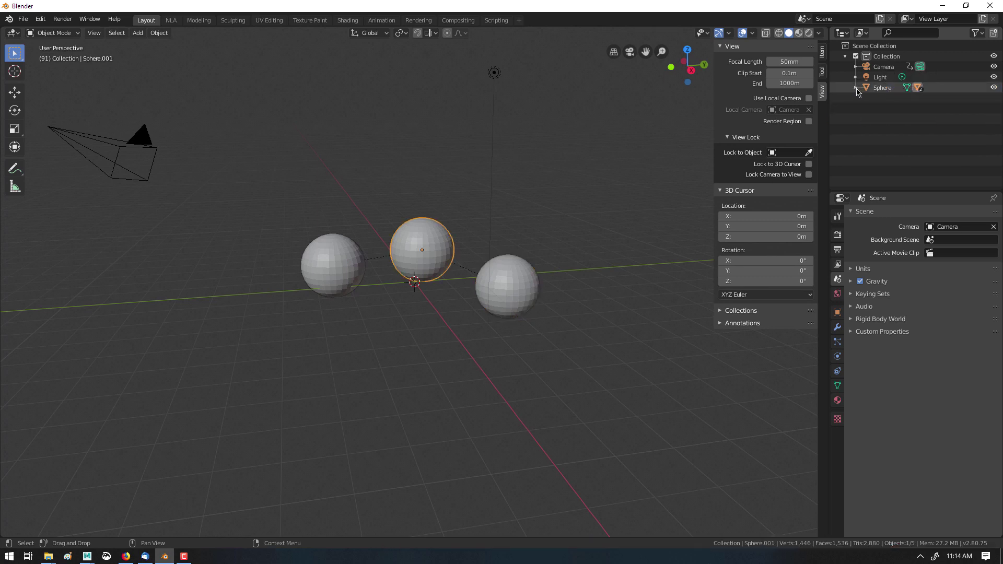
{"action": "left_click", "coordinate": [856, 89]}
Rotate and move the parent Sphere together with its children, then collapse its hierarchy and clear the selection.
{"action": "left_click", "coordinate": [882, 88]}
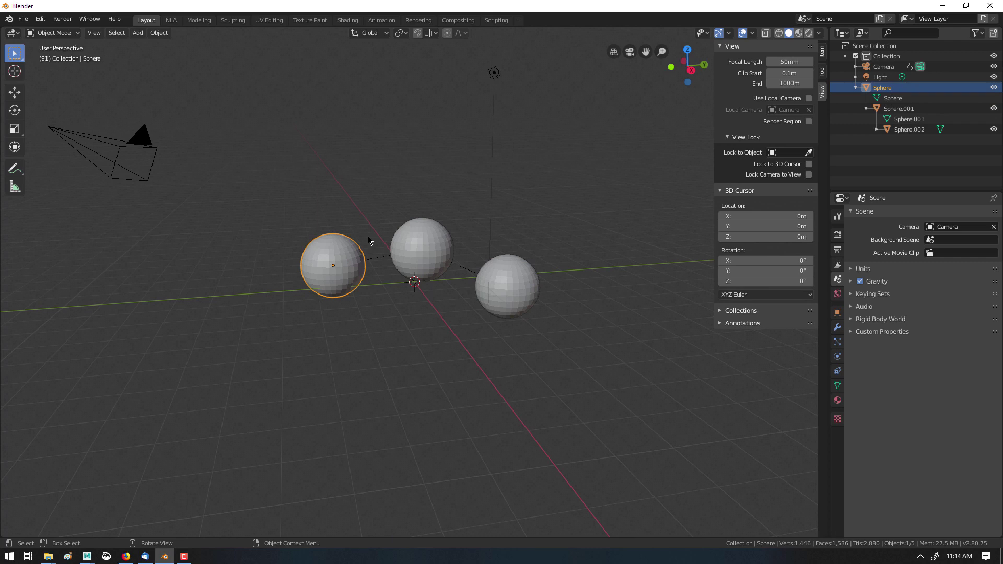
{"action": "key", "text": "r"}
{"action": "left_click", "coordinate": [342, 246]}
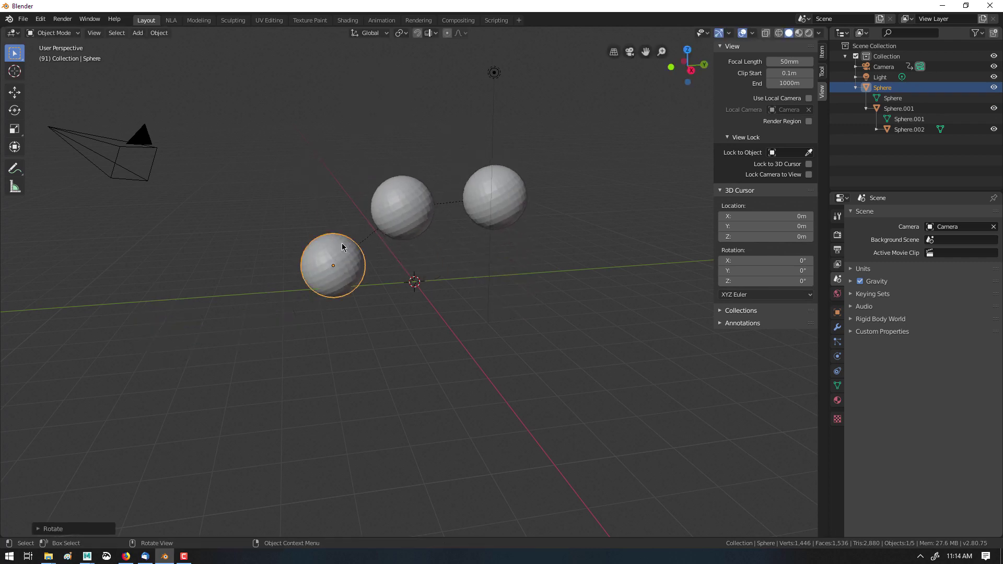
{"action": "key", "text": "g"}
{"action": "left_click", "coordinate": [267, 195]}
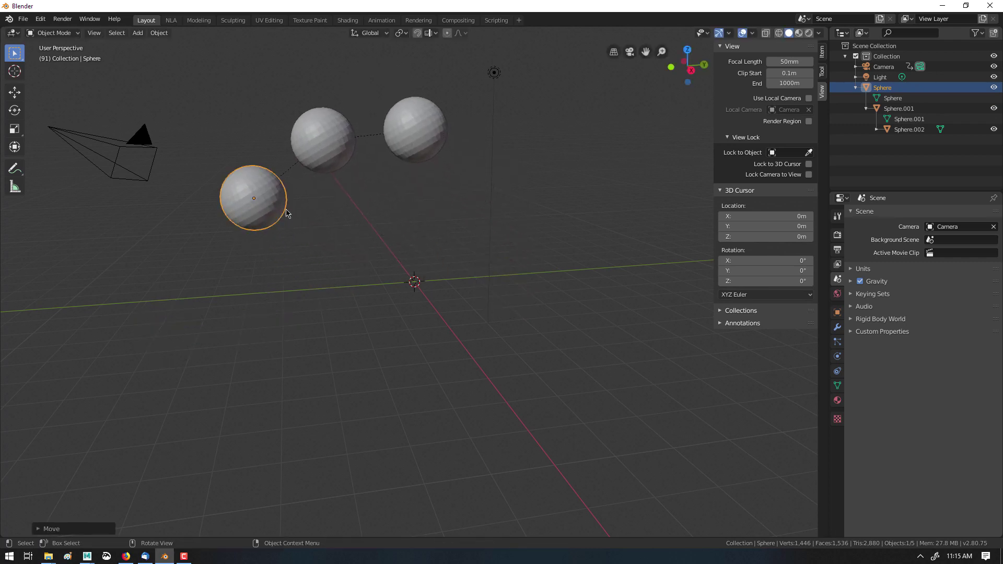
{"action": "key", "text": "r"}
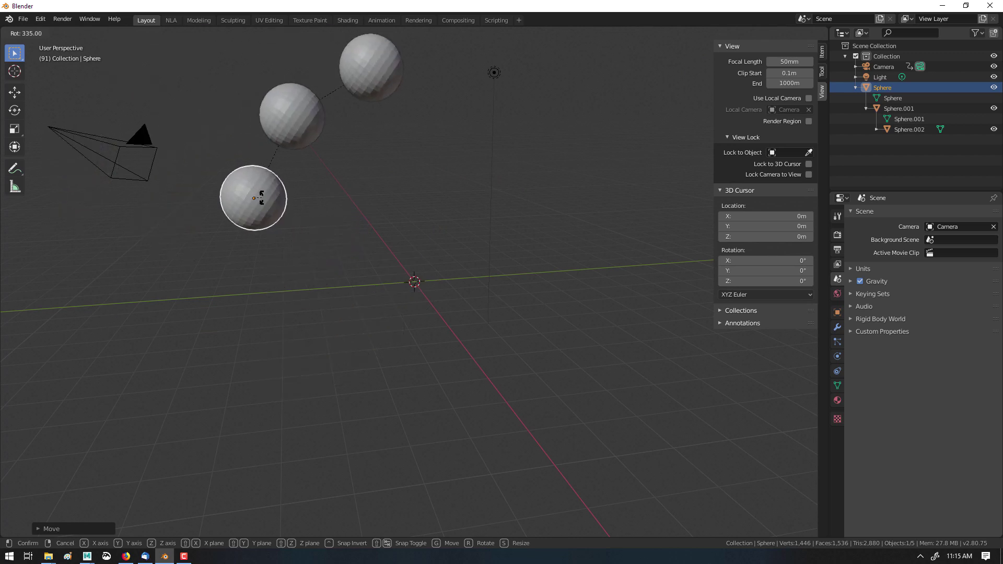
{"action": "left_click", "coordinate": [261, 201]}
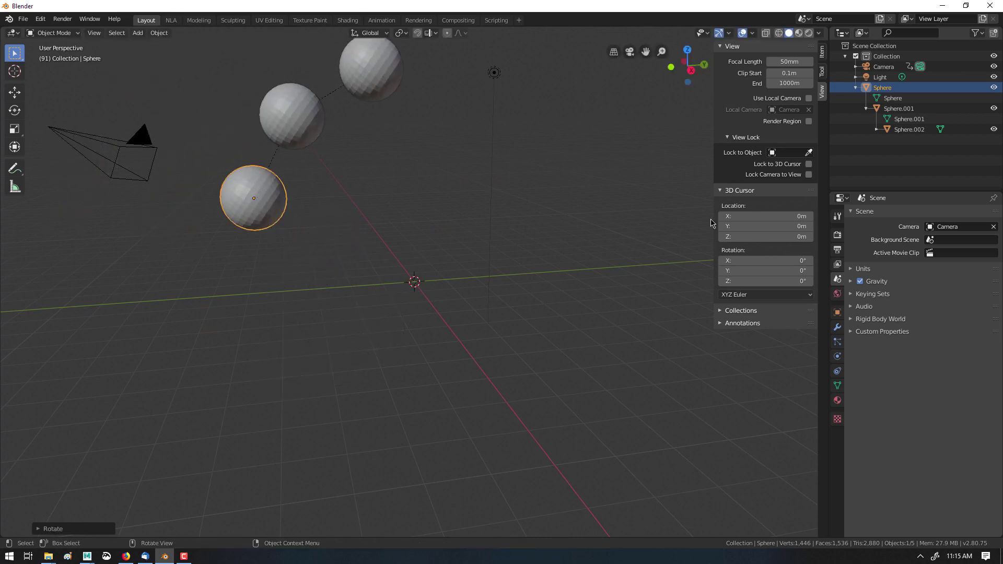
{"action": "left_click", "coordinate": [857, 89]}
{"action": "left_click", "coordinate": [389, 163]}
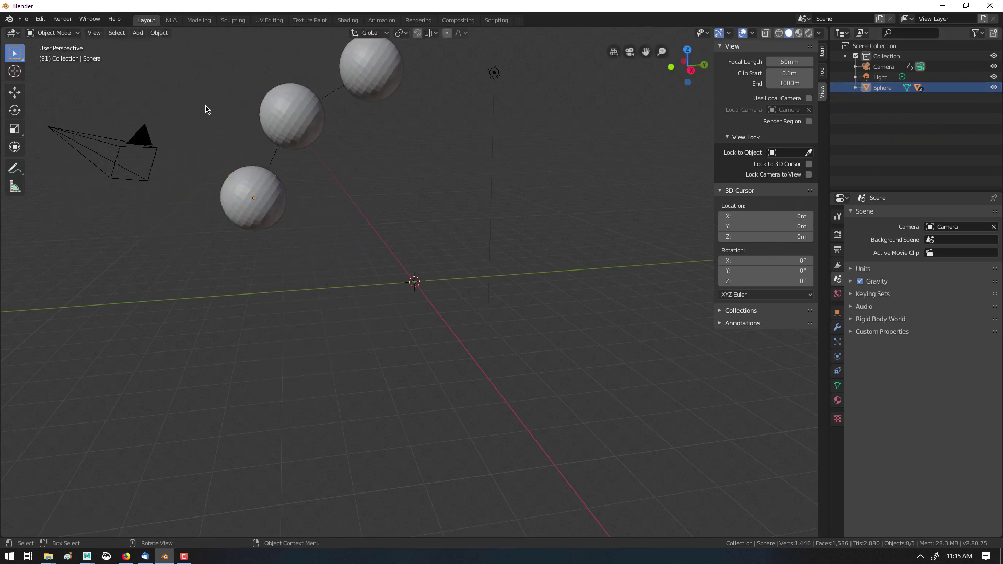
Add a Plain Axes empty and move it below the sphere chain.
{"action": "left_click", "coordinate": [160, 32]}
{"action": "mouse_move", "coordinate": [137, 32]}
{"action": "mouse_move", "coordinate": [180, 53]}
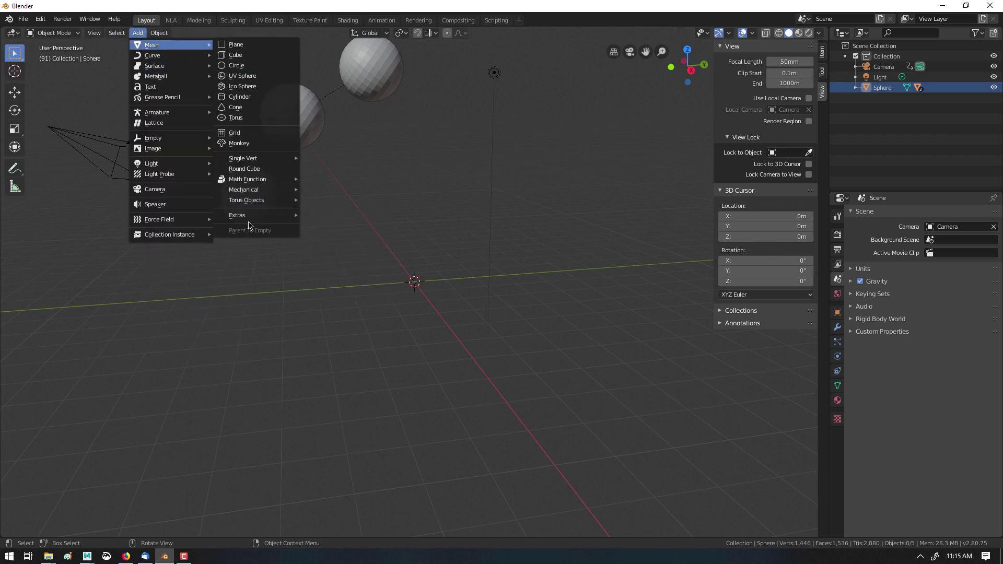
{"action": "mouse_move", "coordinate": [198, 146]}
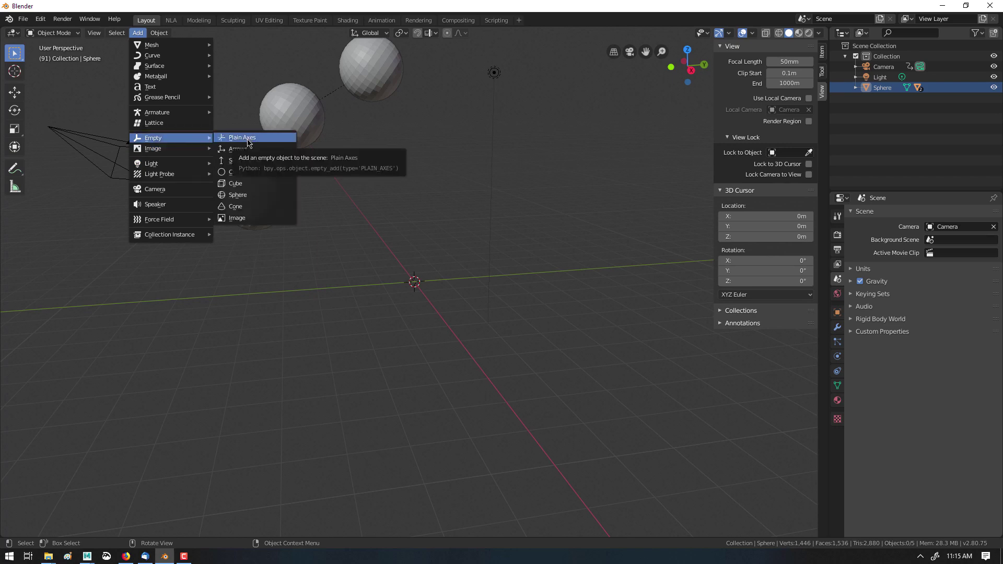
{"action": "left_click", "coordinate": [248, 142]}
{"action": "key", "text": "g"}
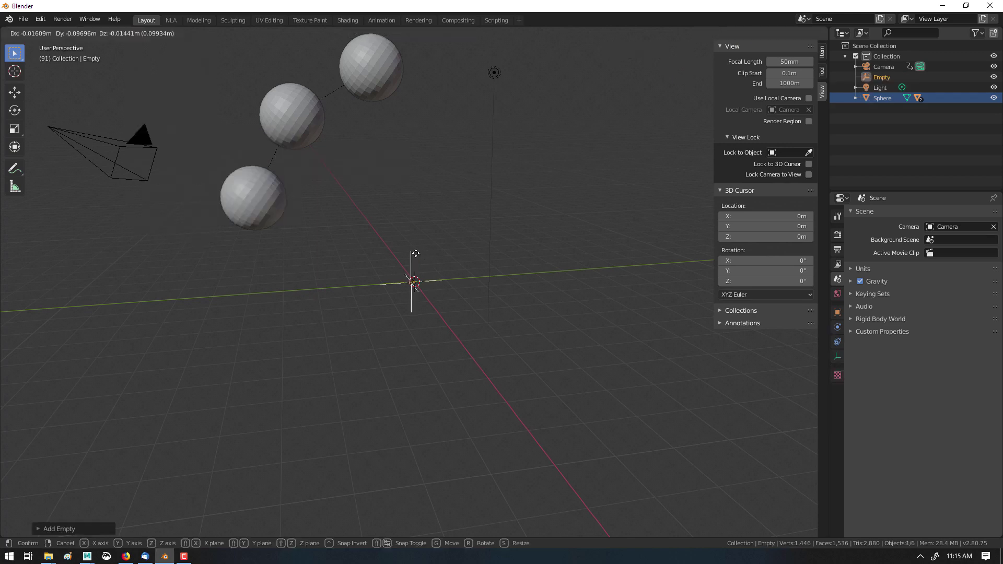
{"action": "left_click", "coordinate": [345, 238]}
Duplicate the empty twice, placing the copies beside the original.
{"action": "key", "text": "shift+d"}
{"action": "left_click", "coordinate": [410, 215]}
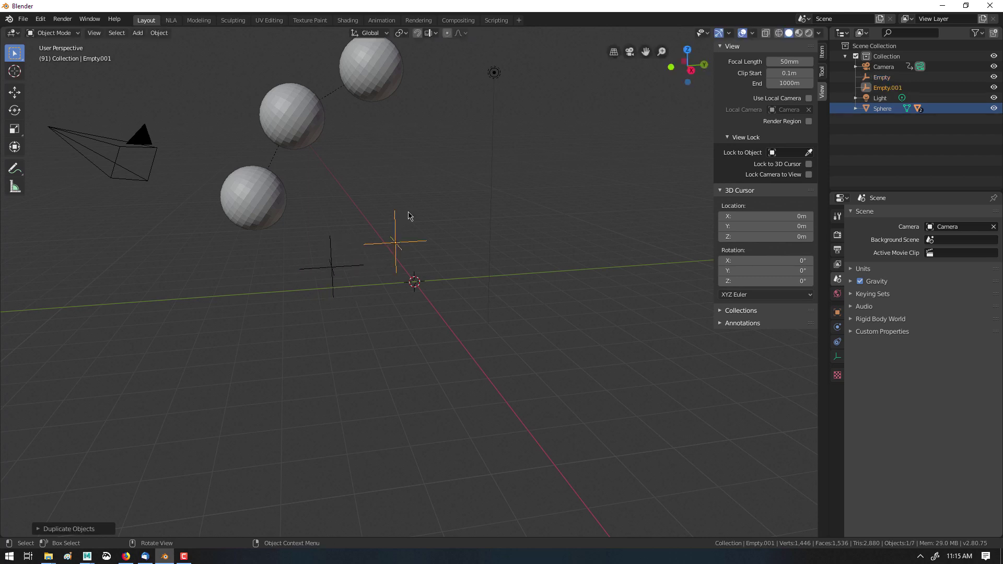
{"action": "key", "text": "shift+d"}
{"action": "left_click", "coordinate": [428, 217]}
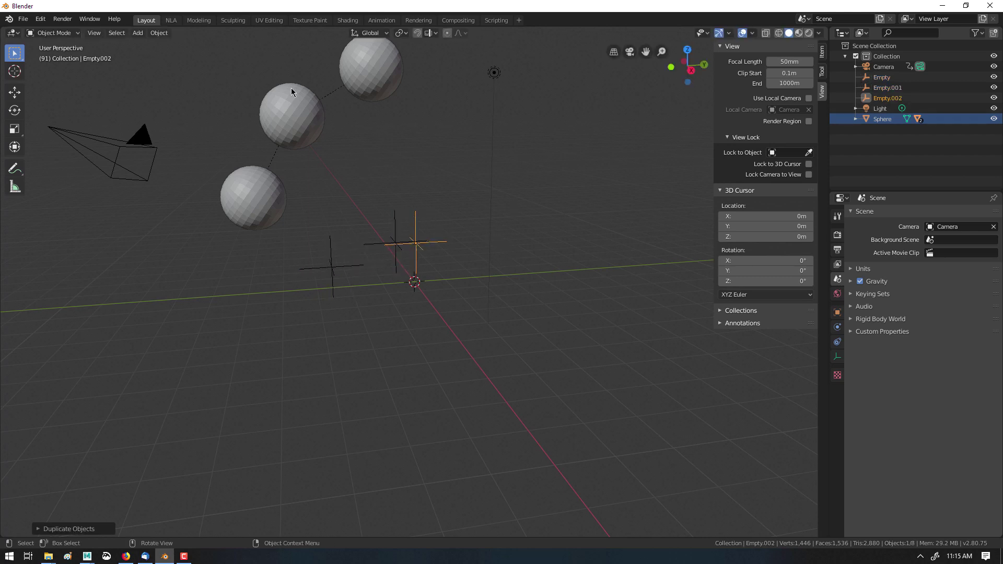
Select the three spheres and three empties, and create a new collection named rig.
{"action": "left_click_drag", "start_coordinate": [246, 57], "coordinate": [469, 268]}
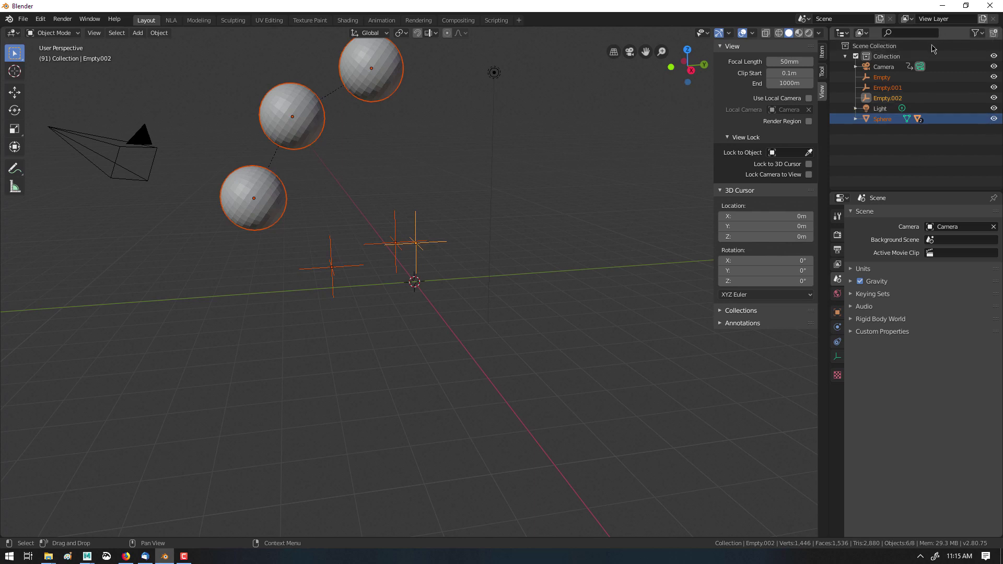
{"action": "right_click", "coordinate": [927, 154]}
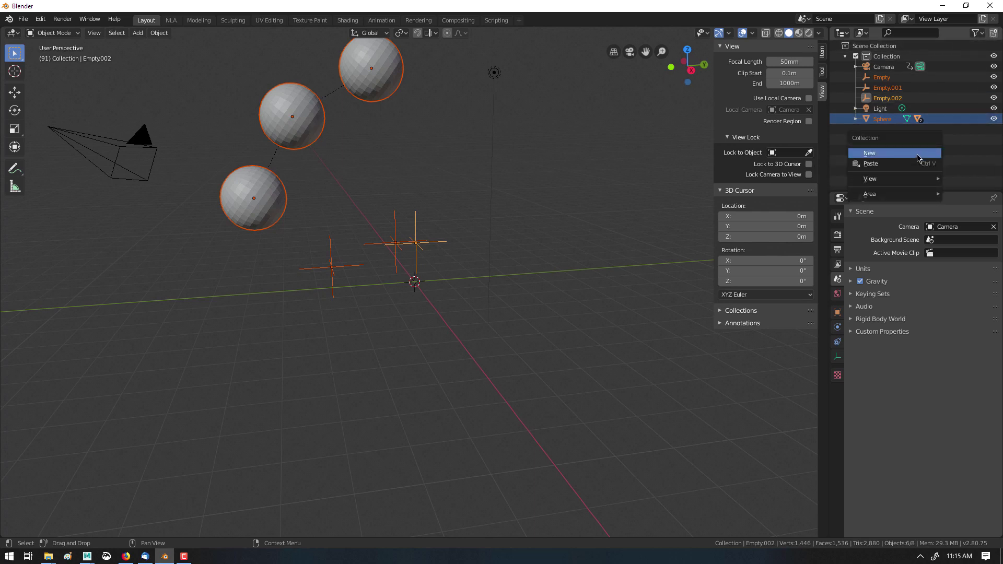
{"action": "left_click", "coordinate": [918, 157]}
{"action": "double_click", "coordinate": [904, 129]}
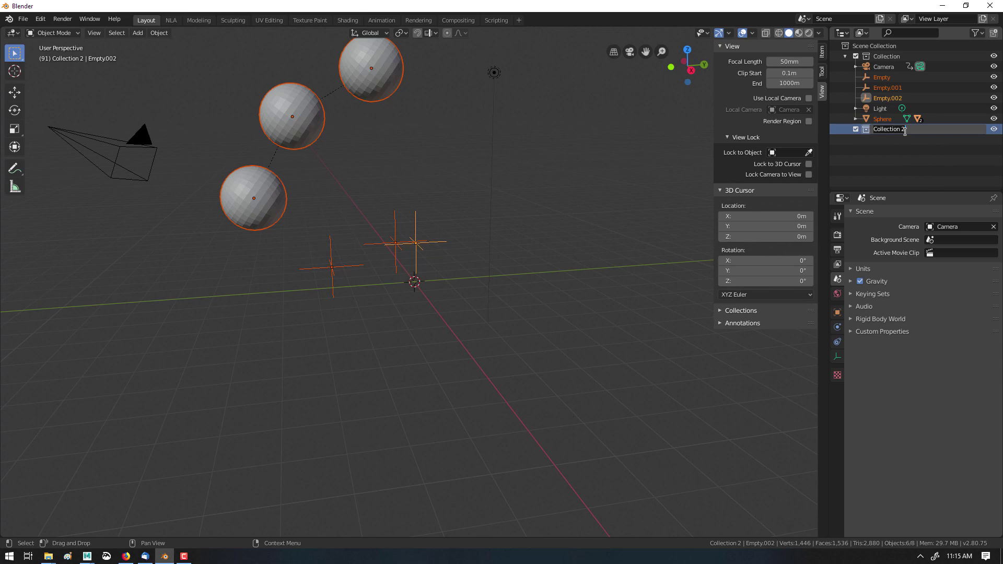
{"action": "type", "text": "aig"}
{"action": "key", "text": "Return"}
{"action": "right_click", "coordinate": [905, 131]}
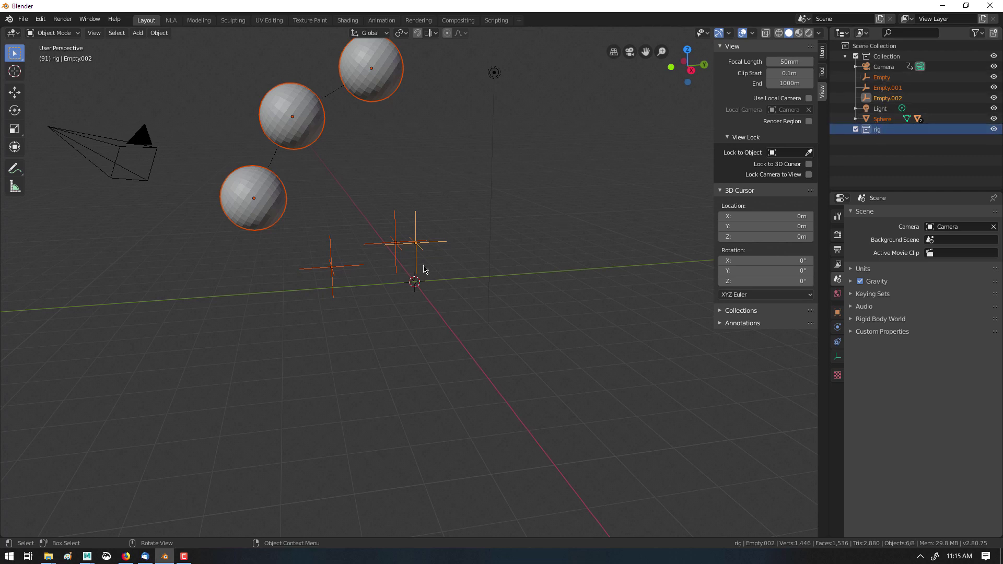
Move the selected spheres and empties into the rig collection and clear the selection.
{"action": "key", "text": "m"}
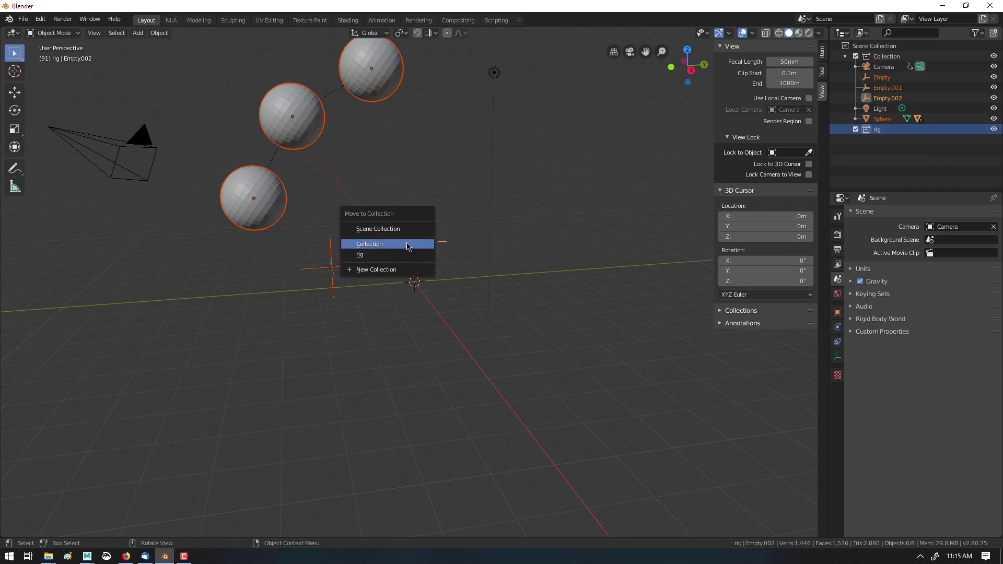
{"action": "left_click", "coordinate": [401, 257]}
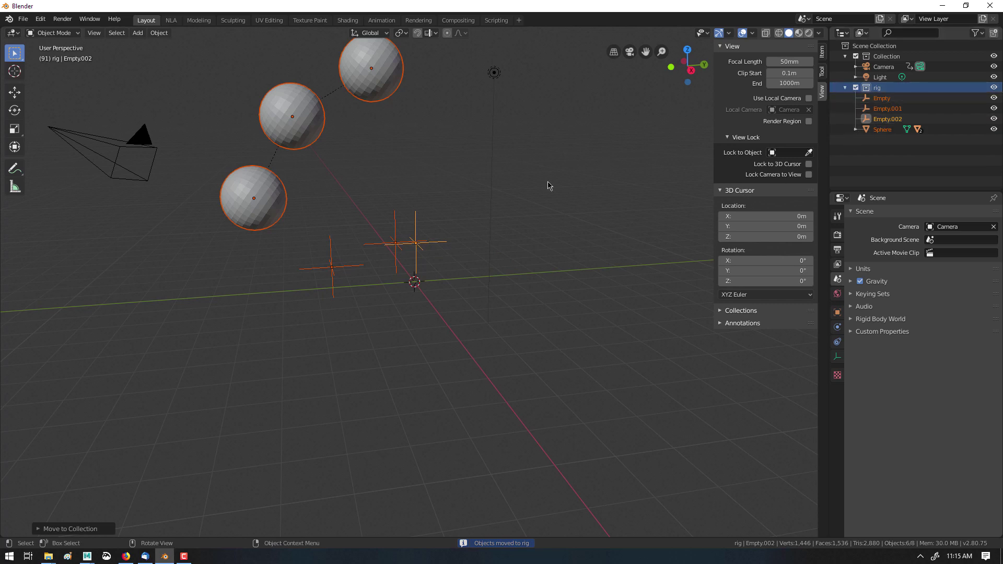
{"action": "left_click", "coordinate": [441, 197]}
Select the three empties and move them into a new collection named locators.
{"action": "left_click_drag", "start_coordinate": [311, 211], "coordinate": [359, 271]}
{"action": "left_click_drag", "start_coordinate": [386, 205], "coordinate": [428, 222], "text": "shift"}
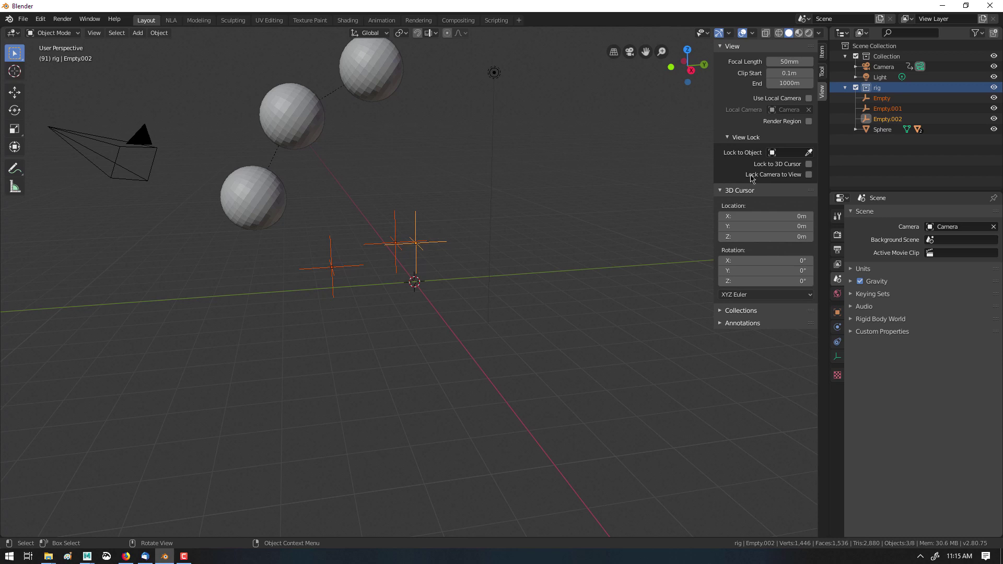
{"action": "right_click", "coordinate": [900, 155]}
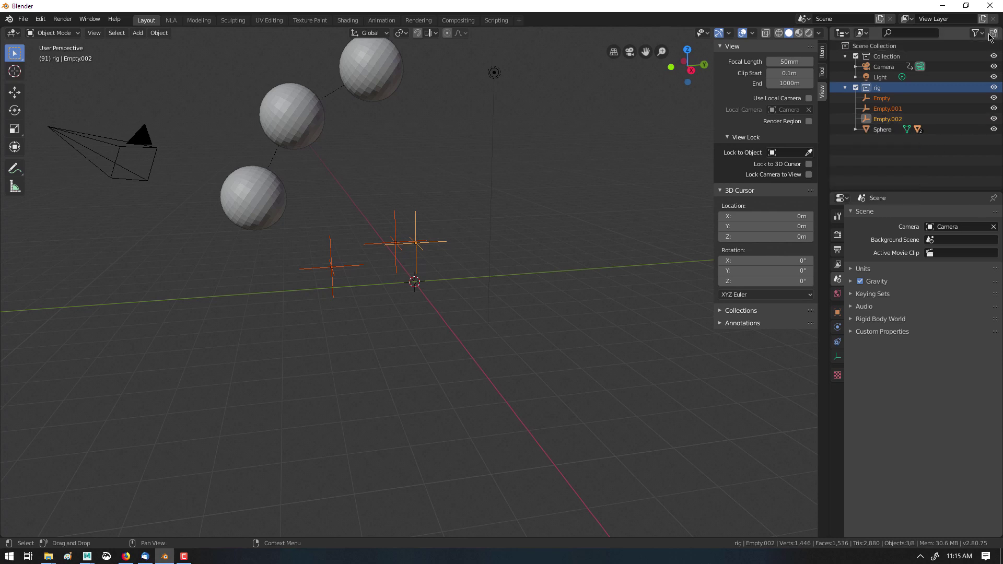
{"action": "right_click", "coordinate": [432, 156]}
{"action": "key", "text": "Escape"}
{"action": "key", "text": "m"}
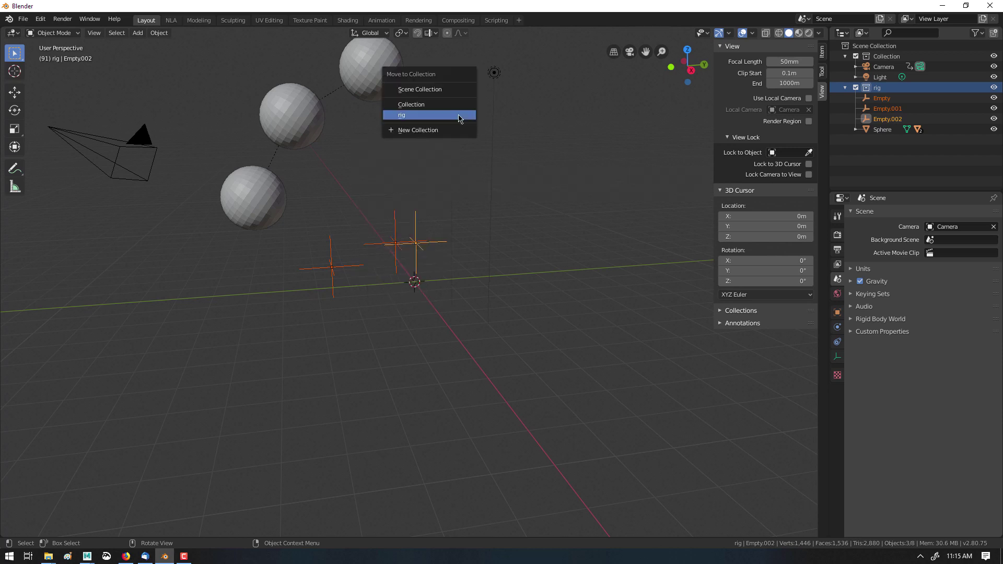
{"action": "left_click", "coordinate": [448, 134]}
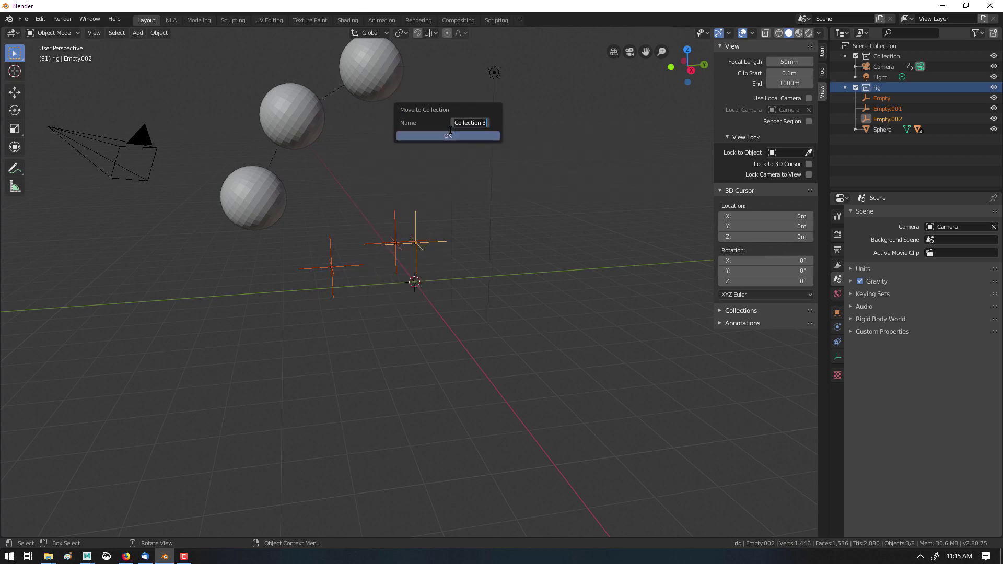
{"action": "type", "text": "locators"}
{"action": "key", "text": "Return"}
{"action": "left_click", "coordinate": [450, 138]}
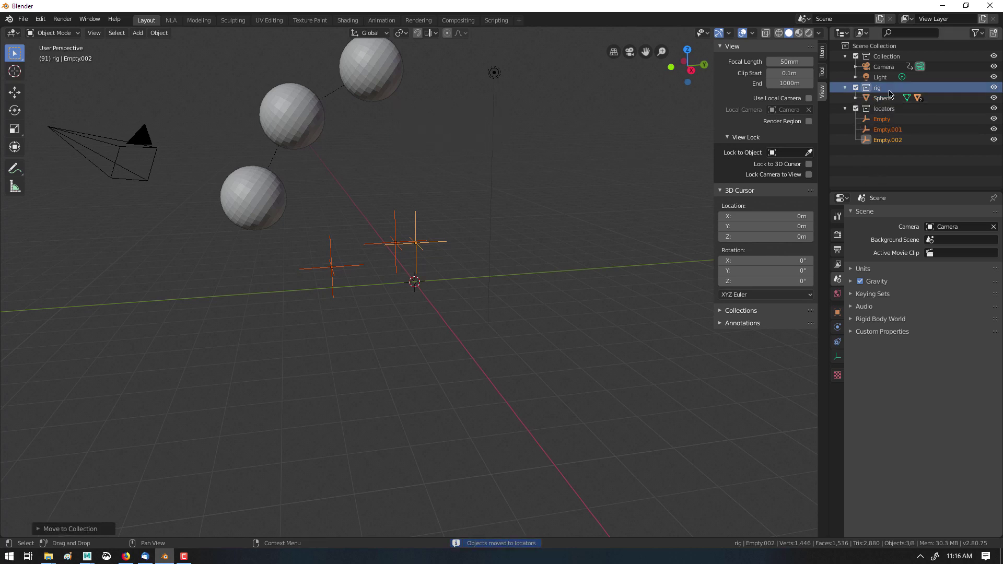
Try selecting the empties in the locators collection singly and together, and deselect Empty.001.
{"action": "left_click", "coordinate": [890, 120]}
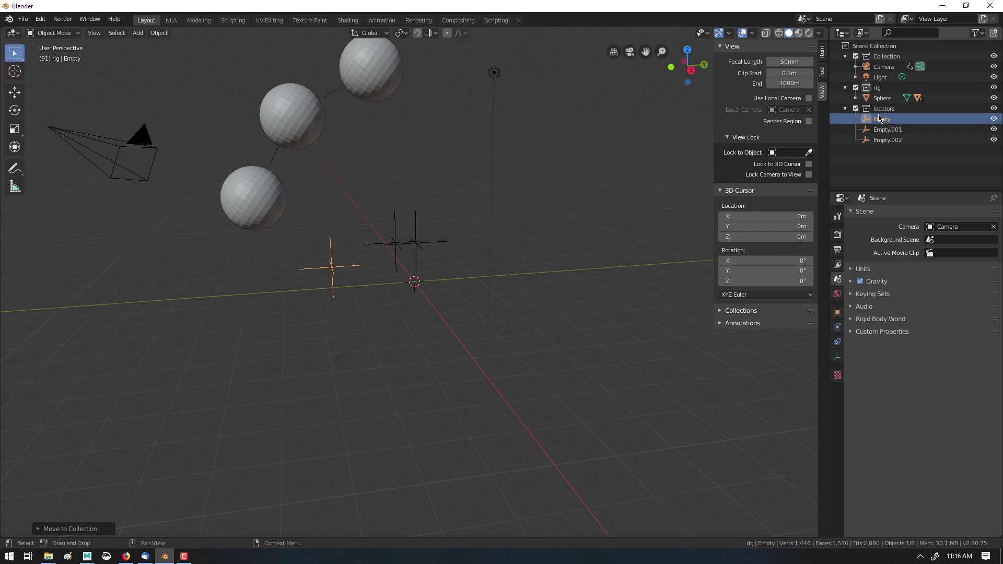
{"action": "left_click", "coordinate": [888, 129]}
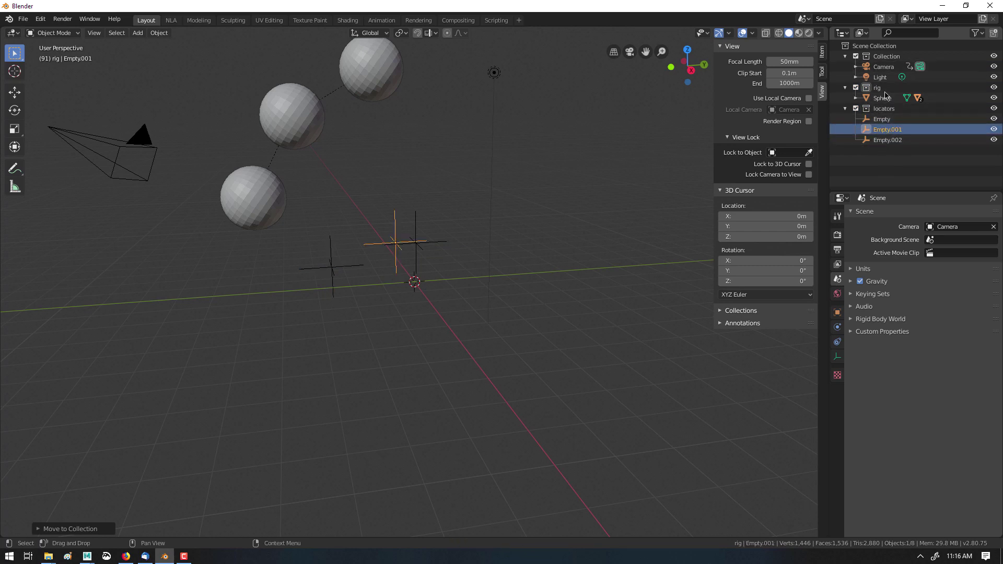
{"action": "left_click", "coordinate": [881, 121]}
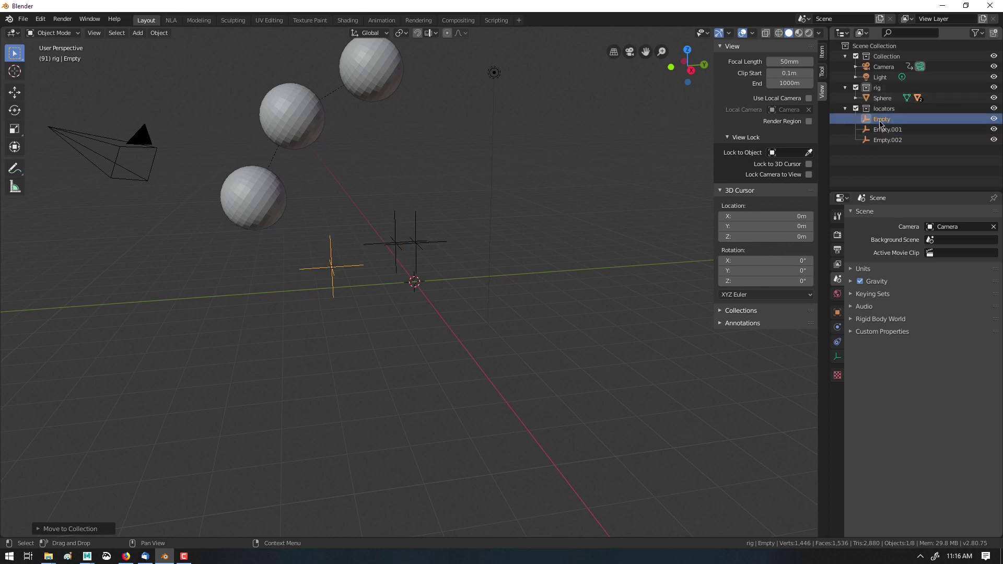
{"action": "left_click", "coordinate": [887, 140], "text": "ctrl"}
{"action": "double_click", "coordinate": [883, 130]}
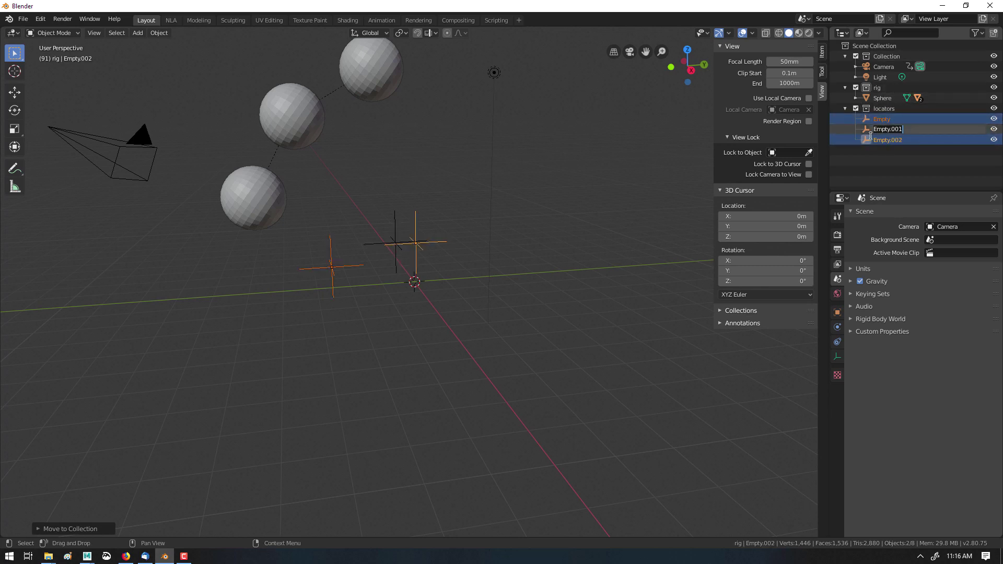
{"action": "left_click", "coordinate": [869, 135]}
{"action": "left_click", "coordinate": [866, 130]}
{"action": "right_click", "coordinate": [865, 128]}
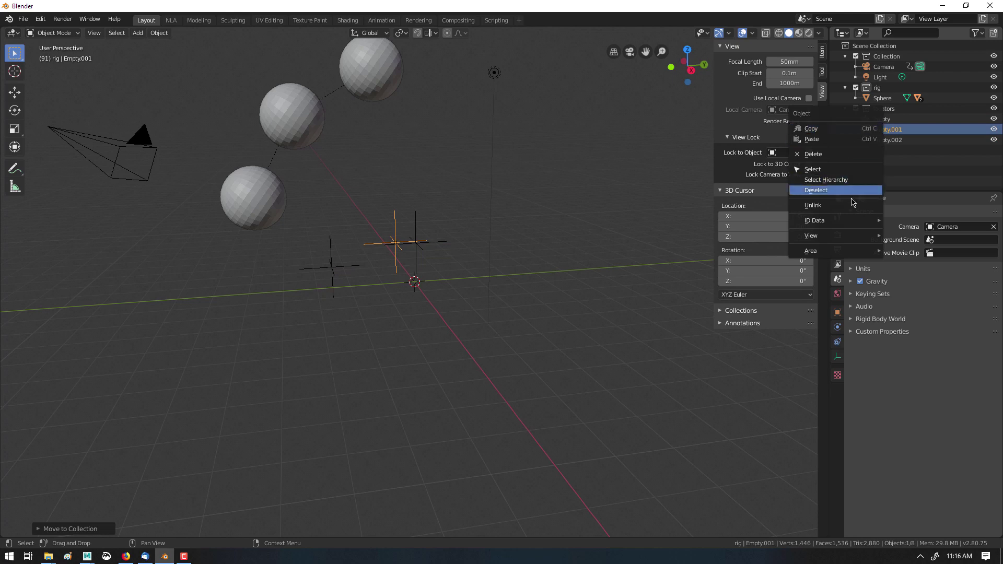
{"action": "left_click", "coordinate": [836, 190]}
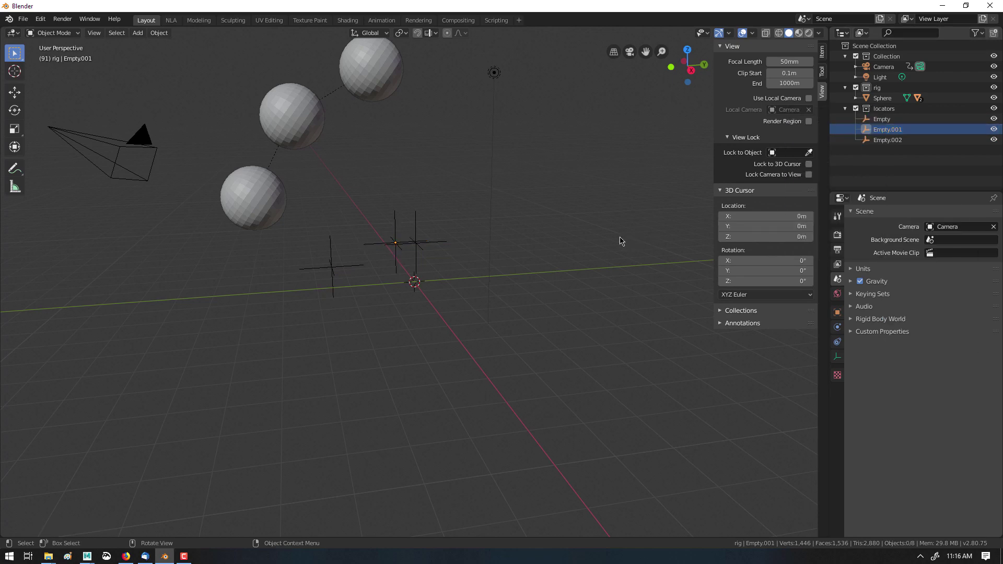
Expand the list of collections and toggle the visibility of Collection, rig and locators off and back on.
{"action": "middle_click_drag", "start_coordinate": [365, 199], "coordinate": [504, 200]}
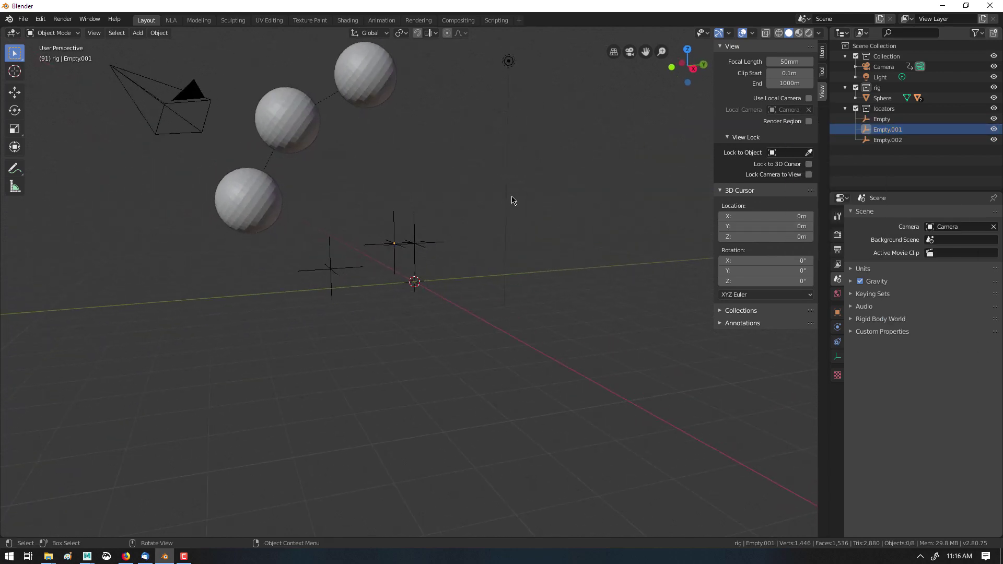
{"action": "left_click", "coordinate": [726, 311]}
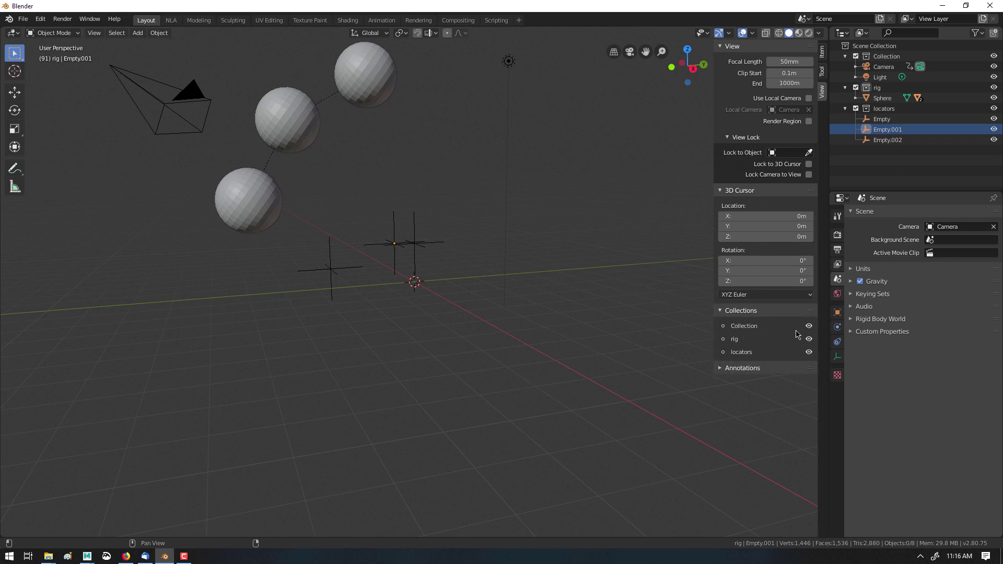
{"action": "left_click", "coordinate": [808, 326]}
{"action": "left_click", "coordinate": [809, 326]}
{"action": "left_click", "coordinate": [808, 339]}
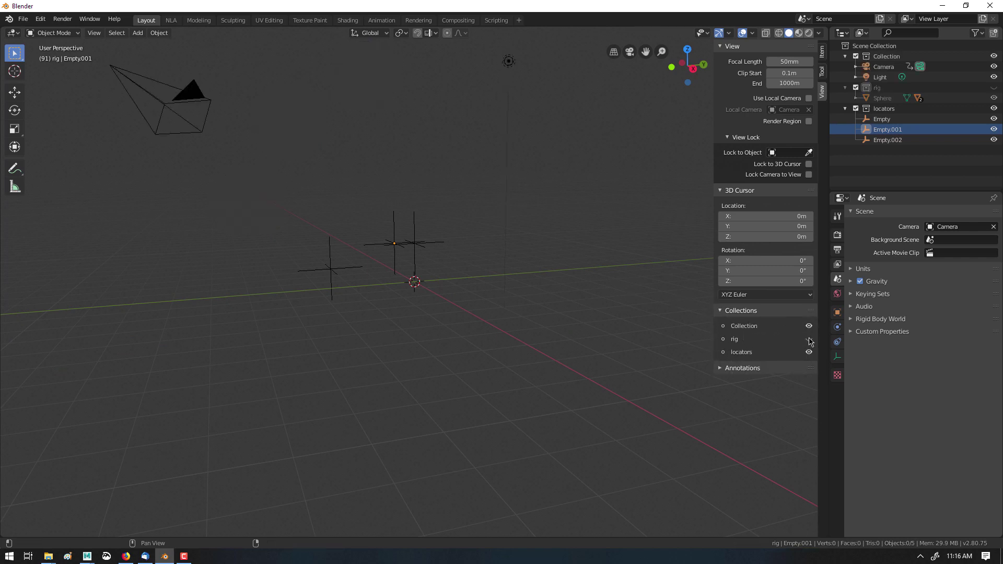
{"action": "left_click", "coordinate": [809, 339]}
{"action": "left_click", "coordinate": [808, 352]}
{"action": "left_click", "coordinate": [808, 352]}
{"action": "left_click", "coordinate": [808, 326]}
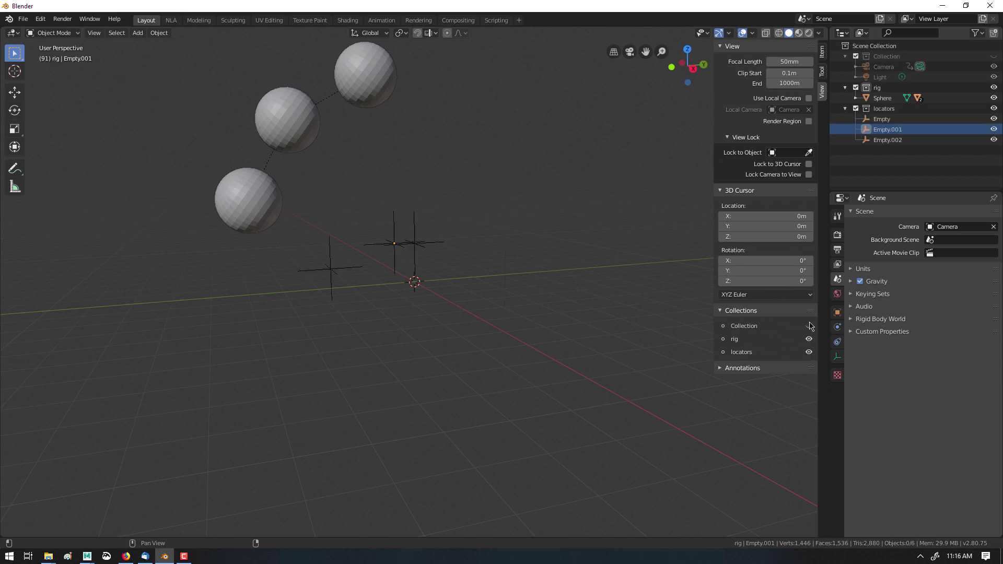
{"action": "left_click", "coordinate": [809, 326]}
Select the parent Sphere at the lower end of the chain and rotate it slightly together with its children.
{"action": "left_click", "coordinate": [434, 234]}
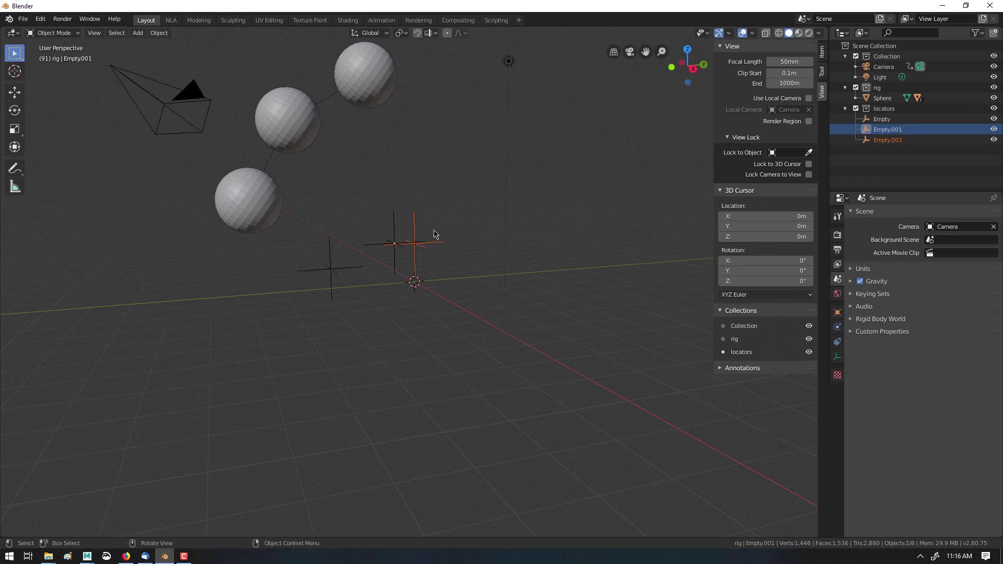
{"action": "left_click", "coordinate": [274, 147]}
{"action": "left_click", "coordinate": [253, 207]}
{"action": "key", "text": "r"}
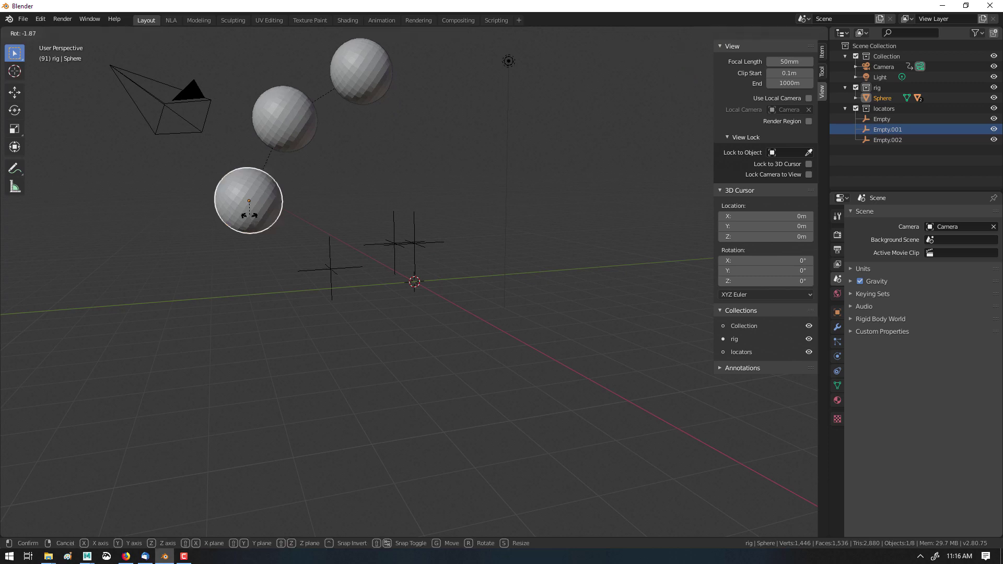
{"action": "left_click", "coordinate": [253, 214]}
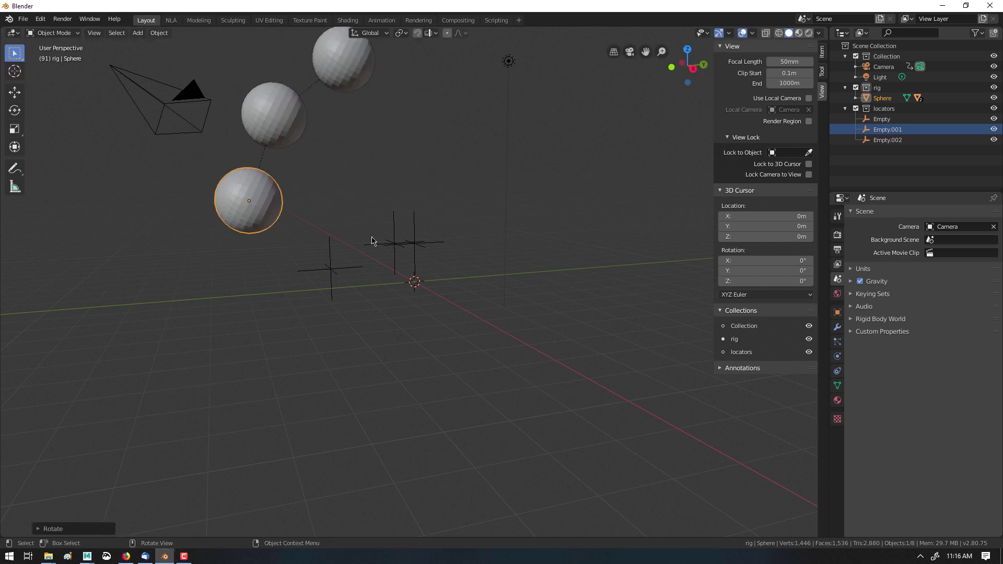
{"action": "middle_click_drag", "start_coordinate": [381, 311], "coordinate": [382, 205]}
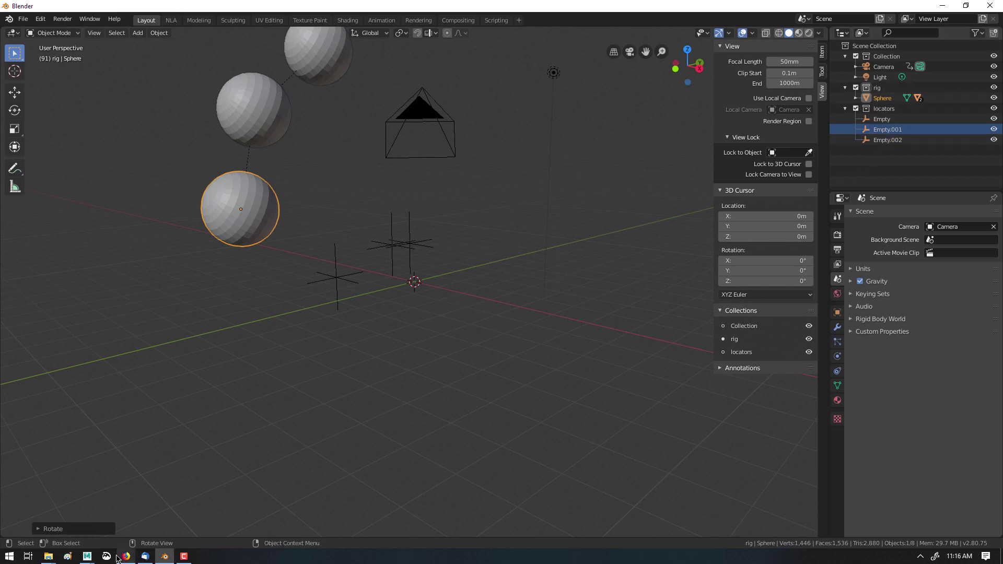
Switch to Maya and select pSphere1, the lowest child in the sphere hierarchy.
{"action": "mouse_move", "coordinate": [87, 556]}
{"action": "left_click", "coordinate": [149, 504]}
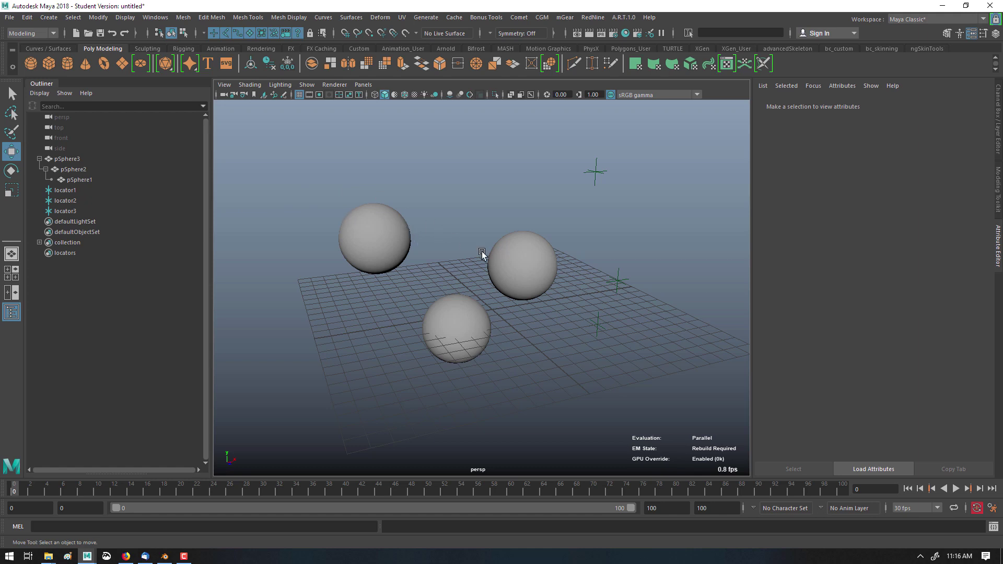
{"action": "left_click", "coordinate": [524, 280]}
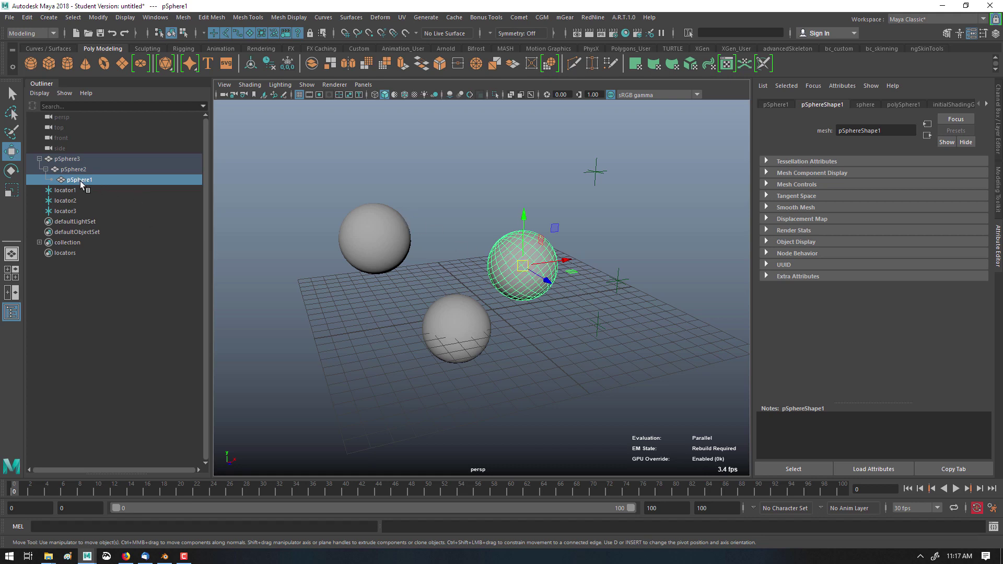
{"action": "mouse_move", "coordinate": [78, 170]}
{"action": "left_mouse_down"}
{"action": "mouse_move", "coordinate": [85, 174]}
{"action": "mouse_move", "coordinate": [42, 172]}
{"action": "mouse_move", "coordinate": [127, 180]}
{"action": "left_mouse_up"}
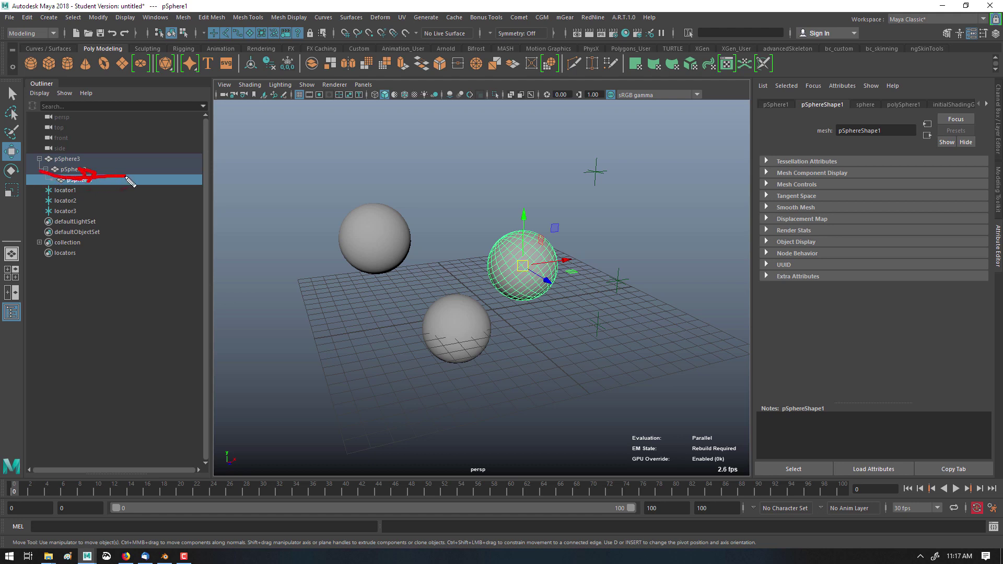
{"action": "key", "text": "Escape"}
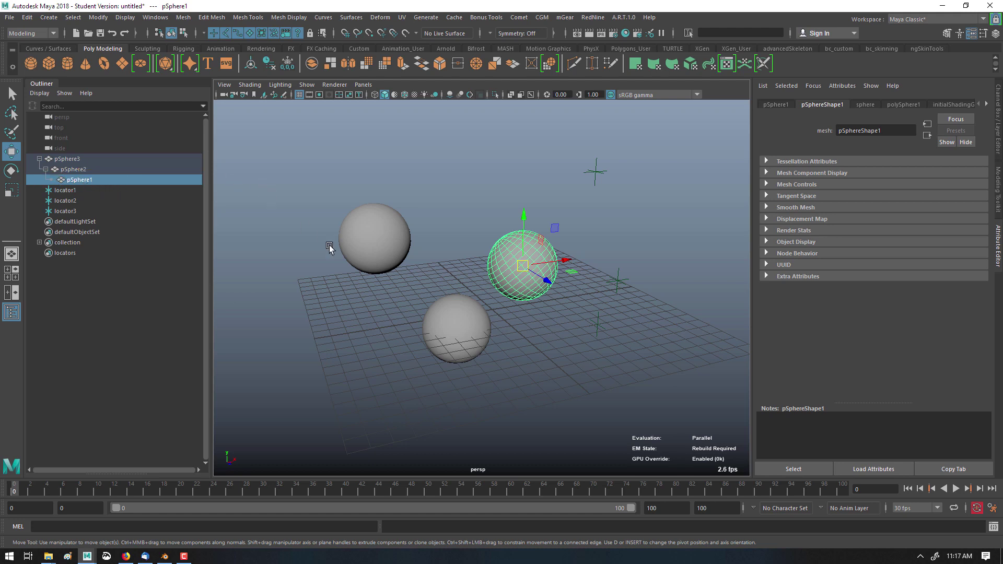
Reset the Group options to their defaults and group pSphere1 under its parent, expanding the new group's hierarchy.
{"action": "left_click", "coordinate": [28, 18]}
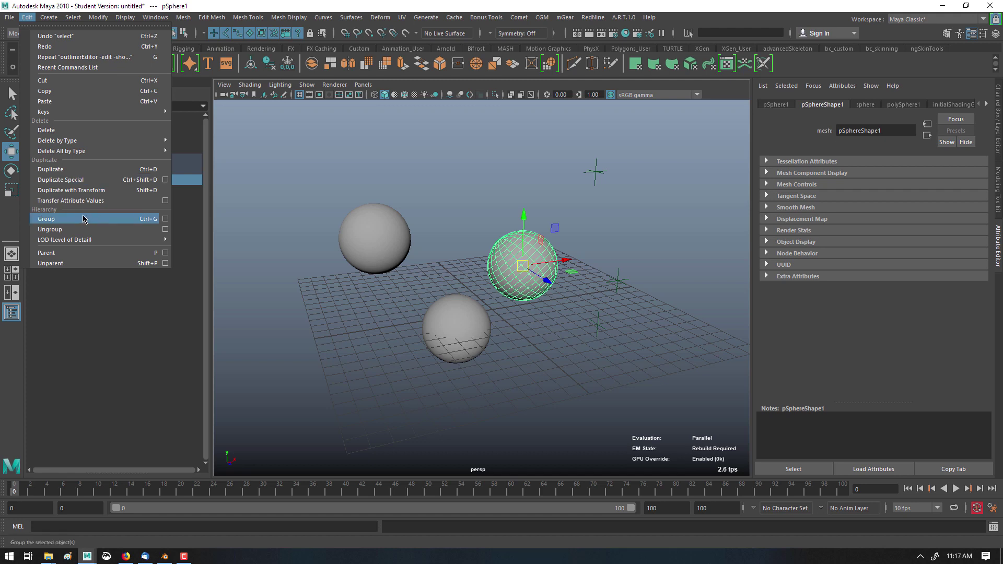
{"action": "left_click", "coordinate": [166, 220]}
{"action": "left_click_drag", "start_coordinate": [185, 168], "coordinate": [329, 130]}
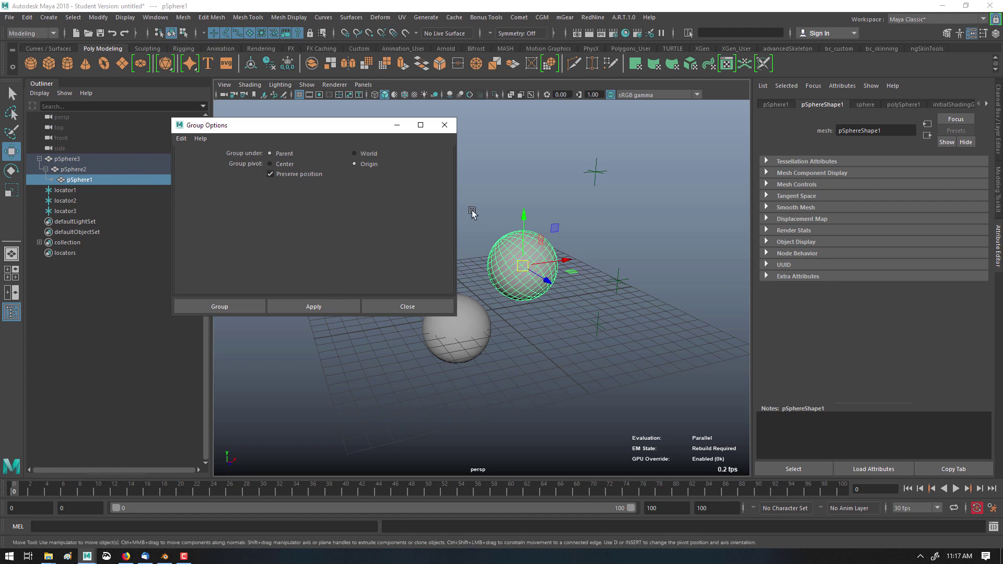
{"action": "left_click_drag", "start_coordinate": [301, 132], "coordinate": [338, 138]}
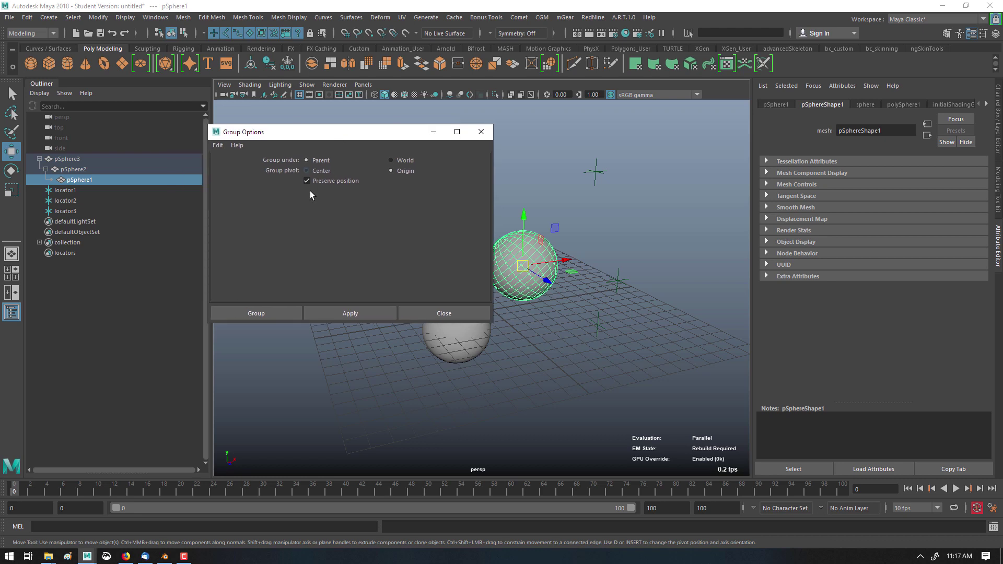
{"action": "left_click", "coordinate": [218, 145]}
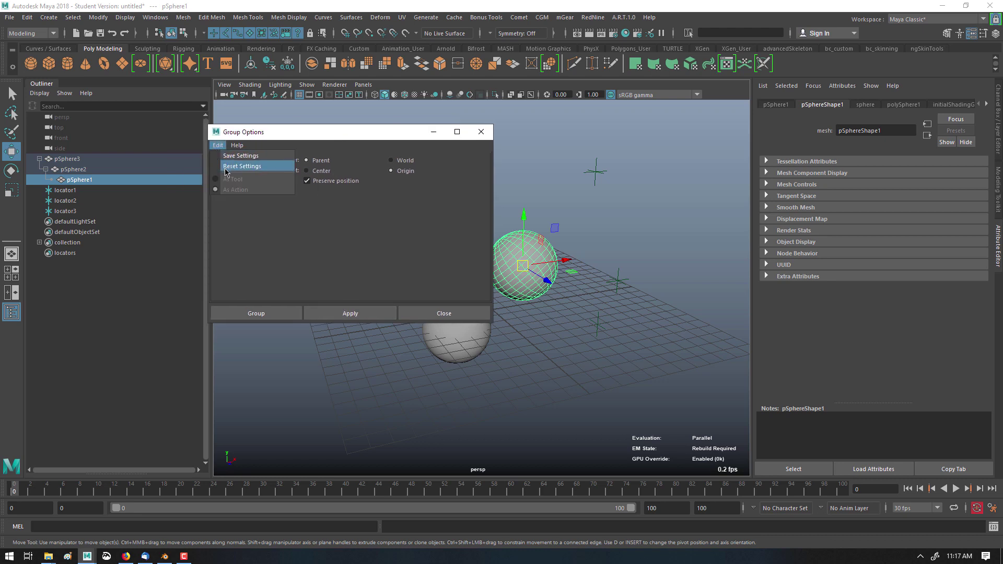
{"action": "left_click", "coordinate": [230, 166]}
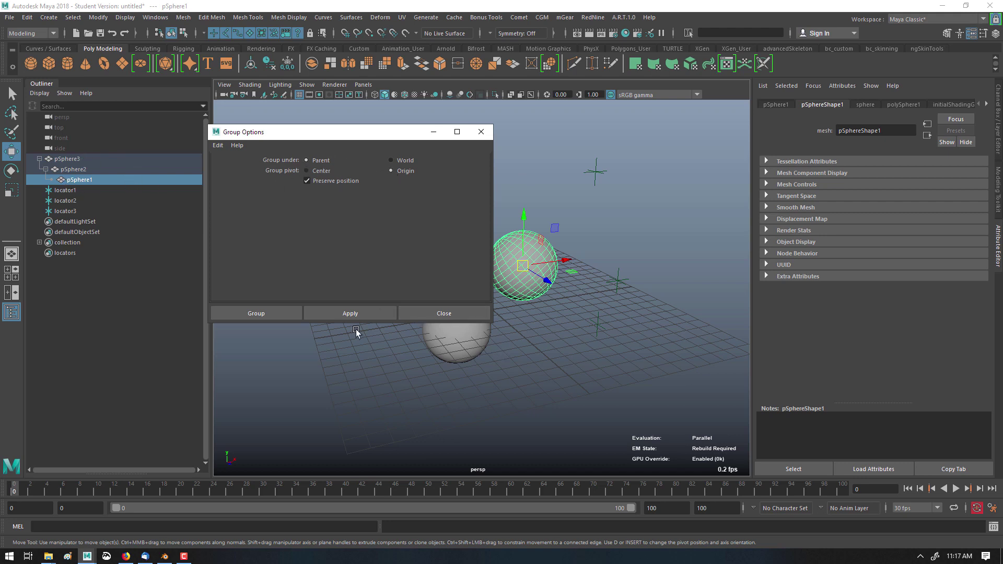
{"action": "left_click", "coordinate": [273, 312]}
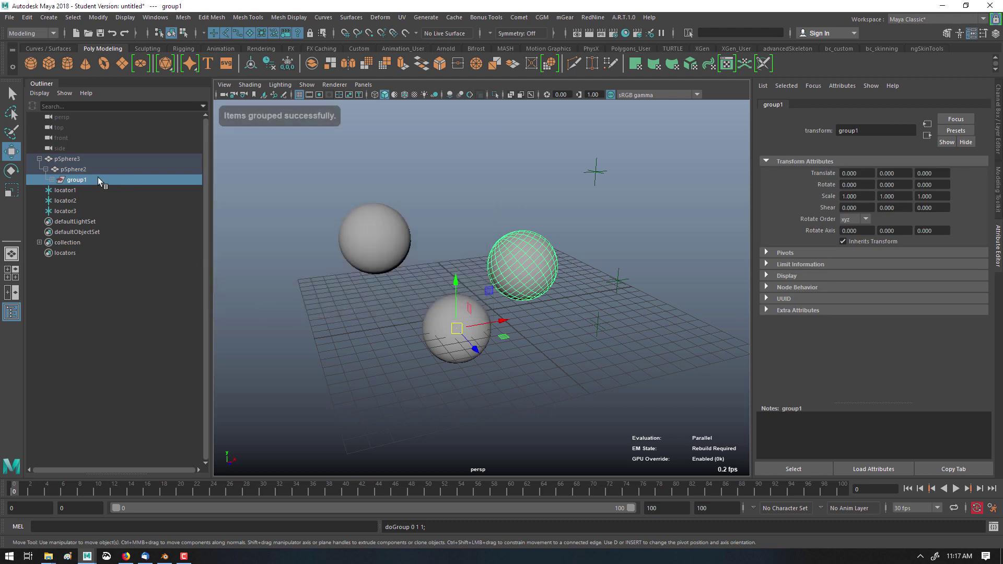
{"action": "left_click", "coordinate": [51, 180]}
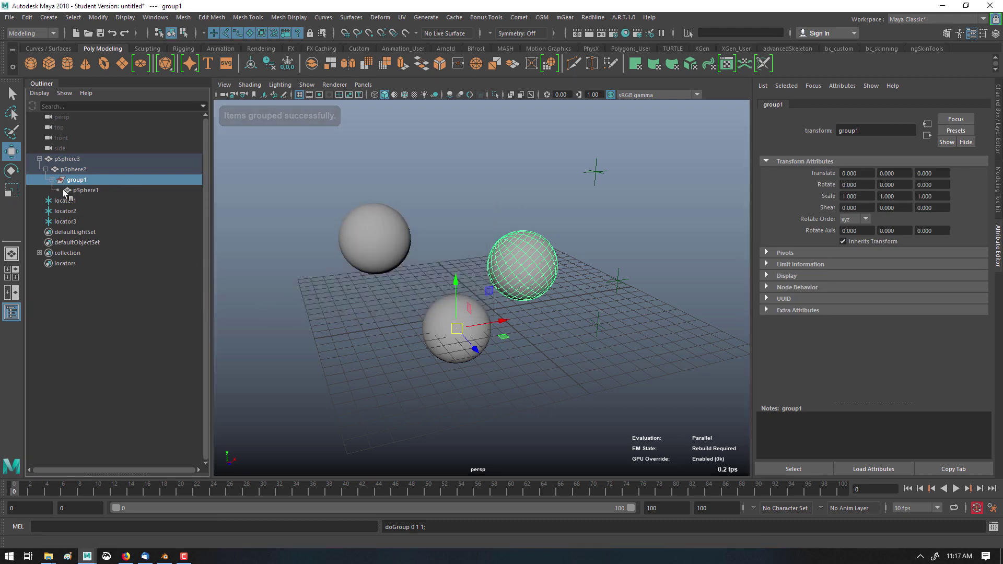
Clear the selection and select the new group node between pSphere2 and pSphere1.
{"action": "left_click", "coordinate": [416, 296]}
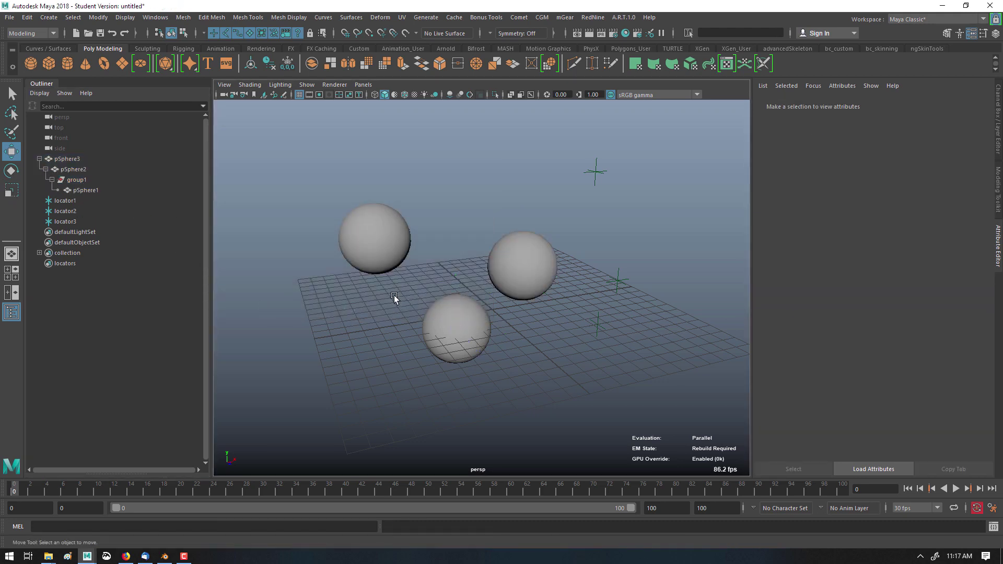
{"action": "left_click", "coordinate": [108, 179]}
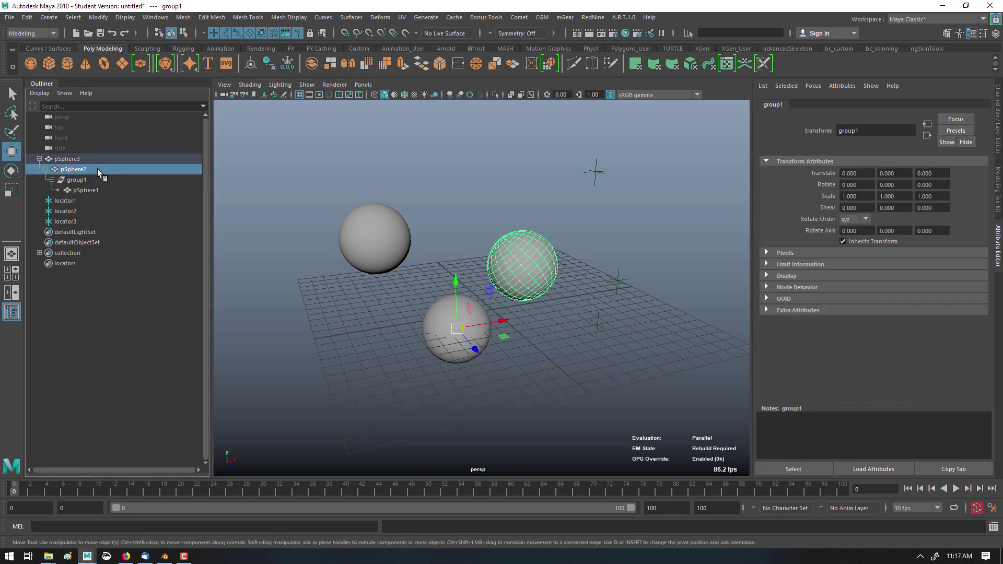
{"action": "left_click", "coordinate": [97, 168]}
{"action": "left_click", "coordinate": [96, 176]}
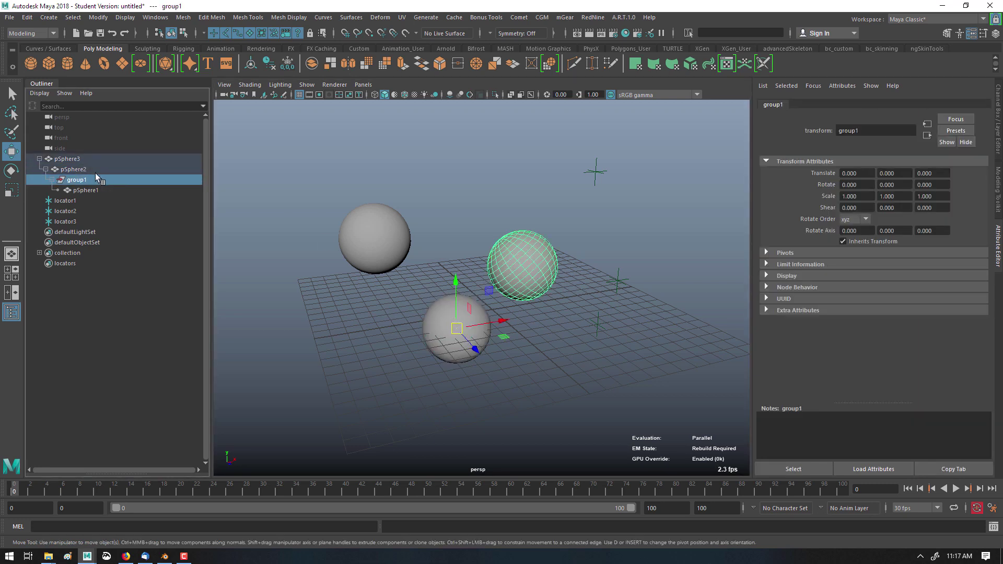
Select pSphere1 under group1 and switch from the Attribute Editor to the Channel Box to show its transform values.
{"action": "mouse_move", "coordinate": [88, 181]}
{"action": "left_mouse_down"}
{"action": "mouse_move", "coordinate": [52, 187]}
{"action": "mouse_move", "coordinate": [109, 172]}
{"action": "mouse_move", "coordinate": [116, 194]}
{"action": "mouse_move", "coordinate": [94, 189]}
{"action": "left_mouse_up"}
{"action": "mouse_move", "coordinate": [88, 166]}
{"action": "left_mouse_down"}
{"action": "mouse_move", "coordinate": [53, 160]}
{"action": "mouse_move", "coordinate": [48, 177]}
{"action": "left_mouse_up"}
{"action": "left_click", "coordinate": [105, 190]}
{"action": "key", "text": "ctrl+a"}
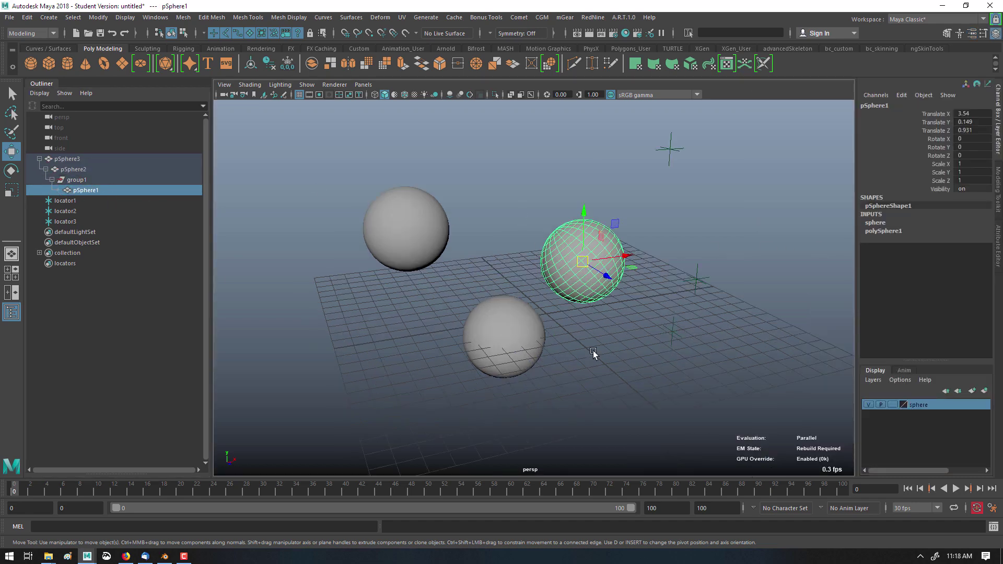
Rotate group1 to about 8.4, 17.6 and -13.9 degrees, and move it to about 4.0, 0.6, 0.8.
{"action": "left_click", "coordinate": [155, 181]}
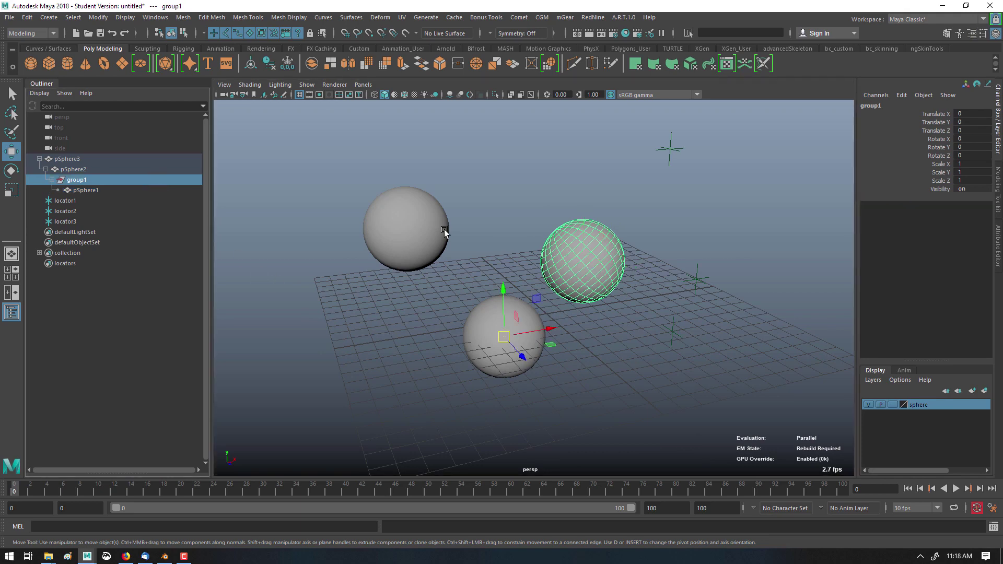
{"action": "middle_click_drag", "start_coordinate": [448, 235], "coordinate": [516, 233]}
{"action": "key", "text": "ctrl+z"}
{"action": "key", "text": "e"}
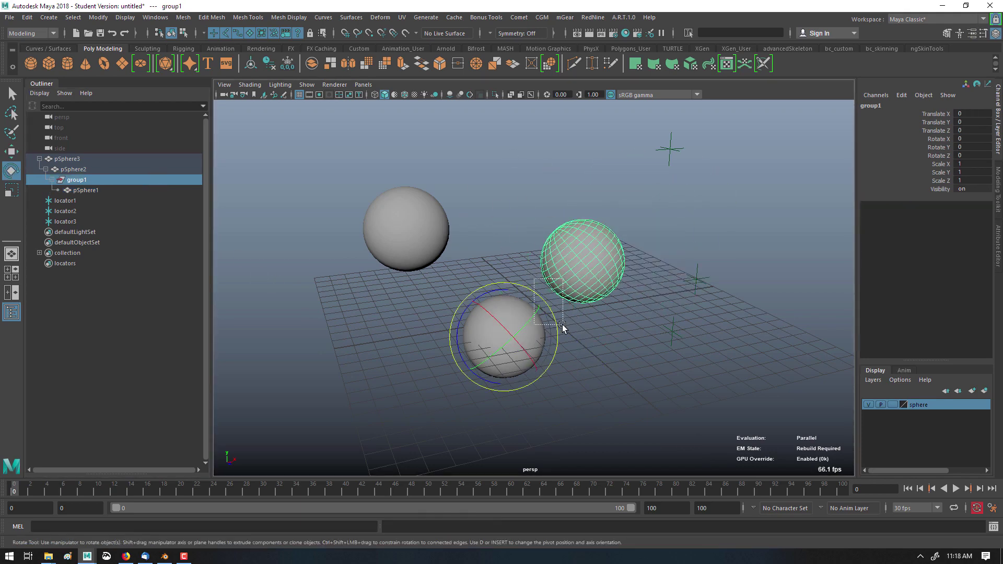
{"action": "mouse_move", "coordinate": [551, 315]}
{"action": "left_mouse_down"}
{"action": "mouse_move", "coordinate": [548, 360]}
{"action": "mouse_move", "coordinate": [545, 304]}
{"action": "left_mouse_up"}
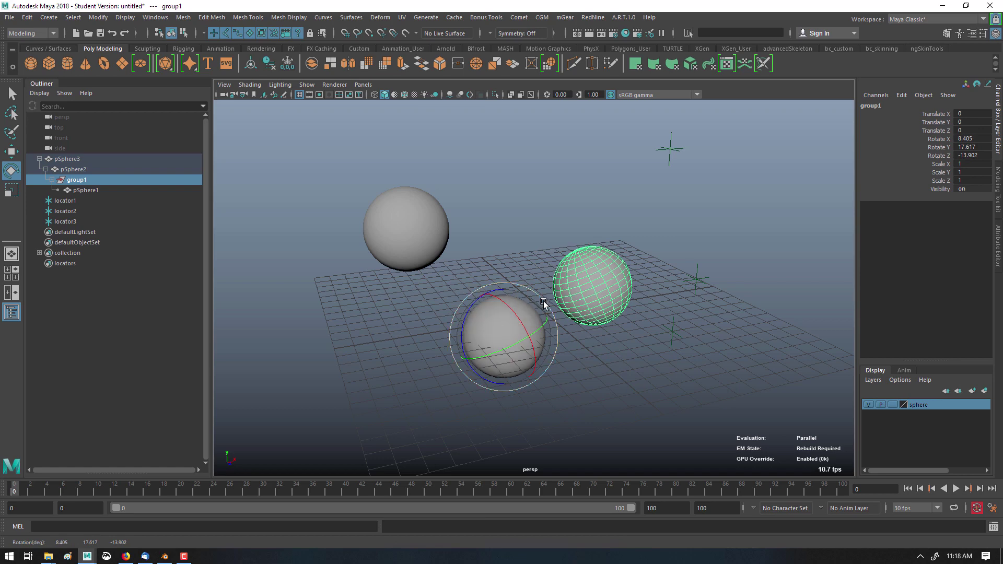
{"action": "key", "text": "w"}
{"action": "middle_click_drag", "start_coordinate": [545, 304], "coordinate": [608, 229]}
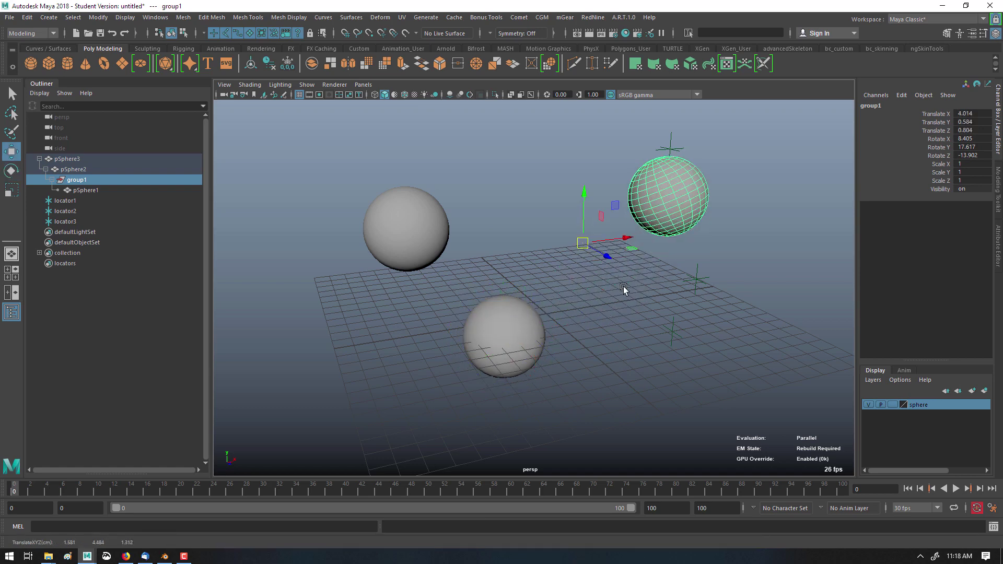
Group pSphere2, group1 and pSphere1 together under pSphere3, expand the new group, then test moving it and undo the move.
{"action": "left_click", "coordinate": [135, 189]}
{"action": "left_click", "coordinate": [117, 164]}
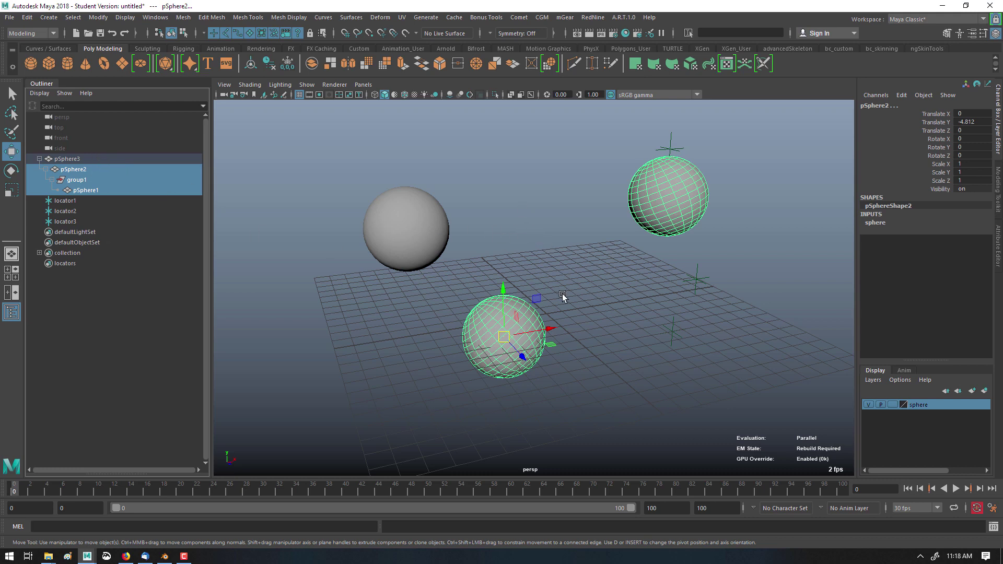
{"action": "key", "text": "ctrl+g"}
{"action": "left_click", "coordinate": [45, 168]}
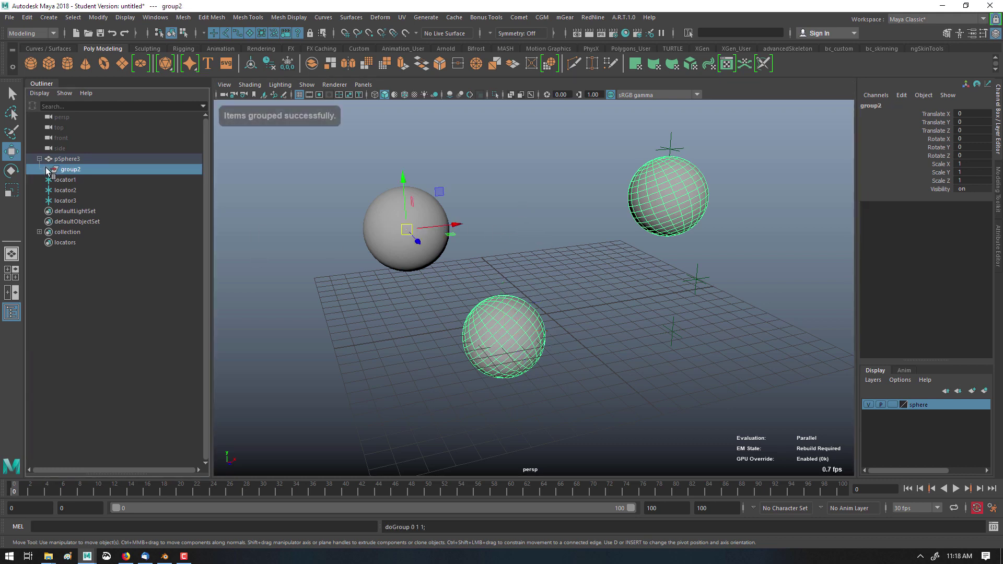
{"action": "left_click_drag", "start_coordinate": [95, 174], "coordinate": [99, 180]}
{"action": "left_click", "coordinate": [97, 172]}
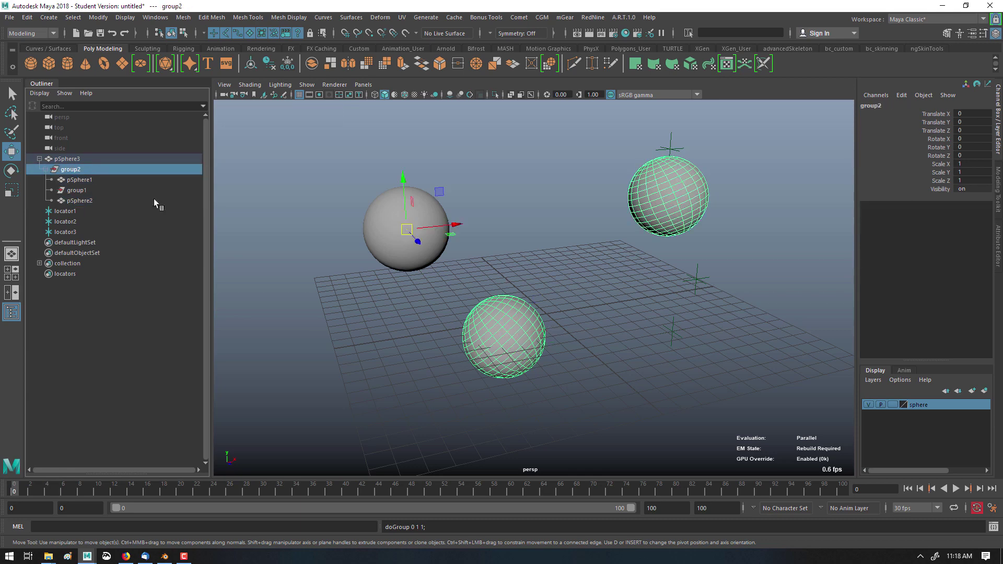
{"action": "middle_click_drag", "start_coordinate": [510, 236], "coordinate": [591, 217]}
{"action": "key", "text": "ctrl+z"}
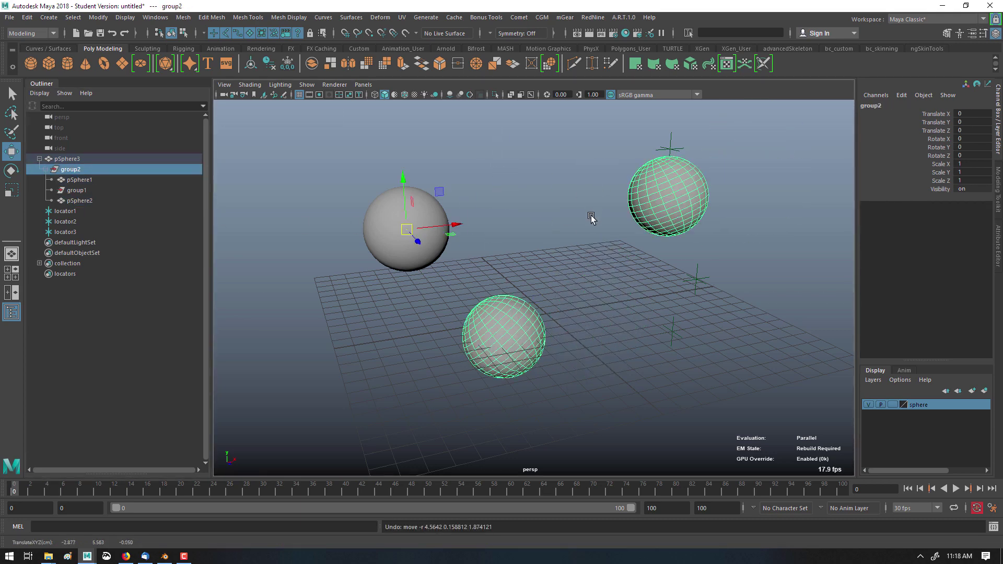
Rename the new group under pSphere3 to empty.
{"action": "double_click", "coordinate": [90, 165]}
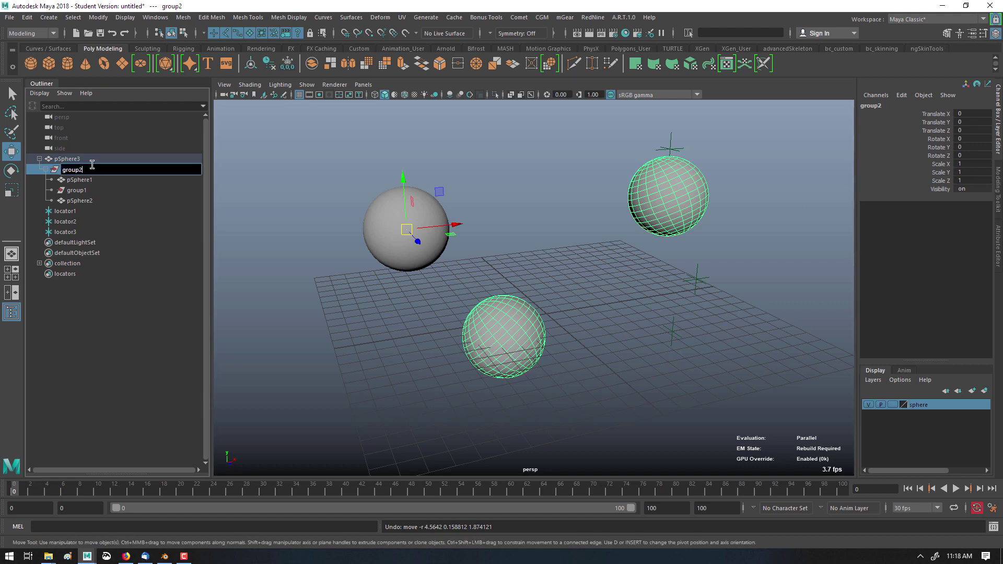
{"action": "key", "text": "ctrl+a"}
{"action": "type", "text": "emp"}
{"action": "key", "text": "Return"}
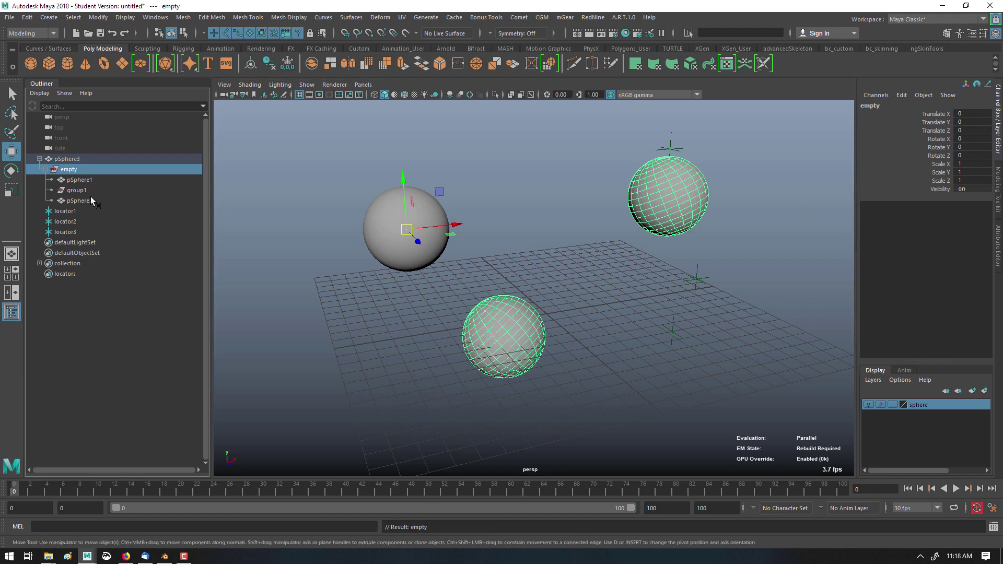
Wrap pSphere2 in three nested groups, expand each level and select pSphere2 at the lowest level.
{"action": "left_click", "coordinate": [79, 200]}
{"action": "key", "text": "ctrl+g"}
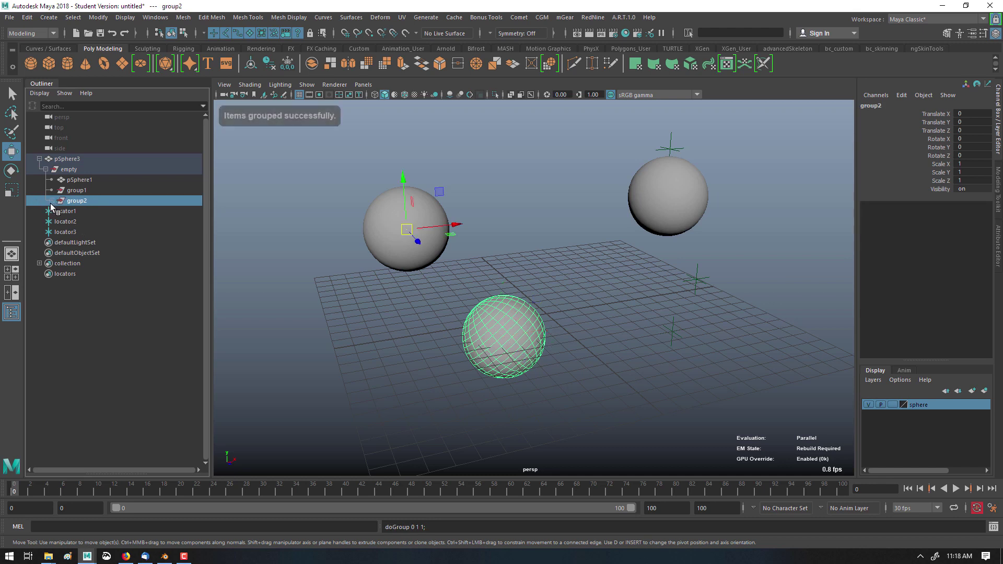
{"action": "left_click", "coordinate": [50, 202]}
{"action": "left_click", "coordinate": [75, 211]}
{"action": "key", "text": "ctrl+g"}
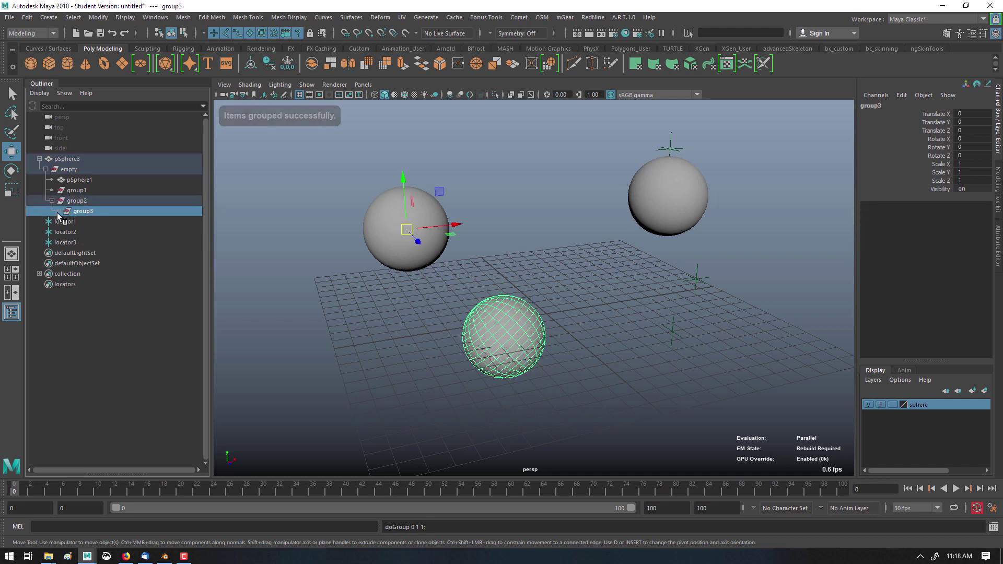
{"action": "left_click", "coordinate": [58, 211]}
{"action": "left_click", "coordinate": [94, 222]}
{"action": "key", "text": "ctrl+g"}
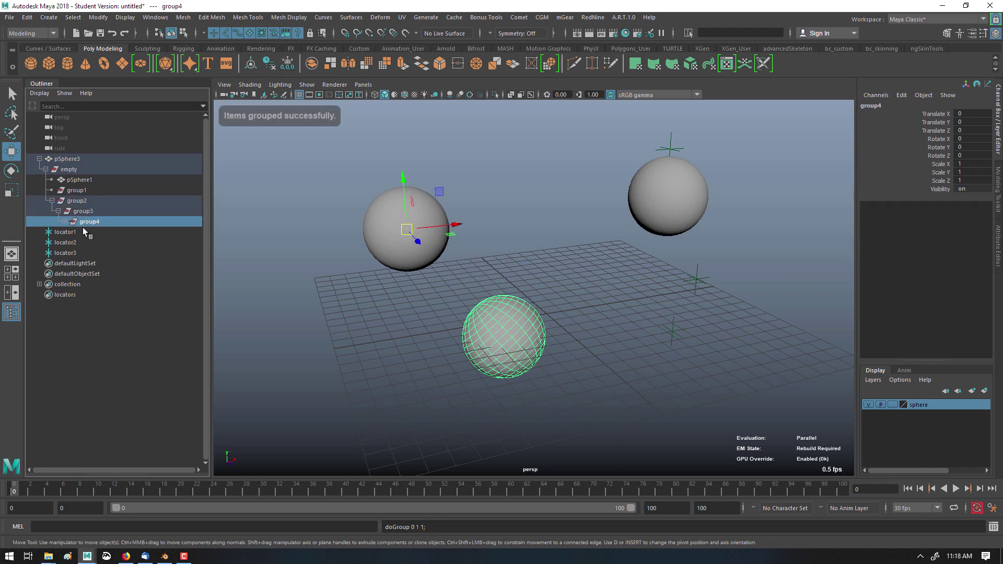
{"action": "left_click", "coordinate": [64, 222]}
{"action": "left_click", "coordinate": [94, 232]}
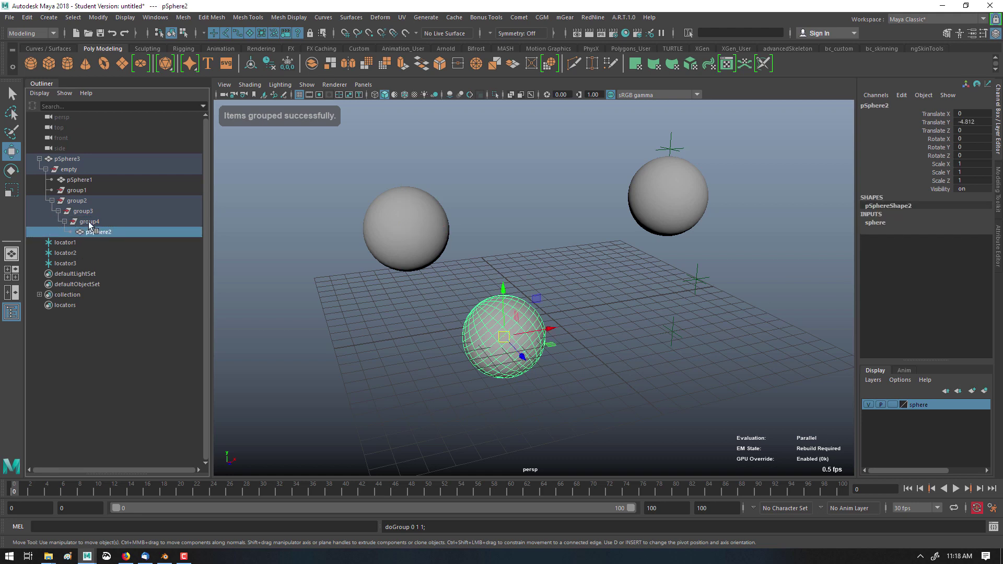
Move the outermost group above pSphere2 to about 3.2, -2.1, -0.5, rotate it to about -63, -10, 41 degrees, and deselect it.
{"action": "left_click", "coordinate": [88, 222]}
{"action": "left_click", "coordinate": [87, 212]}
{"action": "left_click", "coordinate": [89, 221]}
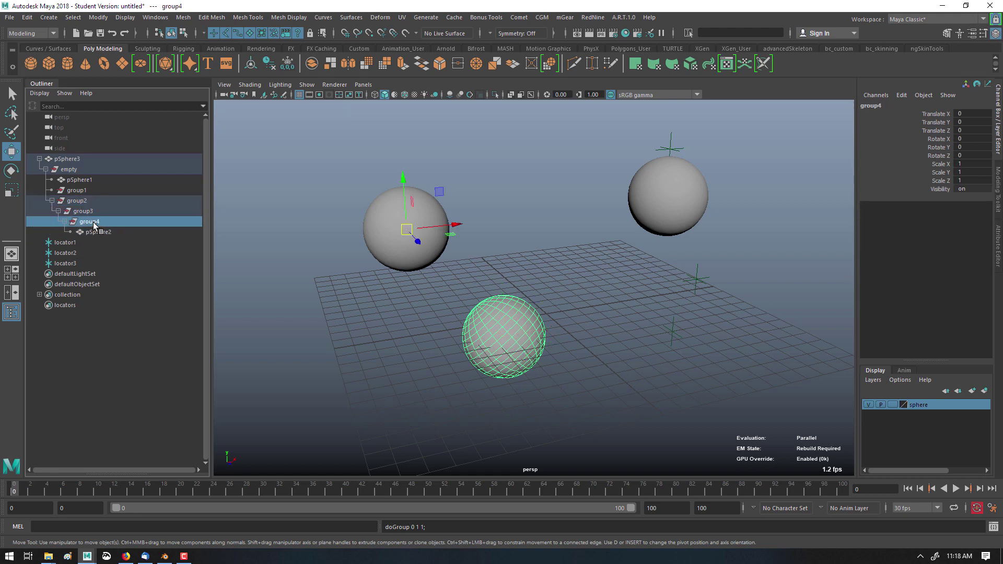
{"action": "left_click", "coordinate": [93, 212]}
{"action": "left_click", "coordinate": [89, 197]}
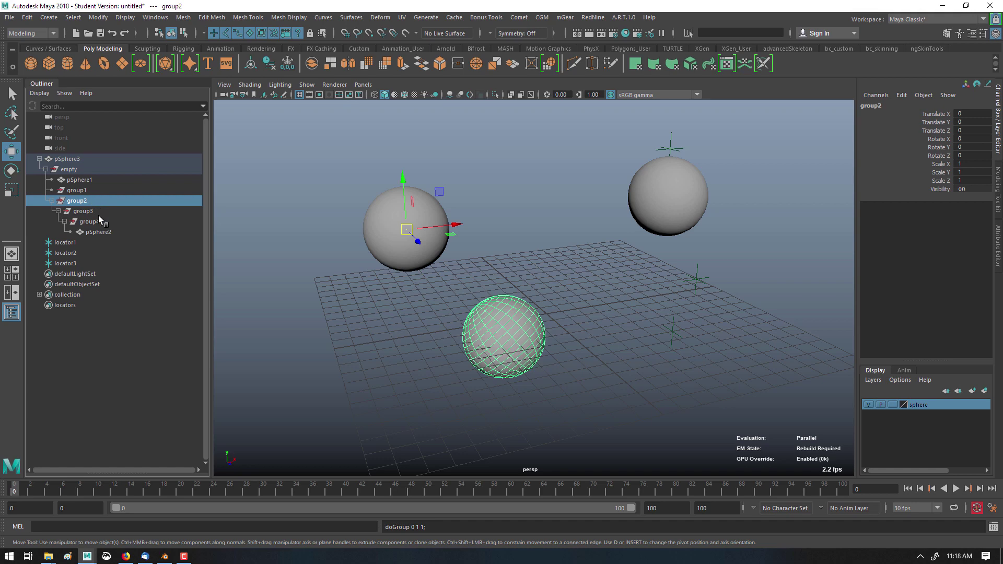
{"action": "left_click_drag", "start_coordinate": [424, 220], "coordinate": [441, 253]}
{"action": "key", "text": "e"}
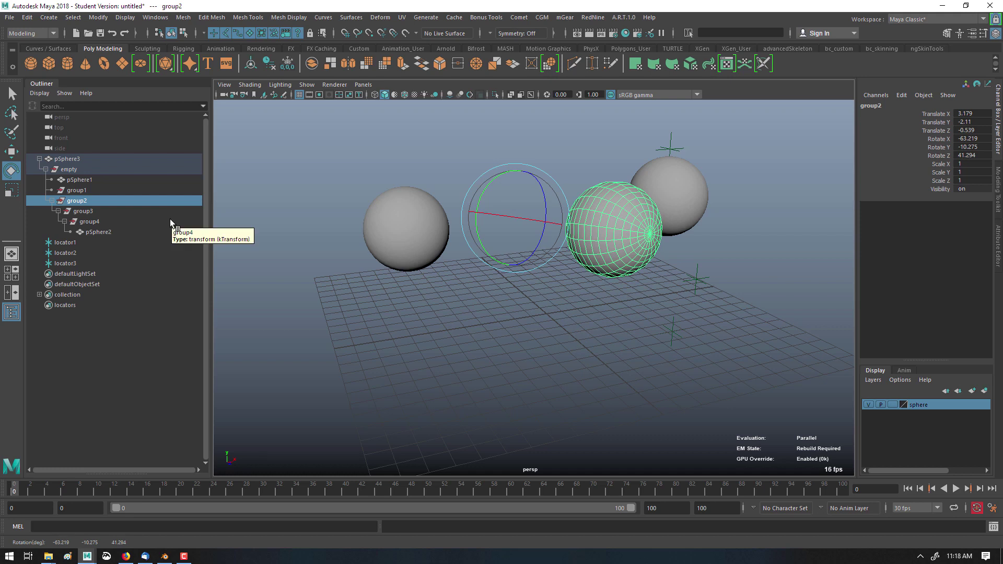
{"action": "left_click", "coordinate": [276, 284]}
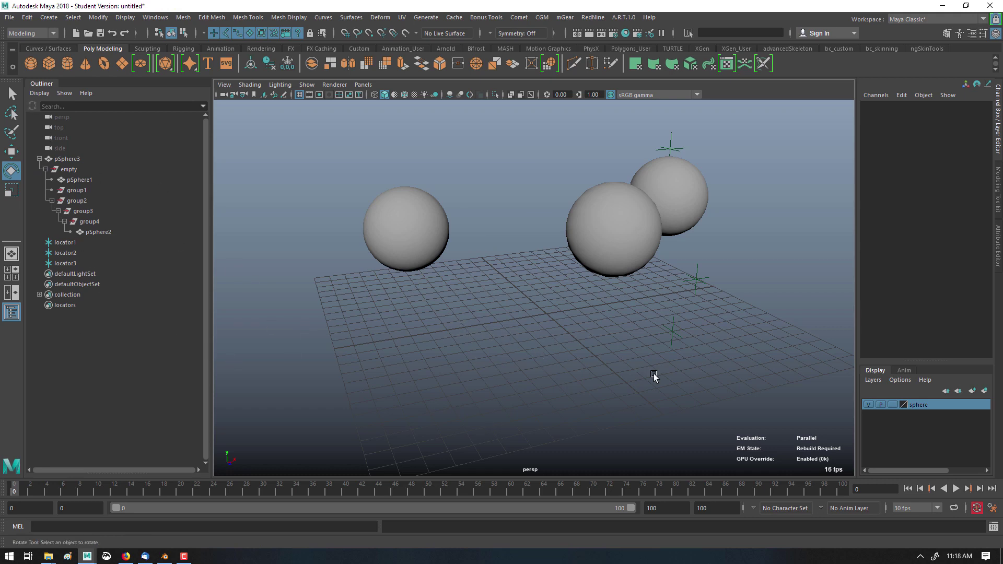
Switch to Blender and open the Add-ons section of the Preferences.
{"action": "left_click", "coordinate": [166, 557]}
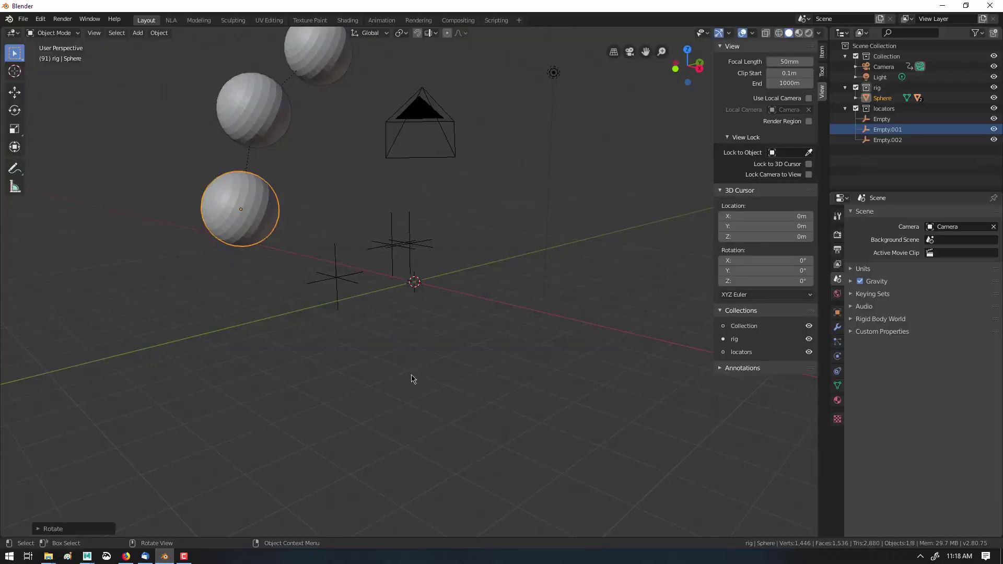
{"action": "middle_click_drag", "start_coordinate": [419, 321], "coordinate": [450, 383]}
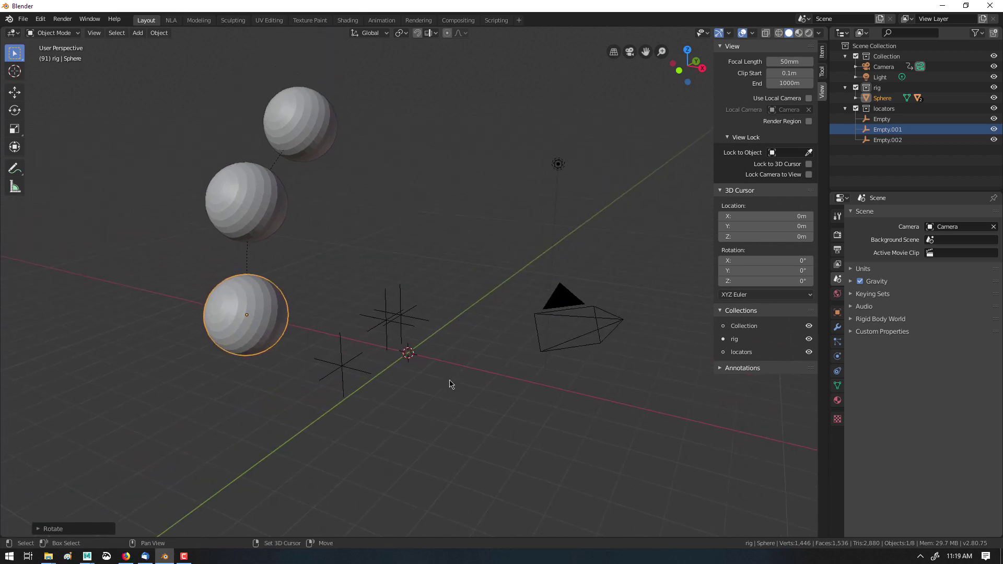
{"action": "left_click", "coordinate": [166, 34]}
{"action": "left_click", "coordinate": [90, 19]}
{"action": "mouse_move", "coordinate": [58, 22]}
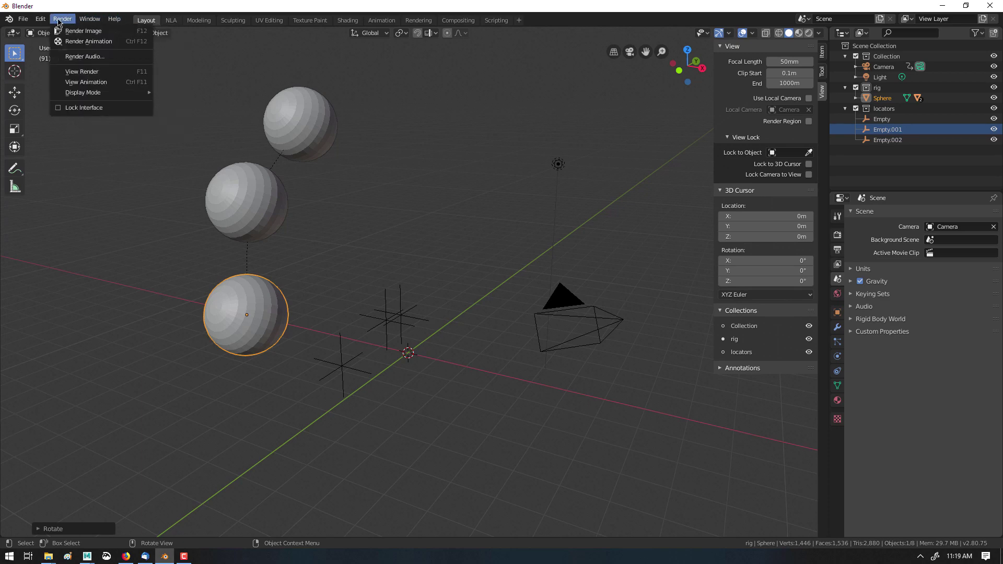
{"action": "left_click", "coordinate": [78, 160]}
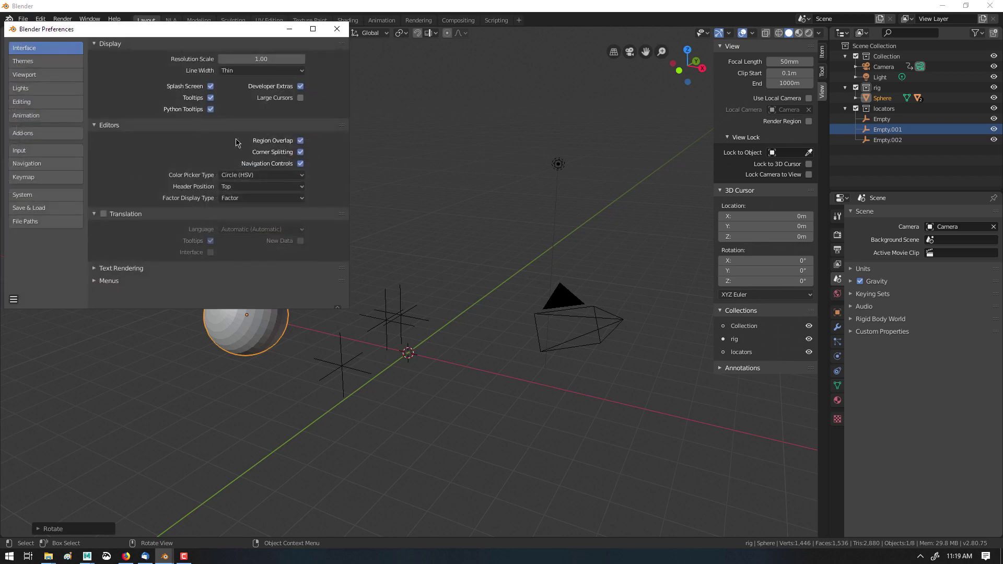
{"action": "left_click", "coordinate": [61, 134]}
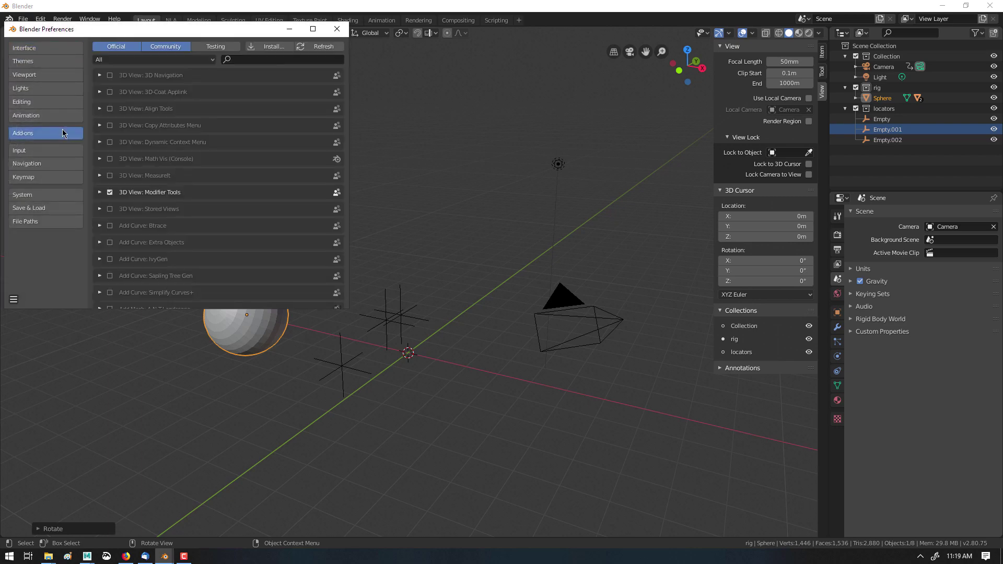
Search the add-ons for "extra", check that Add Mesh: Extra Objects is enabled, and close the Preferences.
{"action": "left_click", "coordinate": [272, 60]}
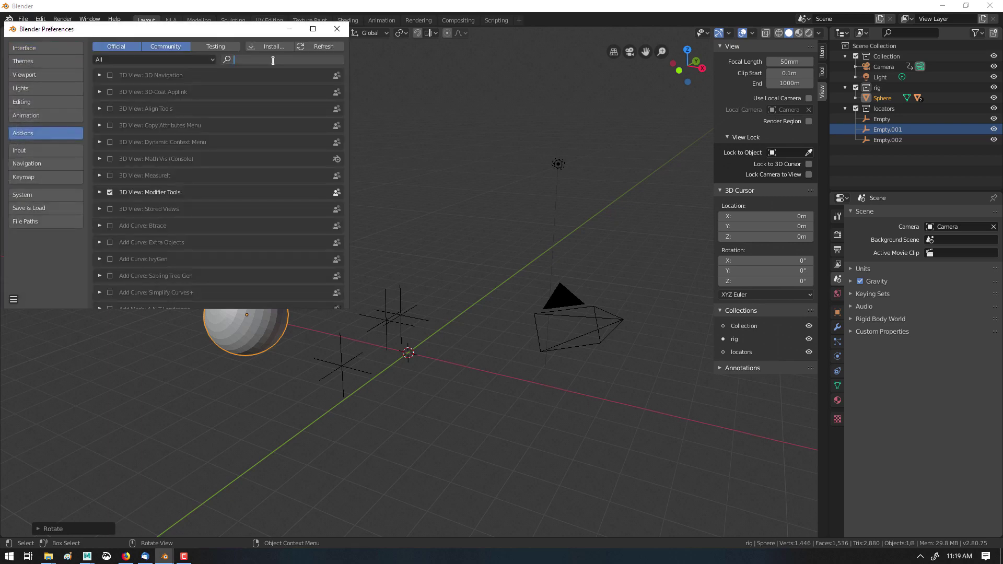
{"action": "type", "text": "extra"}
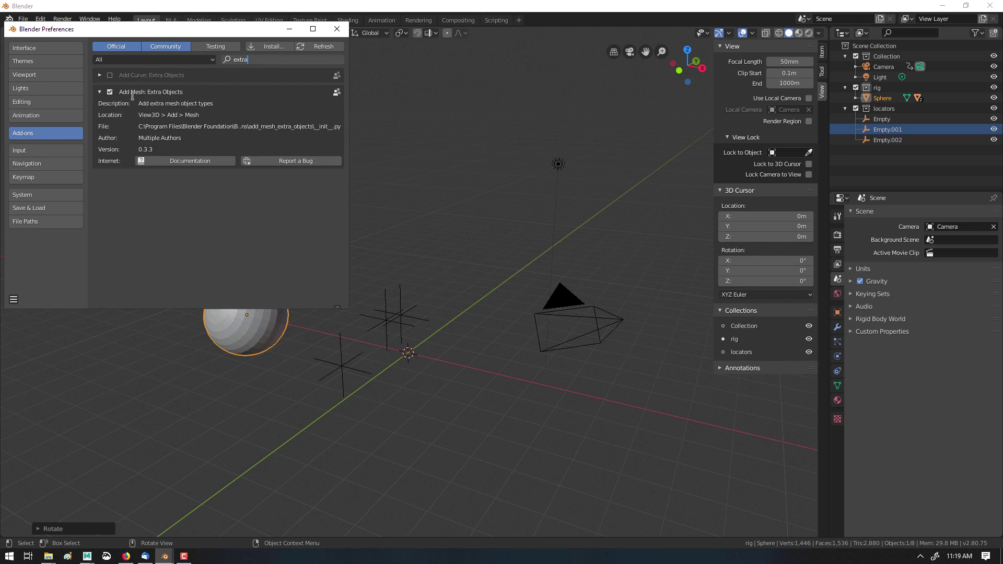
{"action": "key", "text": "Return"}
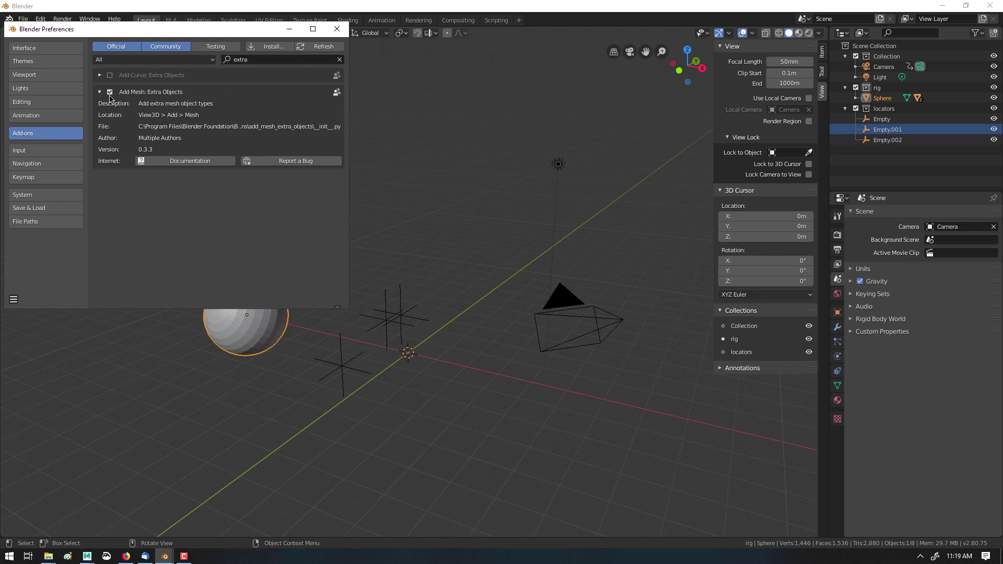
{"action": "left_click", "coordinate": [337, 28]}
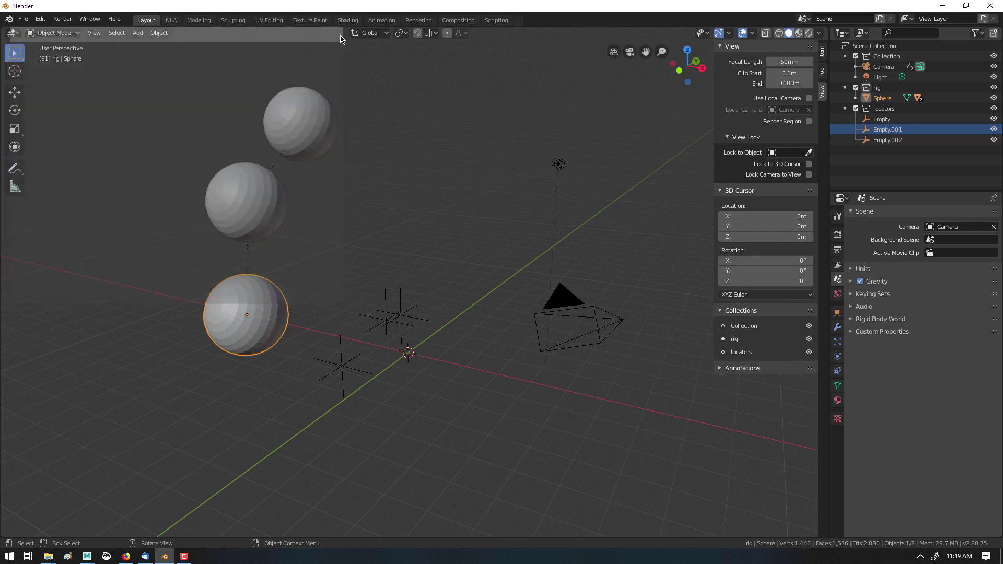
Select the uppermost sphere of the chain and apply Parent To Empty to it.
{"action": "left_click", "coordinate": [321, 150]}
{"action": "left_click", "coordinate": [159, 32]}
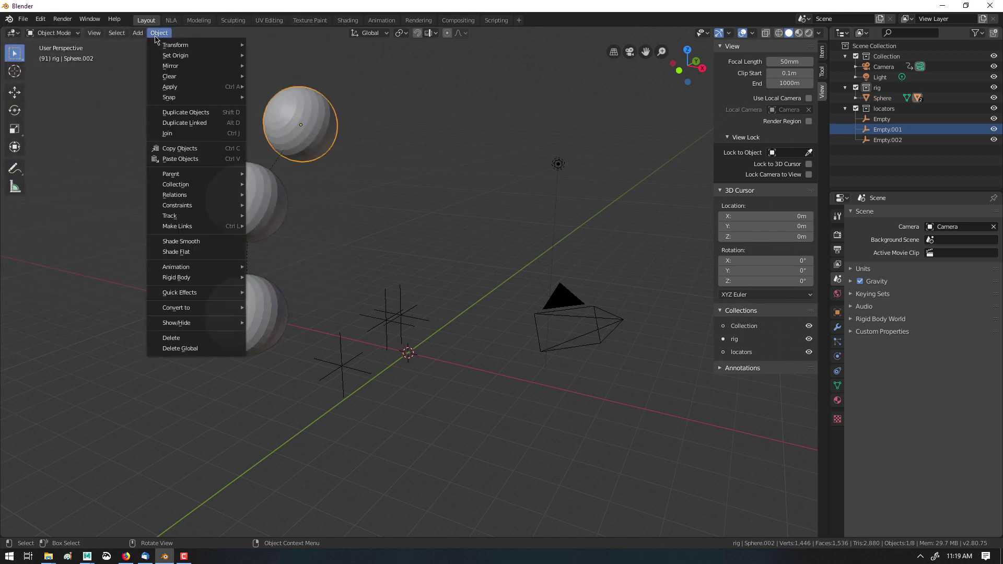
{"action": "mouse_move", "coordinate": [138, 33]}
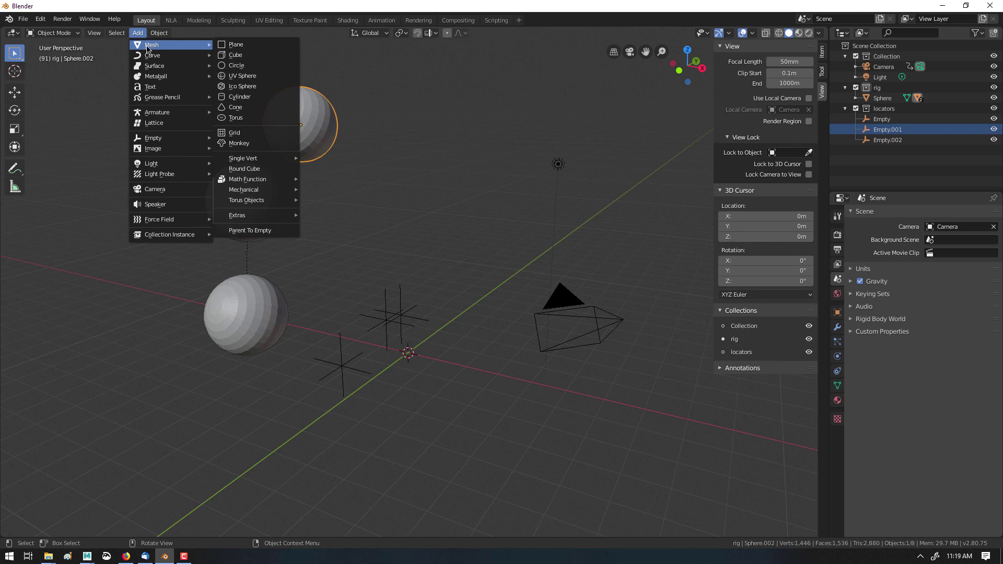
{"action": "left_click", "coordinate": [250, 230]}
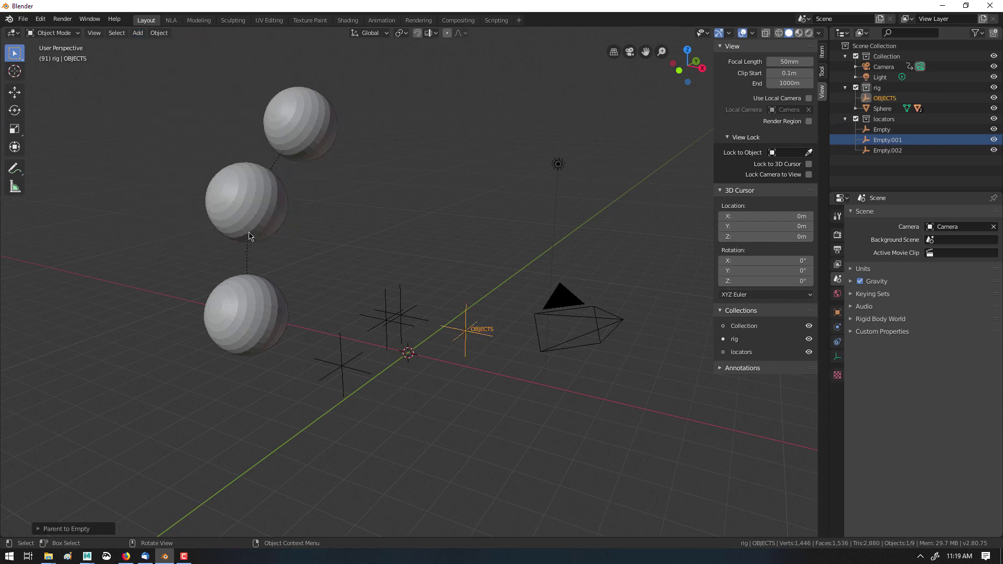
Hide the viewport toolbar and move the new OBJECTS empty upward above the grid.
{"action": "middle_click_drag", "start_coordinate": [550, 335], "coordinate": [411, 368]}
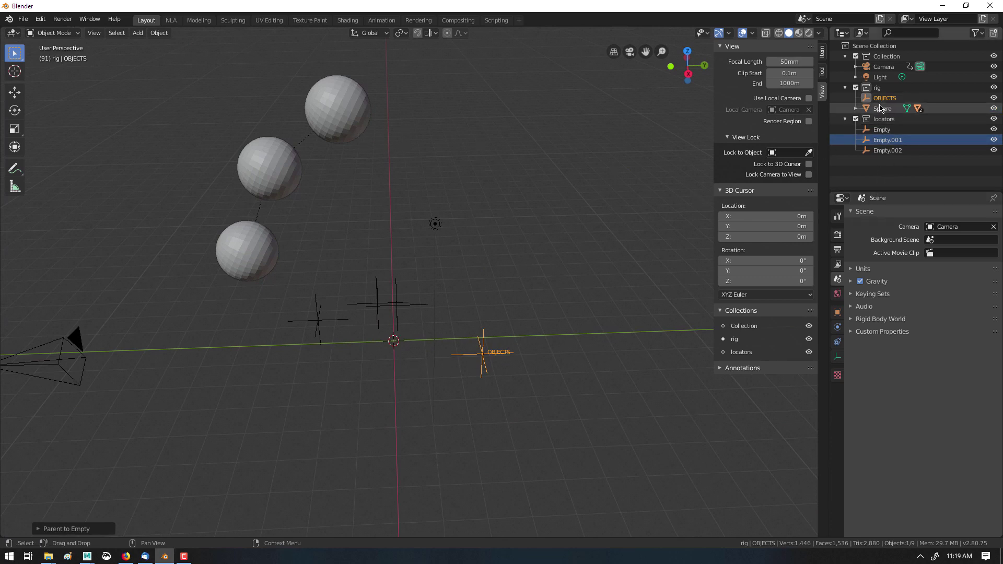
{"action": "key", "text": "t"}
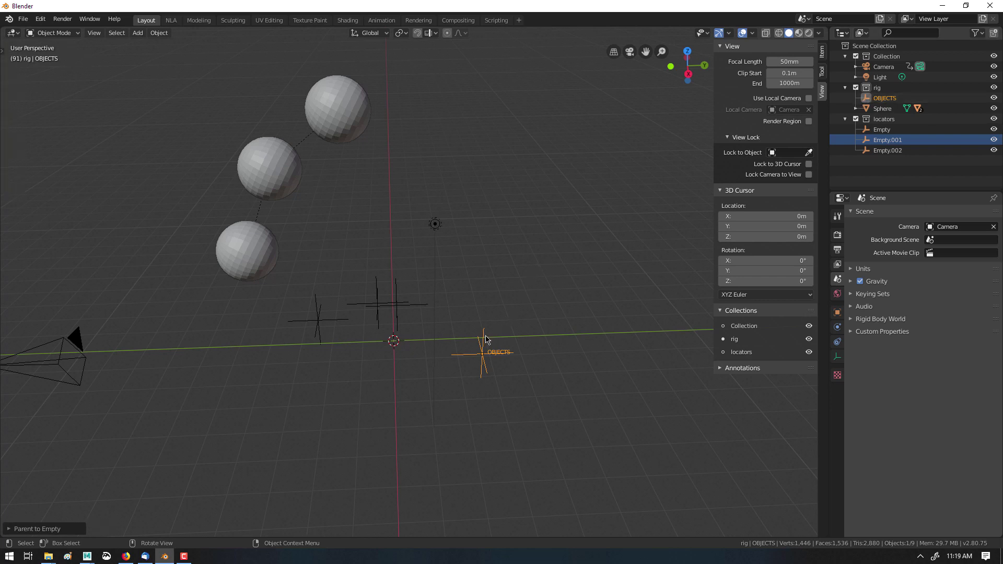
{"action": "left_click", "coordinate": [494, 339]}
{"action": "left_click_drag", "start_coordinate": [490, 343], "coordinate": [478, 369]}
{"action": "key", "text": "g"}
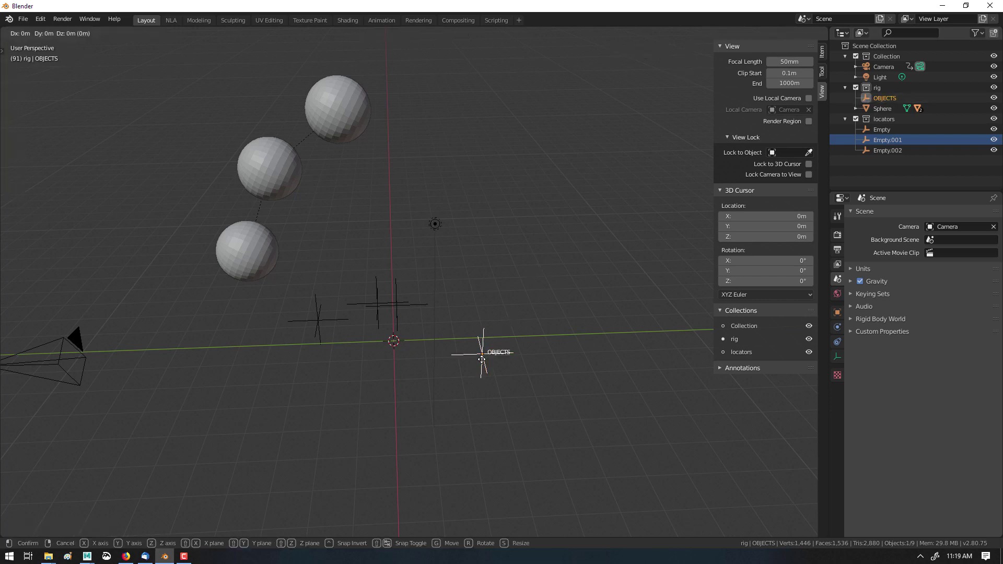
{"action": "left_click", "coordinate": [489, 309]}
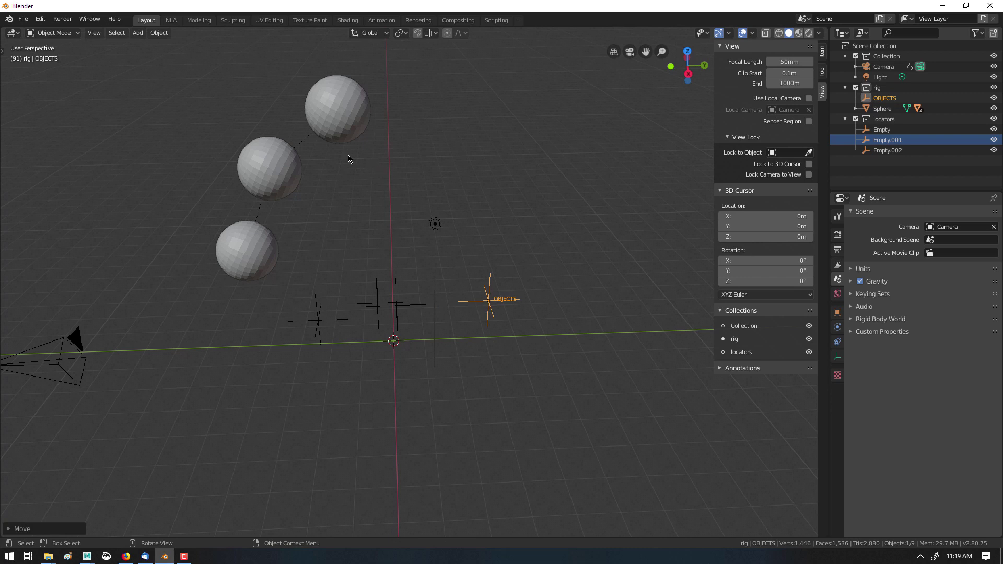
Try to parent the uppermost sphere using Object (Keep Transform), check the parent options, and deselect the sphere.
{"action": "left_click", "coordinate": [351, 122]}
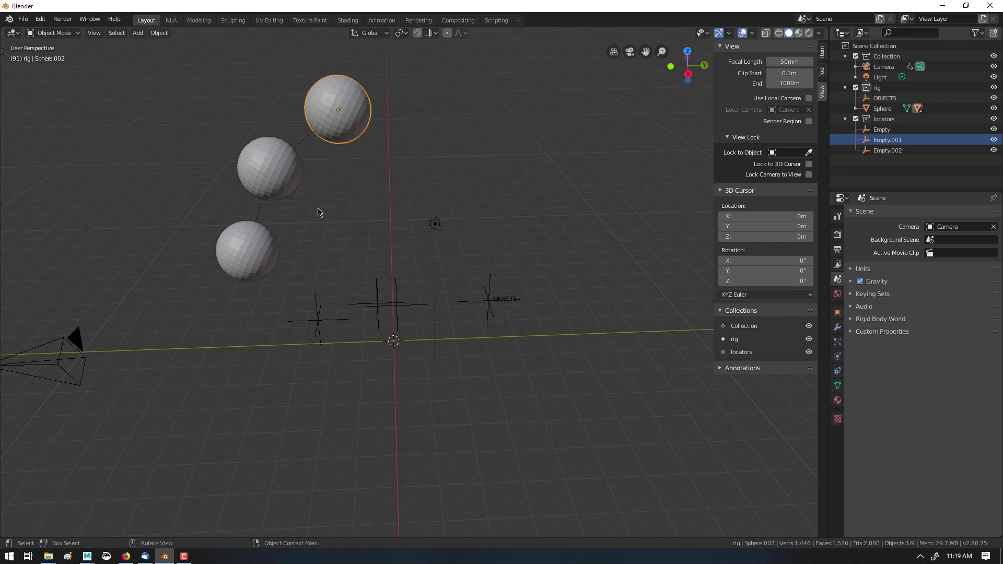
{"action": "right_click", "coordinate": [353, 119]}
{"action": "key", "text": "shift+o"}
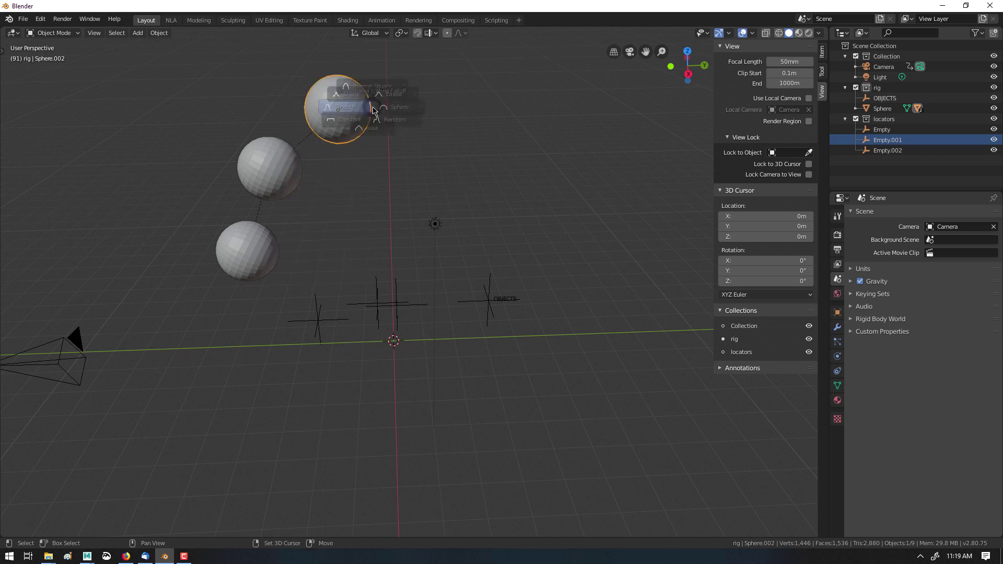
{"action": "key", "text": "Escape"}
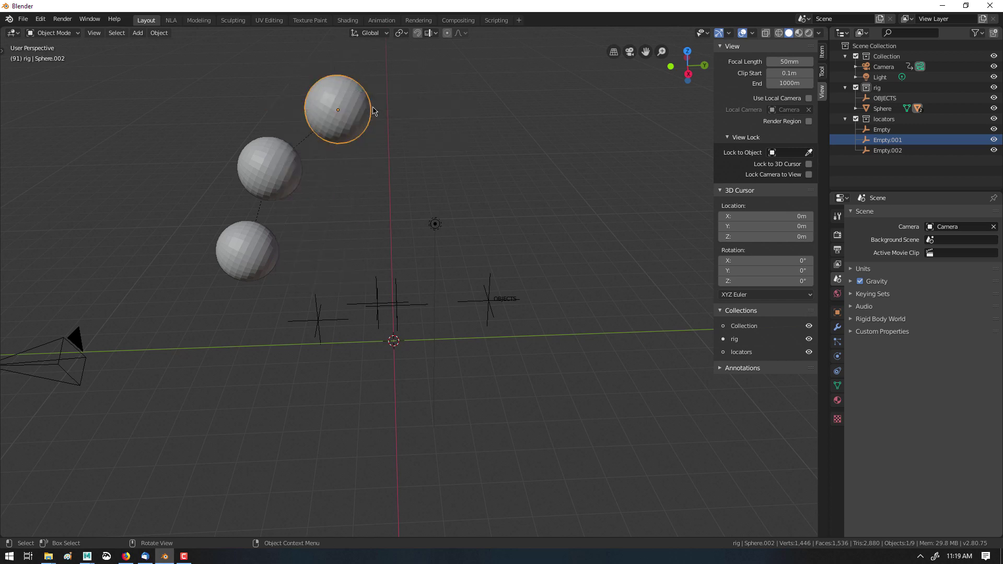
{"action": "key", "text": "ctrl+p"}
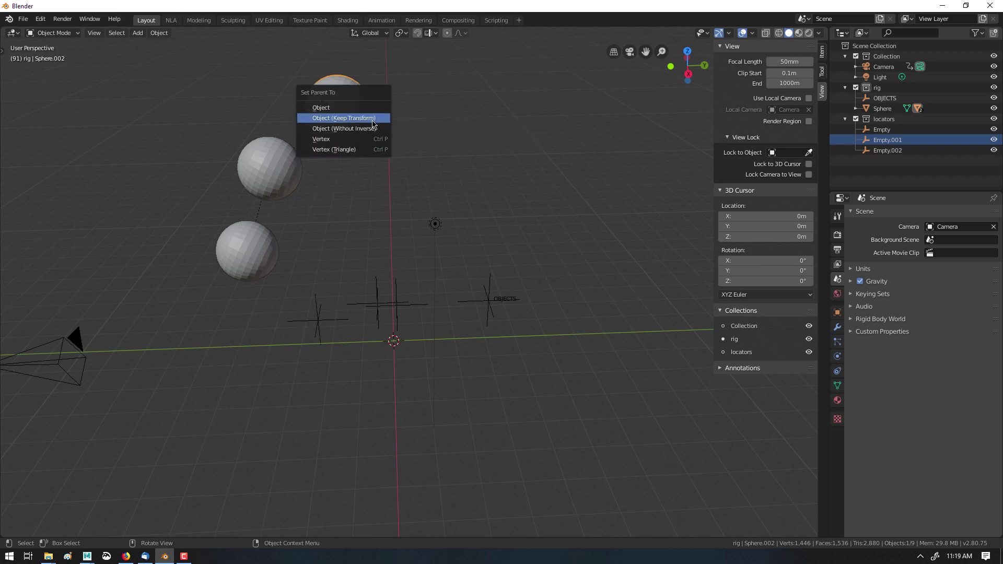
{"action": "left_click", "coordinate": [373, 120]}
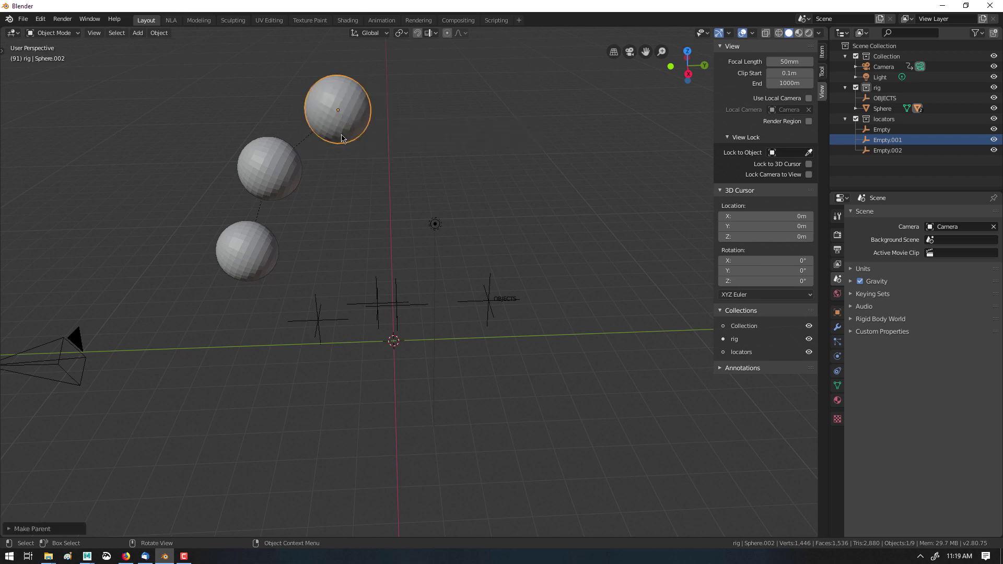
{"action": "left_click", "coordinate": [10, 531]}
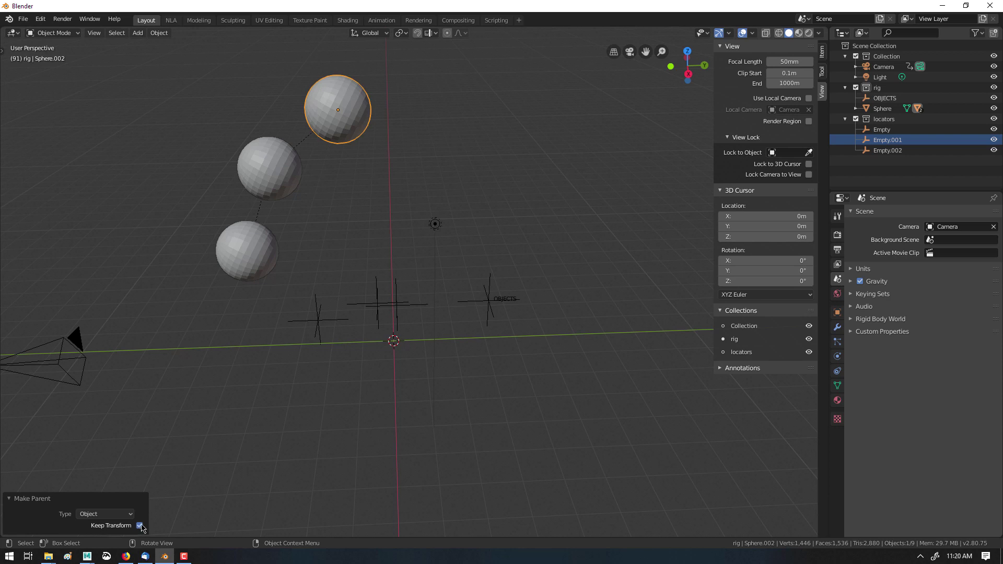
{"action": "left_click", "coordinate": [382, 135]}
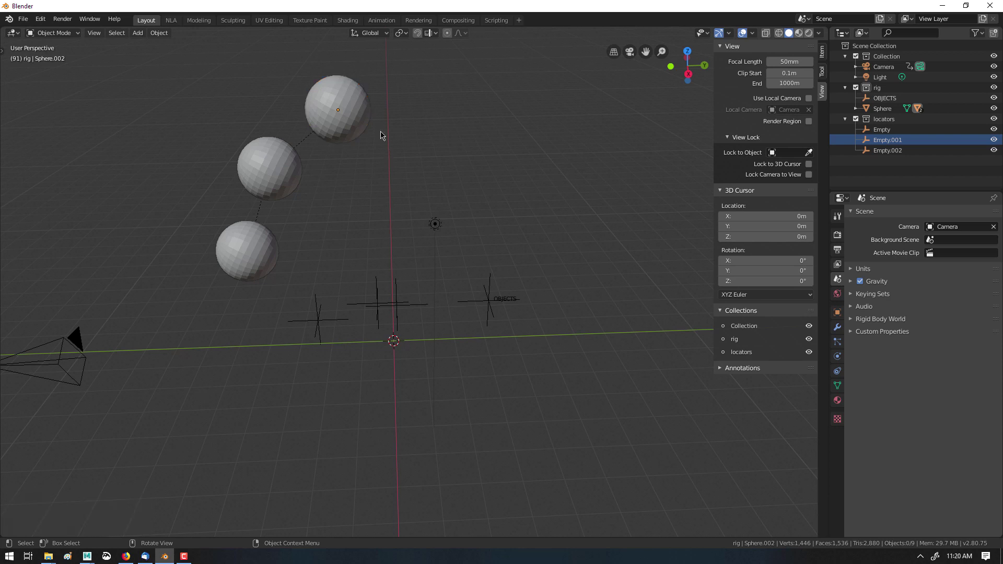
Move the uppermost sphere about -0.5 m along Y and clear its parent while keeping its transform.
{"action": "left_click_drag", "start_coordinate": [364, 120], "coordinate": [349, 119]}
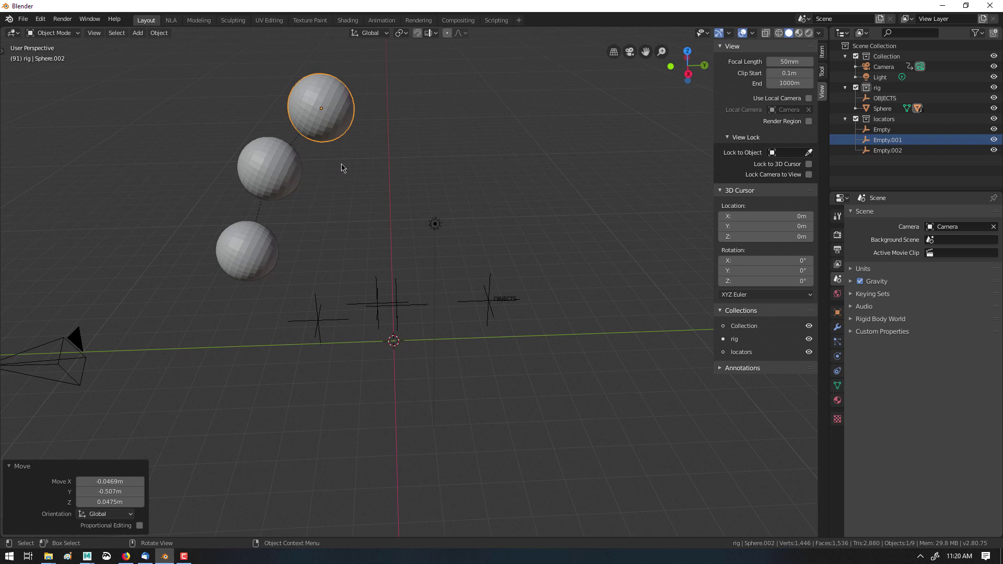
{"action": "key", "text": "ctrl+p"}
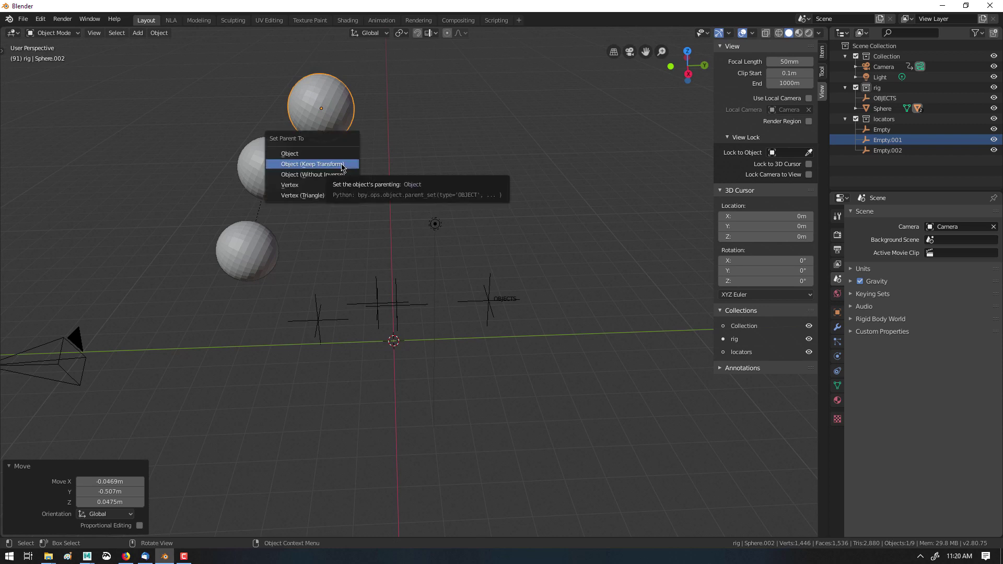
{"action": "left_click", "coordinate": [308, 113]}
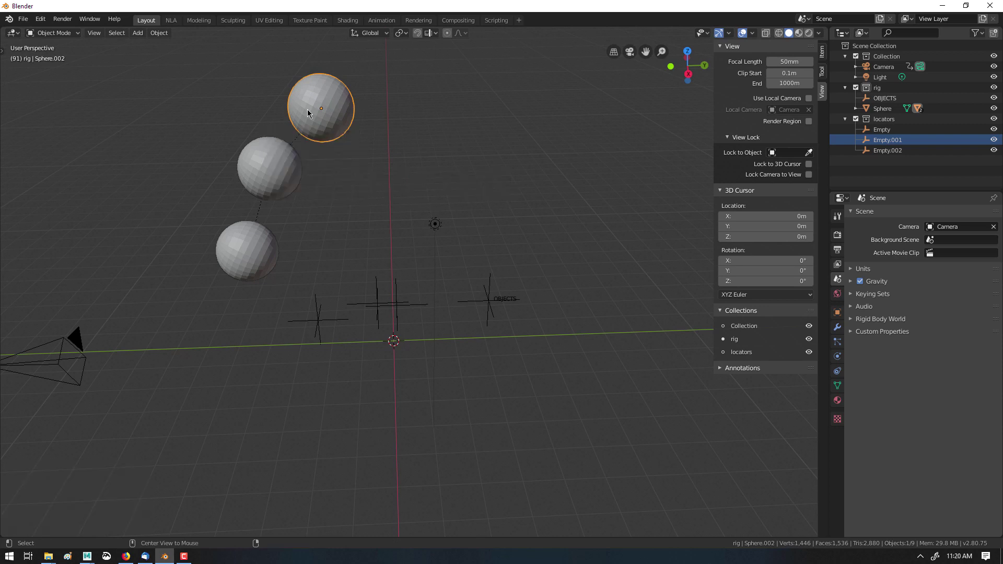
{"action": "key", "text": "alt+p"}
{"action": "left_click", "coordinate": [293, 127]}
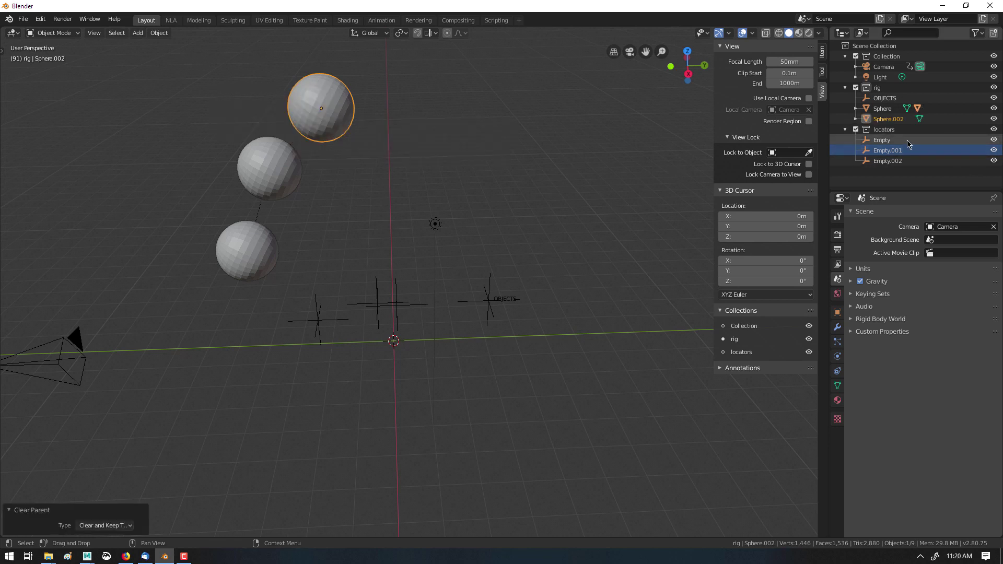
Test the unparented sphere by moving it about 5 m along Y, and undo that move.
{"action": "left_click", "coordinate": [337, 116]}
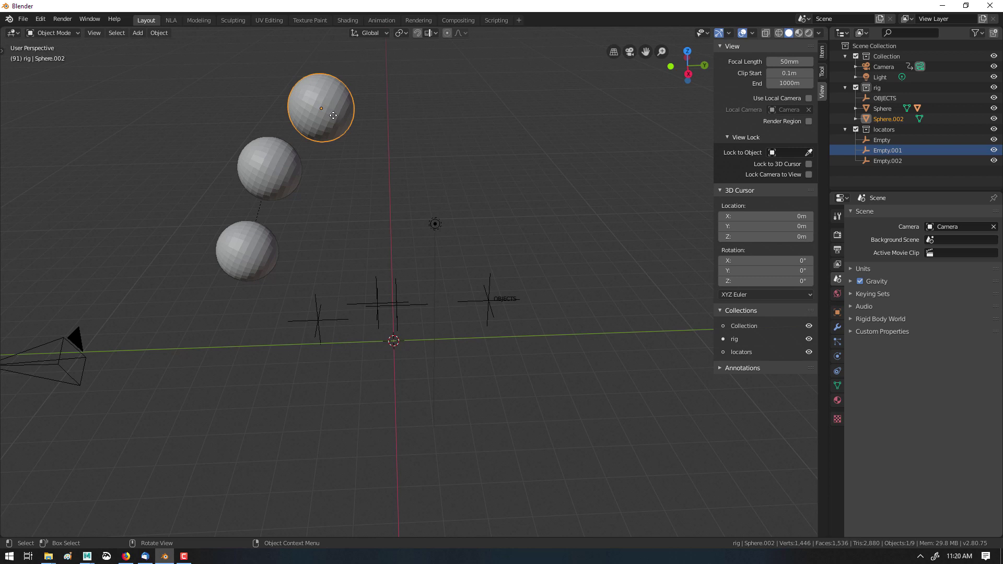
{"action": "left_click", "coordinate": [498, 111]}
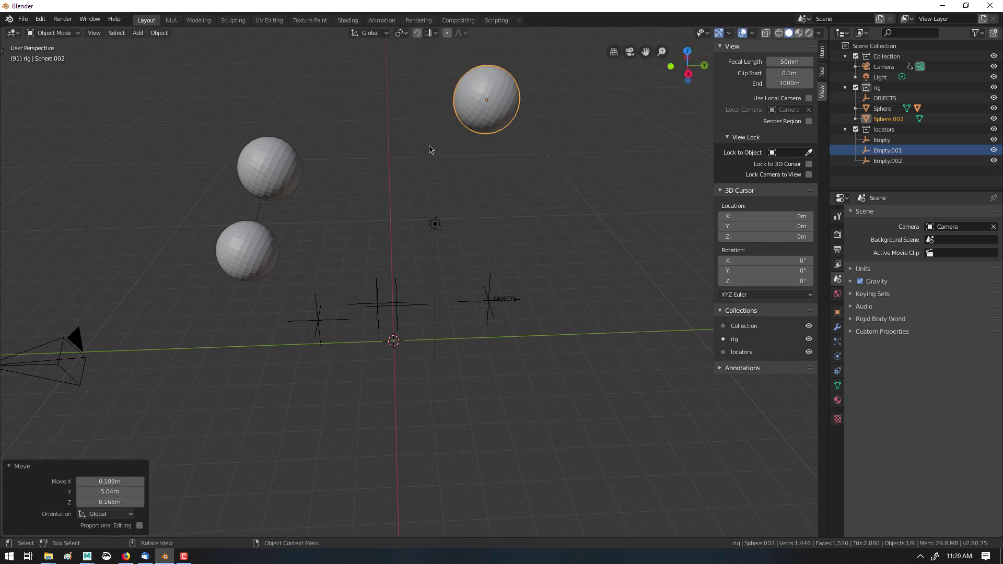
{"action": "key", "text": "ctrl+z"}
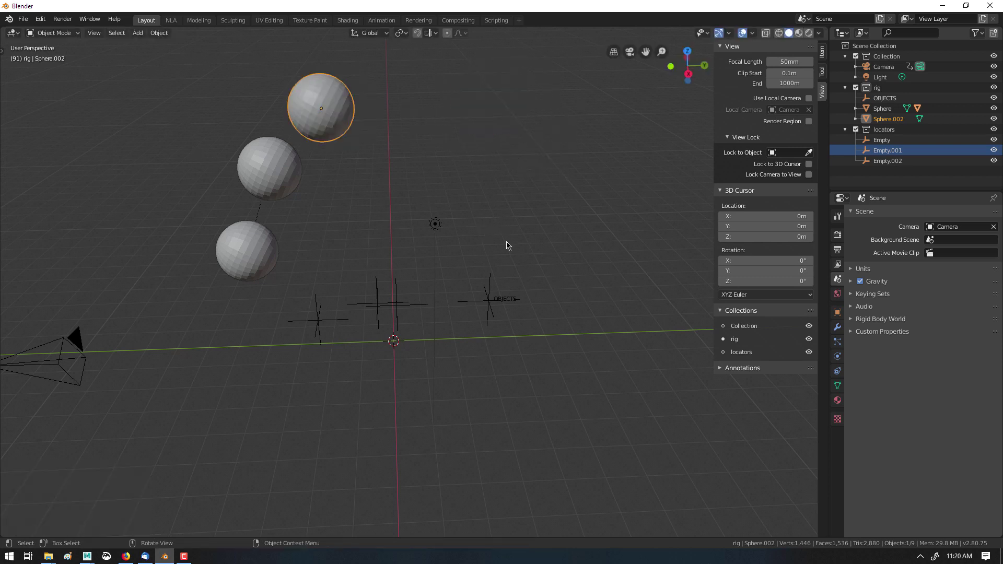
Select the uppermost sphere together with the OBJECTS empty and apply Align Objects to them.
{"action": "left_click", "coordinate": [500, 301], "text": "shift"}
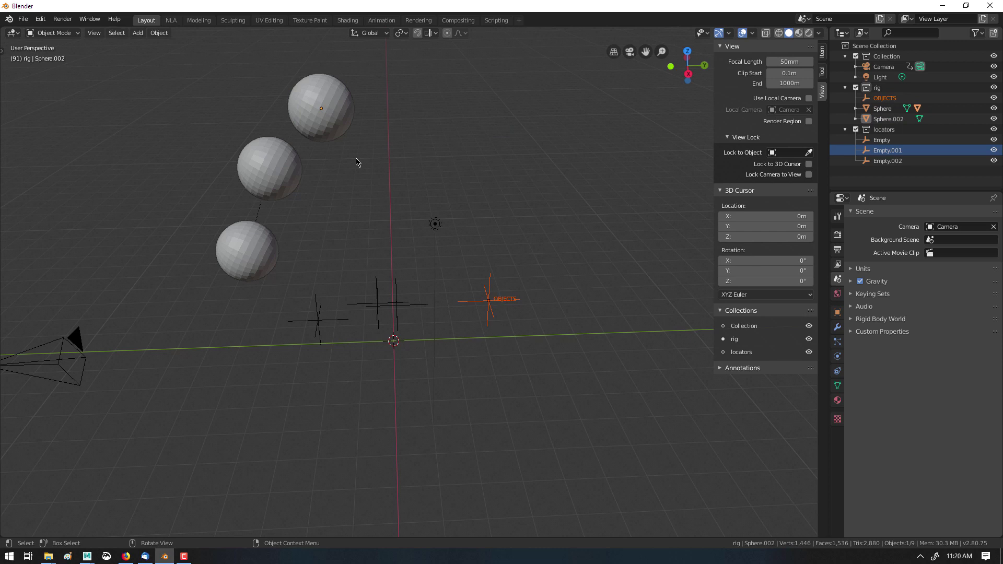
{"action": "left_click", "coordinate": [327, 124], "text": "shift"}
{"action": "left_click", "coordinate": [503, 333], "text": "shift"}
{"action": "left_click", "coordinate": [137, 34]}
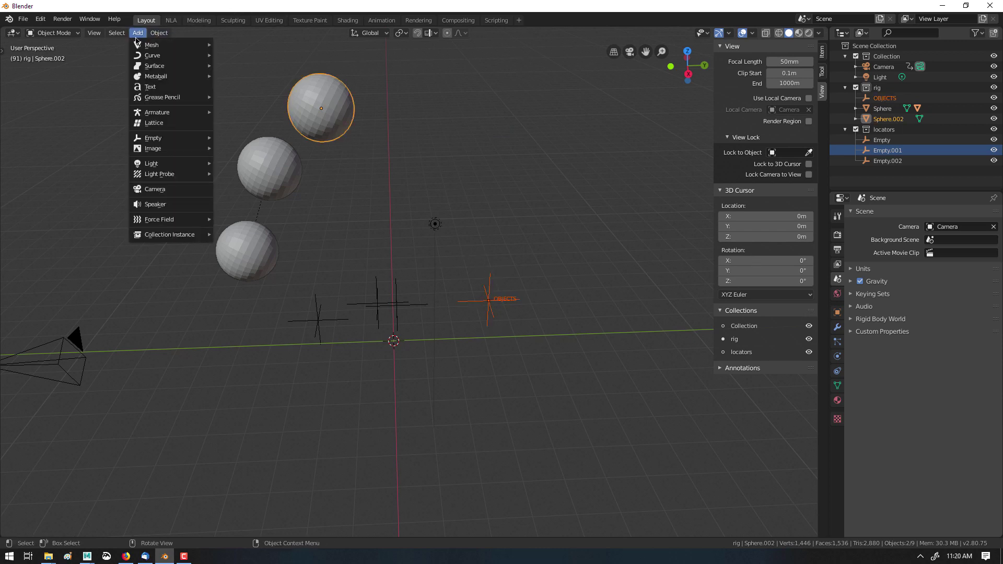
{"action": "mouse_move", "coordinate": [128, 38]}
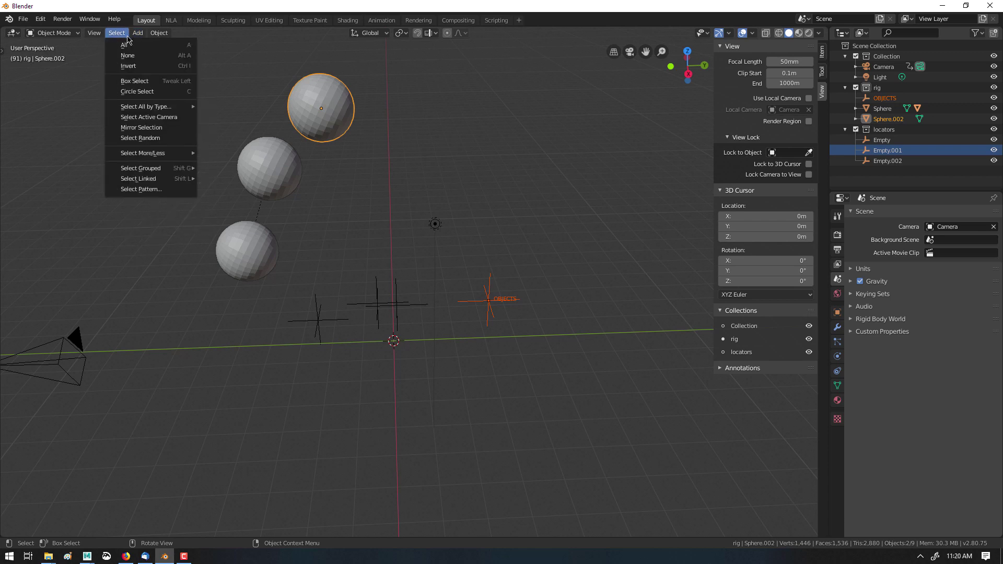
{"action": "mouse_move", "coordinate": [159, 33]}
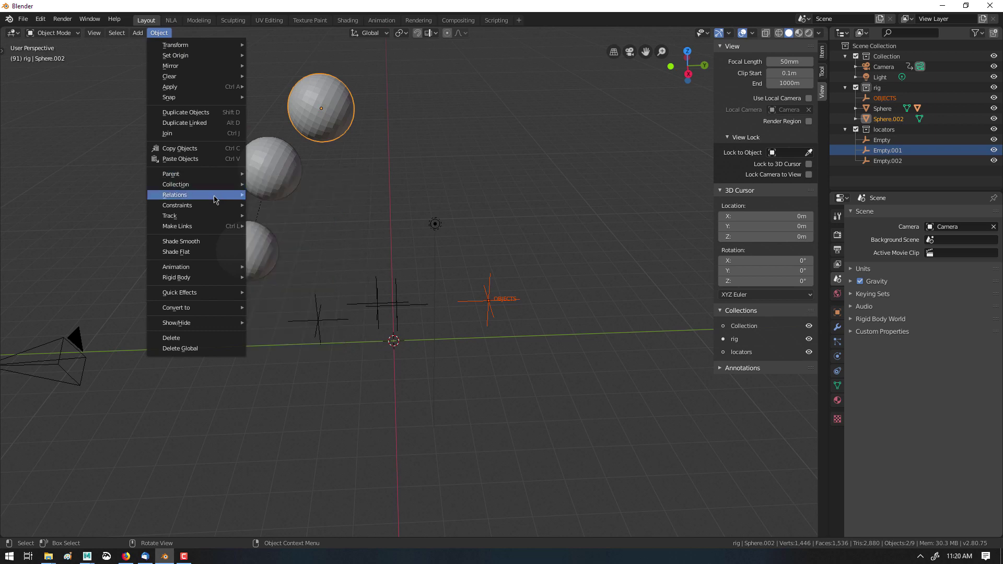
{"action": "mouse_move", "coordinate": [214, 212]}
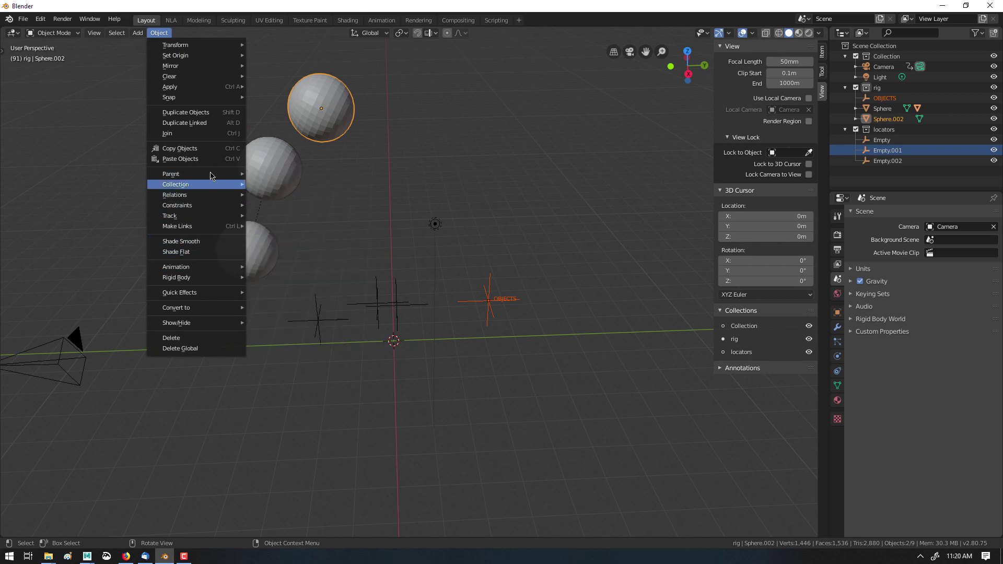
{"action": "mouse_move", "coordinate": [223, 47]}
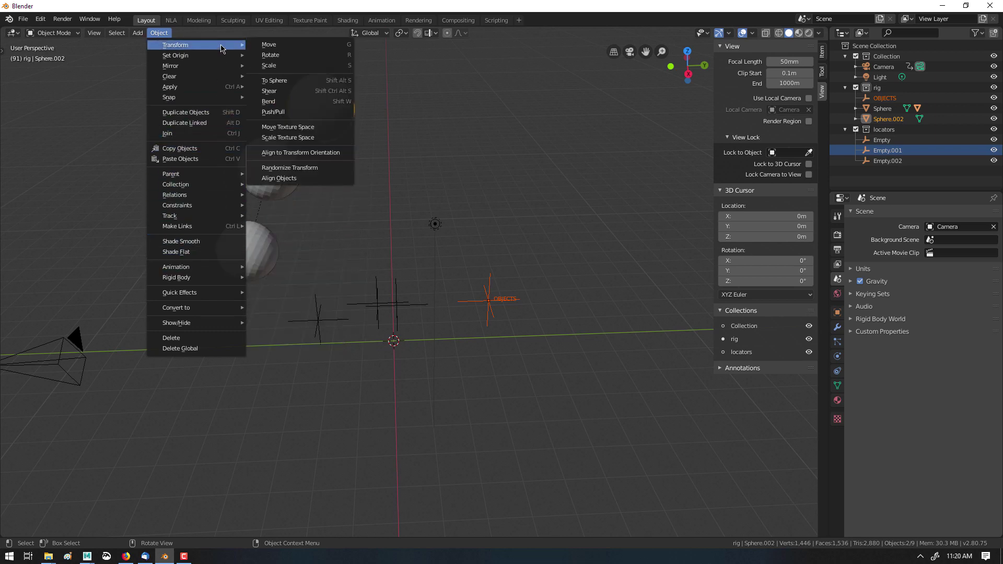
{"action": "left_click", "coordinate": [325, 179]}
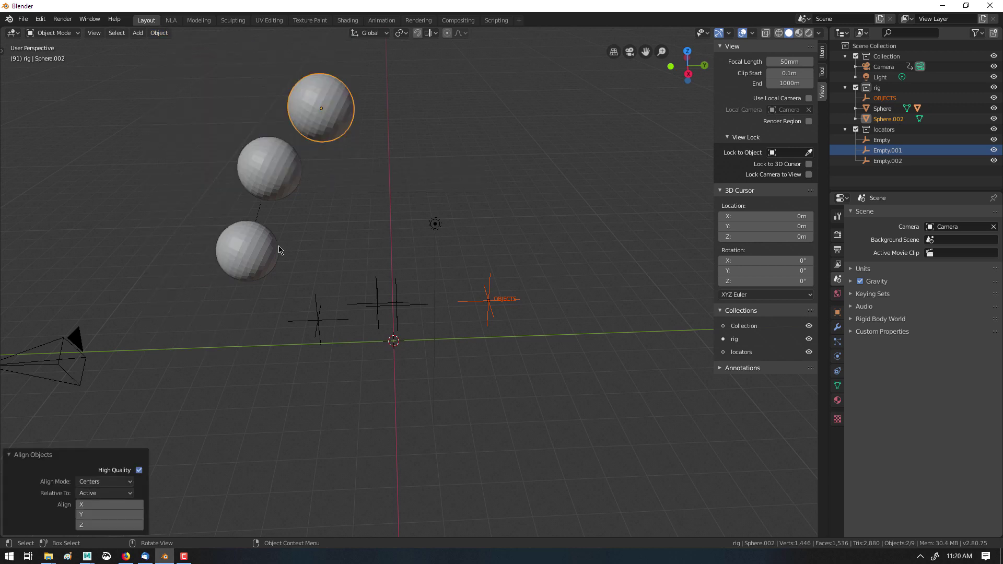
Set the alignment relative to Selection and try aligning the centers on the X, Y and Z axes.
{"action": "left_click", "coordinate": [113, 482]}
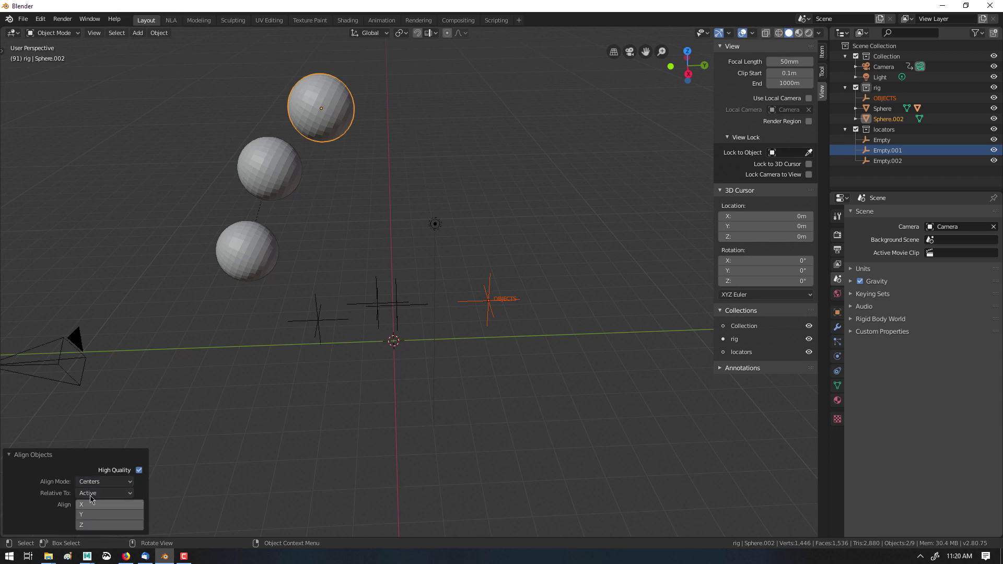
{"action": "left_click", "coordinate": [95, 494]}
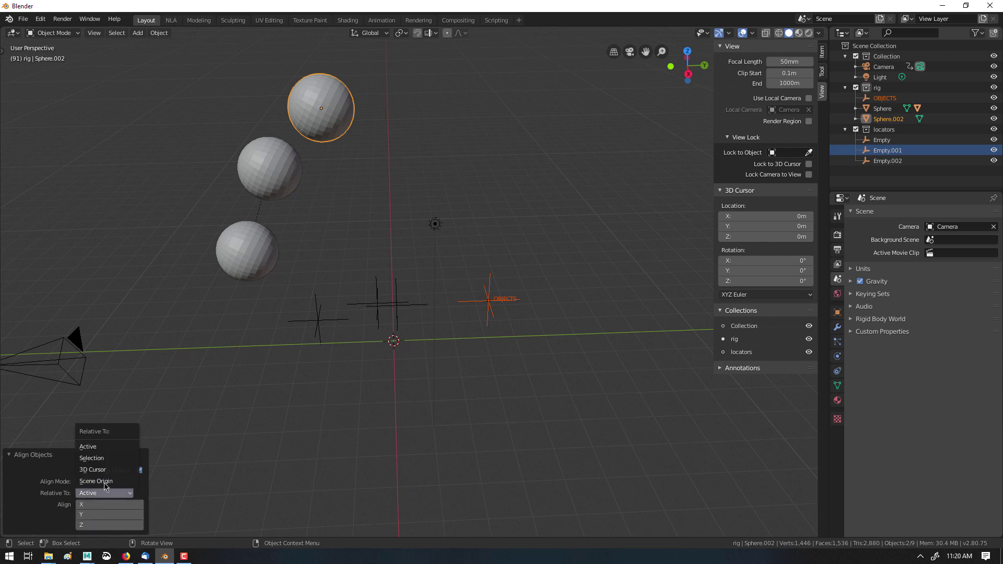
{"action": "left_click", "coordinate": [114, 458]}
{"action": "left_click", "coordinate": [97, 505]}
{"action": "left_click", "coordinate": [97, 515]}
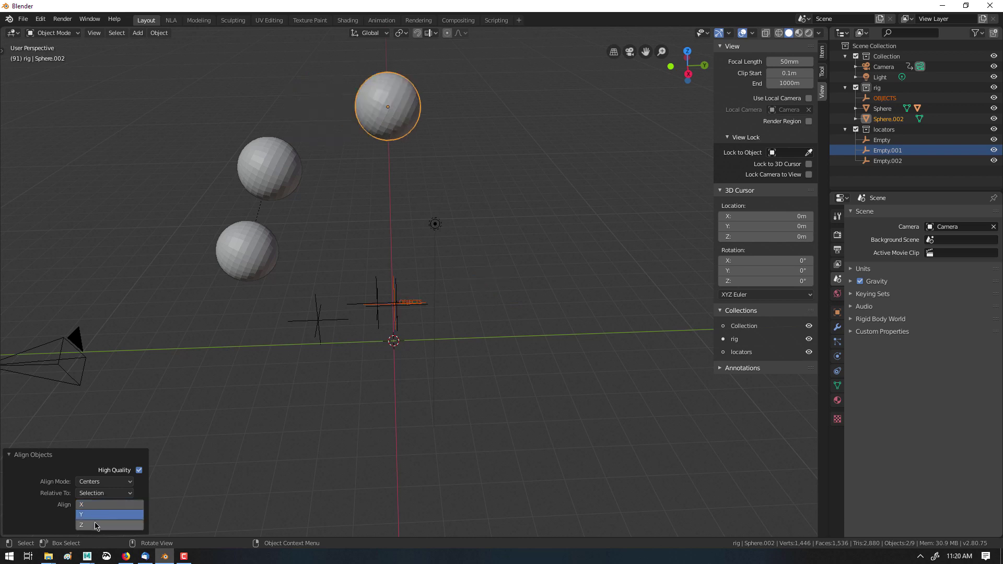
{"action": "left_click", "coordinate": [98, 525]}
Set the align mode to Positive Sides, try the Y axis, and settle on aligning along X.
{"action": "left_click", "coordinate": [112, 482]}
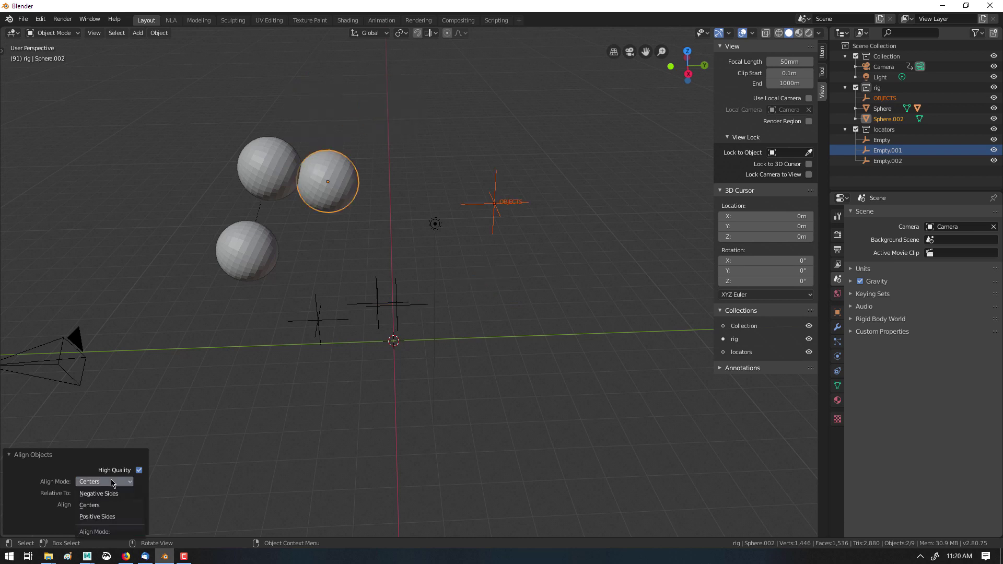
{"action": "left_click", "coordinate": [111, 517]}
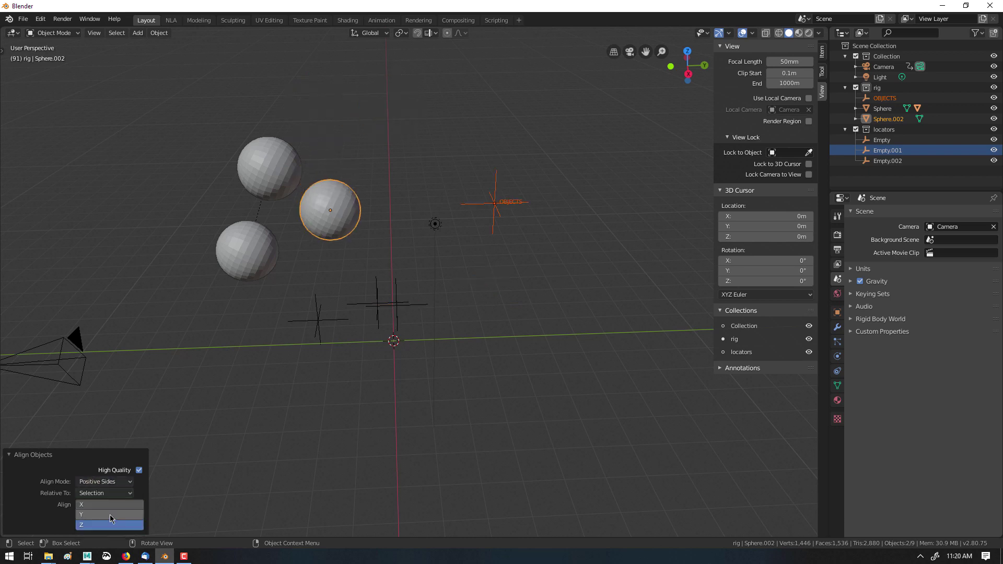
{"action": "left_click", "coordinate": [112, 515]}
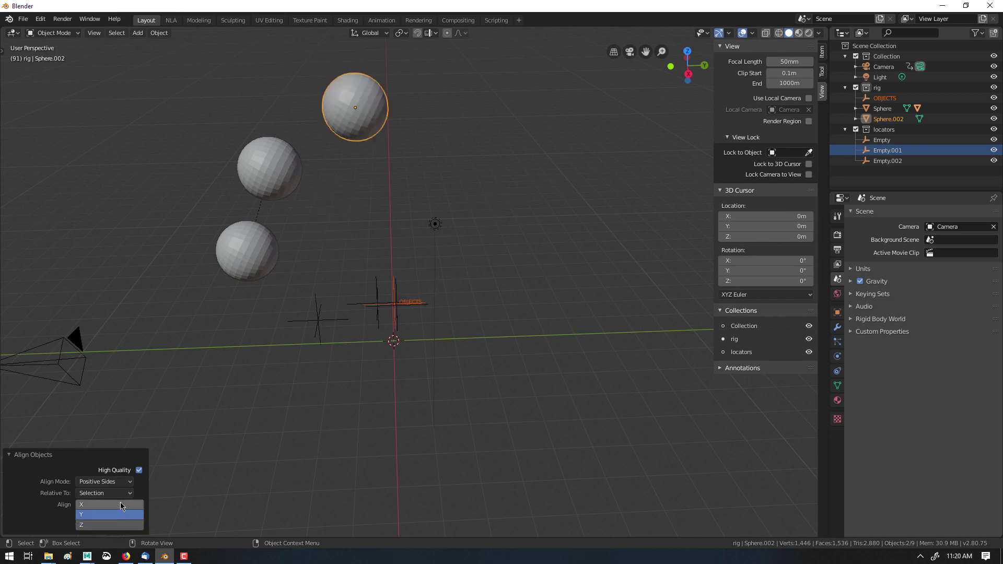
{"action": "left_click", "coordinate": [120, 493]}
{"action": "left_click", "coordinate": [129, 509]}
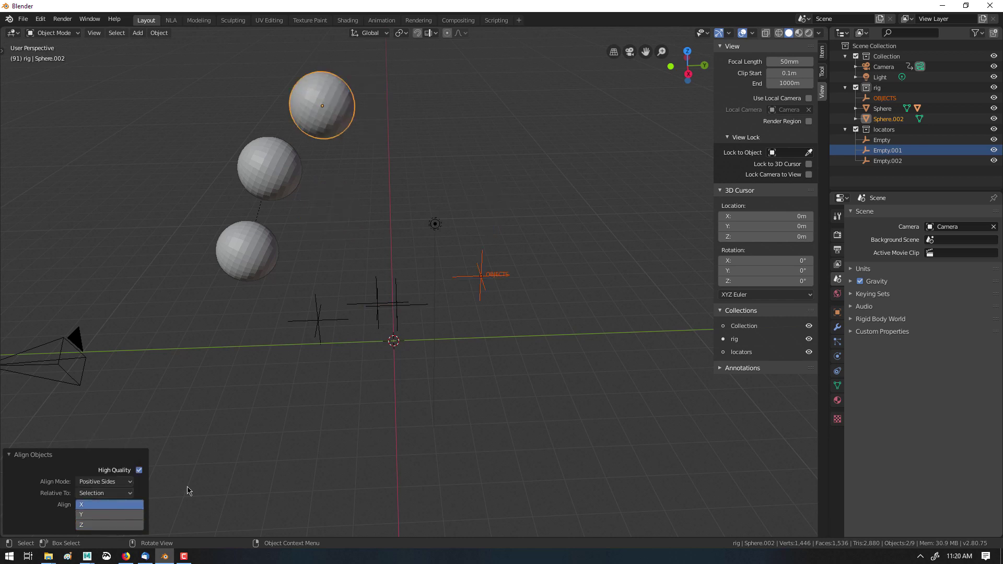
Select only the OBJECTS empty, enable snapping, and move it -3 m in X, -5 m in Y and 6 m in Z onto the uppermost sphere.
{"action": "left_click", "coordinate": [476, 294]}
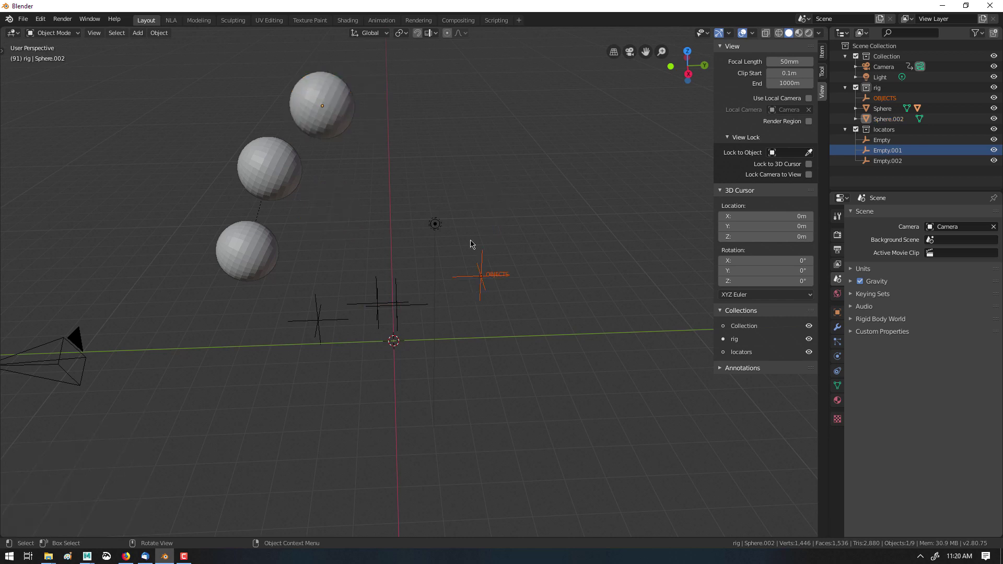
{"action": "left_click", "coordinate": [418, 33]}
{"action": "key", "text": "g"}
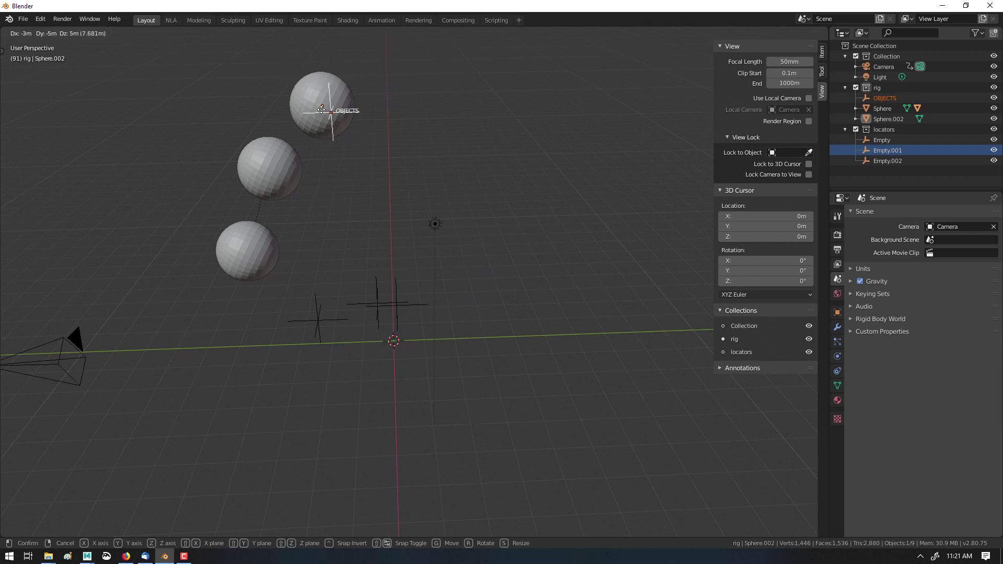
{"action": "left_click", "coordinate": [318, 80]}
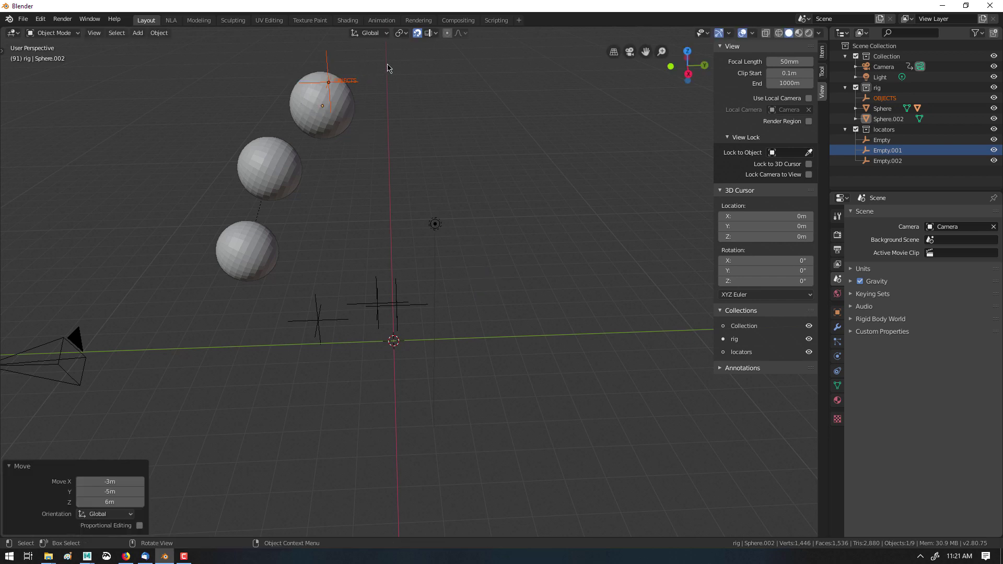
Set snapping to Volume and move the OBJECTS empty to the center of the uppermost sphere.
{"action": "left_click", "coordinate": [428, 34]}
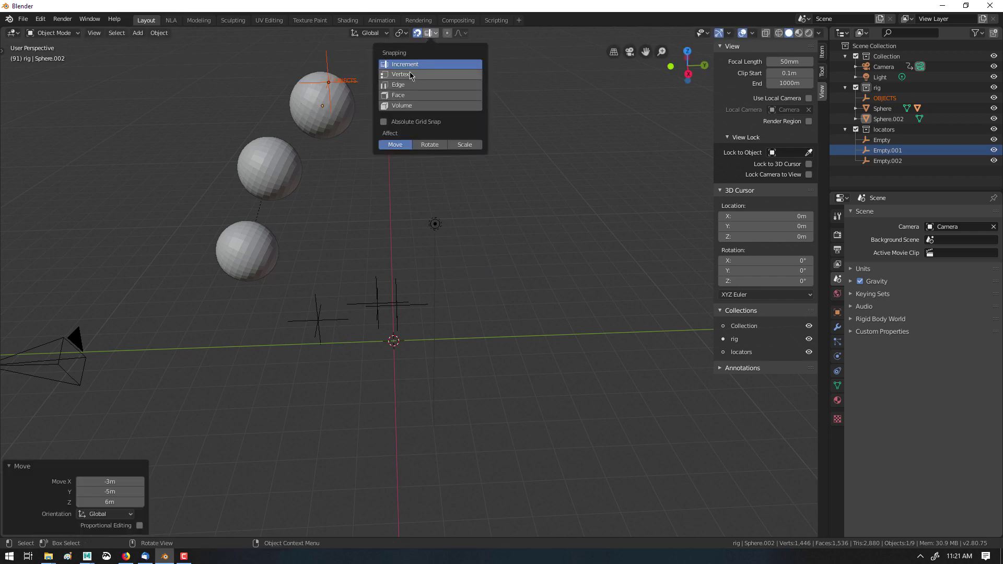
{"action": "left_click", "coordinate": [413, 106]}
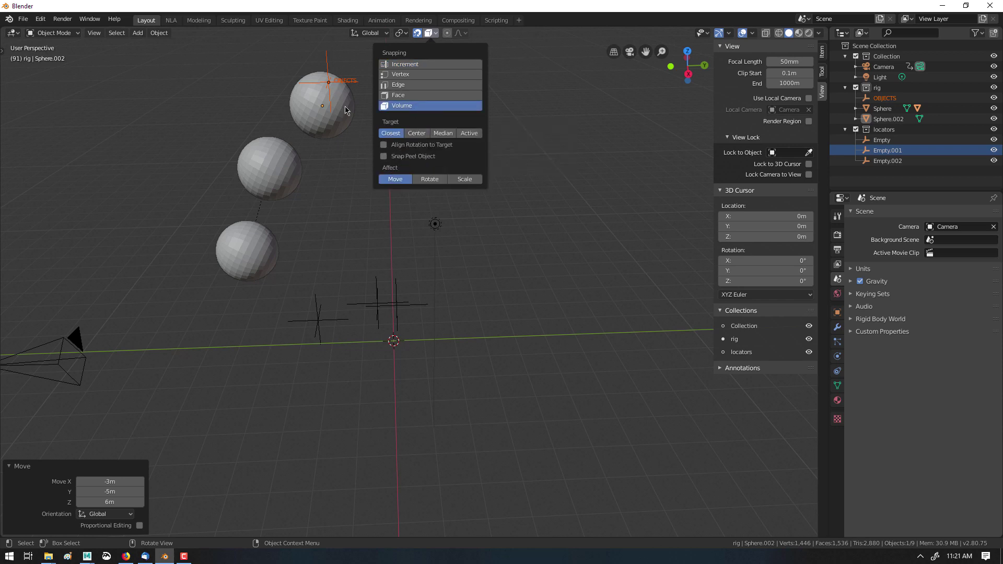
{"action": "key", "text": "g"}
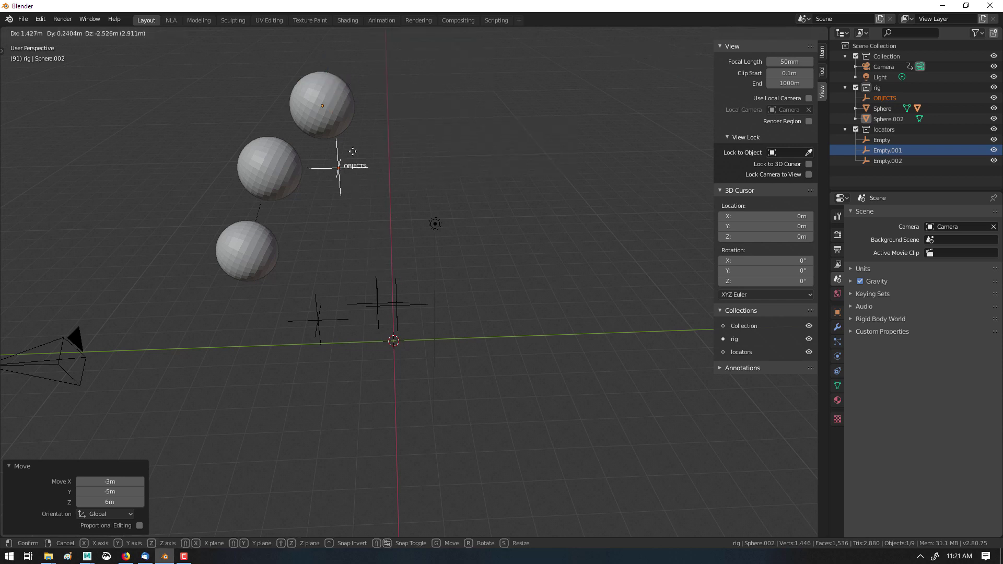
{"action": "left_click", "coordinate": [323, 109]}
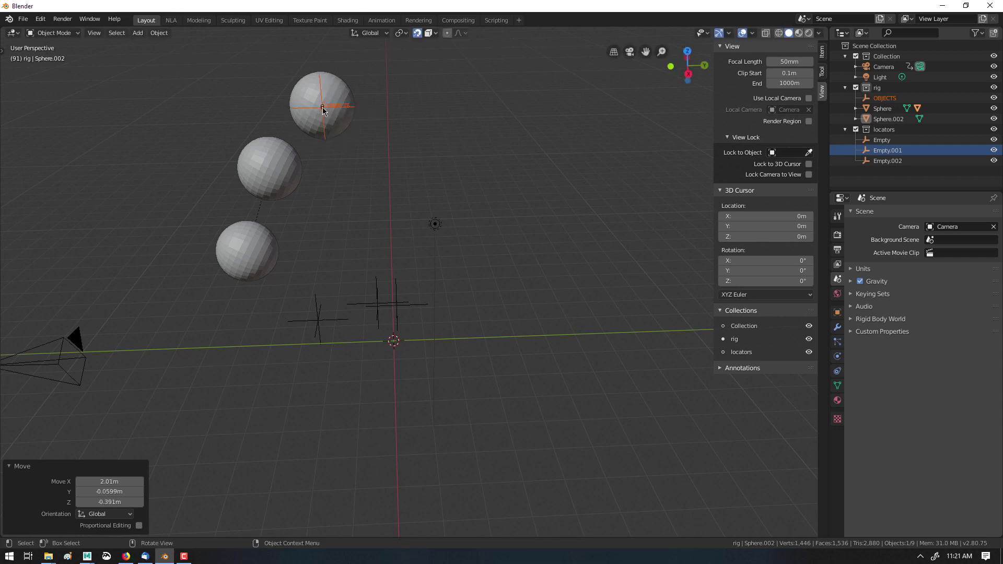
Parent the uppermost sphere, Sphere.002, to the OBJECTS empty in the outliner and expand the empty's hierarchy.
{"action": "middle_click_drag", "start_coordinate": [400, 175], "coordinate": [380, 168]}
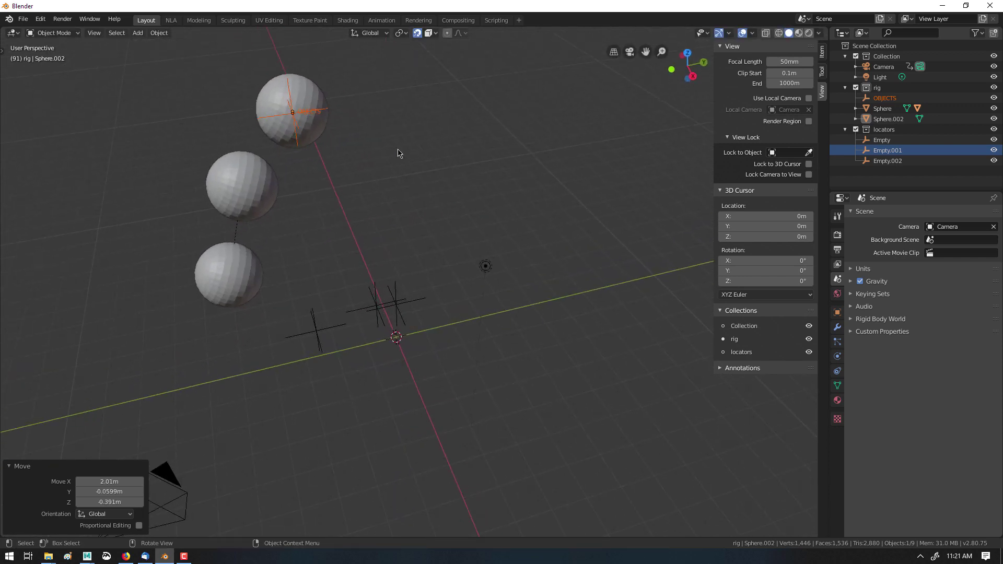
{"action": "left_click", "coordinate": [315, 123]}
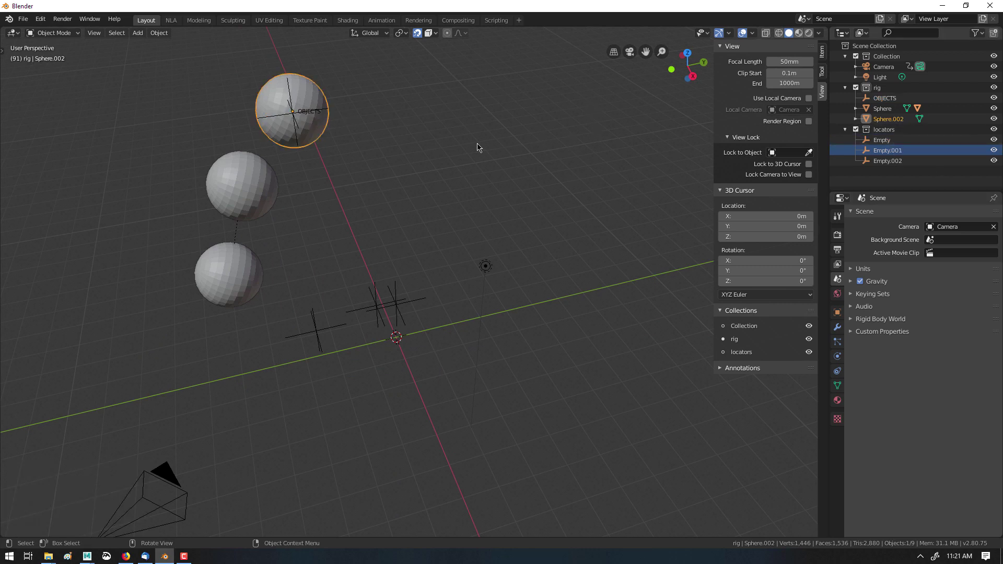
{"action": "left_click_drag", "start_coordinate": [304, 73], "coordinate": [304, 78]}
{"action": "left_click", "coordinate": [305, 82]}
{"action": "left_click", "coordinate": [883, 163]}
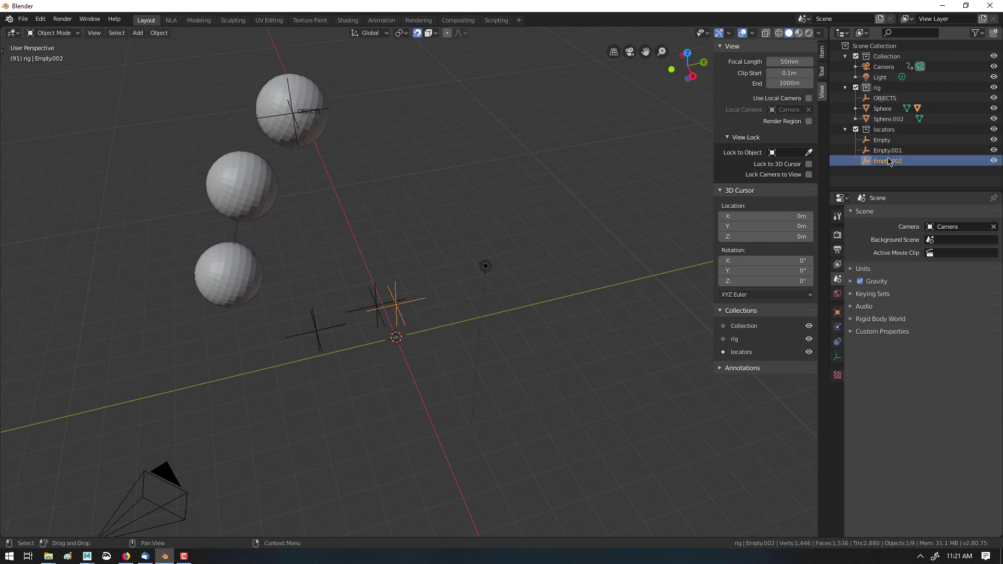
{"action": "left_click", "coordinate": [325, 107]}
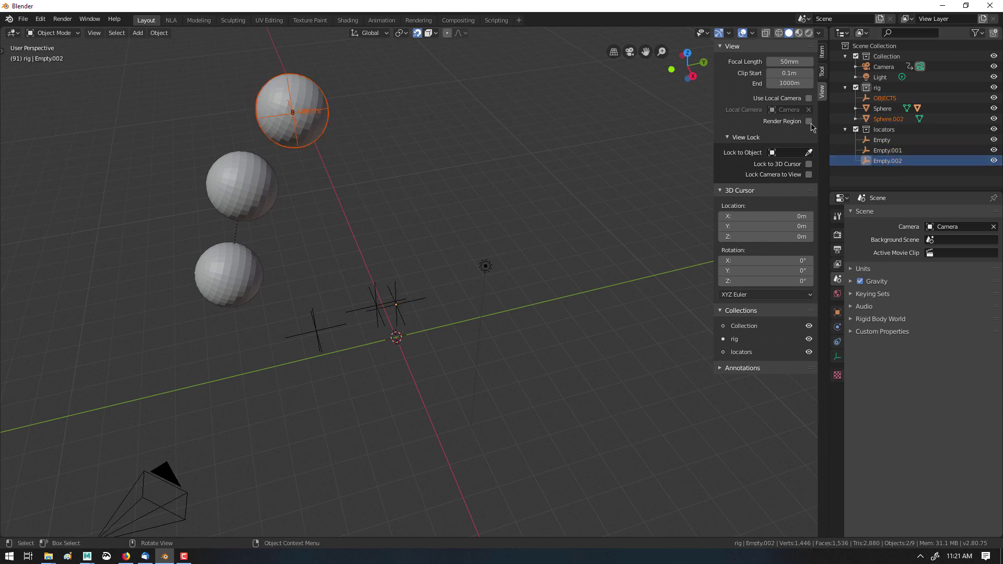
{"action": "left_click", "coordinate": [884, 99]}
{"action": "left_click", "coordinate": [880, 110]}
{"action": "left_click", "coordinate": [881, 120]}
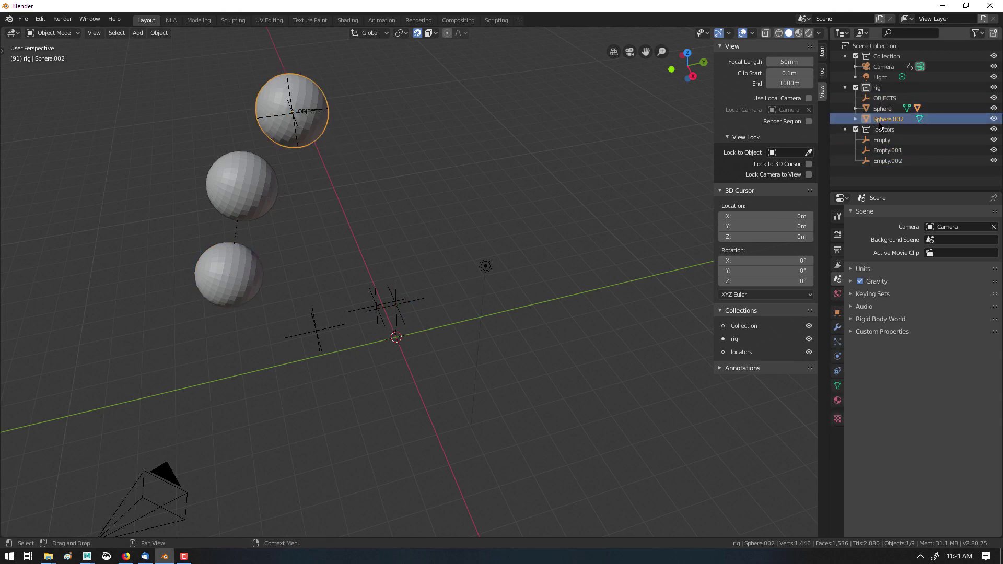
{"action": "left_click_drag", "start_coordinate": [885, 124], "coordinate": [893, 105]}
{"action": "left_click", "coordinate": [856, 98]}
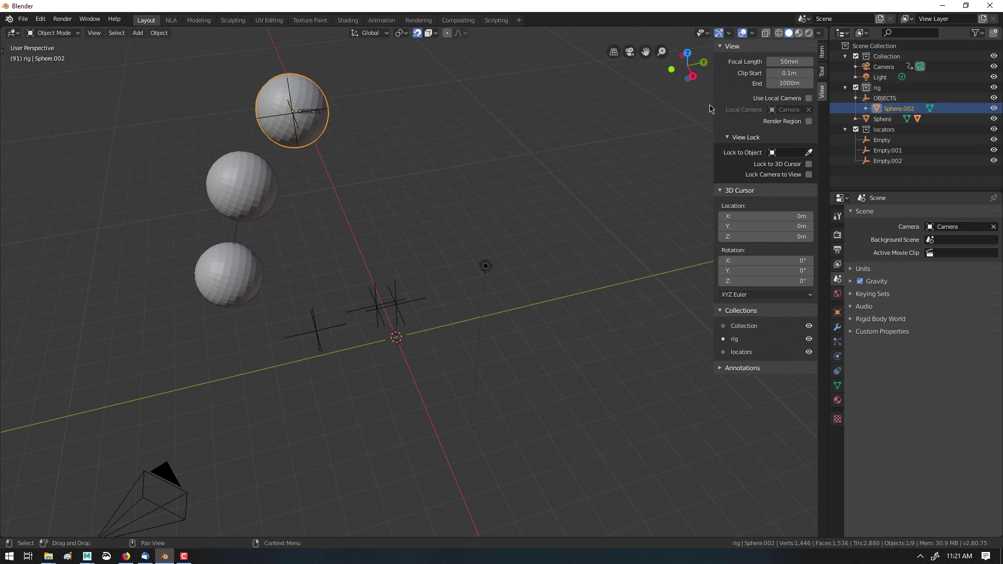
Try parenting the uppermost sphere to the middle sphere with Object (Keep Transform), and undo it.
{"action": "left_click", "coordinate": [249, 196], "text": "shift"}
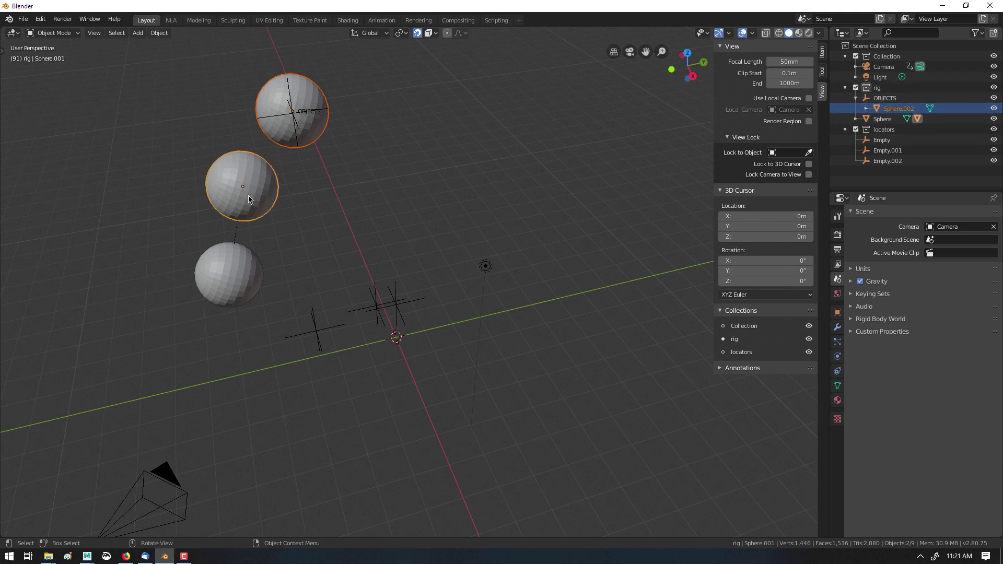
{"action": "key", "text": "ctrl+p"}
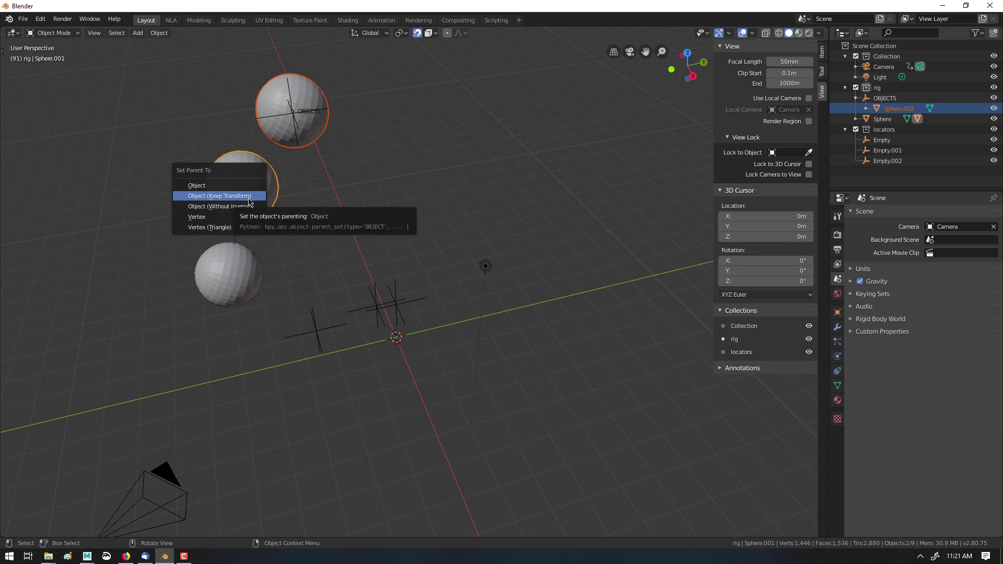
{"action": "left_click", "coordinate": [249, 198]}
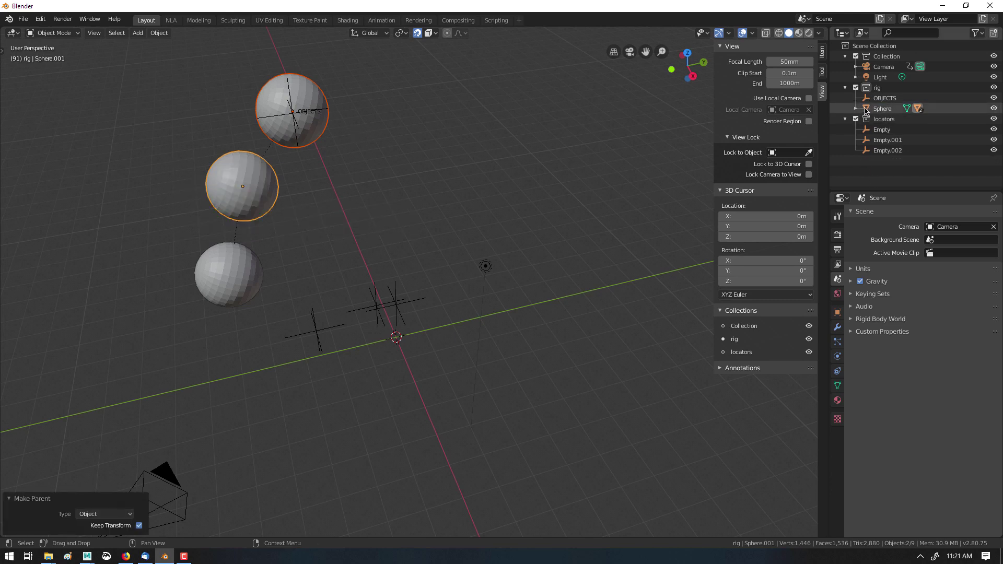
{"action": "key", "text": "ctrl+z"}
Parent the OBJECTS empty to the middle sphere with Object (Keep Transform) and clear the selection.
{"action": "left_click", "coordinate": [892, 99]}
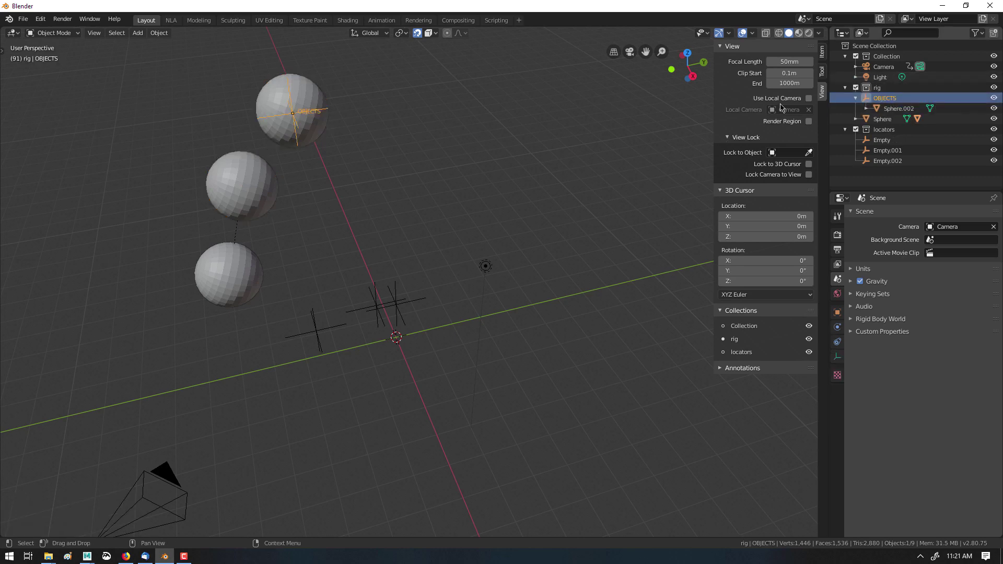
{"action": "left_click", "coordinate": [269, 171], "text": "shift"}
{"action": "key", "text": "ctrl+p"}
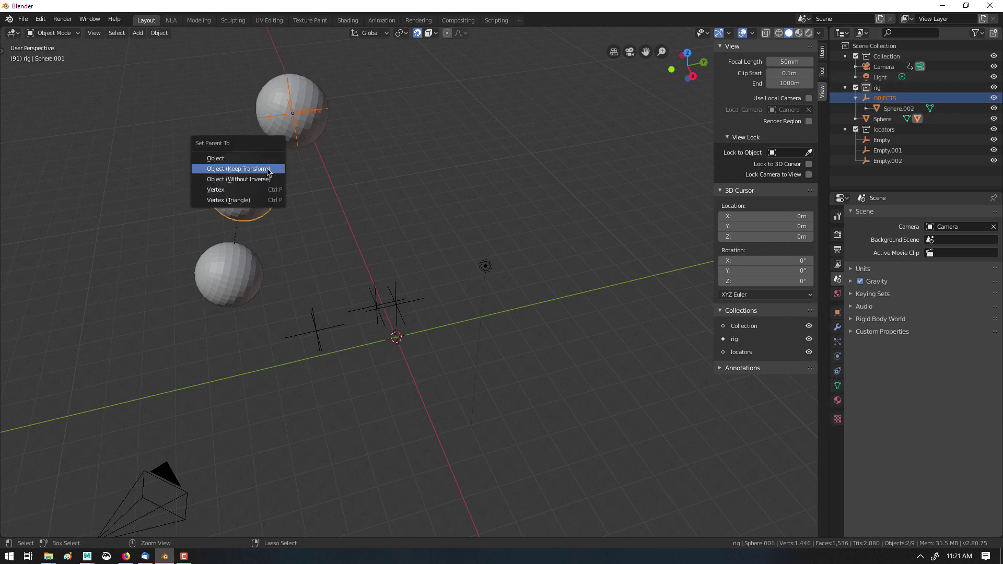
{"action": "left_click", "coordinate": [268, 171]}
{"action": "left_click", "coordinate": [321, 180]}
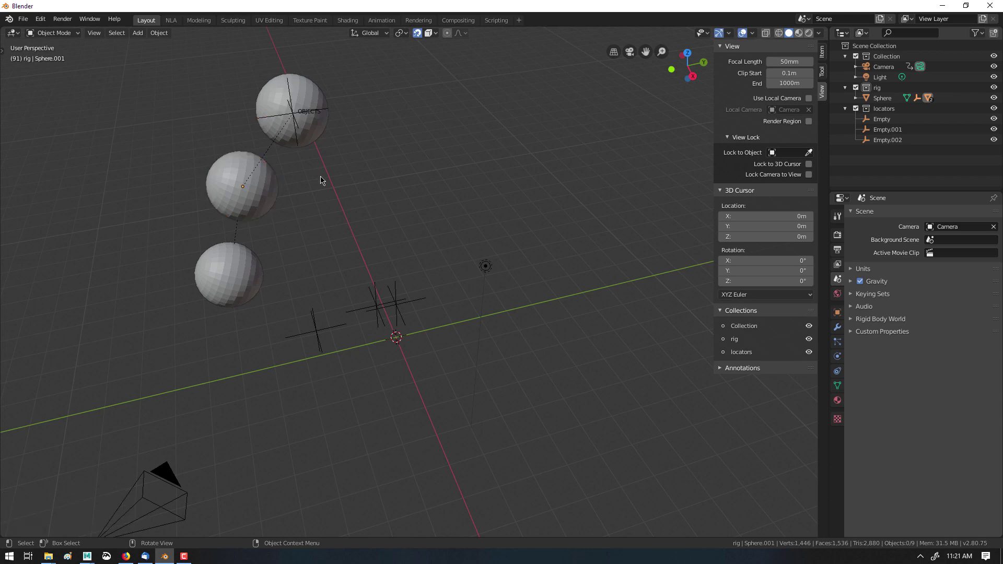
Rotate the lowest sphere by 365° about the view axis and expand its full hierarchy in the outliner.
{"action": "left_click", "coordinate": [251, 267]}
{"action": "key", "text": "r"}
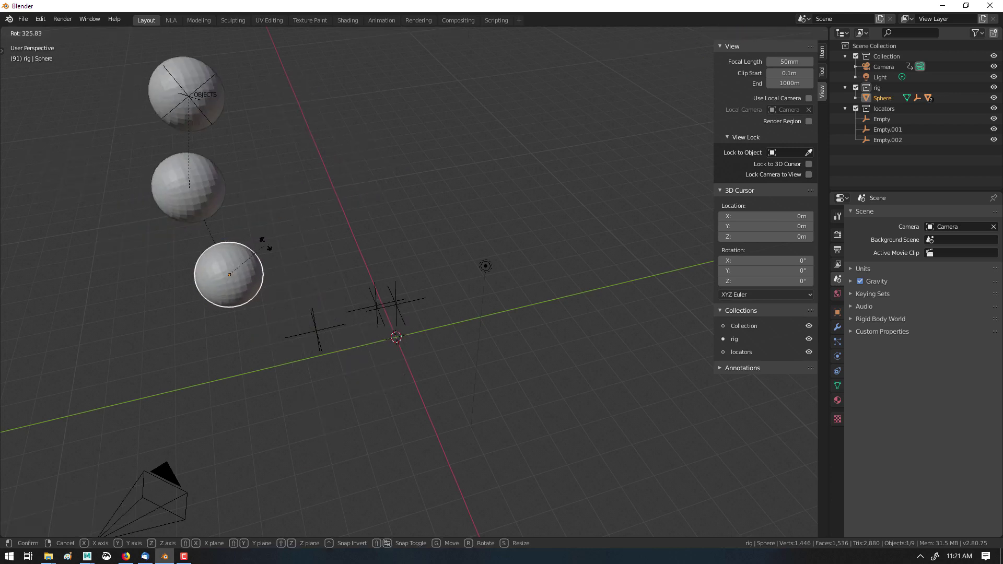
{"action": "left_click", "coordinate": [266, 275]}
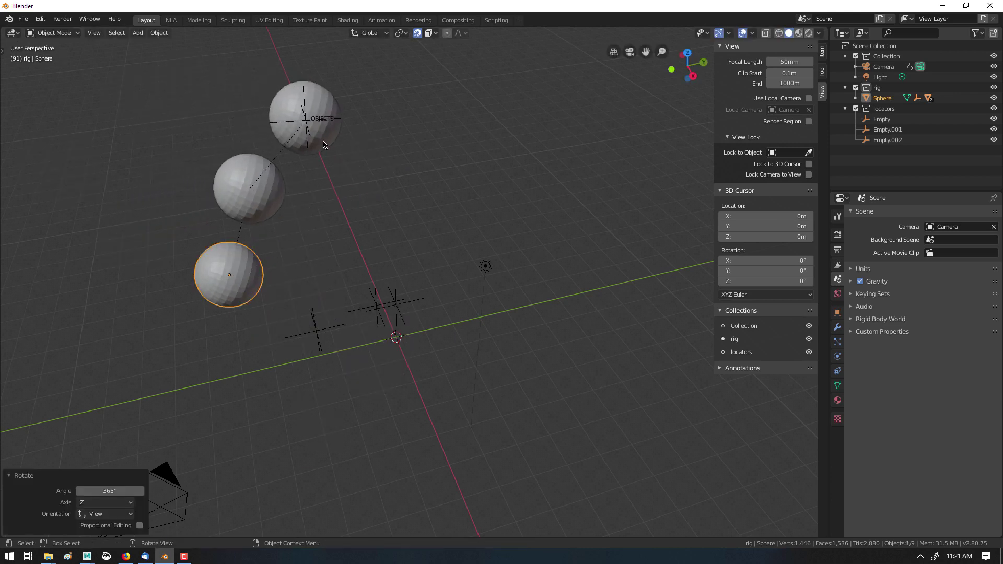
{"action": "left_click", "coordinate": [856, 99], "text": "shift"}
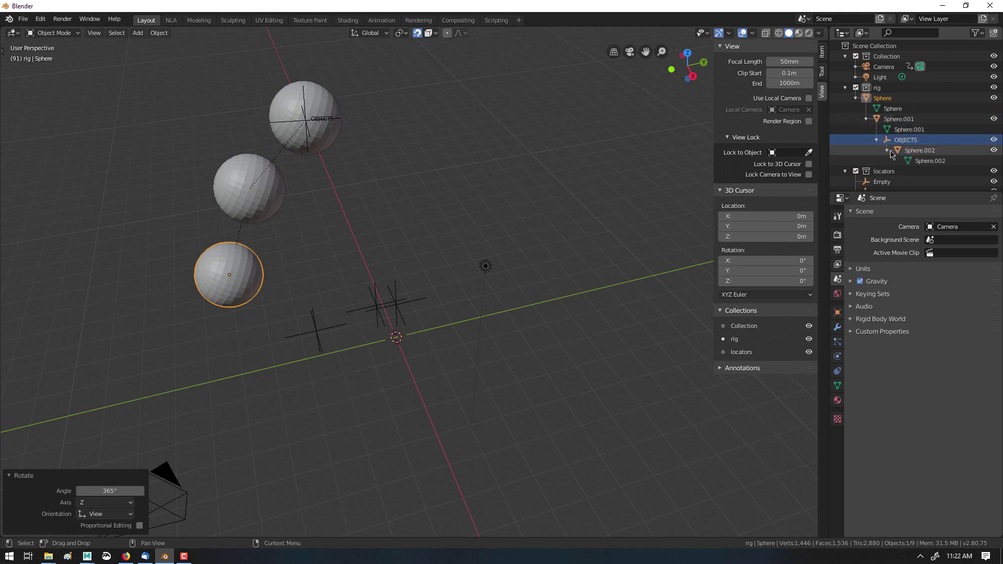
Move the OBJECTS empty about 1.5 m away from the middle sphere and rotate it 36.5° about the view axis.
{"action": "left_click", "coordinate": [309, 128]}
{"action": "key", "text": "t"}
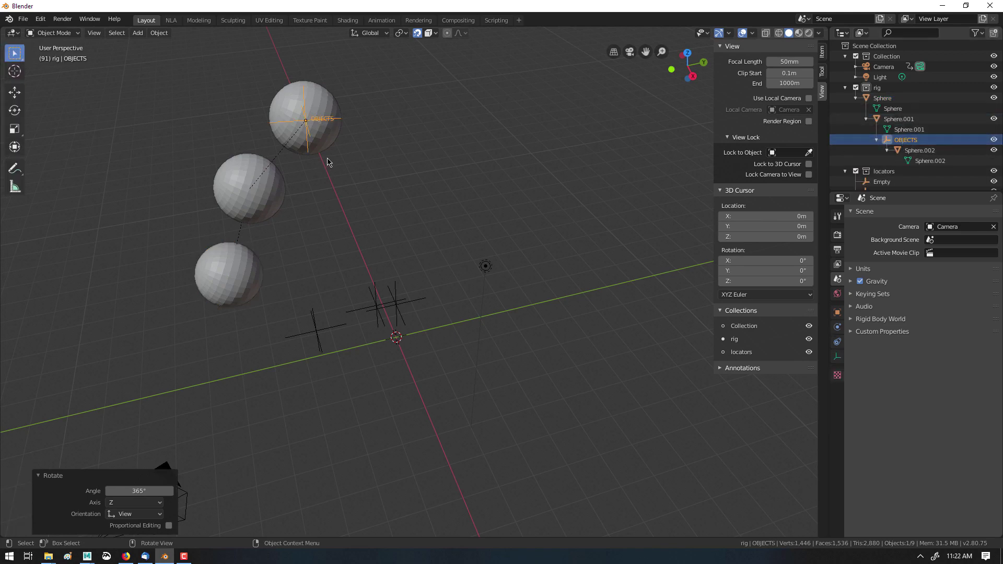
{"action": "key", "text": "g"}
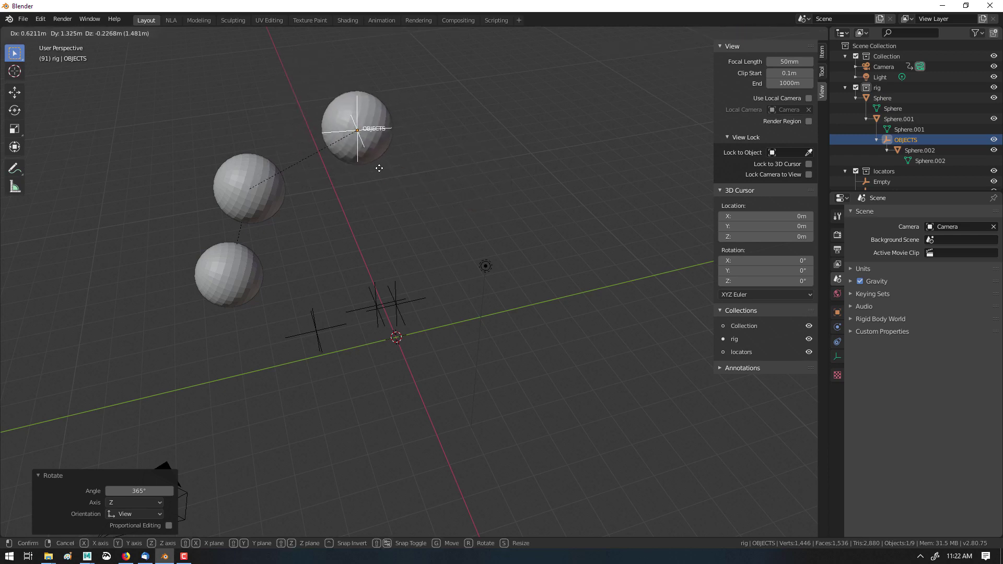
{"action": "left_click", "coordinate": [380, 173]}
{"action": "key", "text": "r"}
{"action": "left_click", "coordinate": [349, 191]}
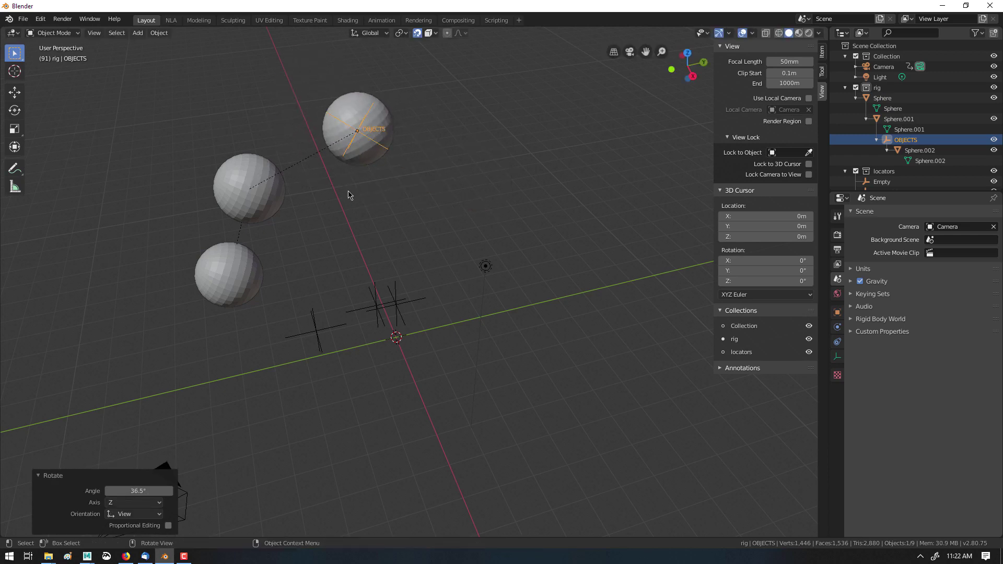
{"action": "key", "text": "ctrl+shift+d"}
{"action": "mouse_move", "coordinate": [890, 97]}
{"action": "left_mouse_down"}
{"action": "mouse_move", "coordinate": [869, 92]}
{"action": "mouse_move", "coordinate": [959, 139]}
{"action": "mouse_move", "coordinate": [890, 99]}
{"action": "left_mouse_up"}
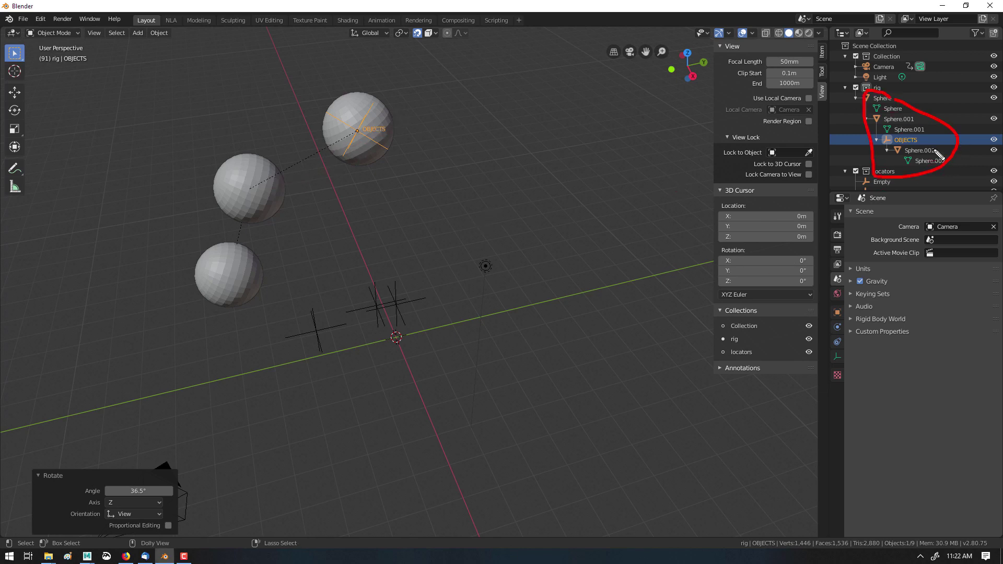
{"action": "mouse_move", "coordinate": [316, 164]}
{"action": "left_mouse_down"}
{"action": "mouse_move", "coordinate": [312, 139]}
{"action": "mouse_move", "coordinate": [327, 183]}
{"action": "mouse_move", "coordinate": [340, 182]}
{"action": "left_mouse_up"}
{"action": "mouse_move", "coordinate": [219, 147]}
{"action": "left_mouse_down"}
{"action": "mouse_move", "coordinate": [463, 166]}
{"action": "mouse_move", "coordinate": [159, 161]}
{"action": "left_mouse_up"}
{"action": "mouse_move", "coordinate": [251, 181]}
{"action": "left_mouse_down"}
{"action": "mouse_move", "coordinate": [248, 194]}
{"action": "mouse_move", "coordinate": [264, 193]}
{"action": "left_mouse_up"}
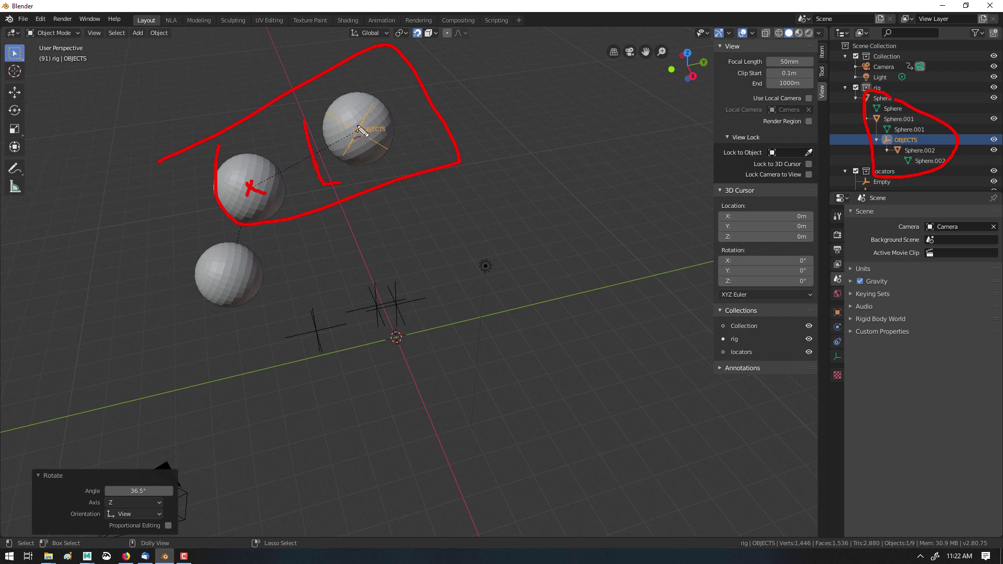
{"action": "left_click_drag", "start_coordinate": [410, 273], "coordinate": [412, 276]}
{"action": "mouse_move", "coordinate": [402, 293]}
{"action": "left_mouse_down"}
{"action": "mouse_move", "coordinate": [385, 354]}
{"action": "mouse_move", "coordinate": [423, 350]}
{"action": "left_mouse_up"}
{"action": "key", "text": "Escape"}
{"action": "left_click", "coordinate": [417, 249]}
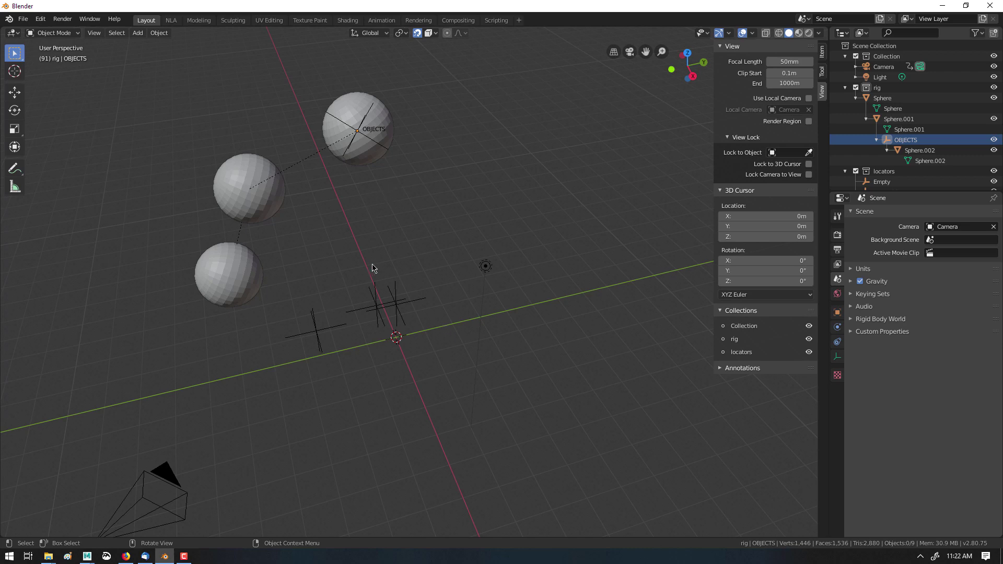
Add an Axis empty as parent of the middle sphere with the Add a parent operator, using Active object position.
{"action": "left_click", "coordinate": [273, 212]}
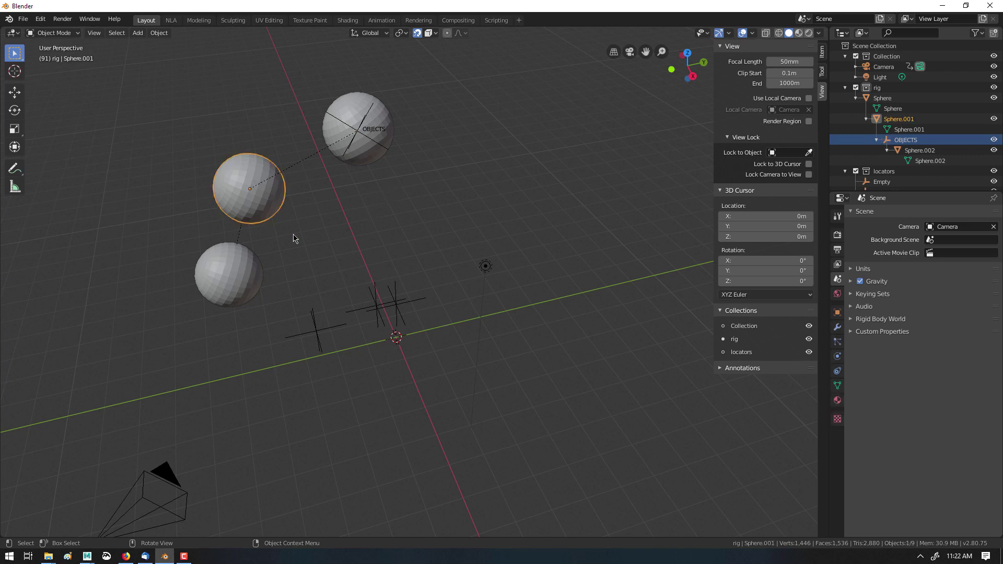
{"action": "left_click", "coordinate": [307, 268]}
{"action": "middle_click_drag", "start_coordinate": [286, 271], "coordinate": [271, 226]}
{"action": "left_click", "coordinate": [271, 216]}
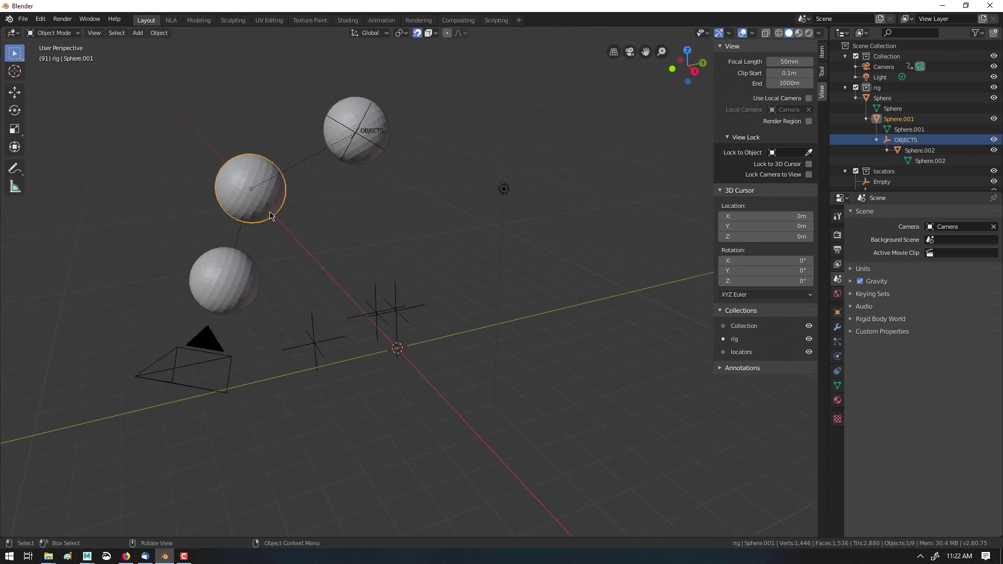
{"action": "key", "text": "ctrl+g"}
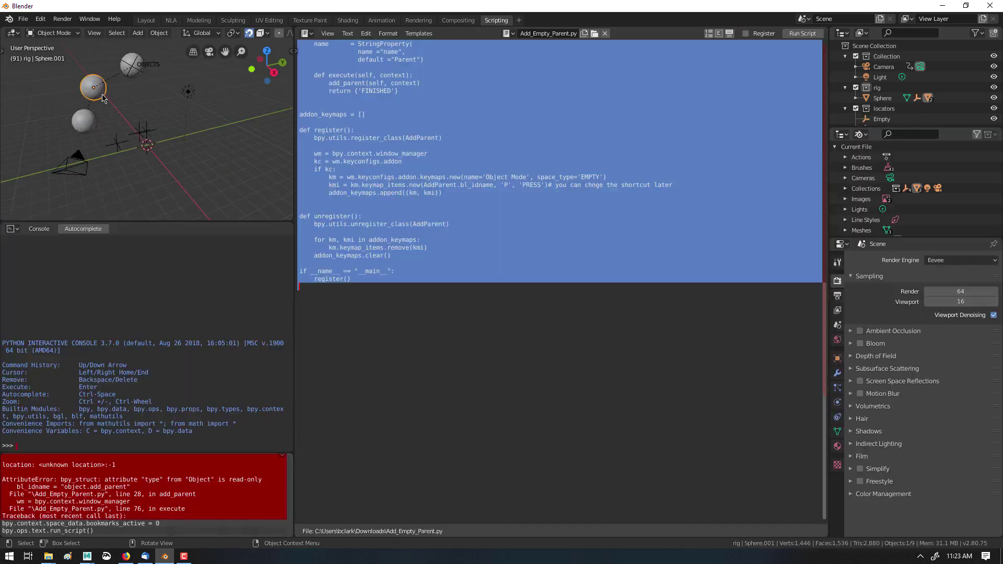
{"action": "key", "text": "p"}
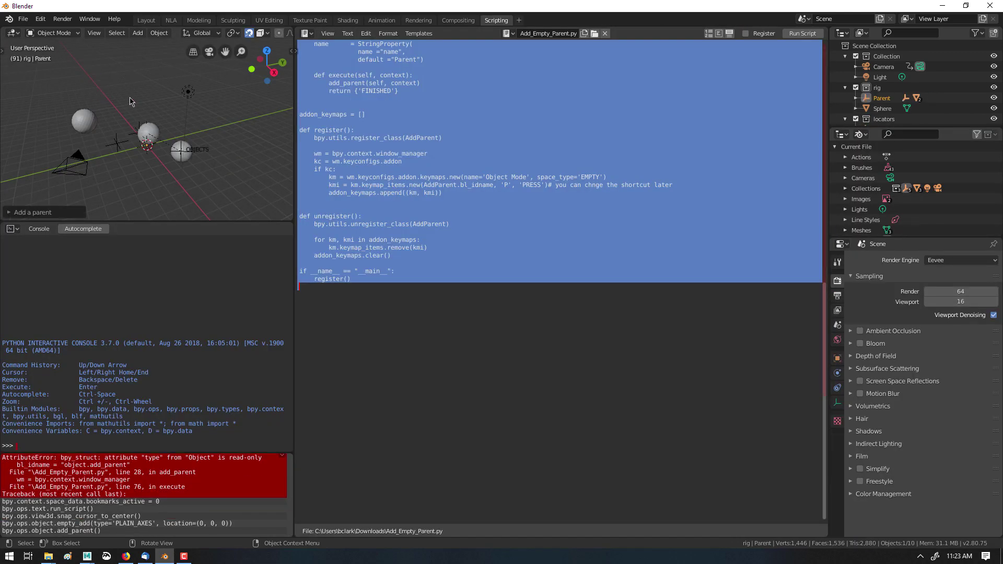
{"action": "key", "text": "ctrl+z"}
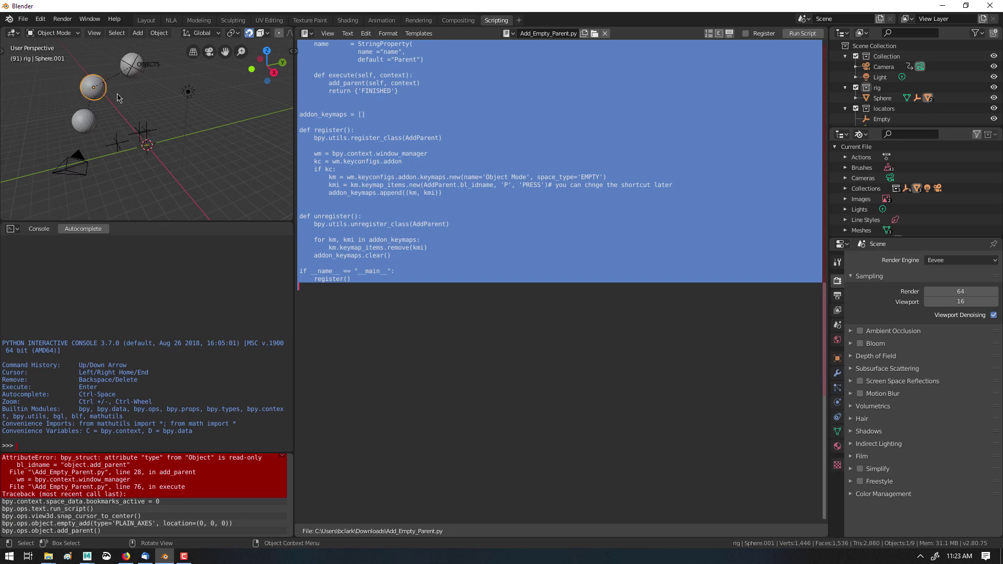
{"action": "key", "text": "p"}
{"action": "left_click", "coordinate": [31, 212]}
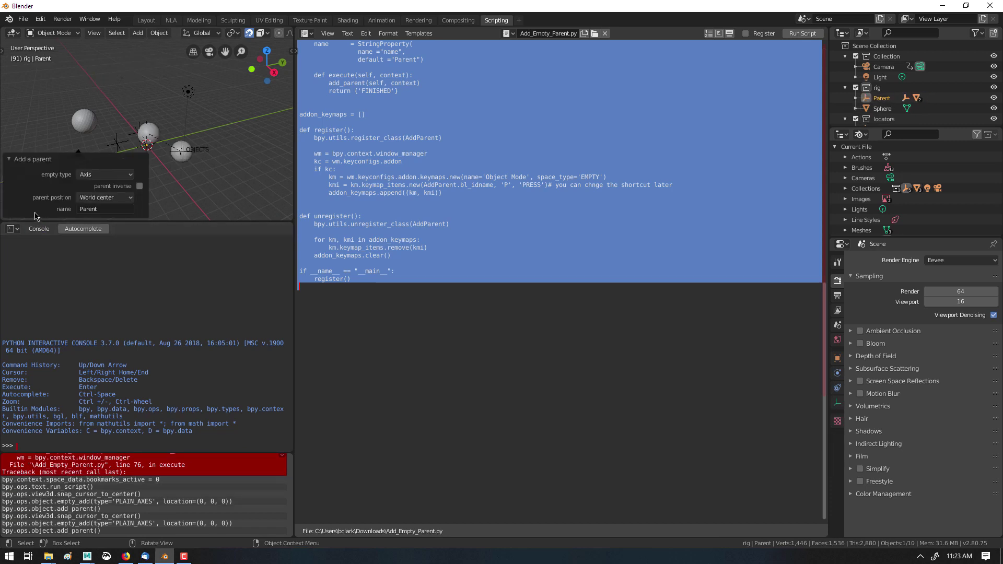
{"action": "left_click", "coordinate": [114, 199]}
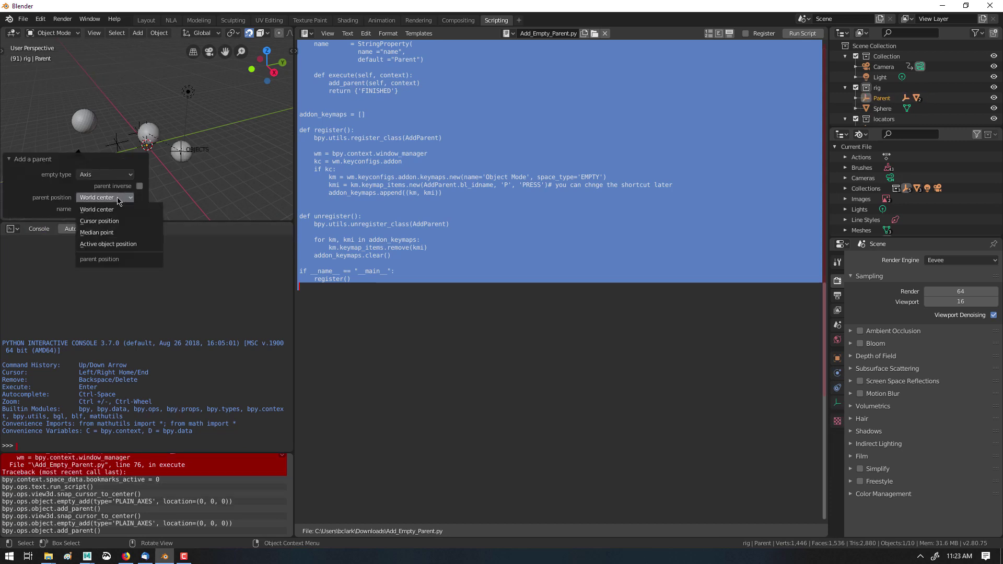
{"action": "left_click", "coordinate": [117, 244]}
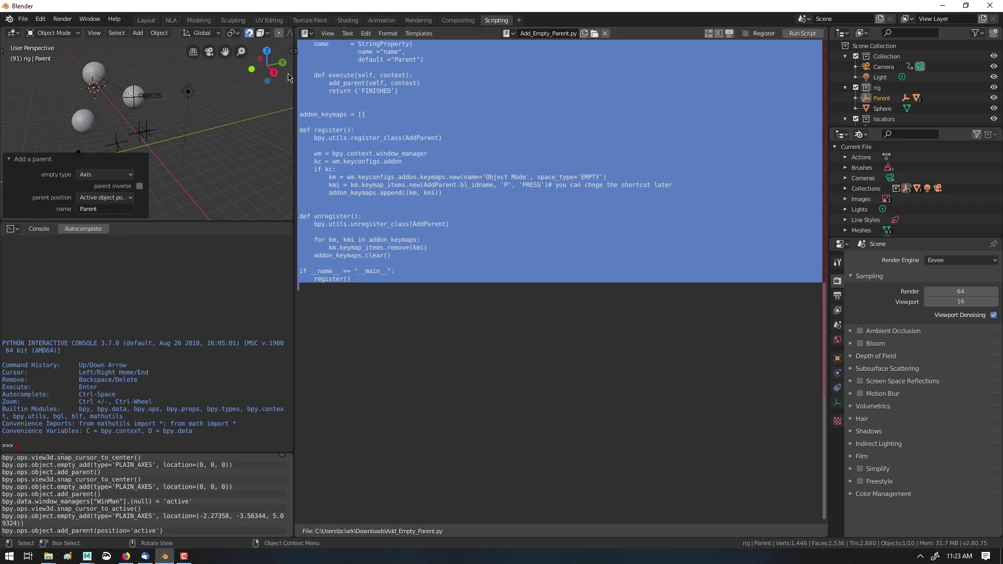
Return to the Layout workspace and add an Axis empty as parent of the lowest sphere at its active object position.
{"action": "left_click", "coordinate": [149, 21]}
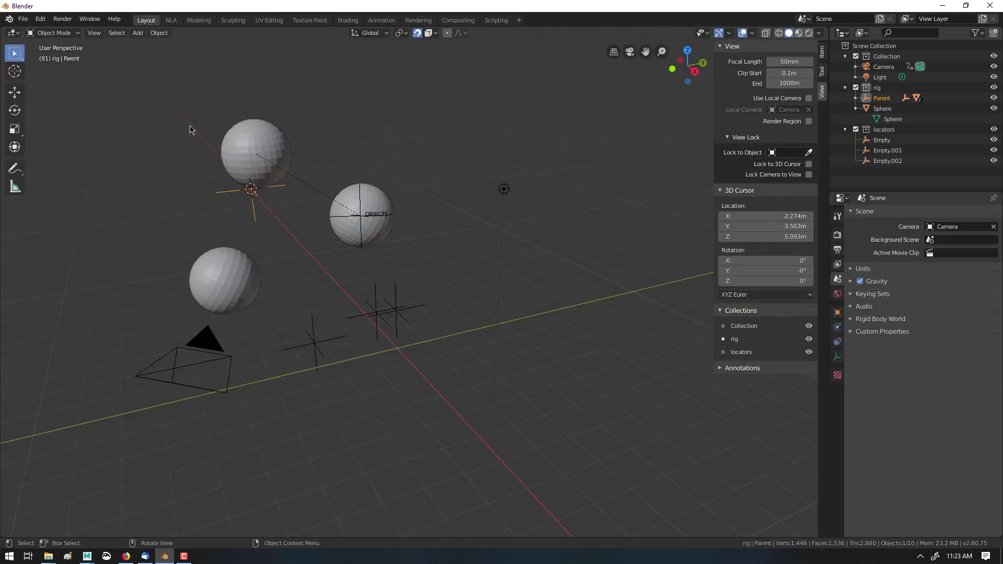
{"action": "left_click", "coordinate": [283, 273]}
{"action": "left_click", "coordinate": [255, 278]}
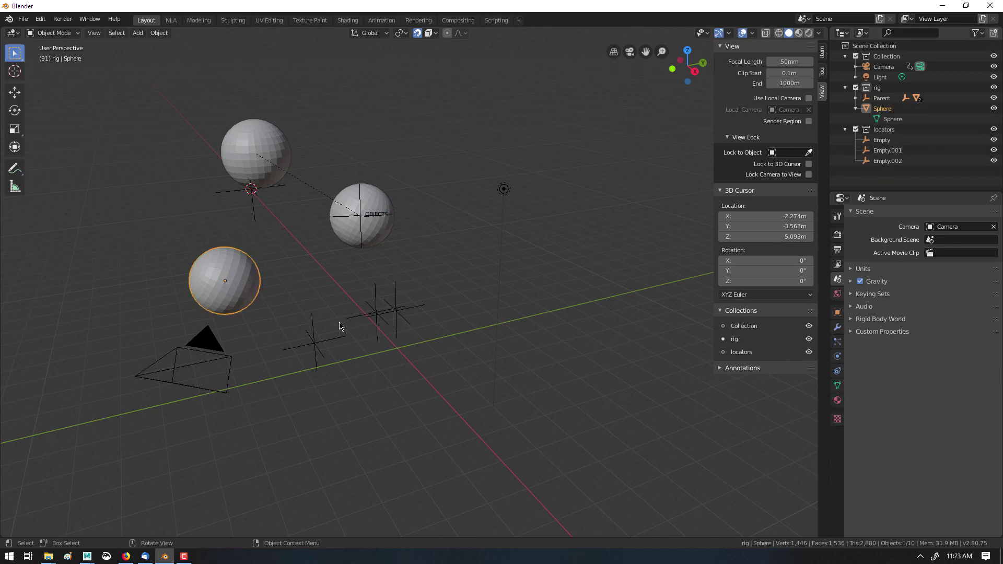
{"action": "key", "text": "shift+p"}
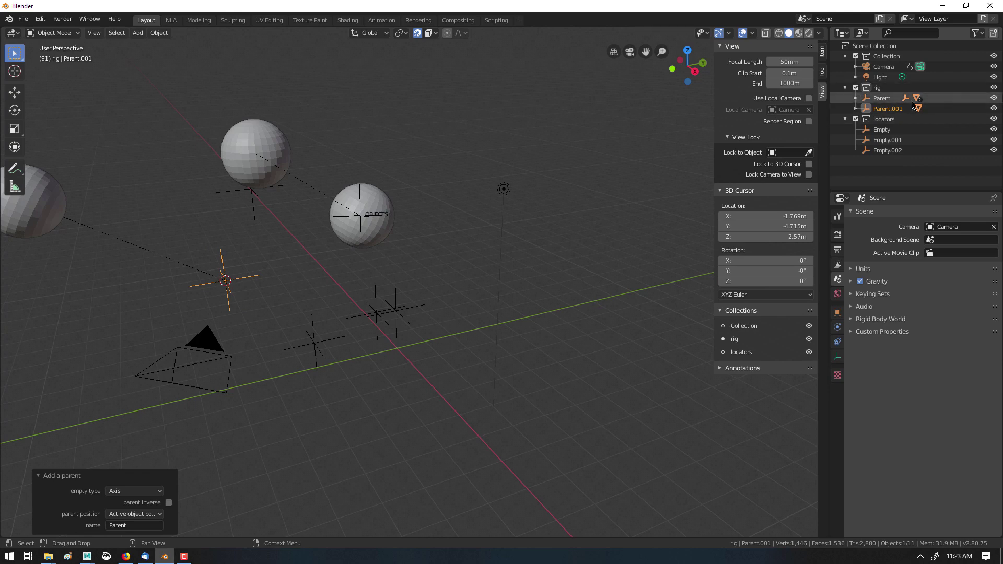
{"action": "scroll", "coordinate": [274, 280], "scroll_direction": "down", "scroll_amount": 5}
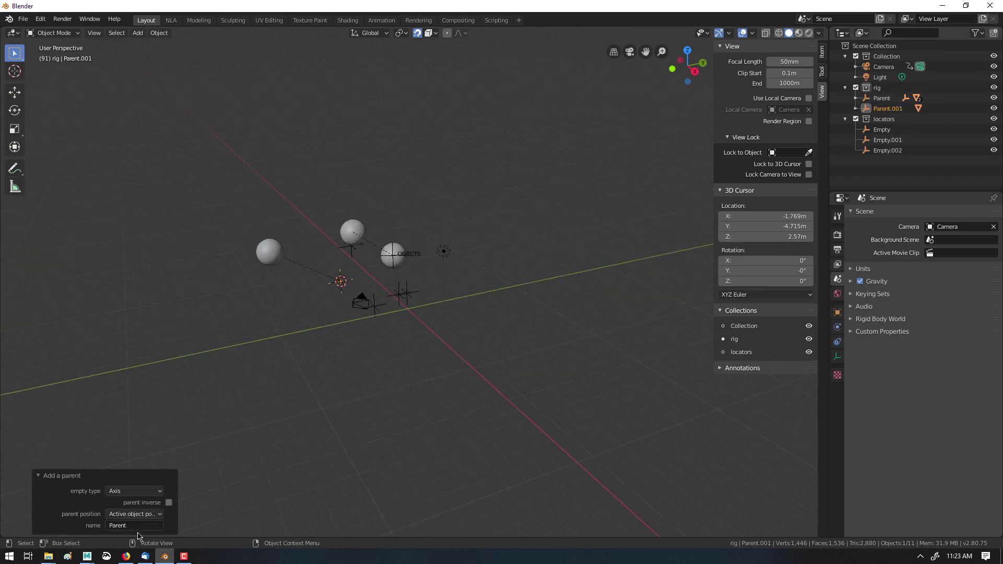
{"action": "scroll", "coordinate": [656, 287], "scroll_direction": "up", "scroll_amount": 5}
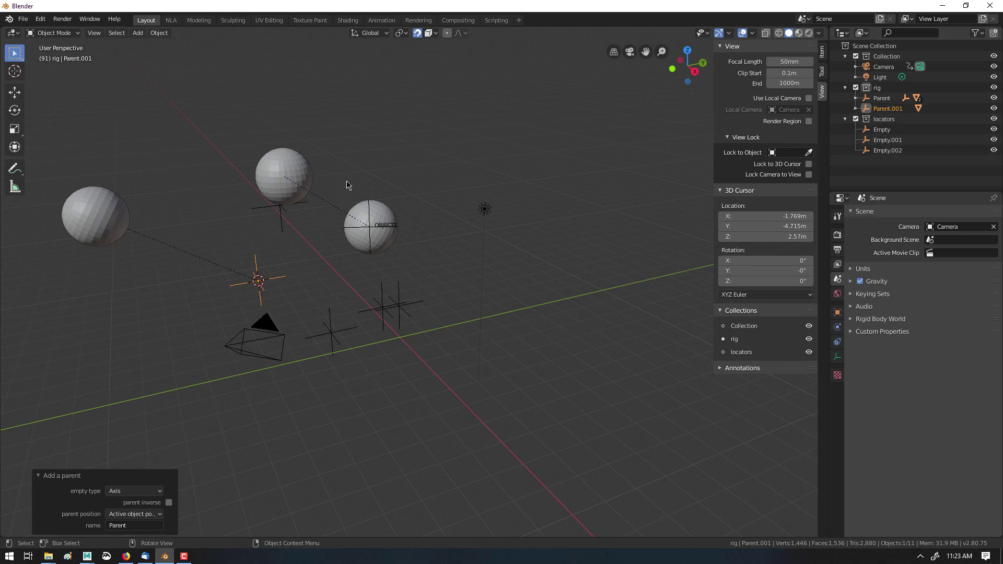
{"action": "left_click", "coordinate": [253, 294]}
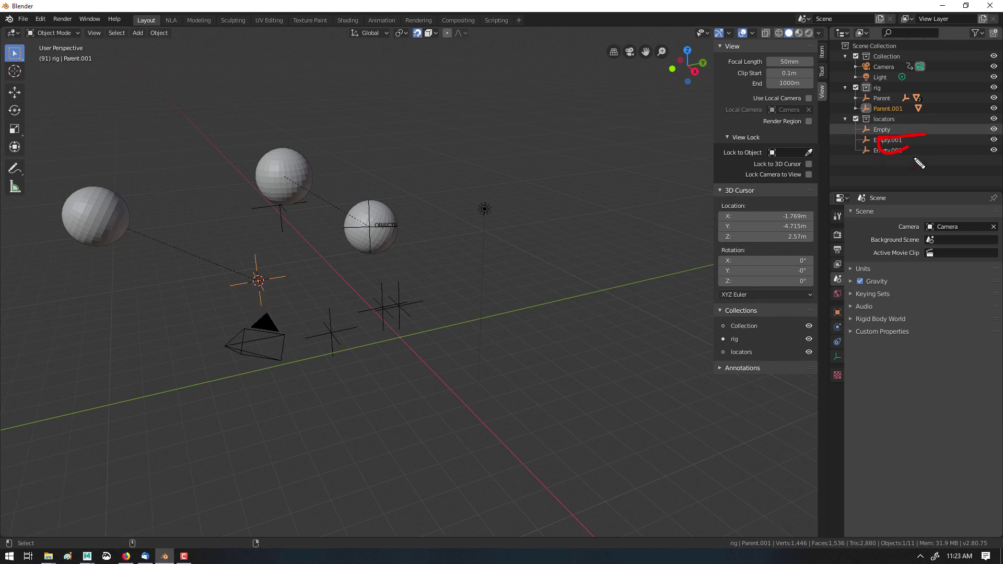
Switch to Maya and group pSphere2 so it gets a new parent group beneath group4.
{"action": "mouse_move", "coordinate": [87, 556]}
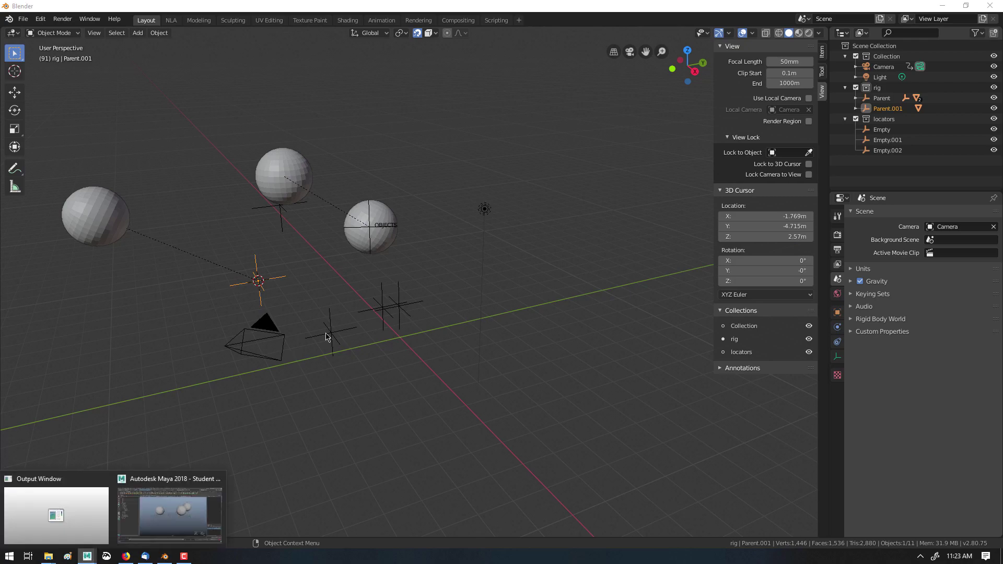
{"action": "left_click", "coordinate": [177, 517]}
{"action": "left_click", "coordinate": [410, 243]}
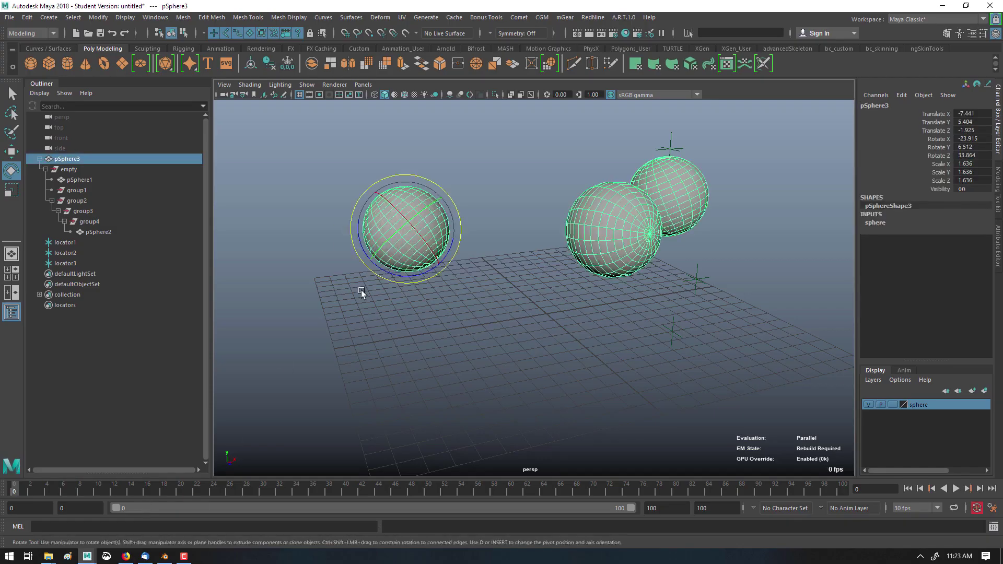
{"action": "left_click", "coordinate": [599, 215]}
{"action": "key", "text": "ctrl+g"}
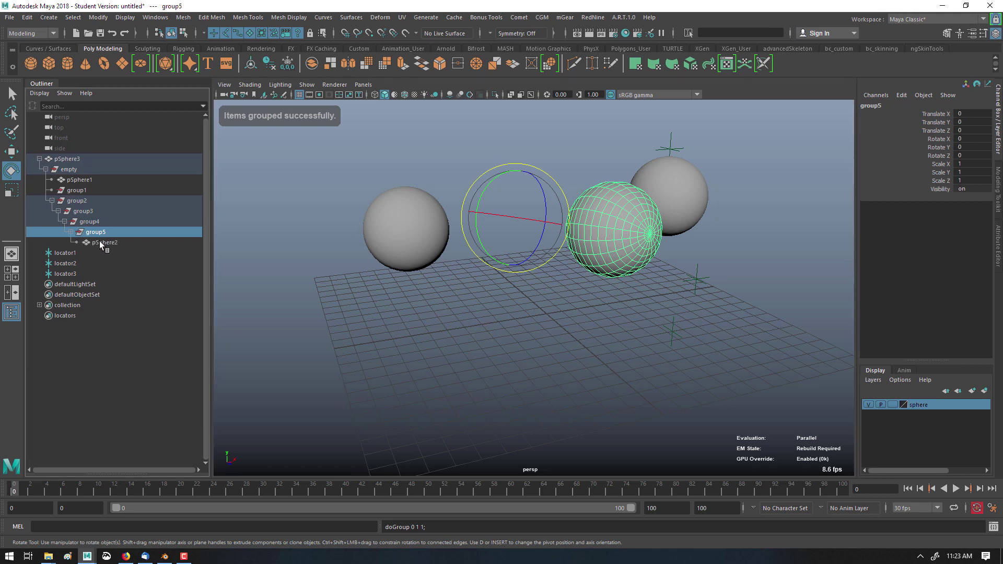
Group group3, group4 and group5 together under group2 and expand the new group's contents.
{"action": "left_click", "coordinate": [81, 181]}
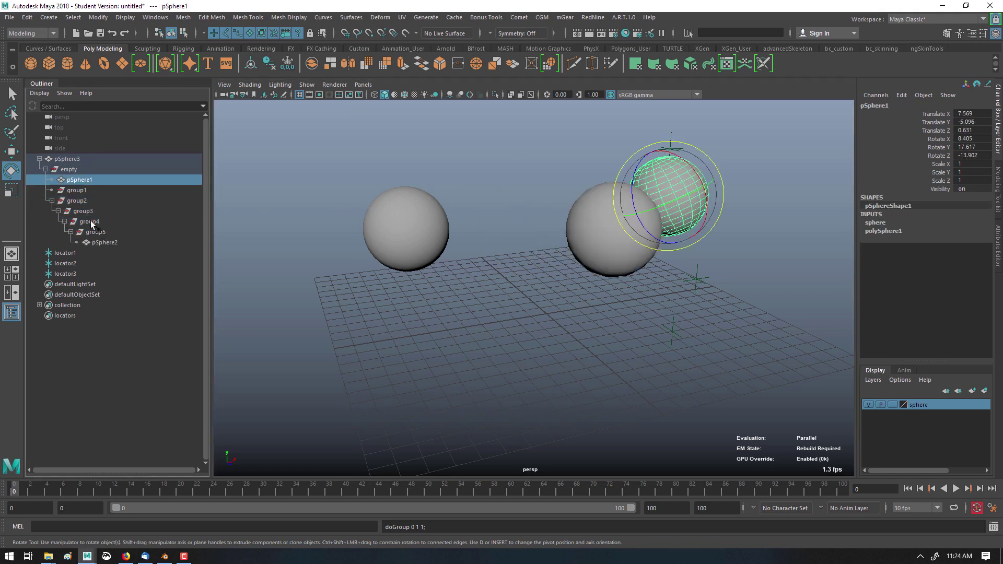
{"action": "left_click", "coordinate": [104, 231]}
{"action": "left_click", "coordinate": [103, 210], "text": "shift"}
{"action": "key", "text": "ctrl+g"}
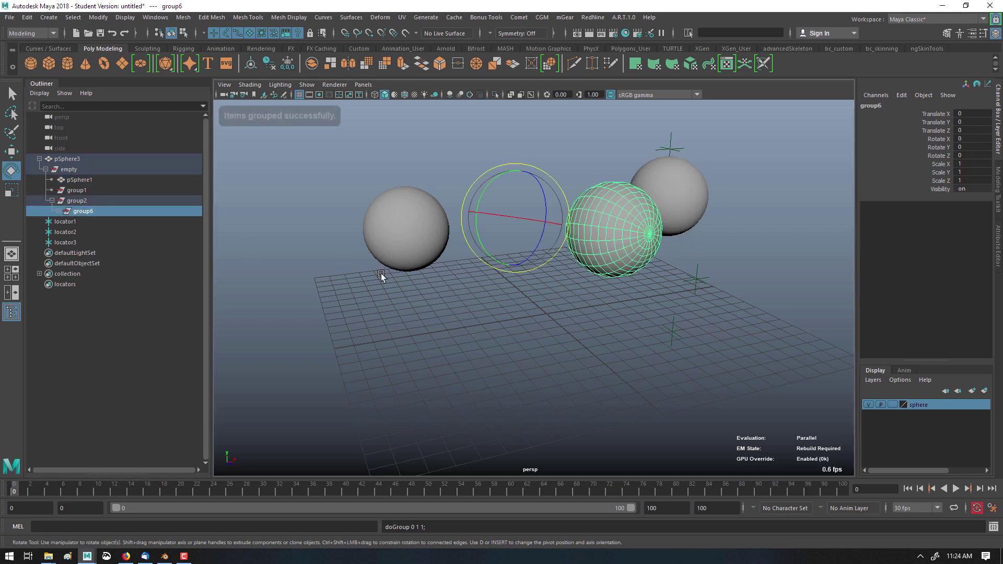
{"action": "left_click", "coordinate": [58, 212]}
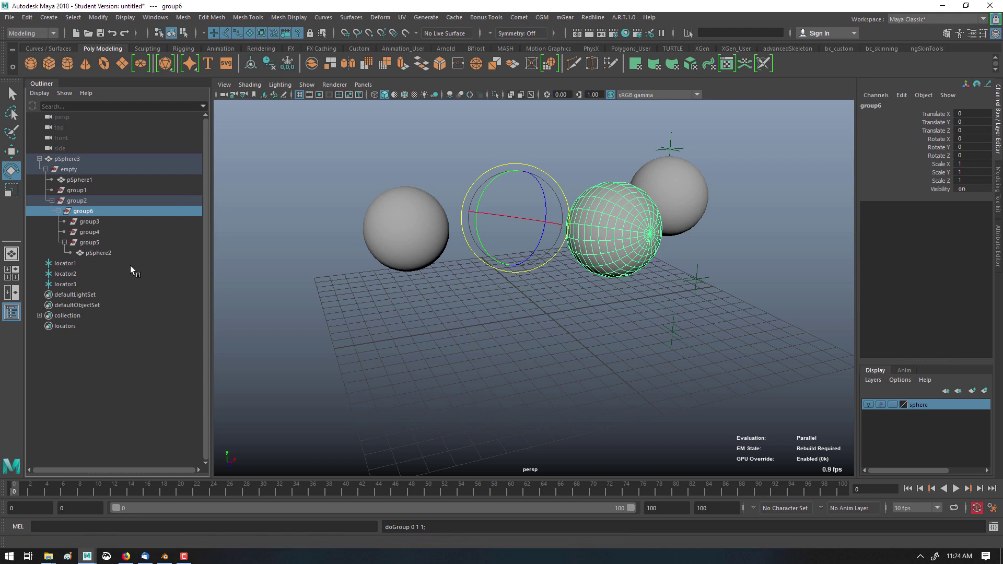
Unparent group3, group4 and group5 to the world level and expand group5.
{"action": "left_click_drag", "start_coordinate": [118, 243], "coordinate": [116, 219]}
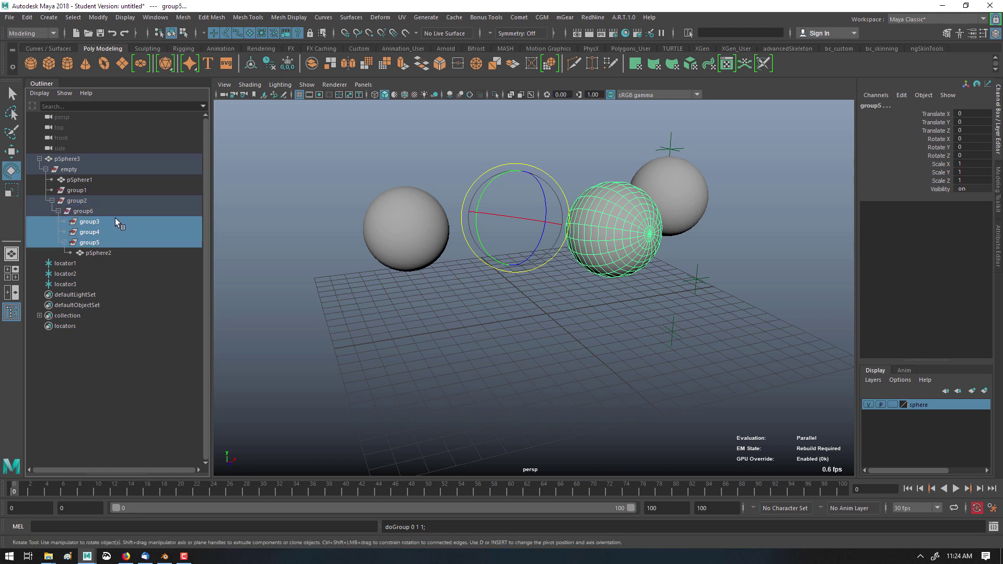
{"action": "key", "text": "shift+p"}
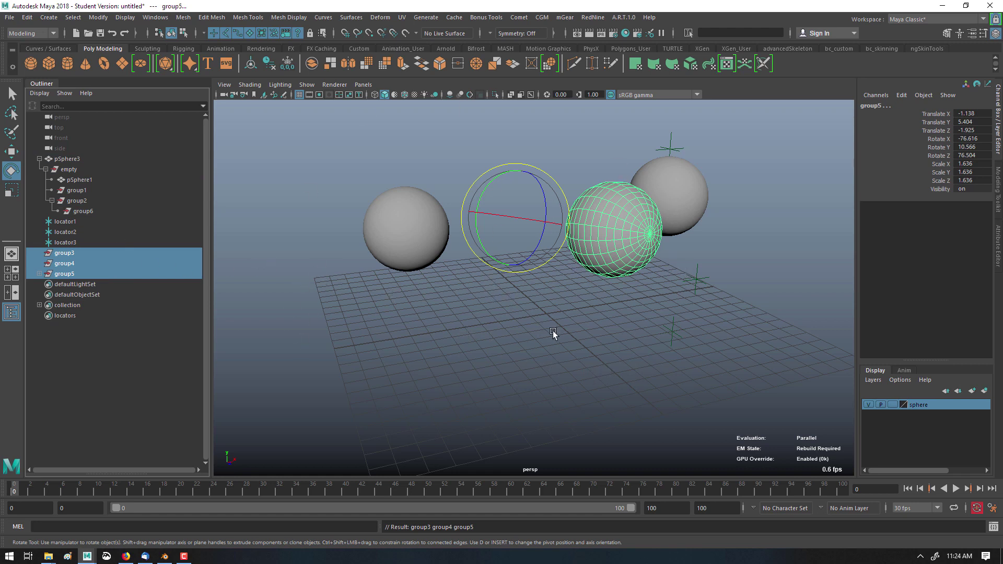
{"action": "left_click", "coordinate": [39, 274]}
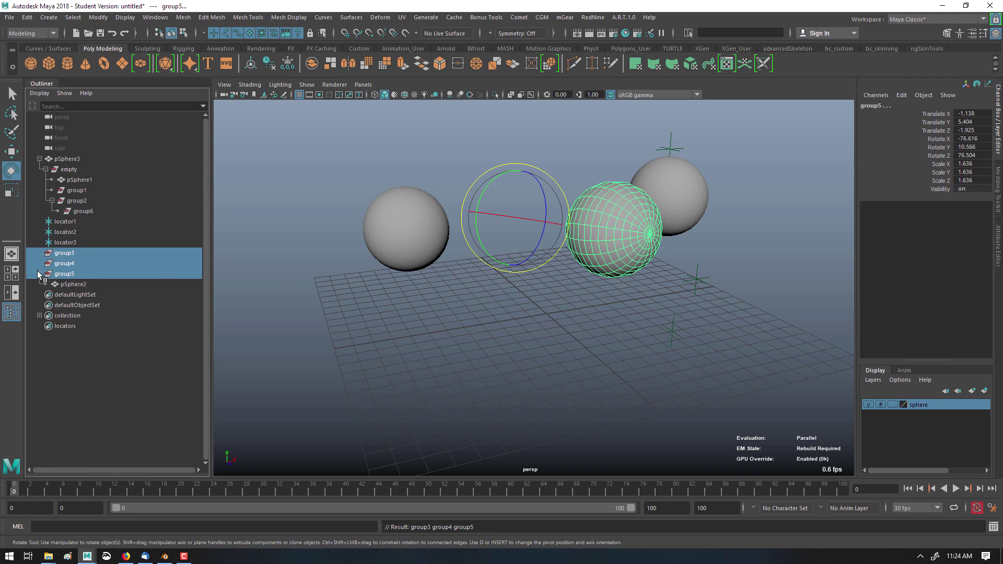
Switch to the Rigging menu set and point-constrain pSphere3 to pSphere2.
{"action": "left_click", "coordinate": [488, 312]}
{"action": "left_click_drag", "start_coordinate": [488, 312], "coordinate": [525, 335], "text": "alt"}
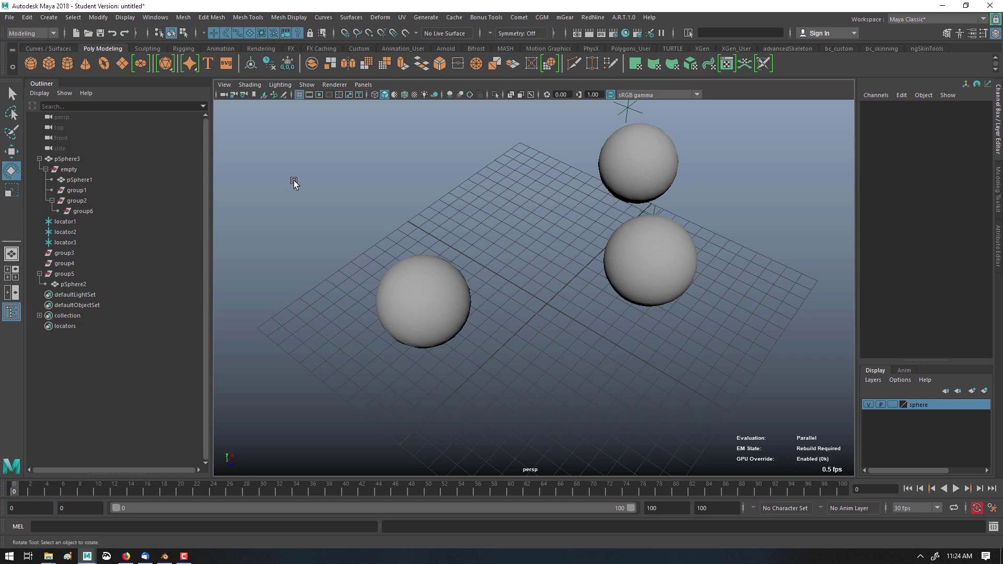
{"action": "scroll", "coordinate": [409, 256], "scroll_direction": "down", "scroll_amount": 4}
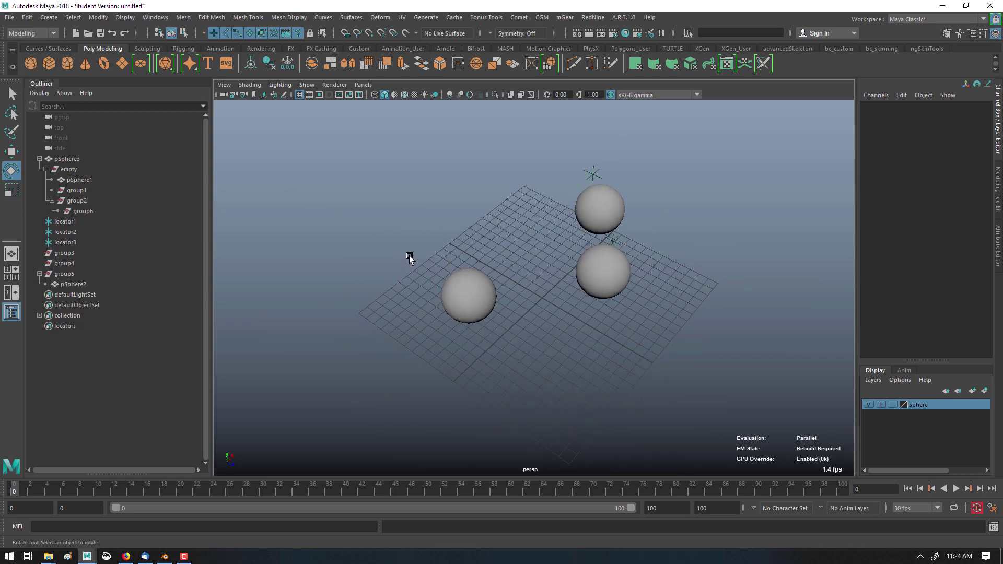
{"action": "left_click_drag", "start_coordinate": [476, 229], "coordinate": [445, 217], "text": "alt"}
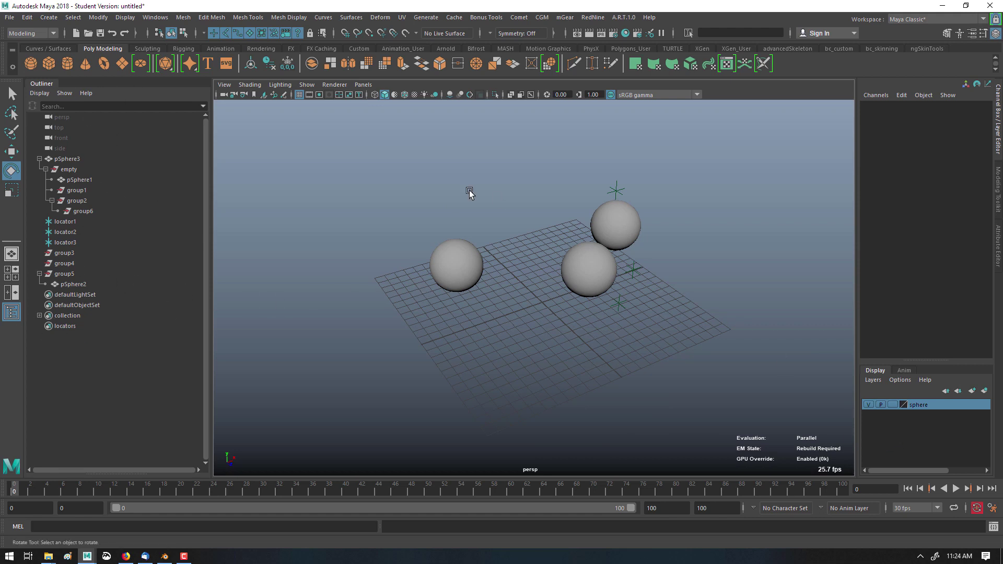
{"action": "left_click_drag", "start_coordinate": [395, 193], "coordinate": [386, 201], "text": "alt"}
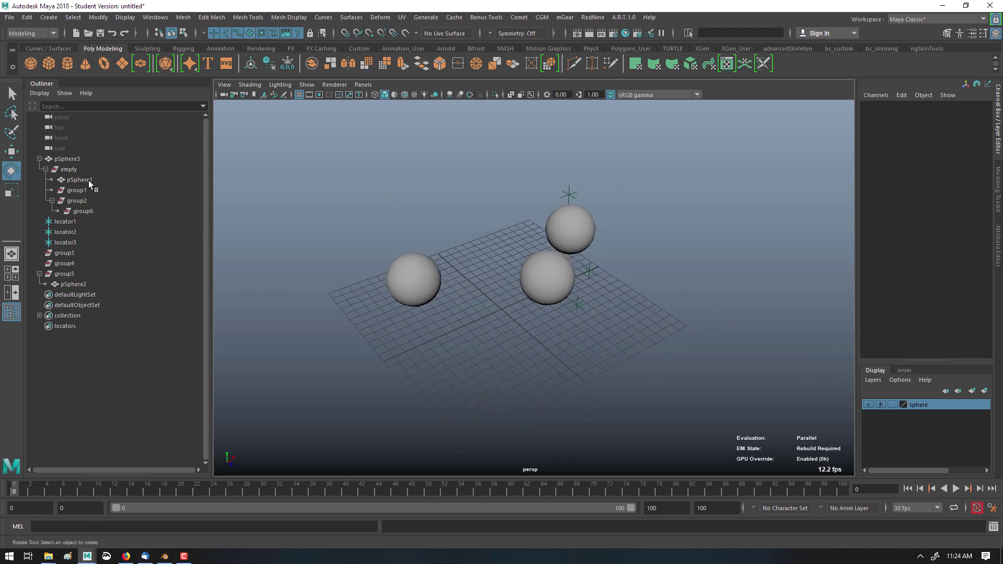
{"action": "left_click", "coordinate": [412, 277]}
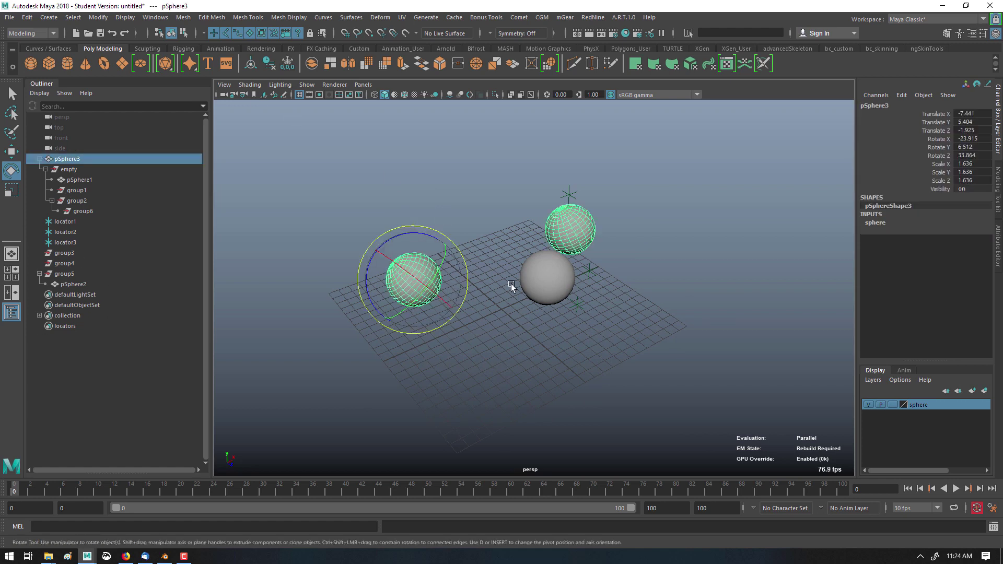
{"action": "left_click", "coordinate": [529, 281]}
{"action": "left_click", "coordinate": [431, 266], "text": "shift"}
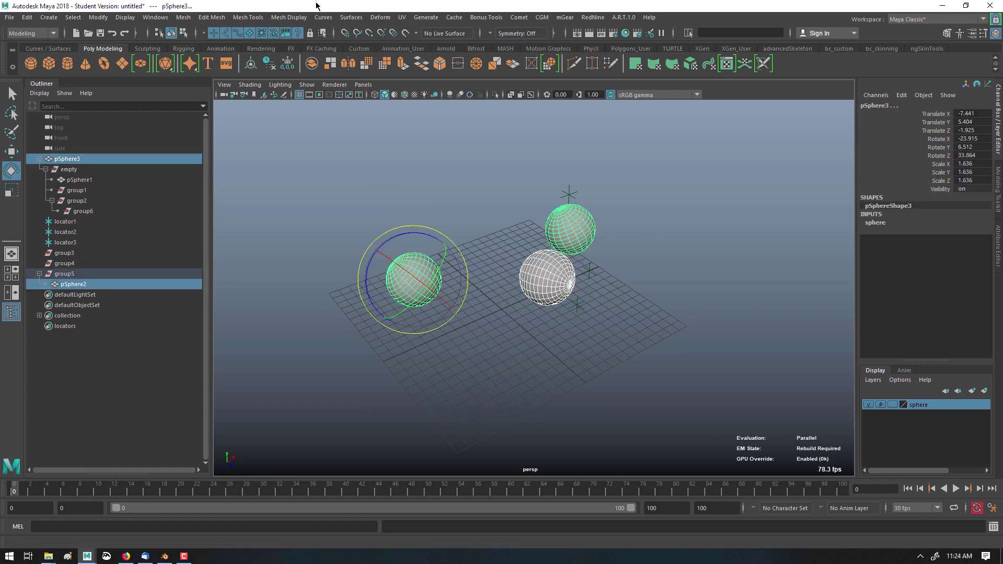
{"action": "left_click", "coordinate": [49, 17]}
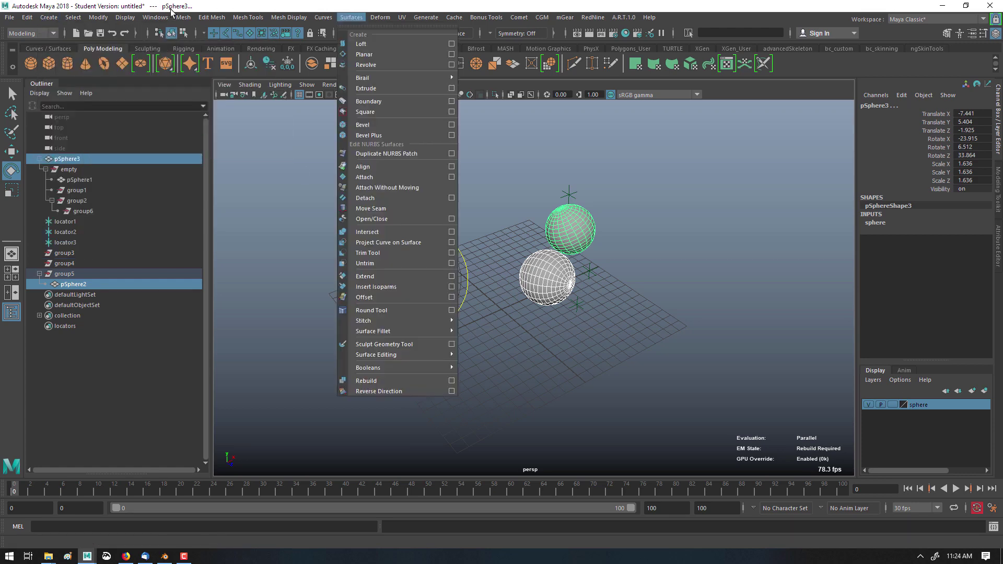
{"action": "left_click", "coordinate": [36, 35]}
{"action": "left_click", "coordinate": [21, 56]}
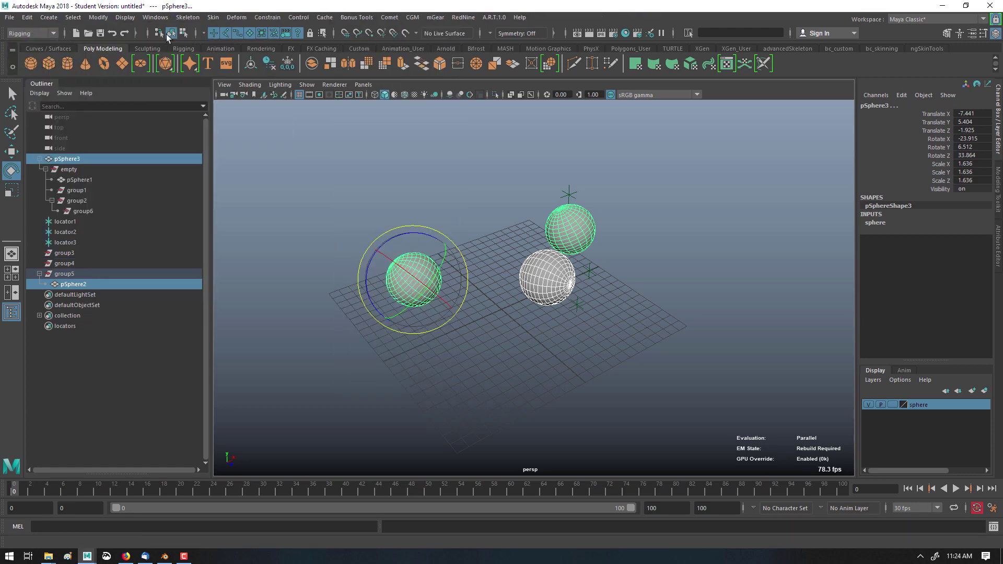
{"action": "left_click", "coordinate": [267, 17]}
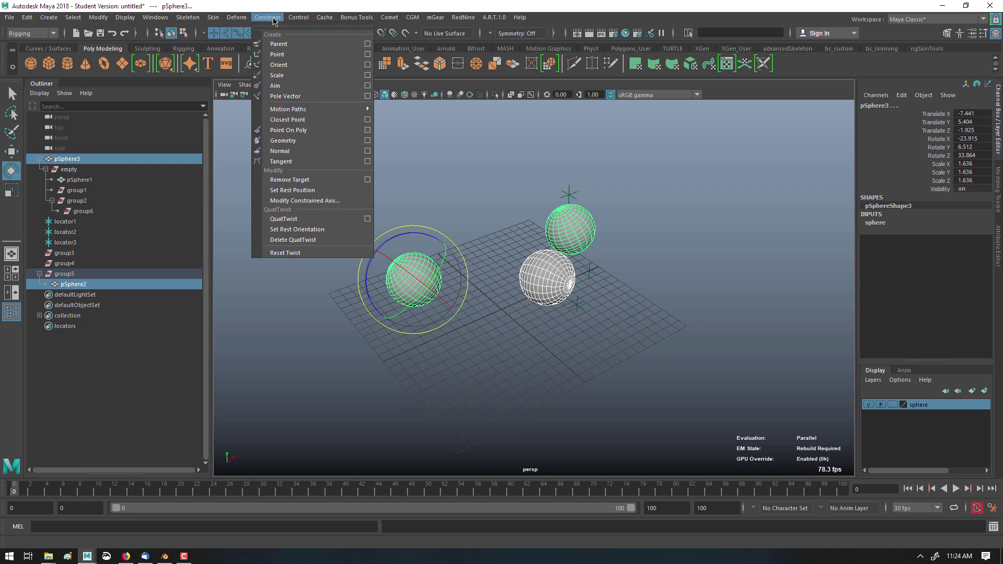
{"action": "left_click", "coordinate": [319, 54]}
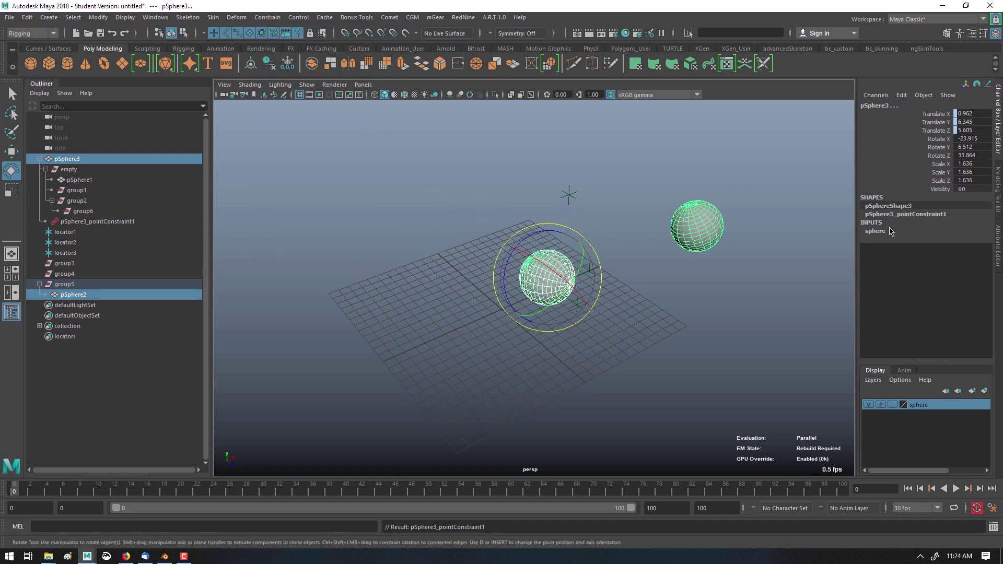
Examine the attributes of pSphere3's point constraint and select its constraint node in the hierarchy.
{"action": "key", "text": "ctrl+a"}
{"action": "left_click", "coordinate": [917, 105]}
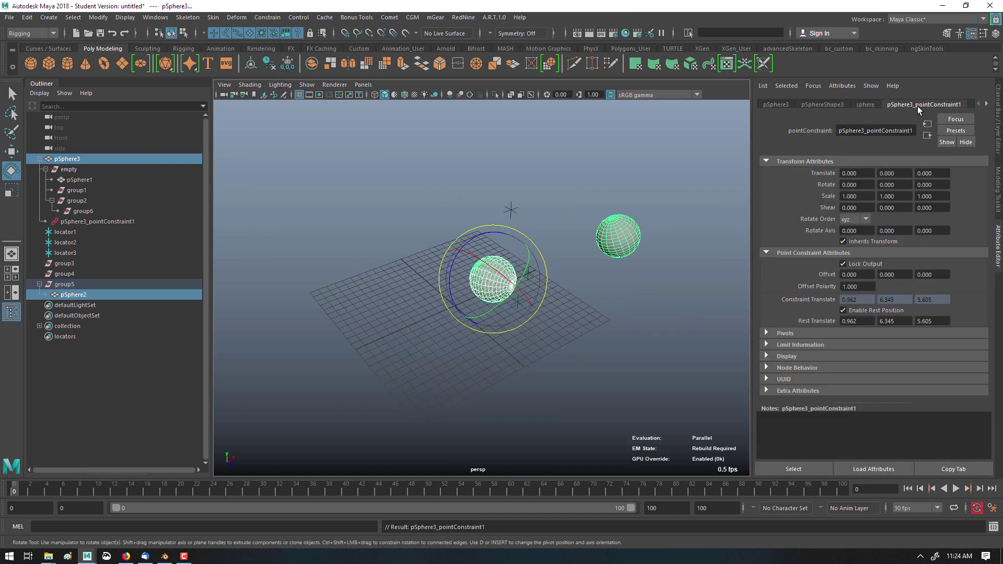
{"action": "left_click", "coordinate": [253, 242]}
{"action": "left_click", "coordinate": [139, 222]}
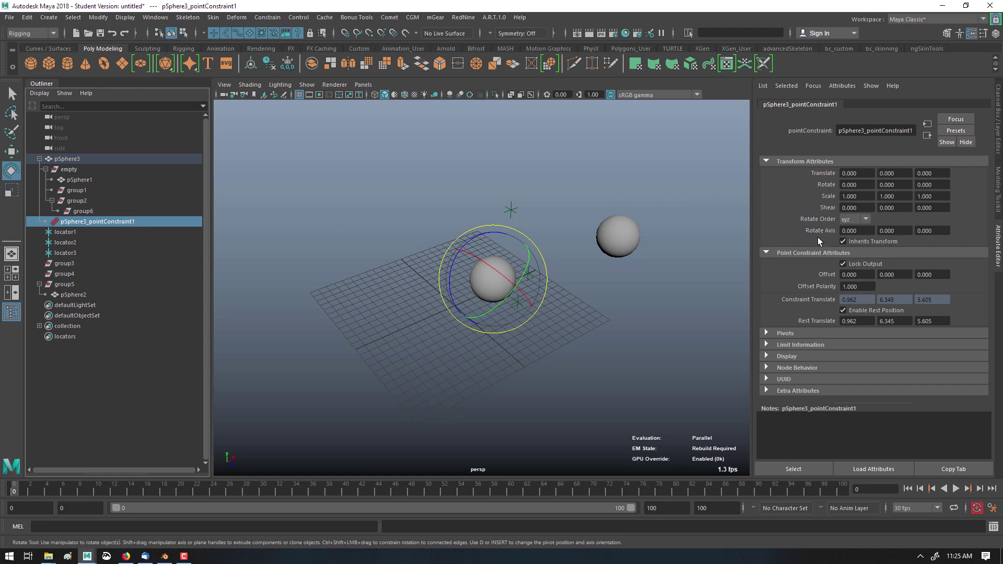
Try a pSphere2 weight of 5.3 on the point constraint and undo the change.
{"action": "key", "text": "ctrl+a"}
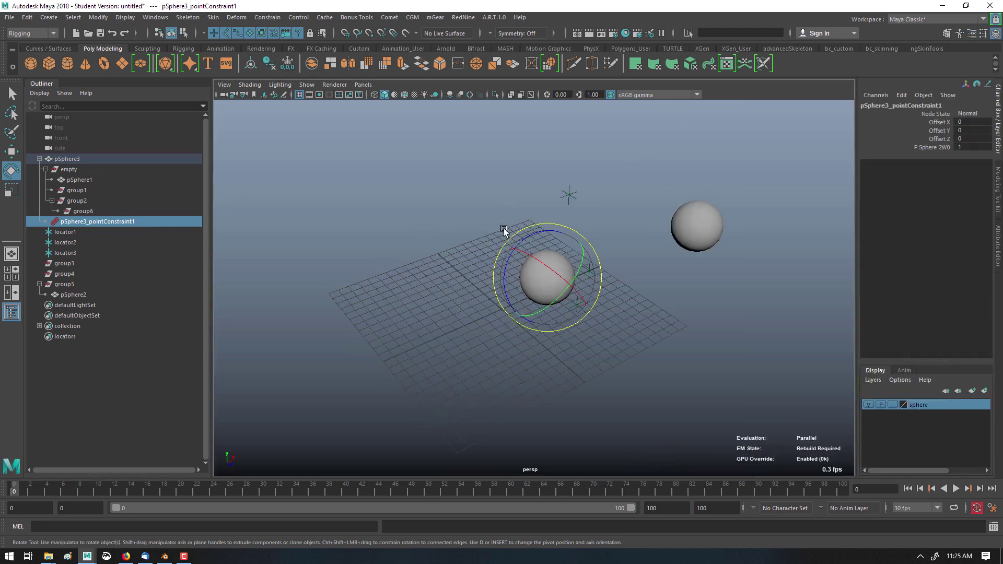
{"action": "left_click", "coordinate": [937, 147]}
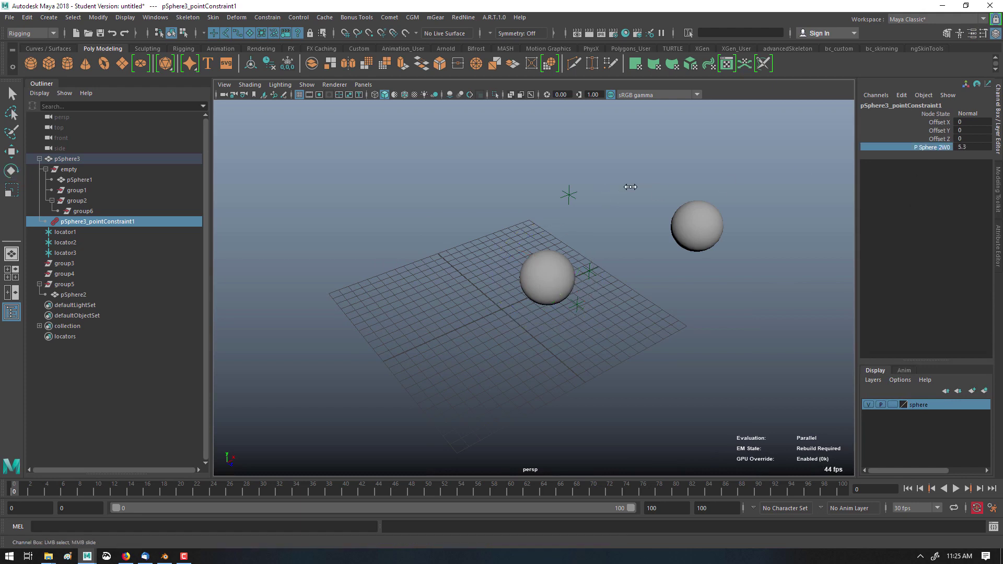
{"action": "key", "text": "ctrl+z"}
Unparent the point constraint node from pSphere3, group it at the world level, and select it inside the expanded group.
{"action": "middle_click_drag", "start_coordinate": [83, 220], "coordinate": [82, 219]}
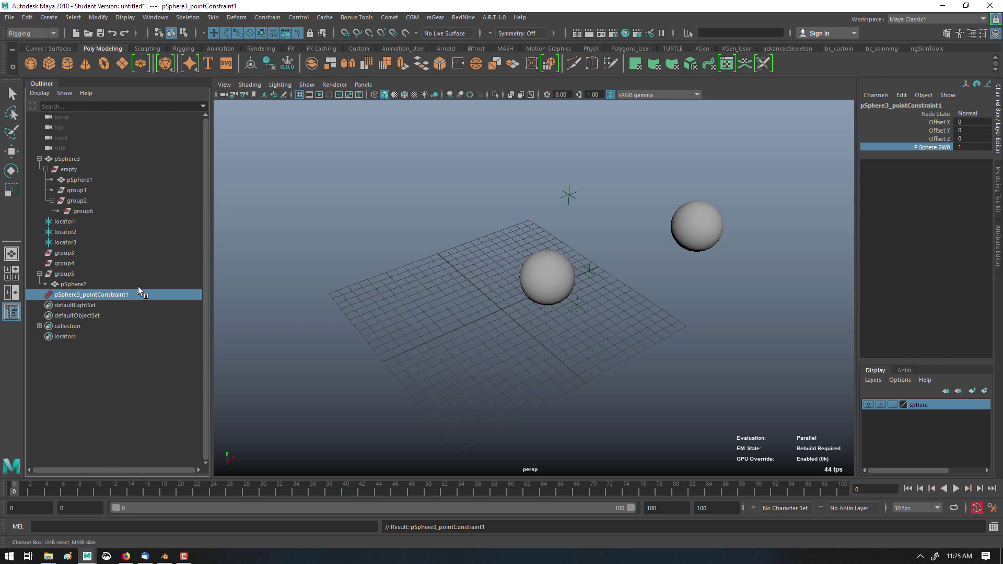
{"action": "key", "text": "ctrl+g"}
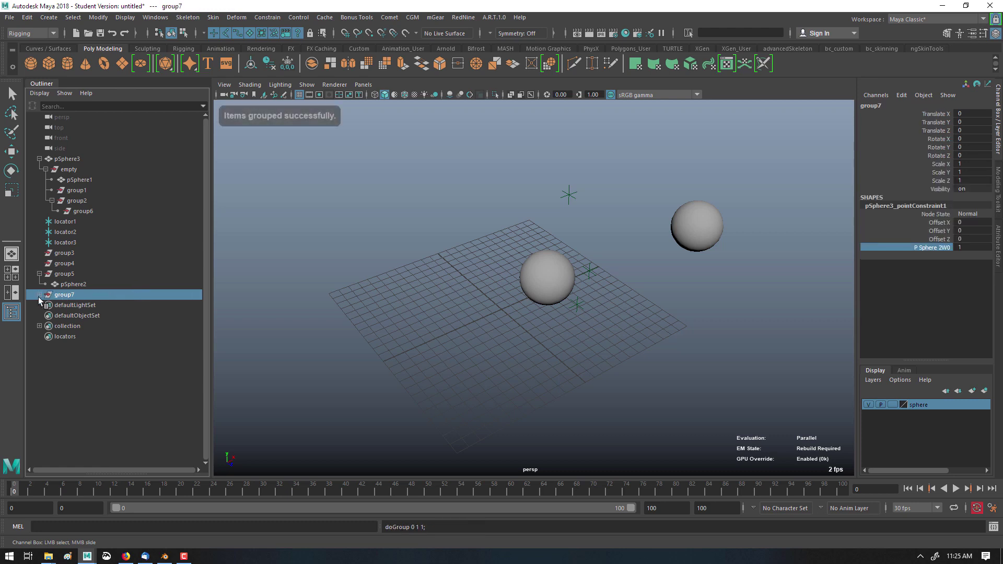
{"action": "left_click", "coordinate": [39, 295]}
{"action": "left_click", "coordinate": [120, 305]}
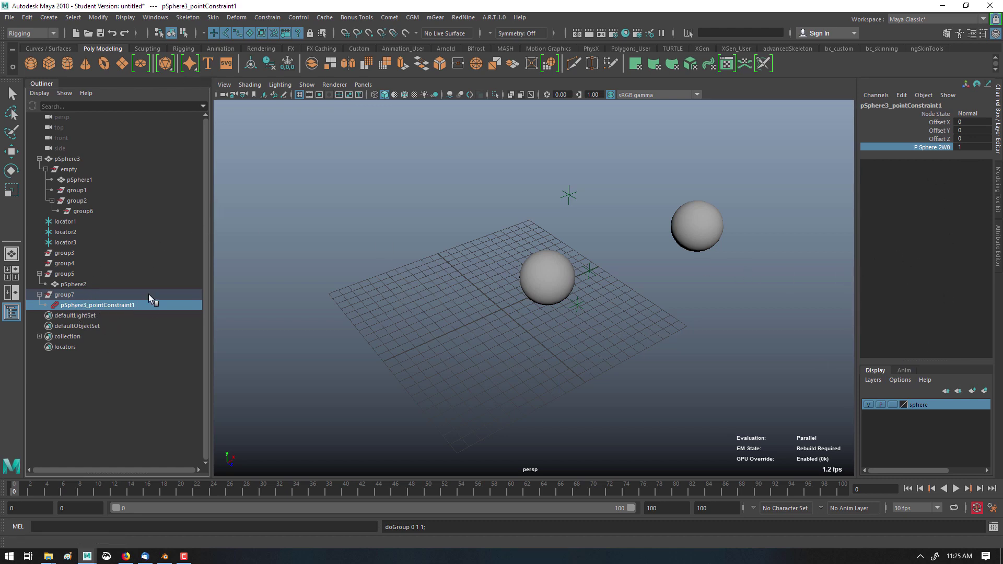
Open the Node Editor and graph the point constraint's input and output connections.
{"action": "left_click", "coordinate": [151, 19]}
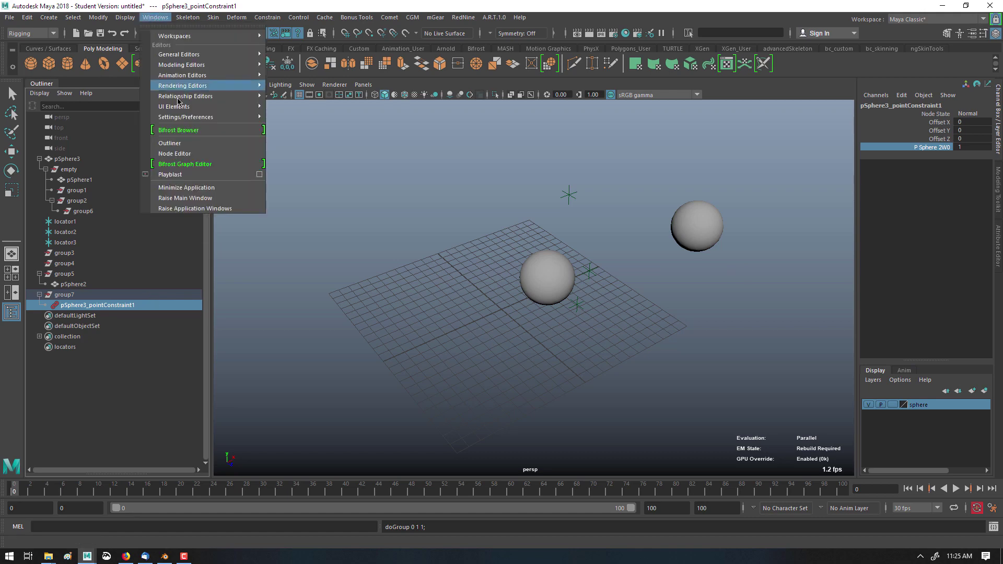
{"action": "left_click", "coordinate": [182, 152]}
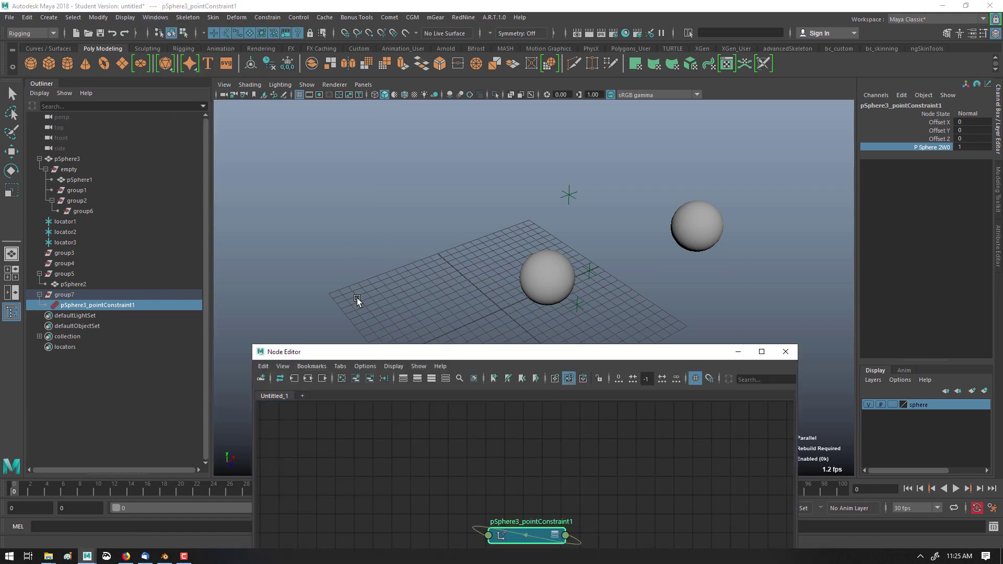
{"action": "left_click_drag", "start_coordinate": [364, 352], "coordinate": [353, 115]}
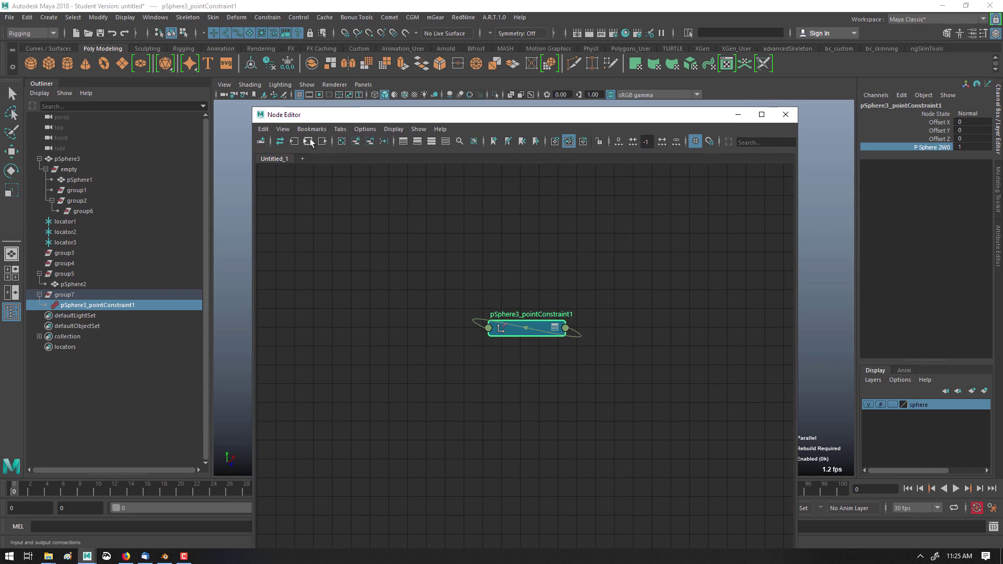
{"action": "left_click", "coordinate": [308, 140]}
Arrange the graph with pSphere2 and pSphere3 spread apart and the point constraint node above and between them.
{"action": "left_click_drag", "start_coordinate": [419, 425], "coordinate": [507, 212]}
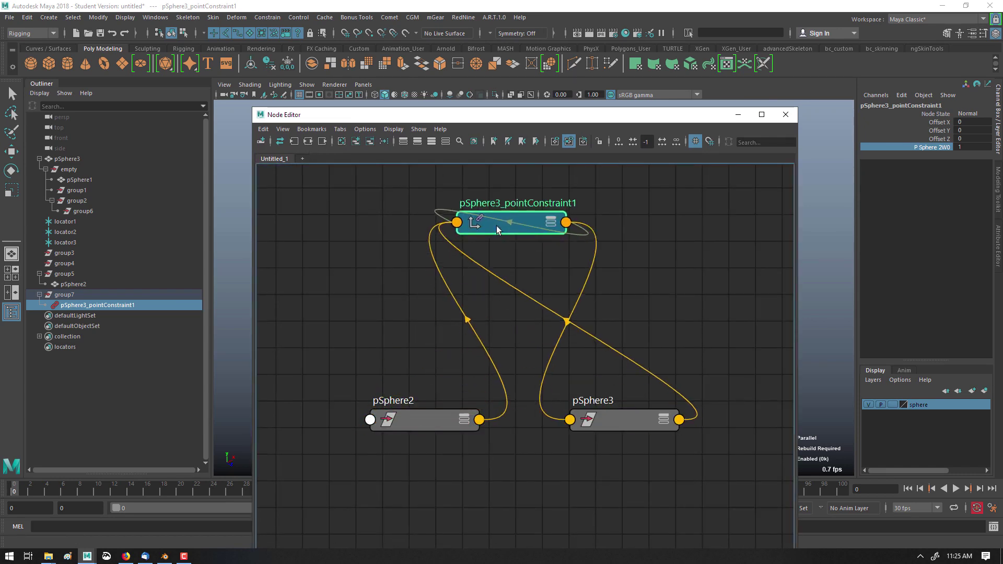
{"action": "left_click_drag", "start_coordinate": [623, 428], "coordinate": [680, 429]}
{"action": "left_click_drag", "start_coordinate": [429, 420], "coordinate": [365, 396]}
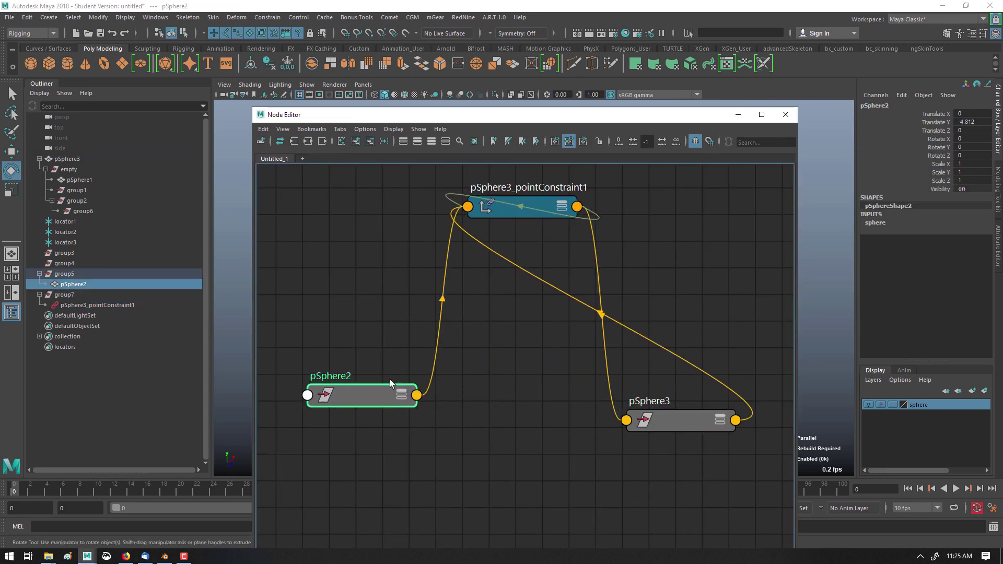
{"action": "left_click_drag", "start_coordinate": [497, 214], "coordinate": [500, 256]}
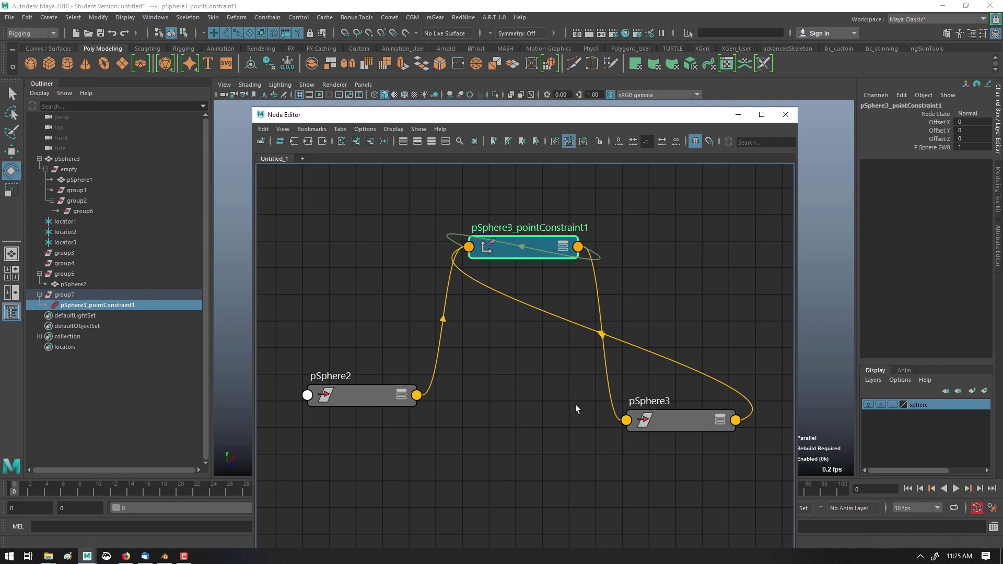
Switch to Blender and add a Copy Location constraint to Sphere.001 with Sphere as its target.
{"action": "left_click", "coordinate": [165, 555]}
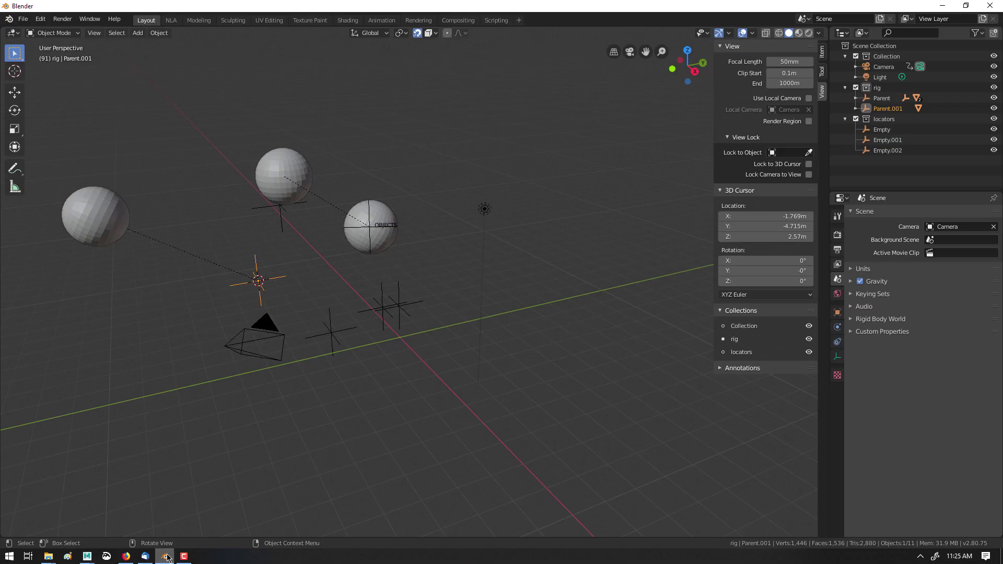
{"action": "left_click", "coordinate": [303, 175]}
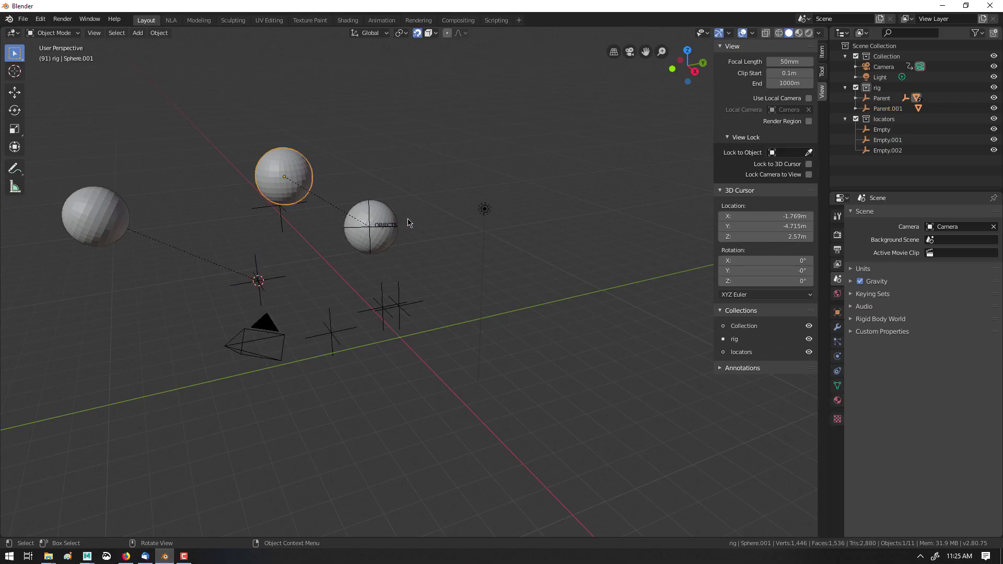
{"action": "left_click", "coordinate": [838, 372]}
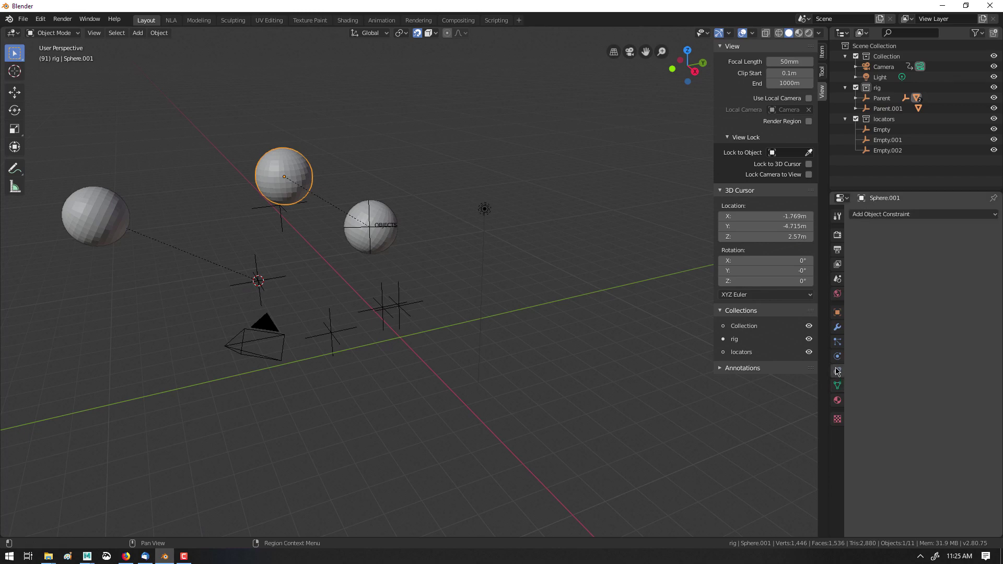
{"action": "left_click", "coordinate": [886, 214]}
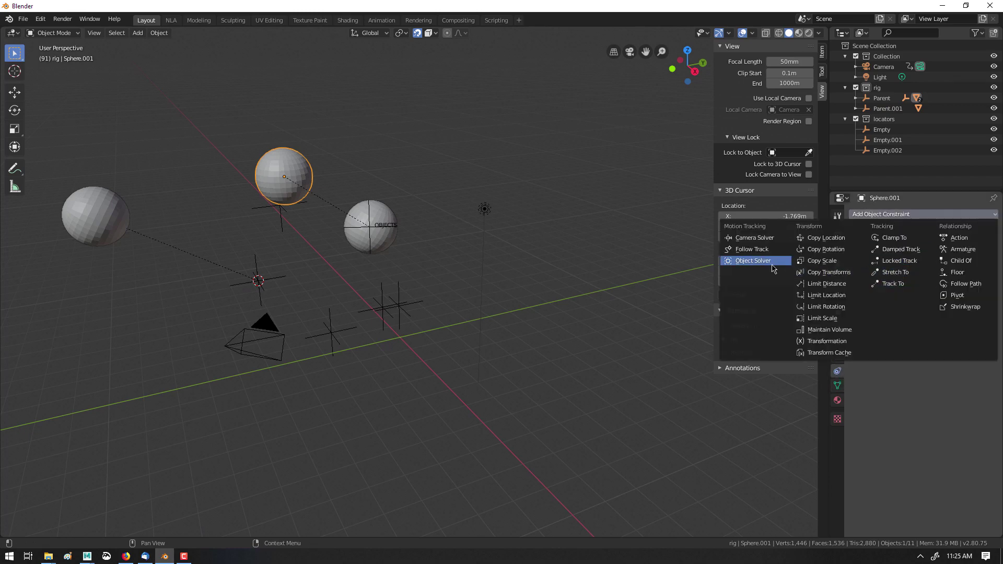
{"action": "left_click", "coordinate": [844, 241]}
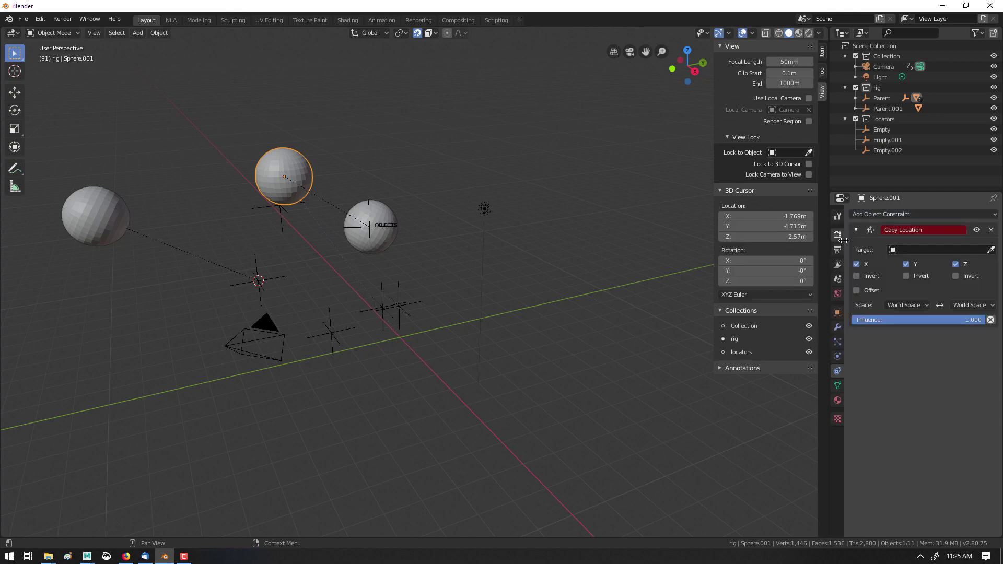
{"action": "left_click", "coordinate": [992, 250]}
{"action": "left_click", "coordinate": [97, 214]}
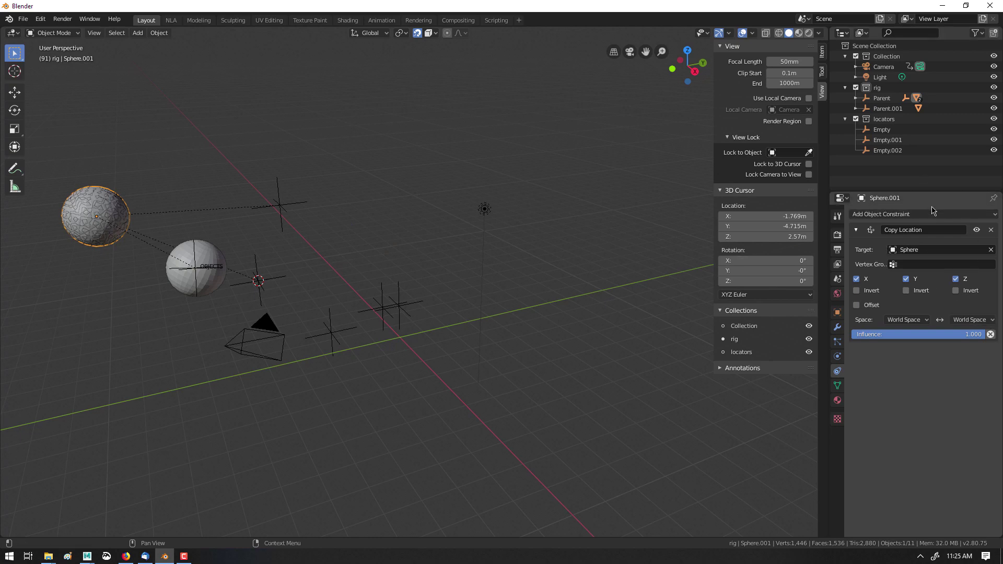
Expand the Parent hierarchy in the Outliner to show the constraints under Sphere.001, and add a new collection to the scene.
{"action": "left_click", "coordinate": [856, 99]}
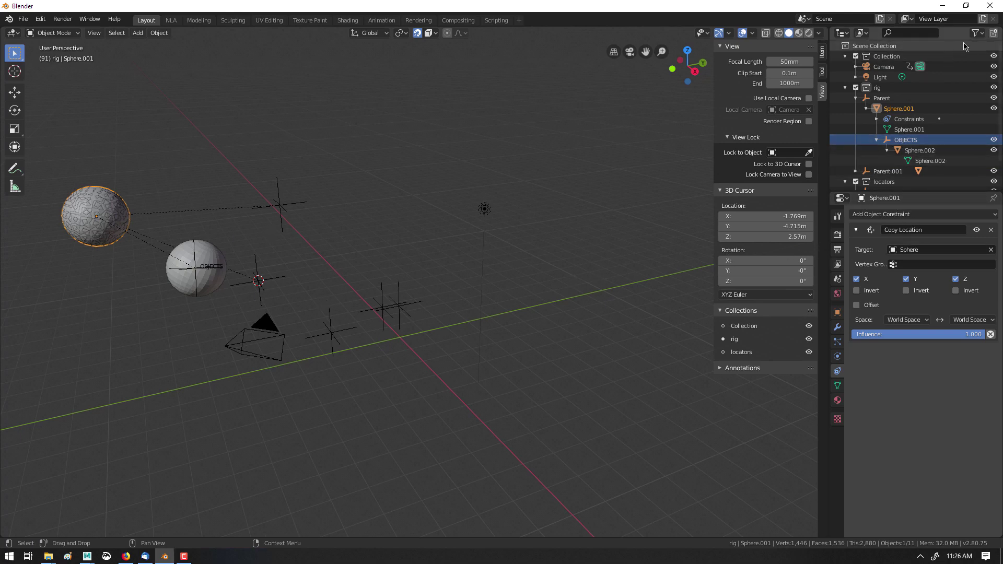
{"action": "left_click", "coordinate": [982, 34]}
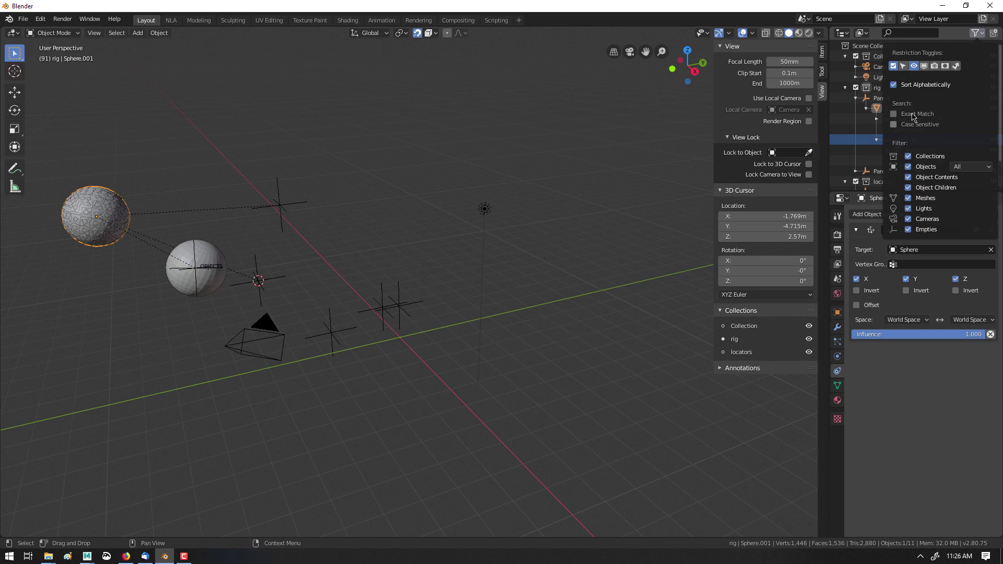
{"action": "left_click", "coordinate": [955, 67]}
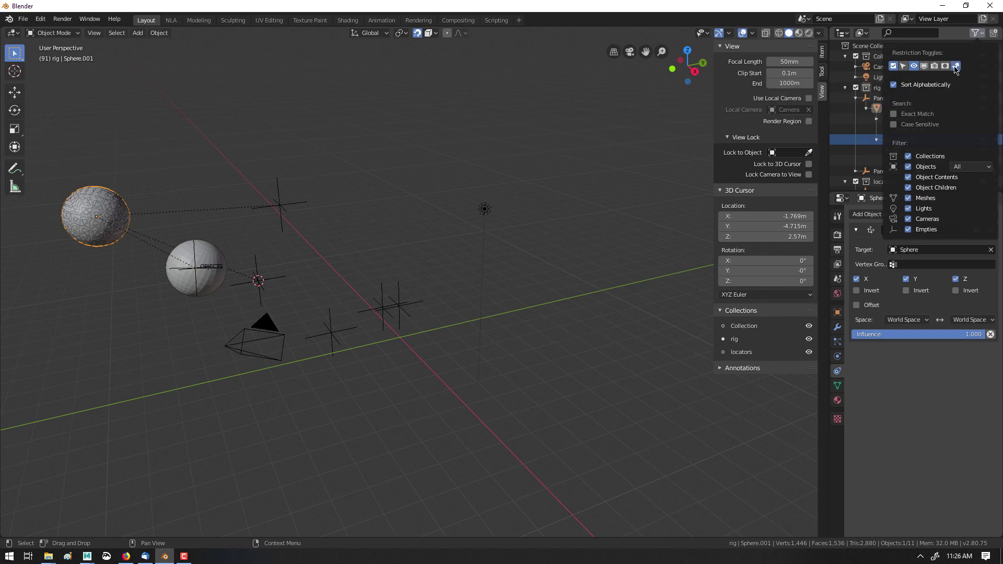
{"action": "left_click", "coordinate": [957, 68]}
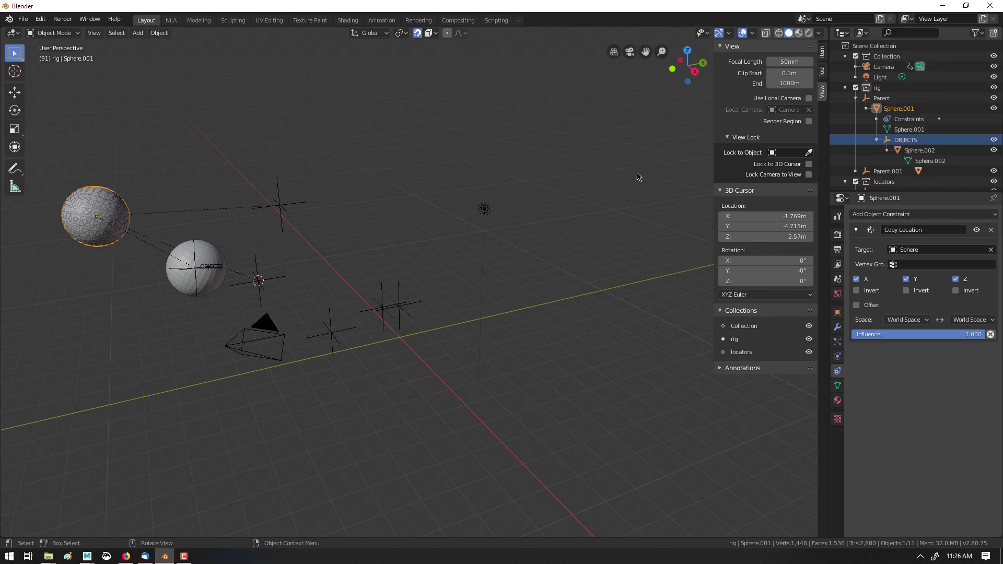
{"action": "left_click", "coordinate": [993, 33]}
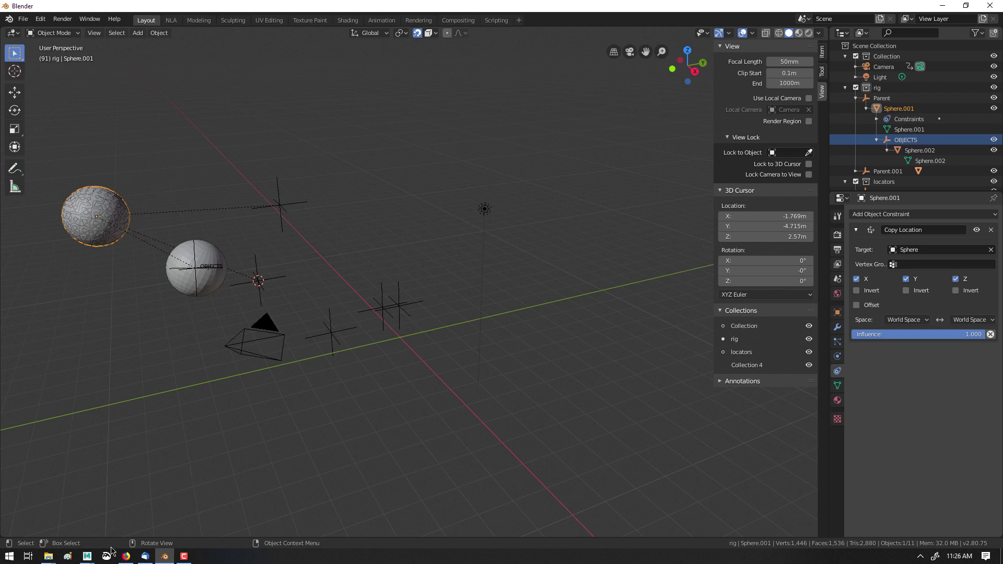
Switch to Maya and move the point constraint node down, closer to pSphere2 and pSphere3, in the Node Editor graph.
{"action": "mouse_move", "coordinate": [87, 555]}
{"action": "left_click", "coordinate": [172, 512]}
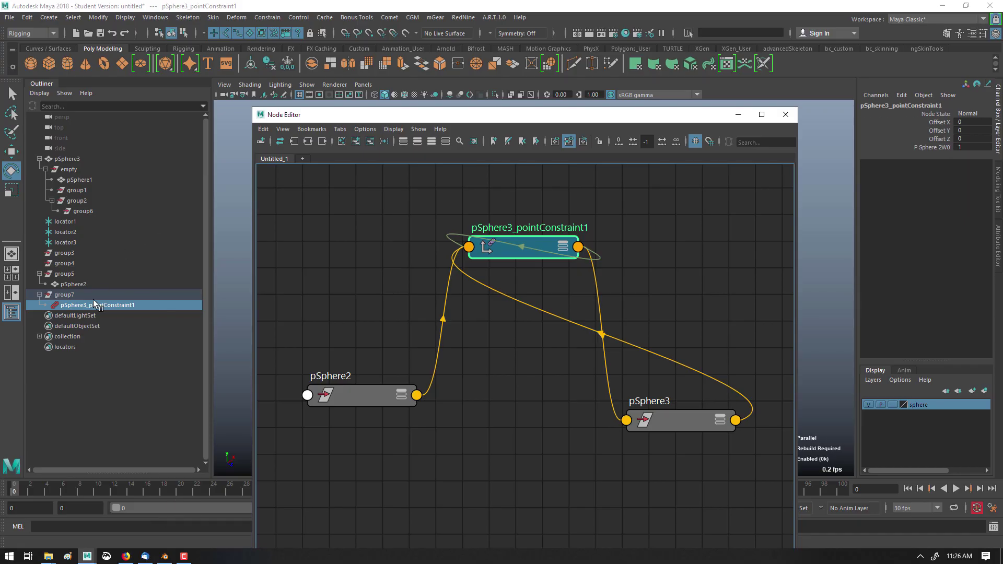
{"action": "left_click", "coordinate": [80, 305]}
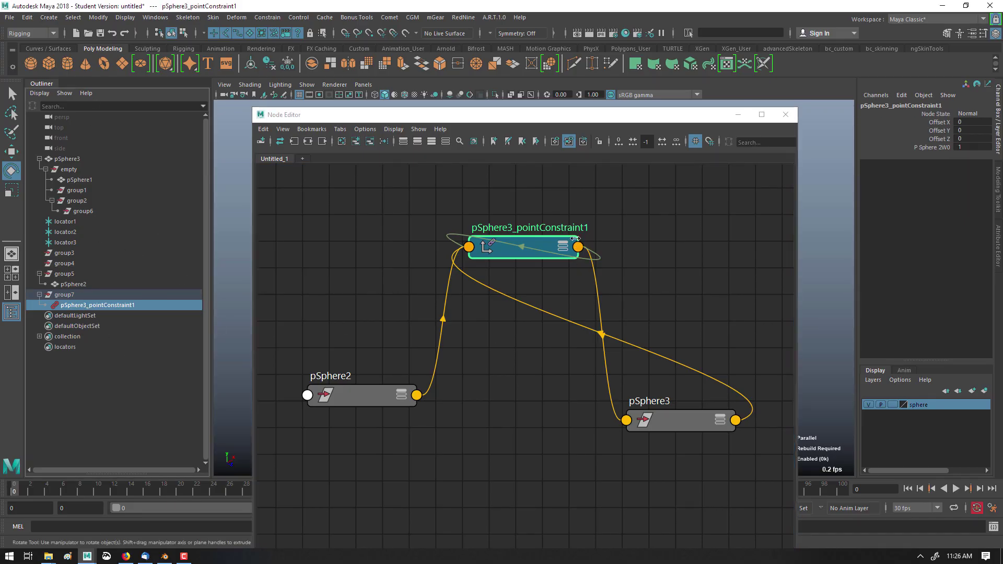
{"action": "left_click_drag", "start_coordinate": [513, 254], "coordinate": [525, 297]}
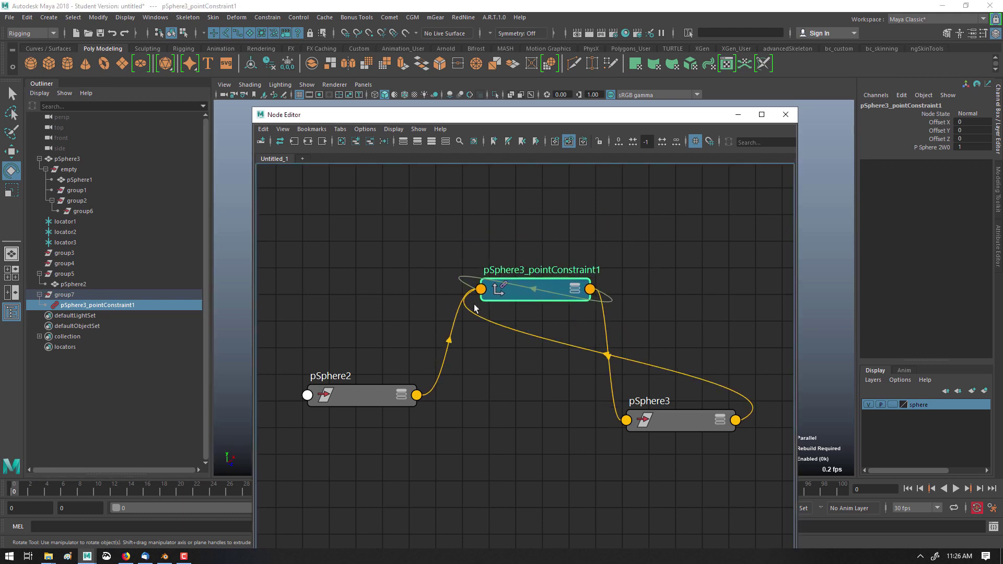
{"action": "left_click", "coordinate": [600, 425]}
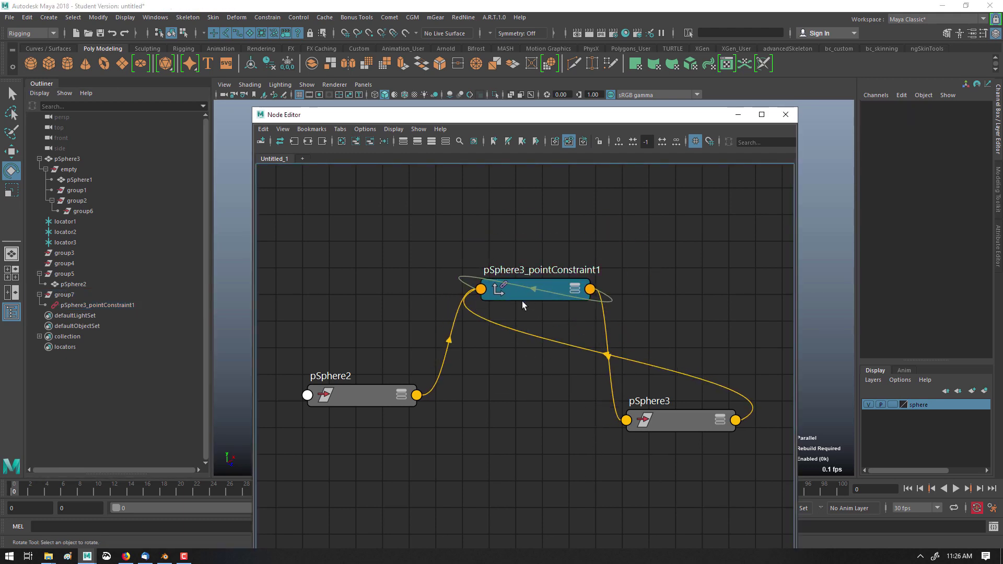
Add a plusMinusAverage node to the graph and place it below and between the pSphere2 and pSphere3 nodes.
{"action": "scroll", "coordinate": [381, 248], "scroll_direction": "down", "scroll_amount": 5}
{"action": "left_click", "coordinate": [131, 305]}
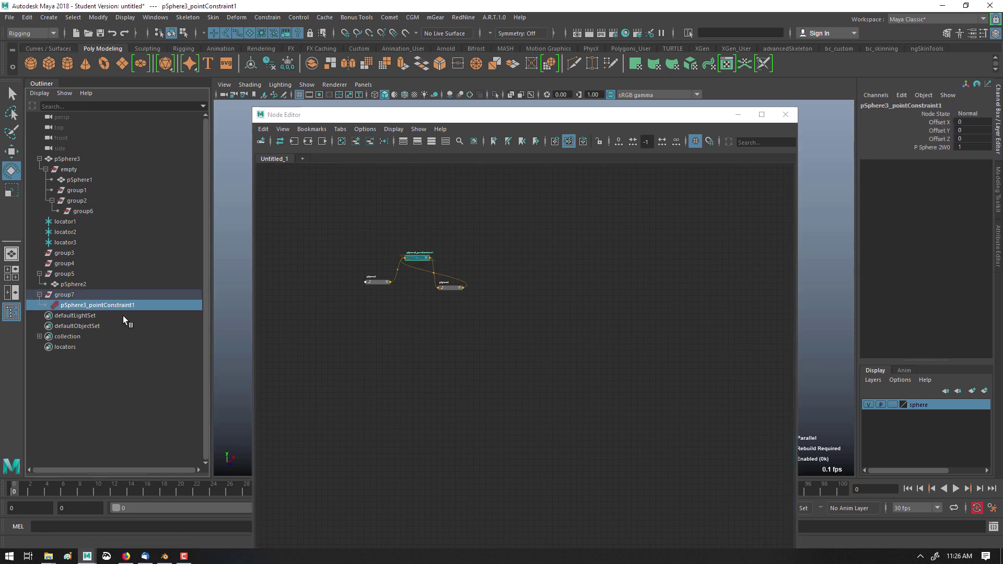
{"action": "left_click", "coordinate": [434, 316]}
{"action": "scroll", "coordinate": [434, 316], "scroll_direction": "up", "scroll_amount": 4}
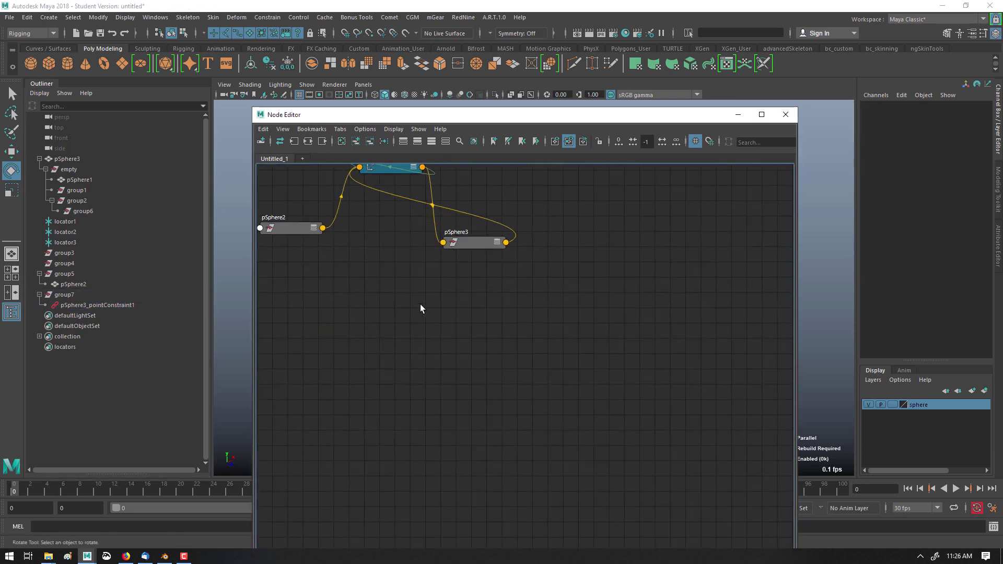
{"action": "middle_click_drag", "start_coordinate": [418, 307], "coordinate": [483, 352]}
{"action": "left_click", "coordinate": [451, 259]}
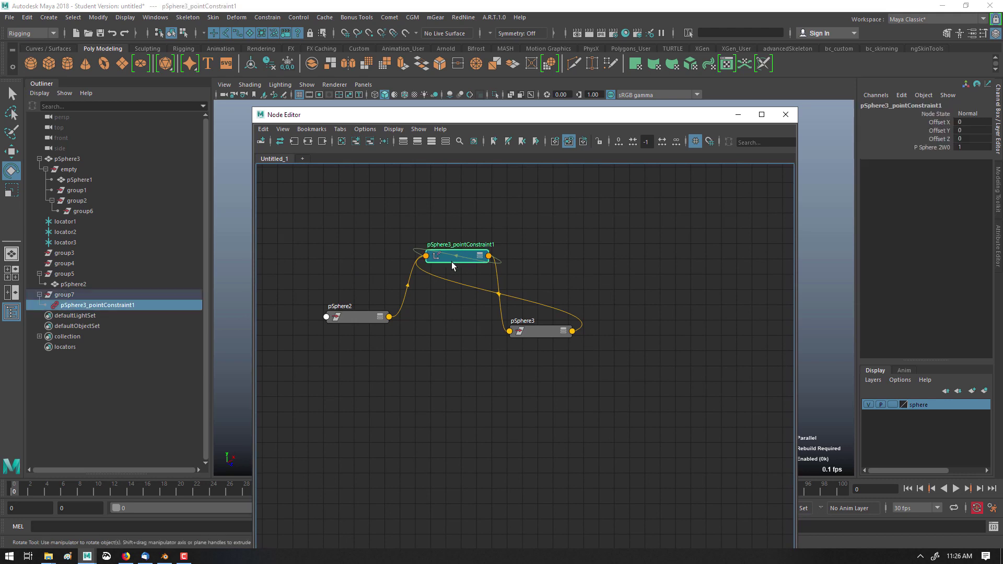
{"action": "left_click", "coordinate": [472, 356]}
{"action": "key", "text": "Tab"}
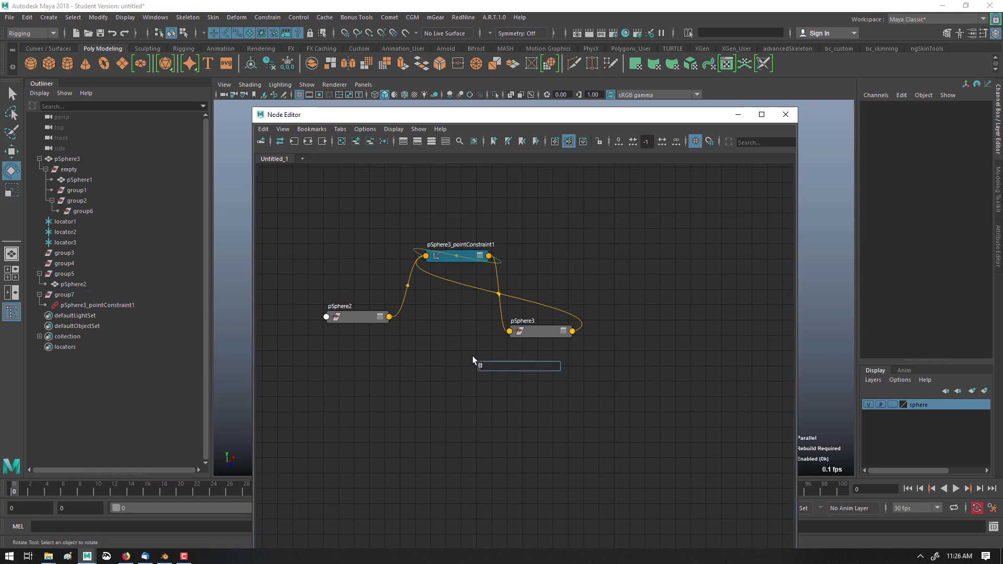
{"action": "type", "text": "plus"}
{"action": "left_click", "coordinate": [509, 374]}
{"action": "left_click_drag", "start_coordinate": [503, 373], "coordinate": [438, 379]}
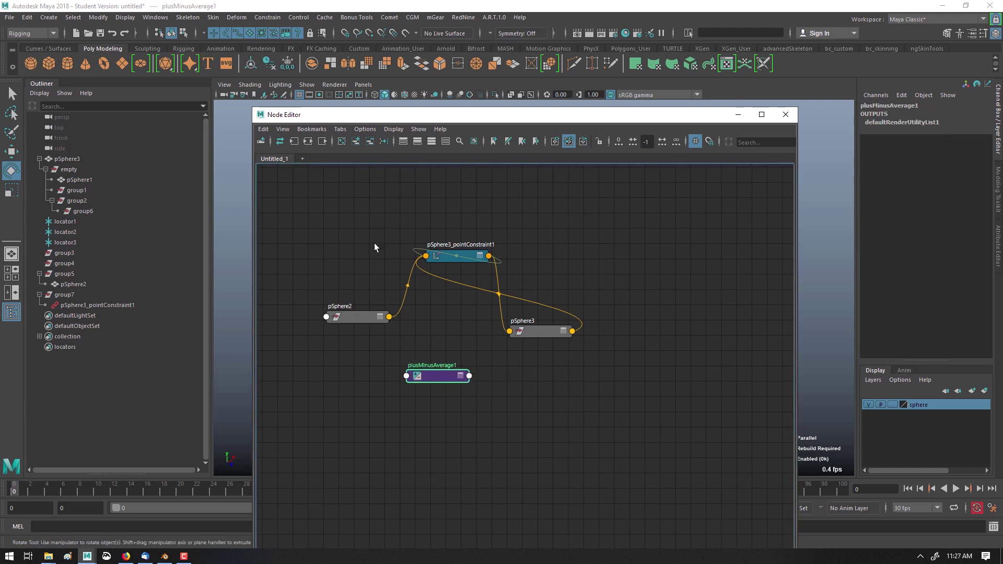
Select all four graph nodes, change the menu set to Modeling, and open the Create Asset options.
{"action": "left_click_drag", "start_coordinate": [374, 247], "coordinate": [666, 480]}
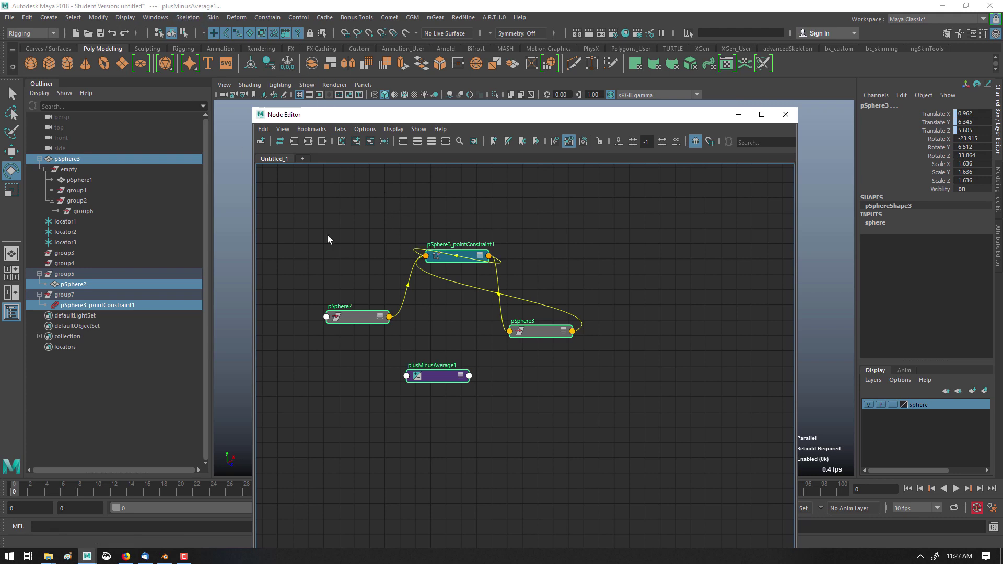
{"action": "left_click", "coordinate": [49, 17]}
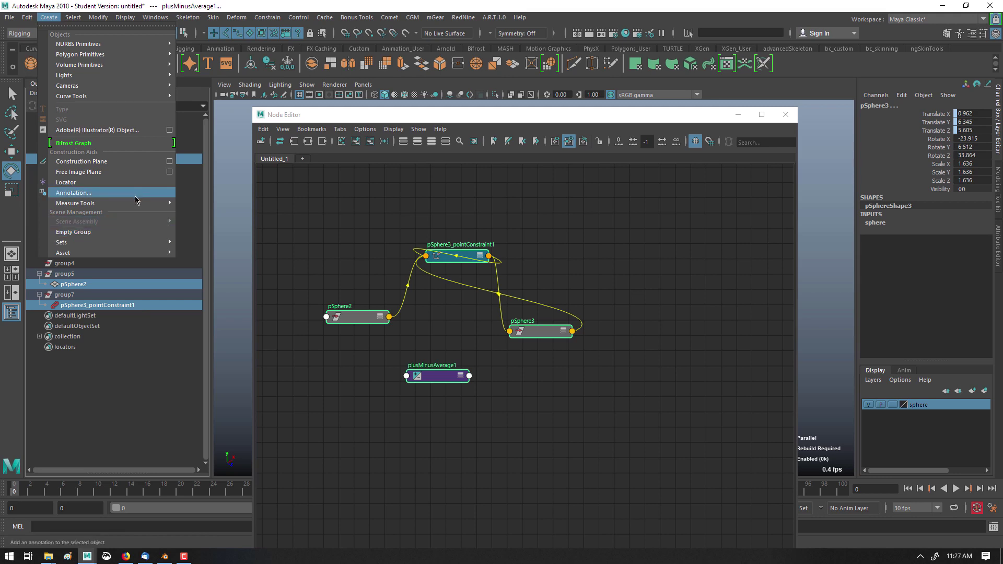
{"action": "mouse_move", "coordinate": [73, 21]}
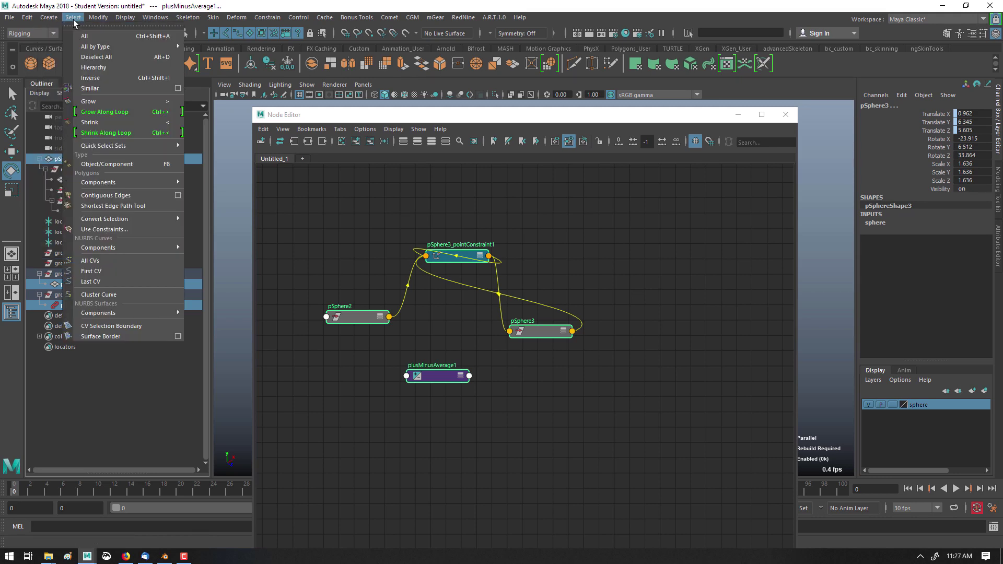
{"action": "left_click", "coordinate": [33, 34]}
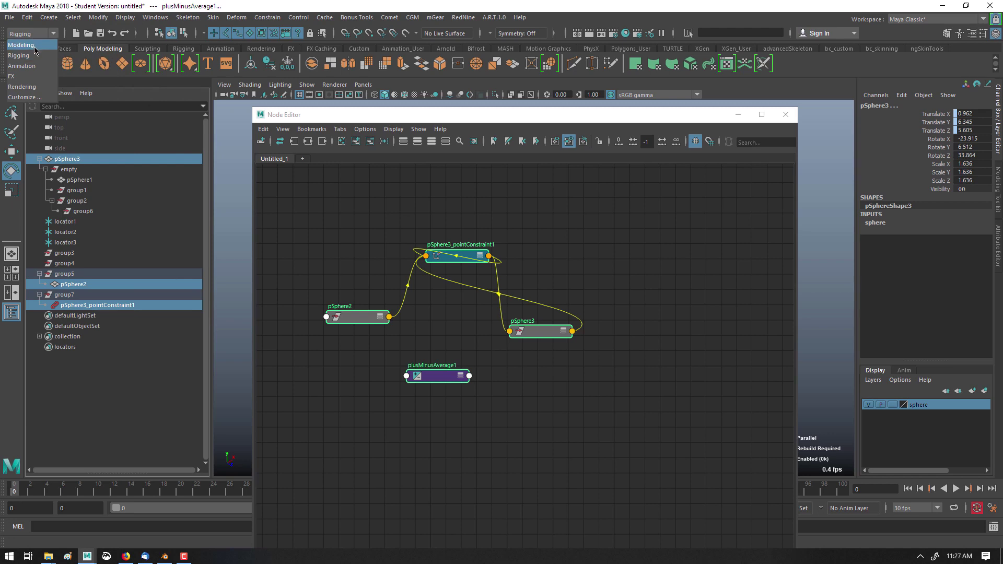
{"action": "left_click", "coordinate": [21, 45]}
{"action": "left_click", "coordinate": [48, 17]}
{"action": "left_click", "coordinate": [193, 251]}
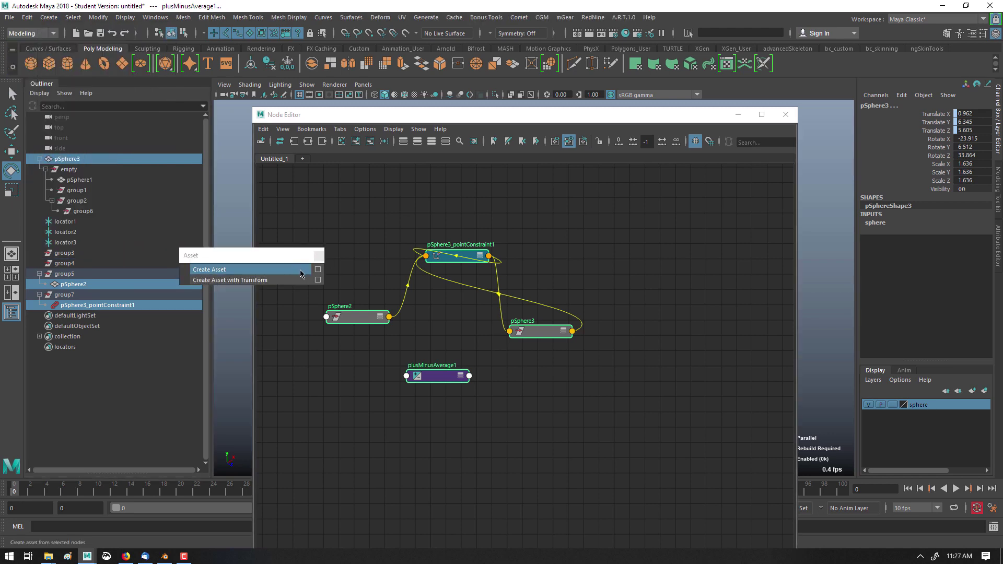
{"action": "left_click", "coordinate": [318, 269]}
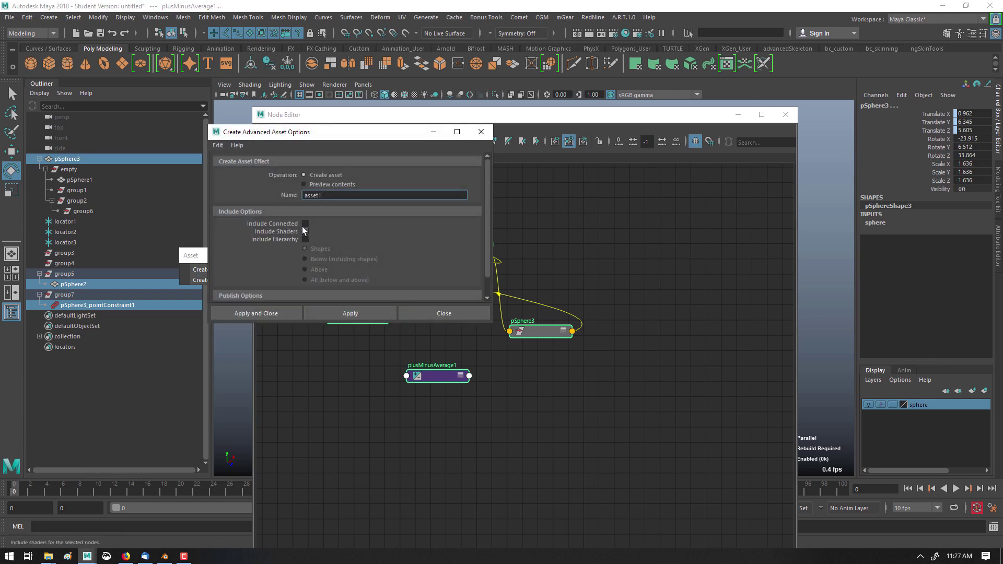
Name the asset "collection of nodes" and create it from the selected nodes.
{"action": "left_click_drag", "start_coordinate": [329, 324], "coordinate": [329, 386]}
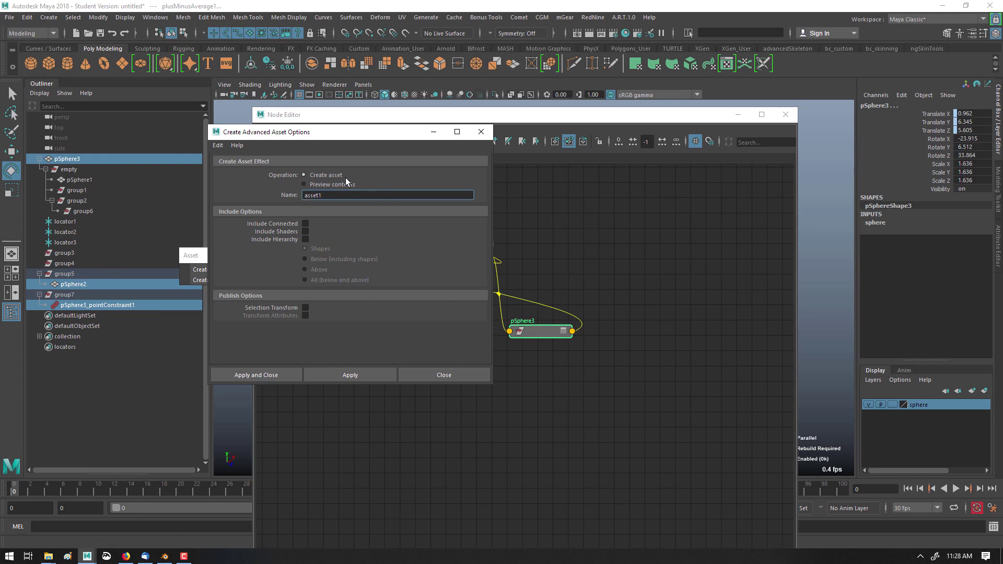
{"action": "double_click", "coordinate": [334, 192]}
{"action": "type", "text": "c"}
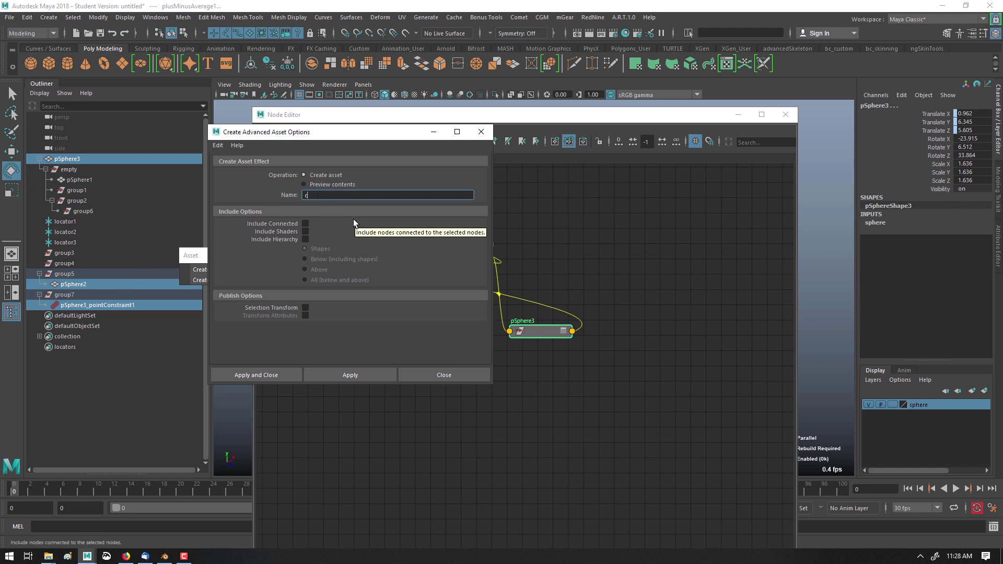
{"action": "type", "text": "ollection of nodes"}
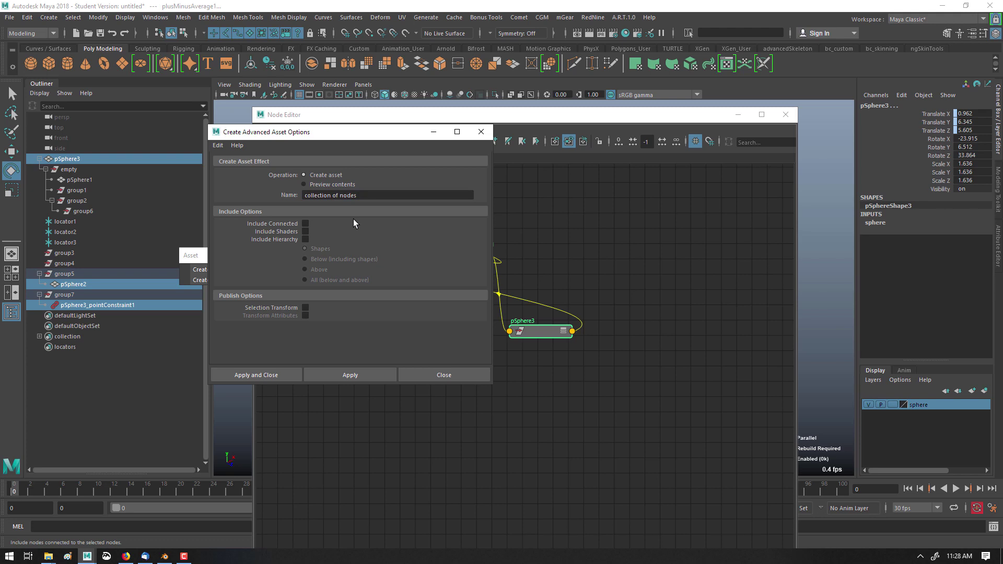
{"action": "left_click", "coordinate": [270, 376]}
{"action": "left_click", "coordinate": [422, 375]}
{"action": "left_click", "coordinate": [446, 372]}
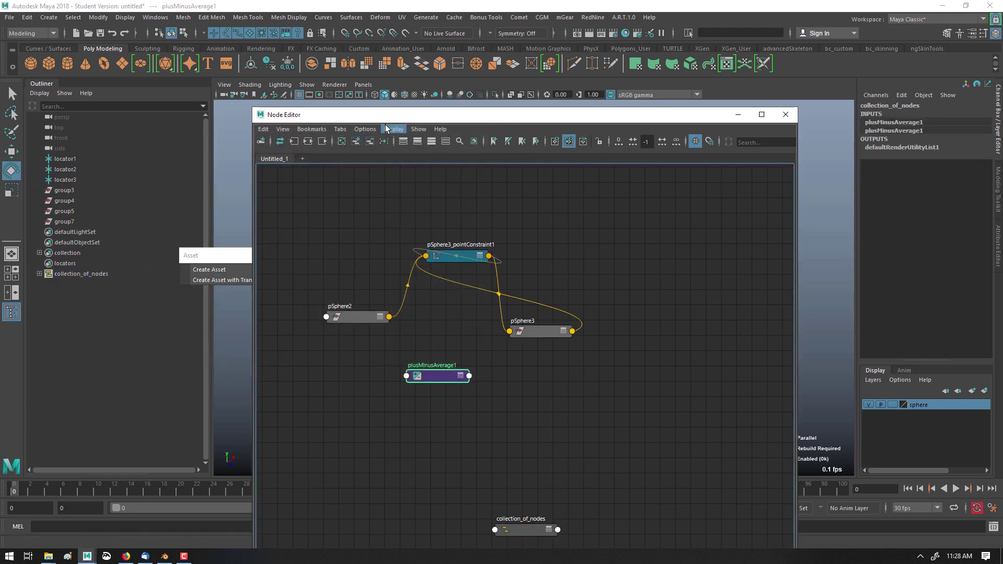
Expand the collection_of_nodes asset in the Outliner and examine its point constraint, pSphere2 and pSphere3 members.
{"action": "left_click", "coordinate": [39, 274]}
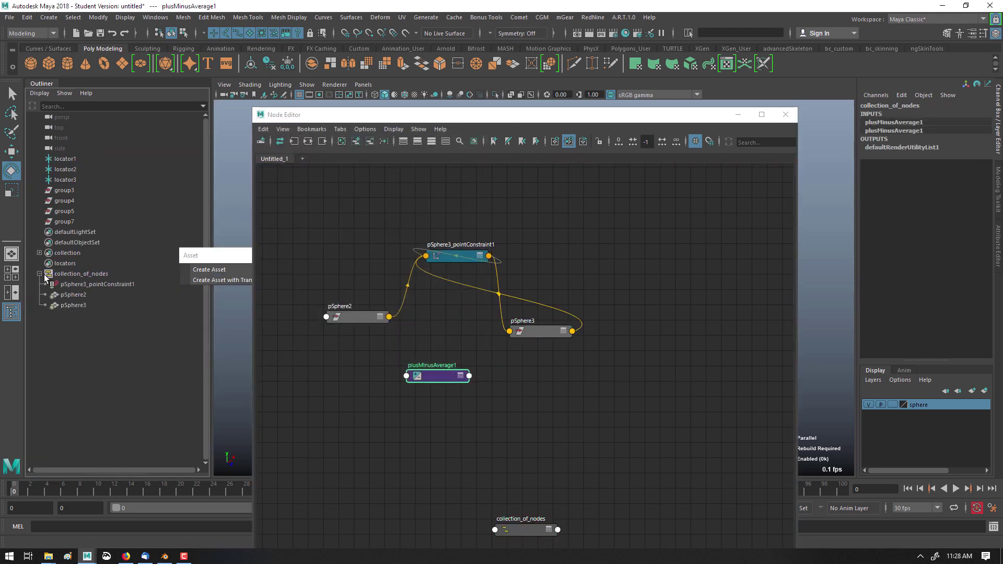
{"action": "left_click", "coordinate": [91, 277]}
{"action": "left_click", "coordinate": [92, 286]}
{"action": "left_click", "coordinate": [93, 297]}
{"action": "left_click", "coordinate": [94, 305]}
{"action": "left_click", "coordinate": [110, 284]}
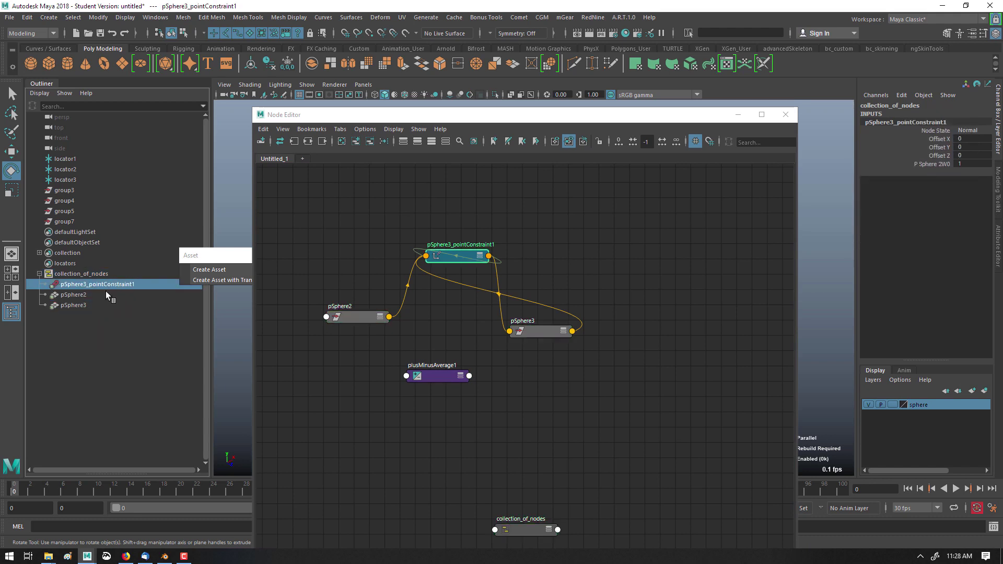
{"action": "left_click", "coordinate": [107, 295]}
{"action": "left_click", "coordinate": [99, 305]}
{"action": "left_click", "coordinate": [96, 294]}
{"action": "left_click", "coordinate": [88, 286]}
{"action": "left_click_drag", "start_coordinate": [48, 270], "coordinate": [36, 309]}
{"action": "key", "text": "Escape"}
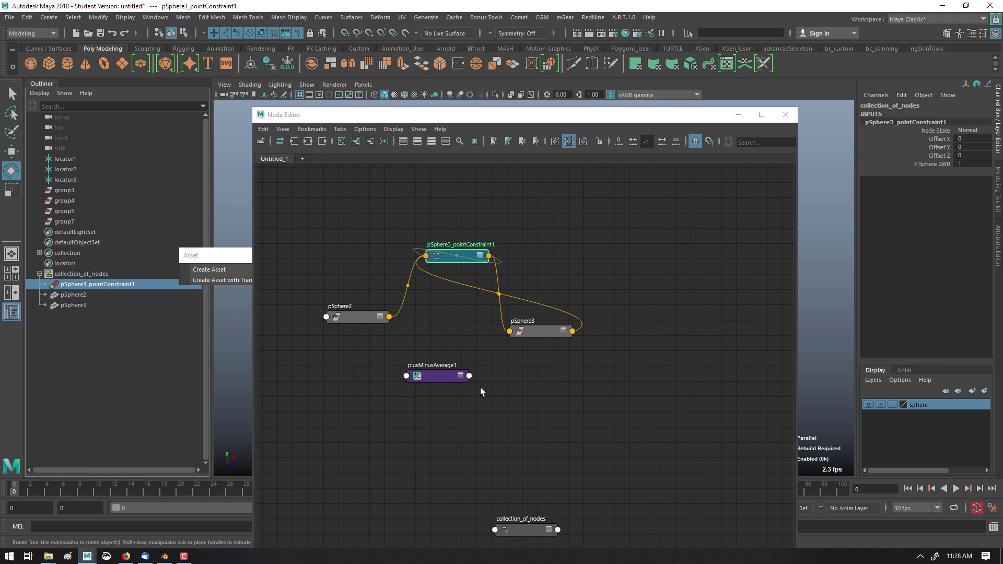
Move the collection_of_nodes node up beside plusMinusAverage1, then close the Node Editor and expand the asset's attributes in the Attribute Editor.
{"action": "left_click_drag", "start_coordinate": [517, 531], "coordinate": [554, 366]}
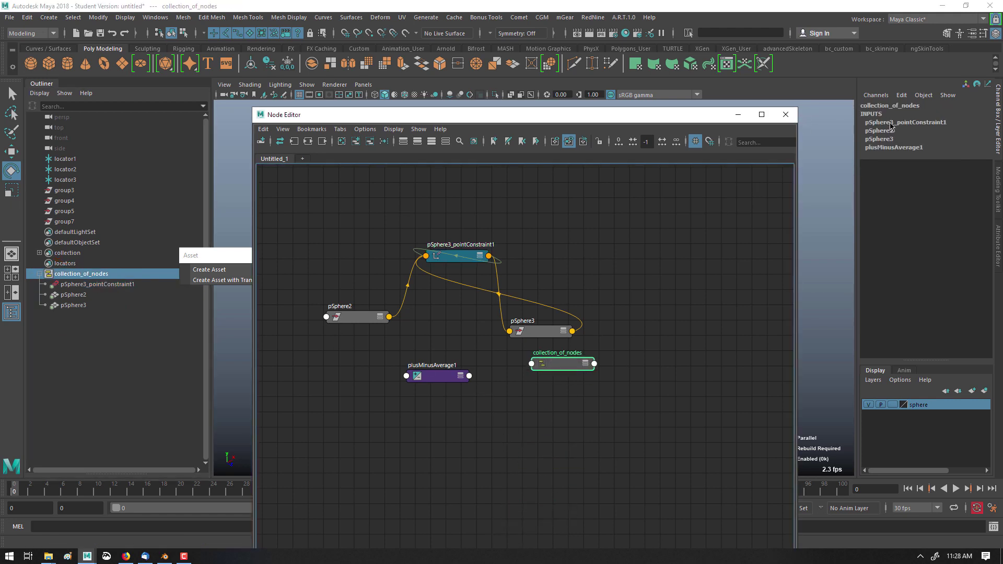
{"action": "mouse_move", "coordinate": [918, 110]}
{"action": "left_mouse_down"}
{"action": "mouse_move", "coordinate": [877, 158]}
{"action": "mouse_move", "coordinate": [946, 105]}
{"action": "left_mouse_up"}
{"action": "key", "text": "Escape"}
{"action": "double_click", "coordinate": [575, 367]}
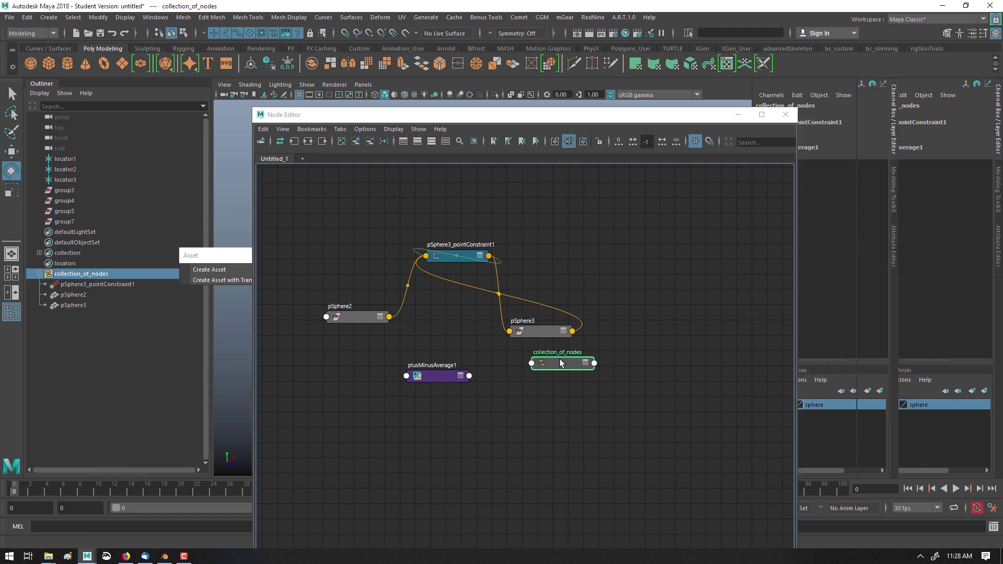
{"action": "left_click", "coordinate": [785, 114]}
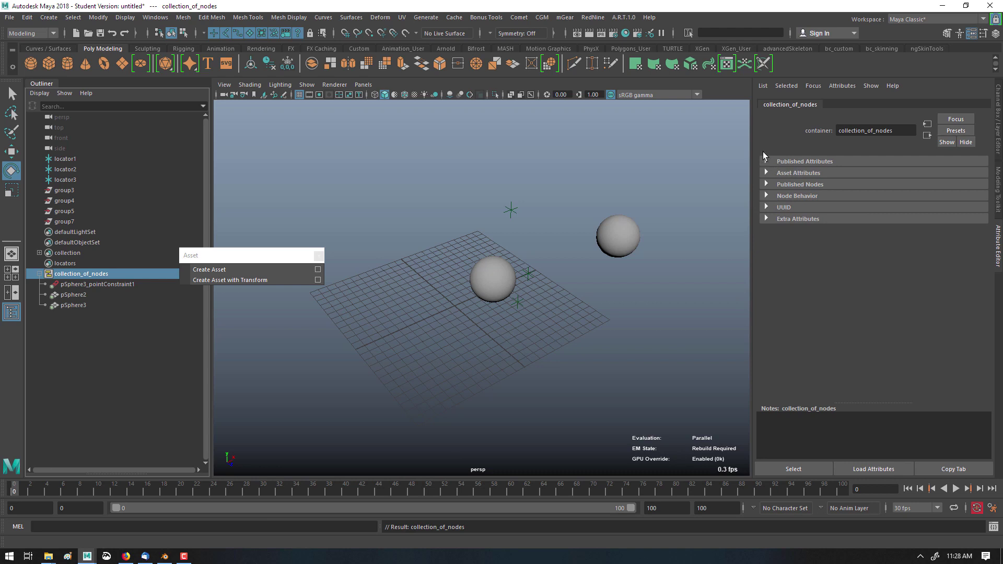
{"action": "left_click", "coordinate": [767, 176]}
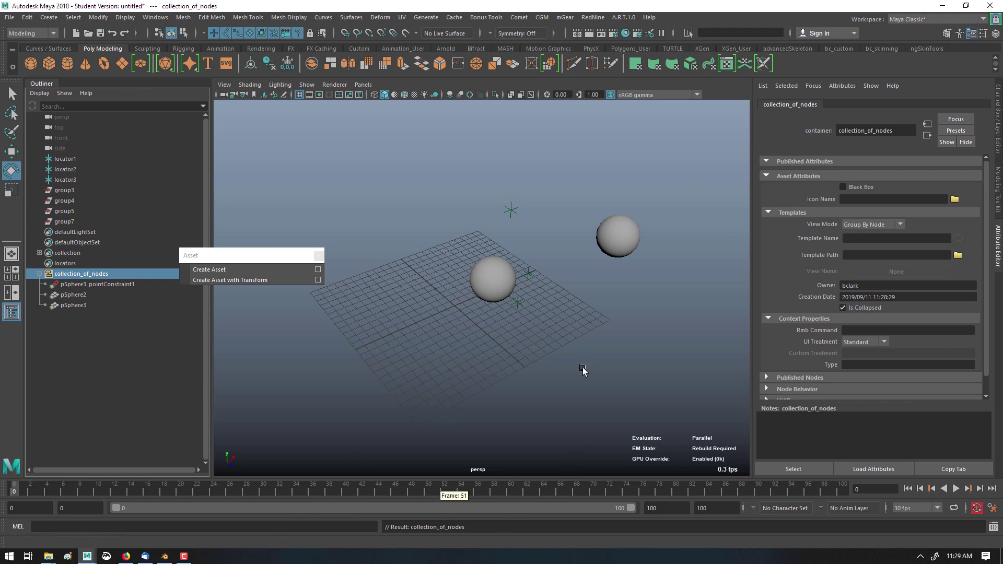
Switch to Blender and select Sphere.002, the sphere parented under the OBJECTS empty.
{"action": "left_click", "coordinate": [165, 556]}
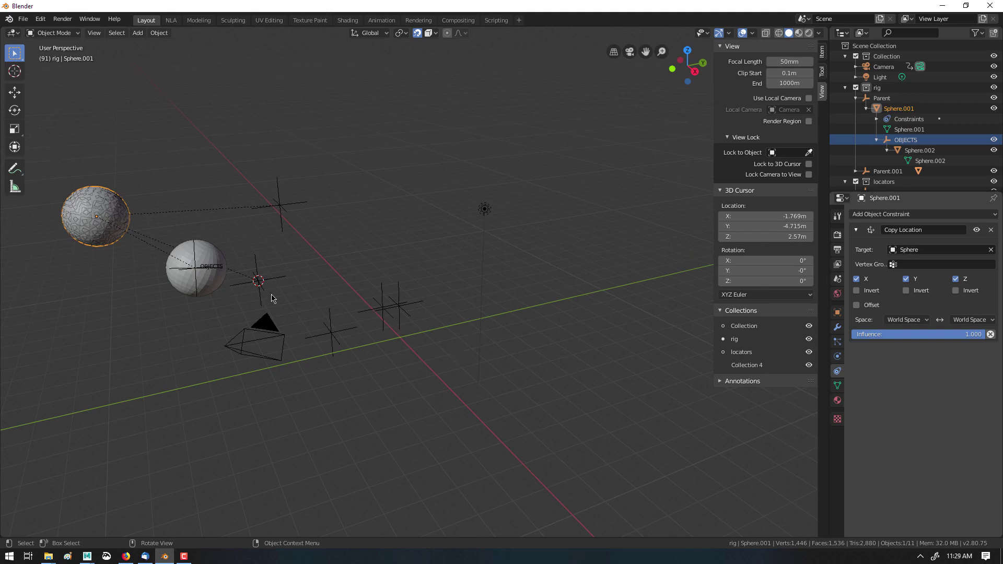
{"action": "left_click", "coordinate": [208, 185]}
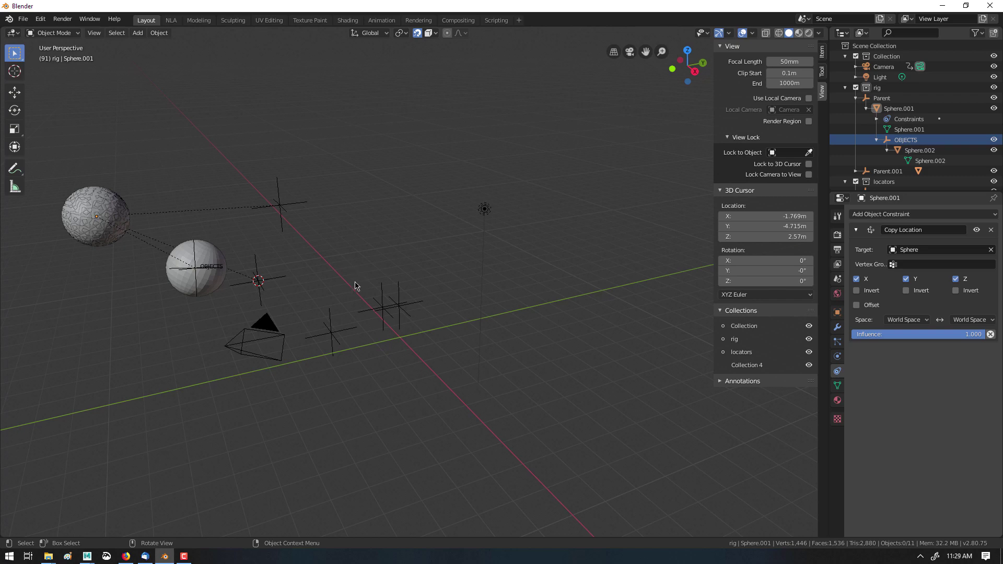
{"action": "left_click", "coordinate": [219, 287]}
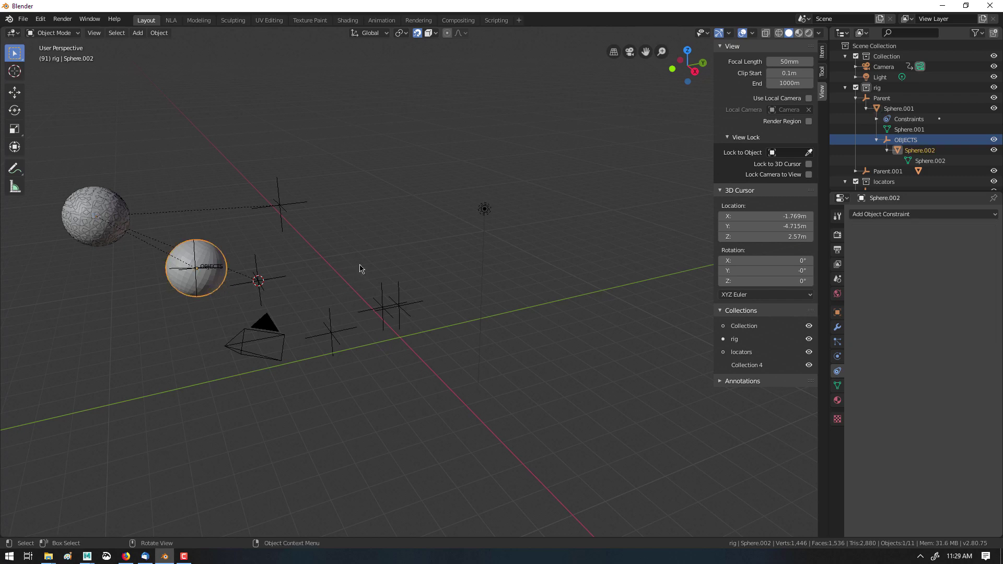